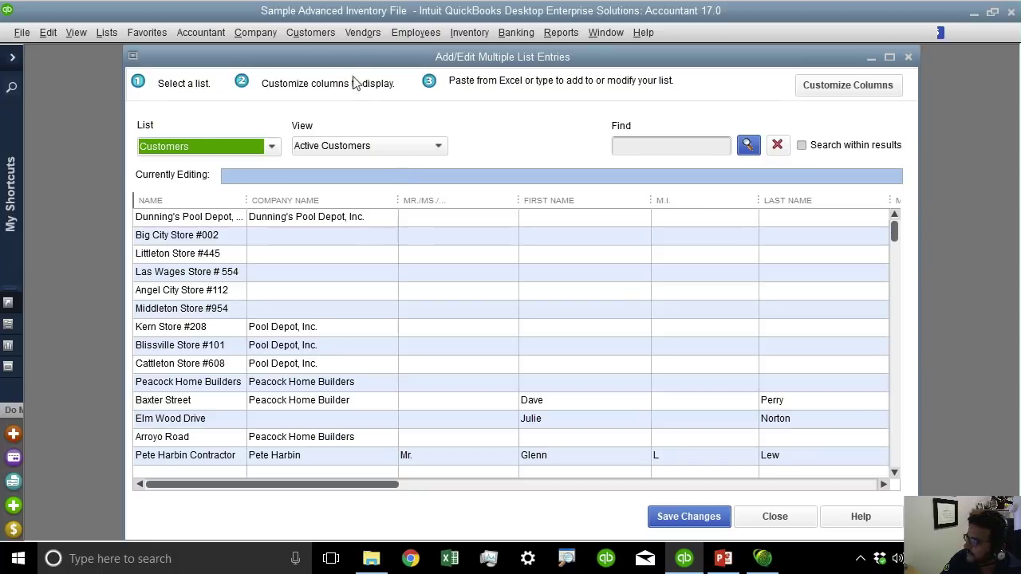
Maximize the list editor, switch it to Vendors, and minimize QuickBooks and PowerPoint.
double_click(339, 56)
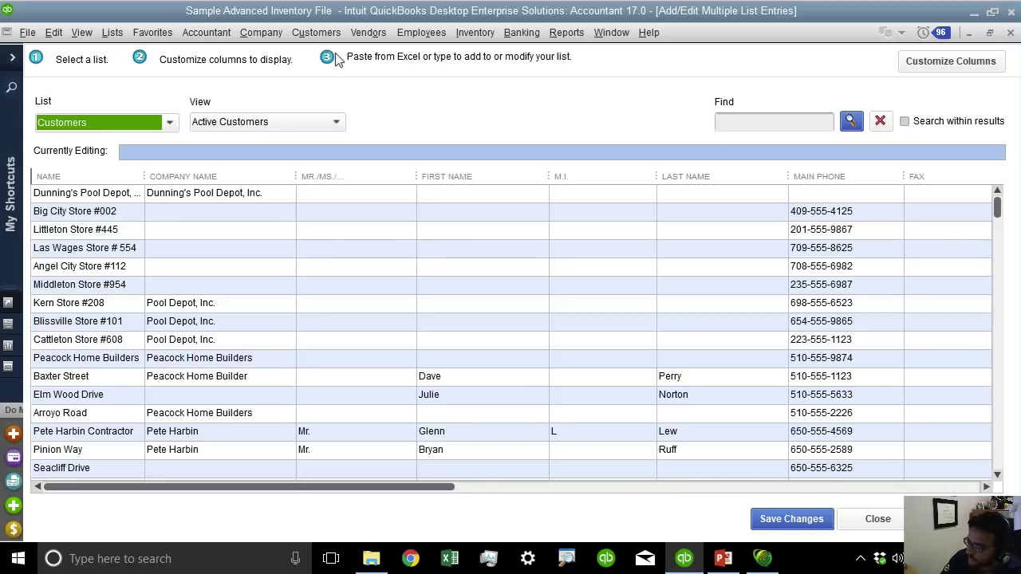
left_click(93, 124)
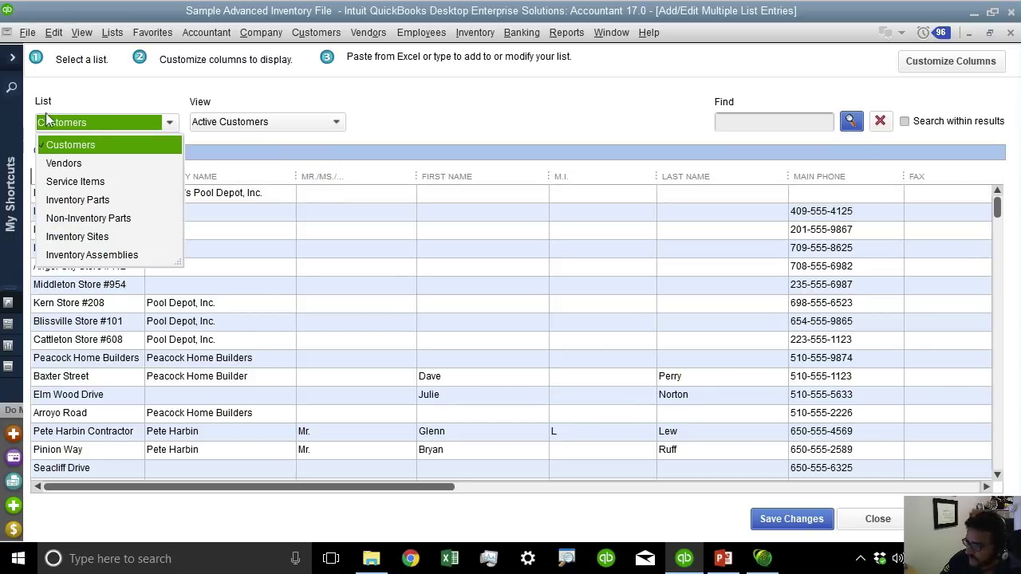
left_click(83, 164)
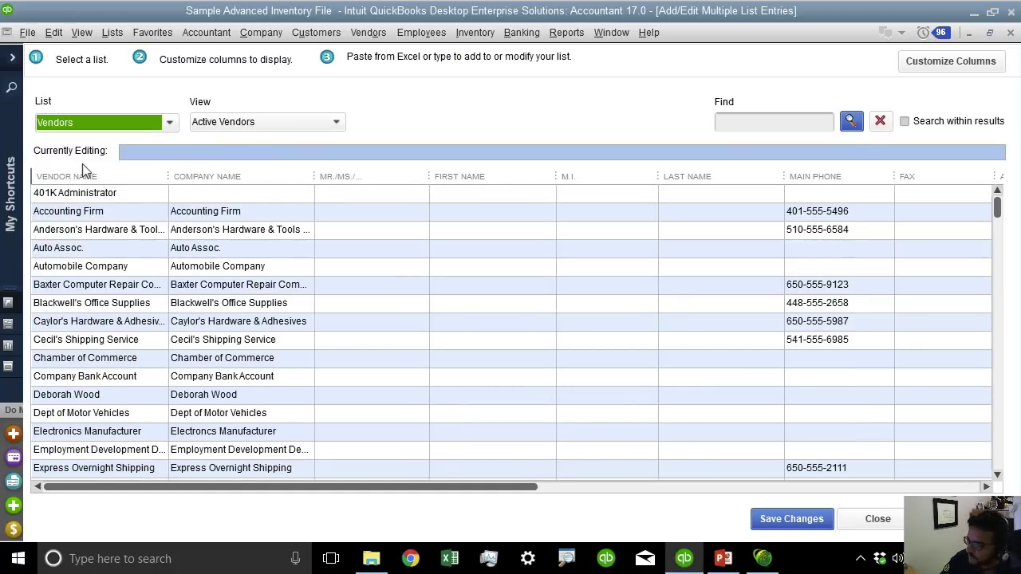
left_click(975, 13)
left_click(930, 14)
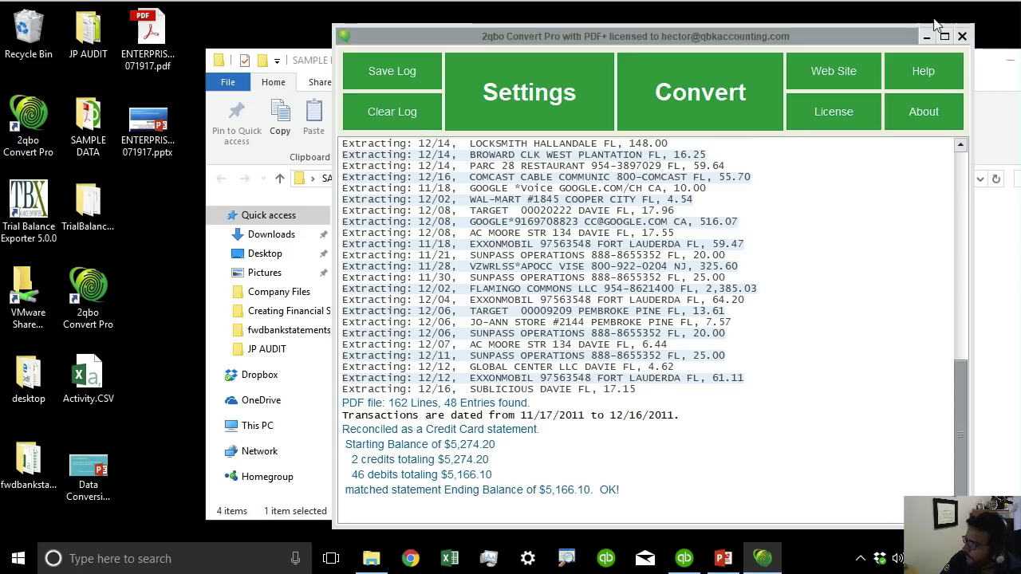
Close 2qbo Convert Pro and open Activity.CSV from the SAMPLE DATA folder in Excel.
left_click(962, 36)
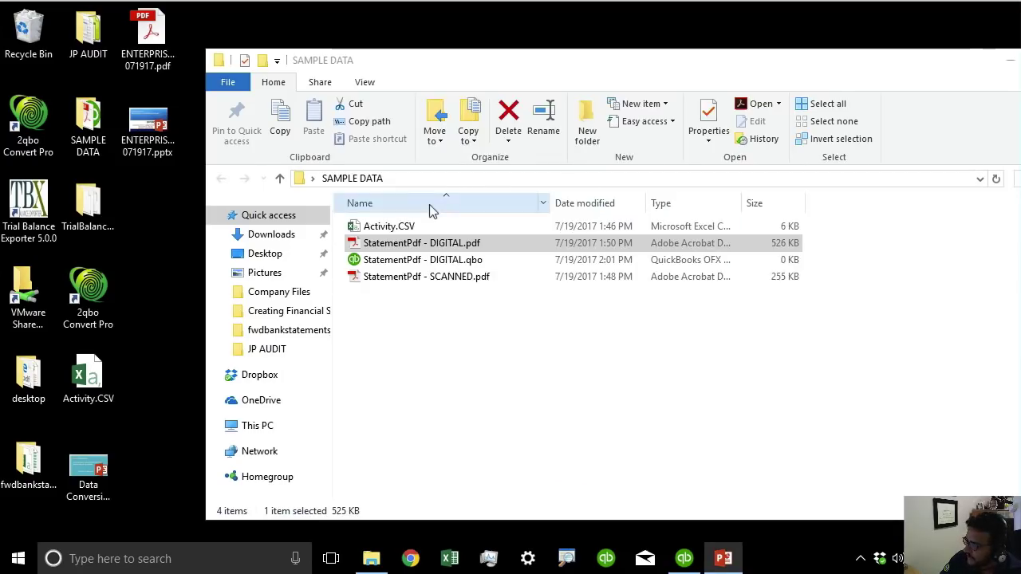
double_click(391, 228)
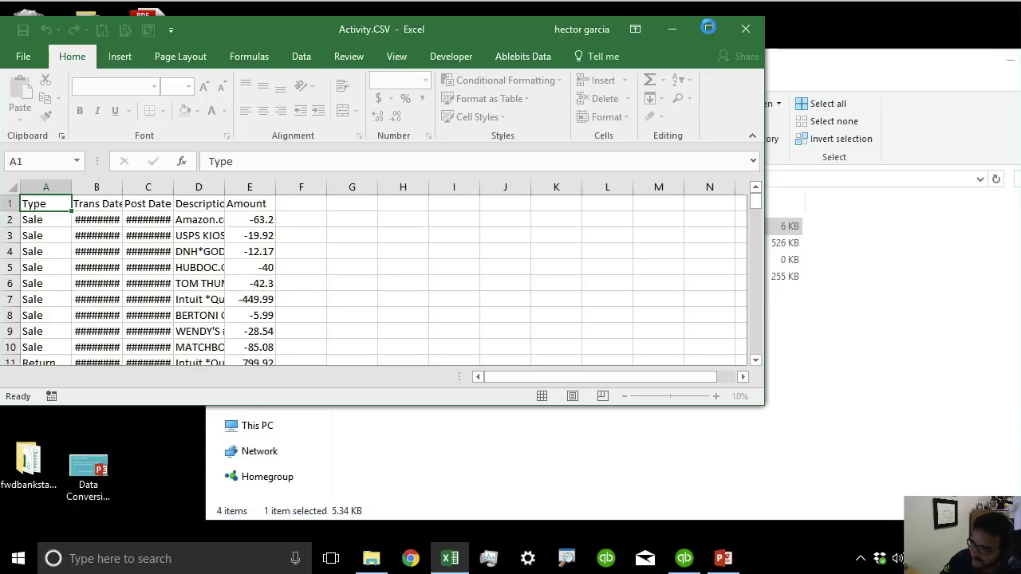
Maximize Excel and AutoFit every column width on the Activity sheet.
left_click(709, 28)
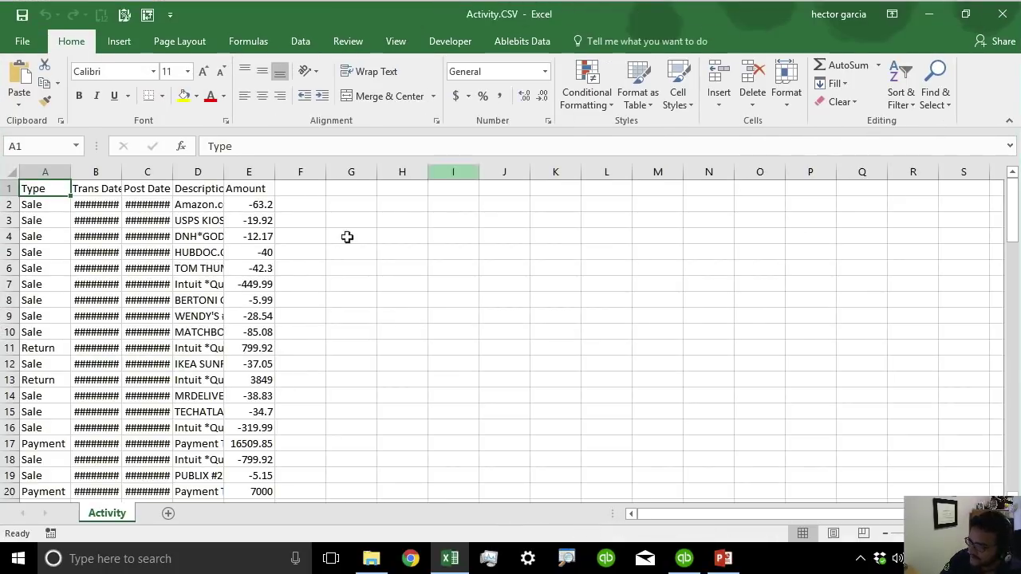
left_click(11, 171)
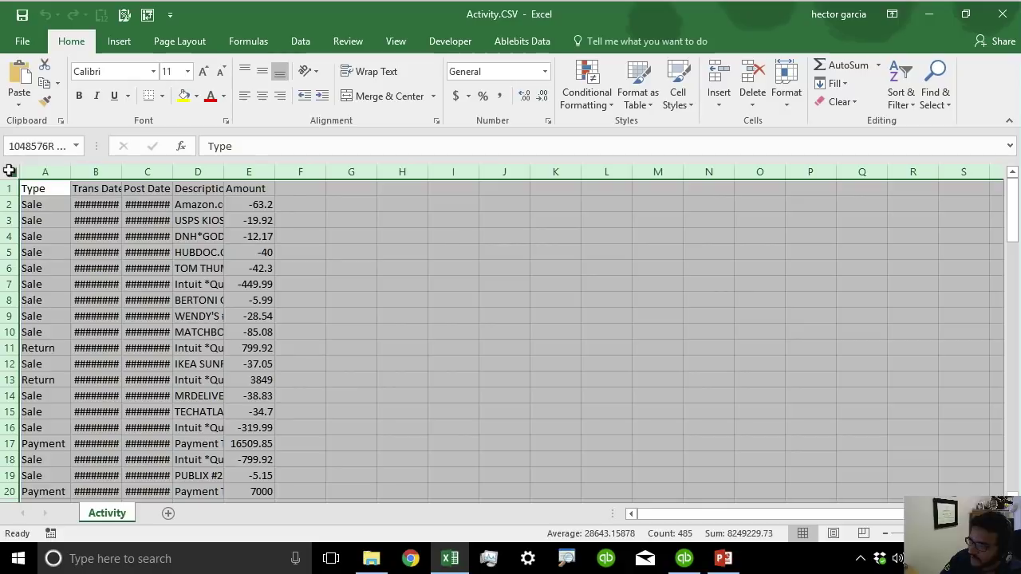
double_click(64, 171)
left_click(345, 312)
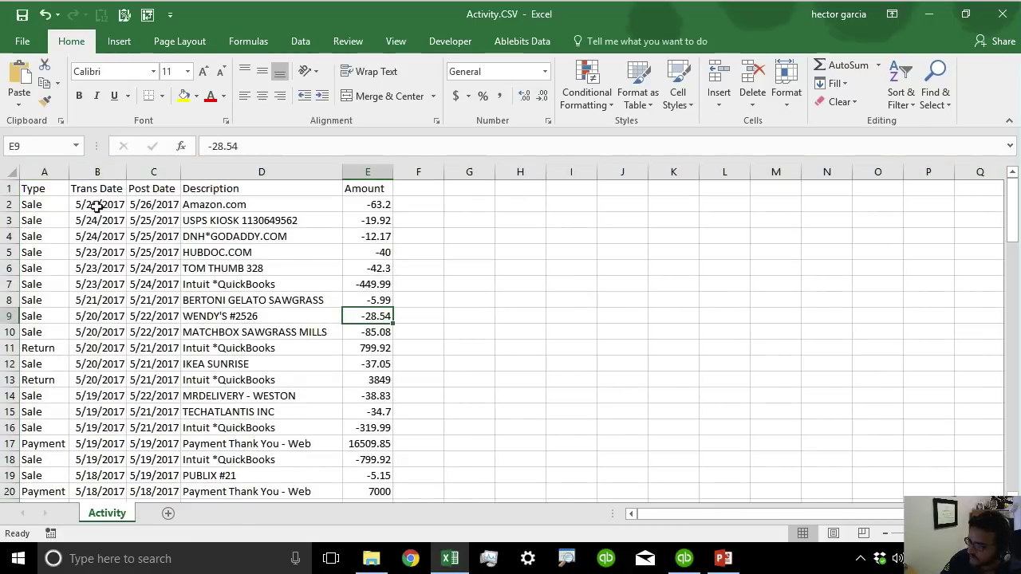
Check the dates, descriptions and amounts, then select data columns A:D.
left_click(94, 205)
left_click_drag(97, 205, 88, 431)
left_click_drag(239, 204, 249, 447)
left_click_drag(375, 205, 376, 412)
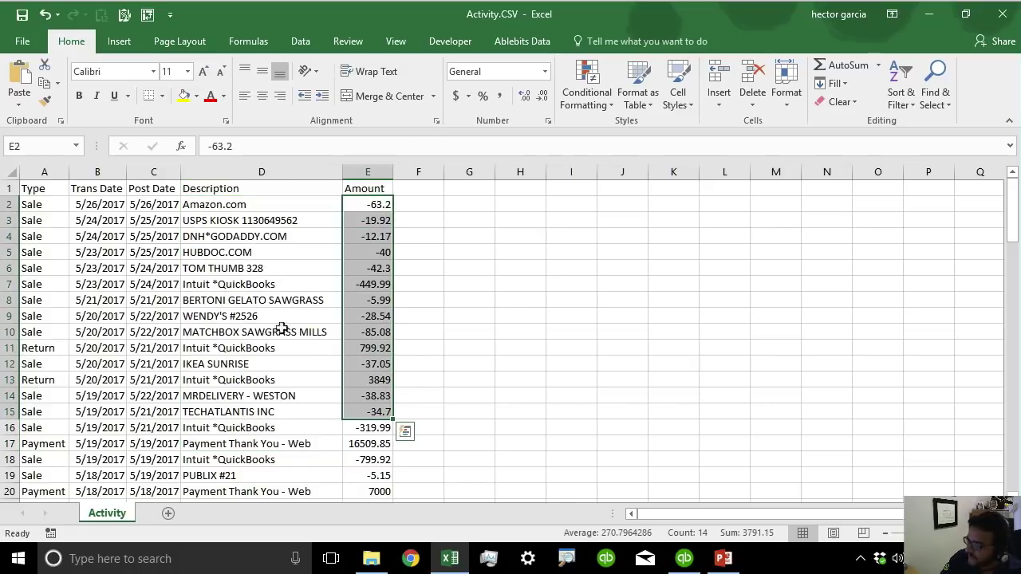
left_click_drag(266, 209, 254, 360)
left_click(331, 398)
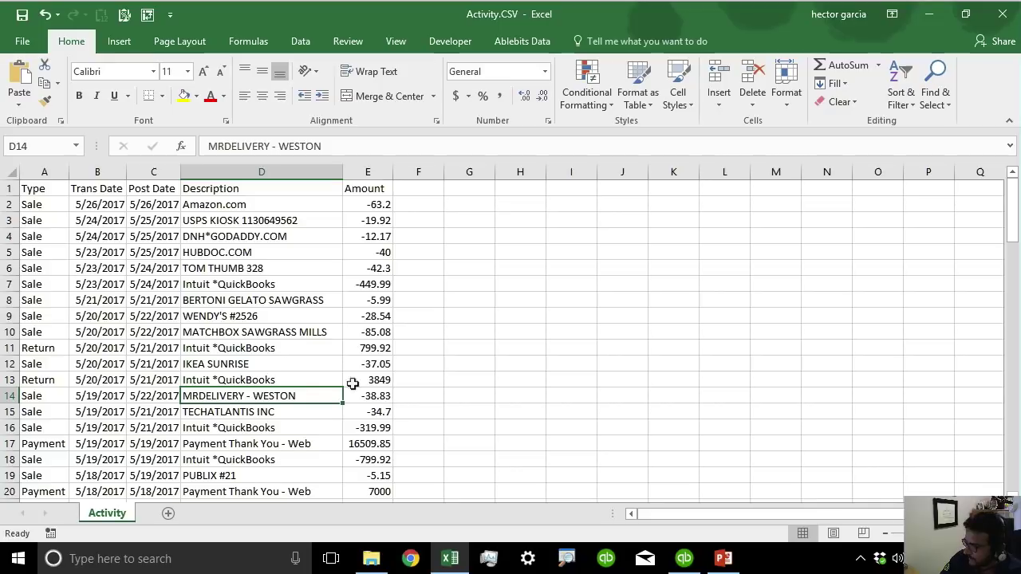
left_click_drag(43, 171, 381, 195)
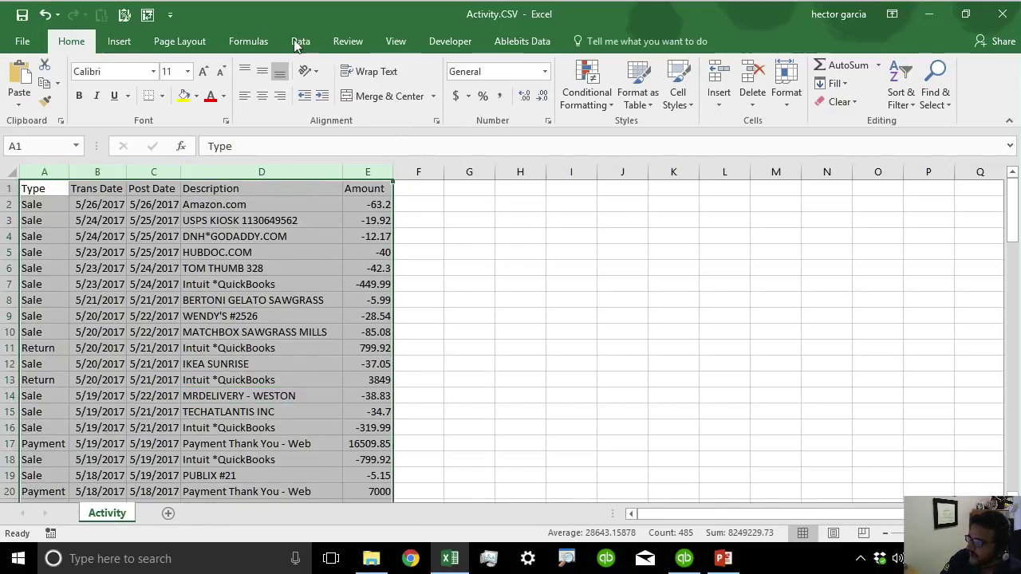
Turn on column filters and sort the Description column A to Z.
left_click(300, 42)
left_click(487, 76)
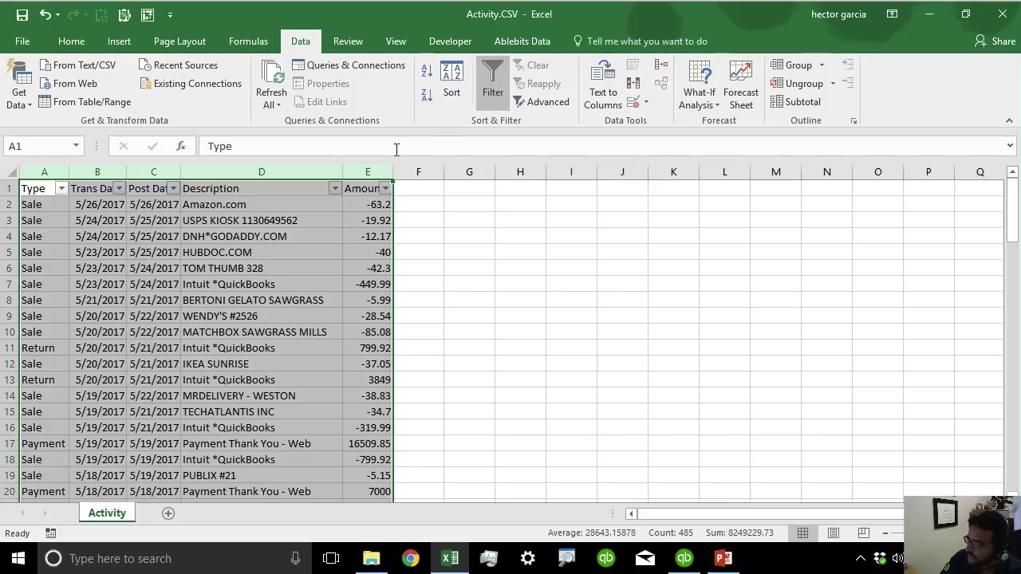
left_click(334, 188)
left_click(218, 206)
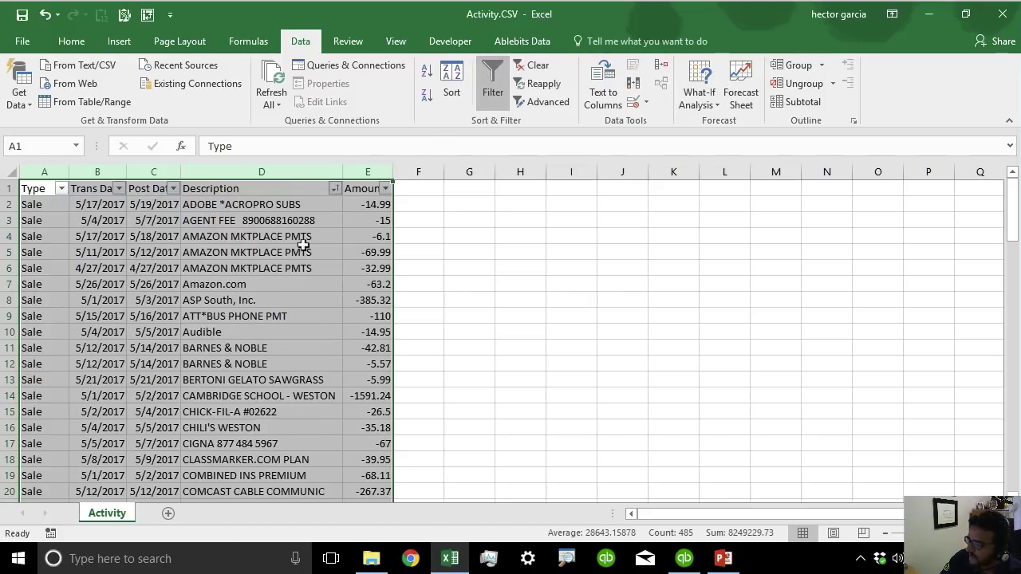
left_click(428, 312)
Widen column D and select the three DELTA AIR descriptions, checking Format Cells.
left_click_drag(343, 171, 434, 171)
scroll(254, 420, "down", 2)
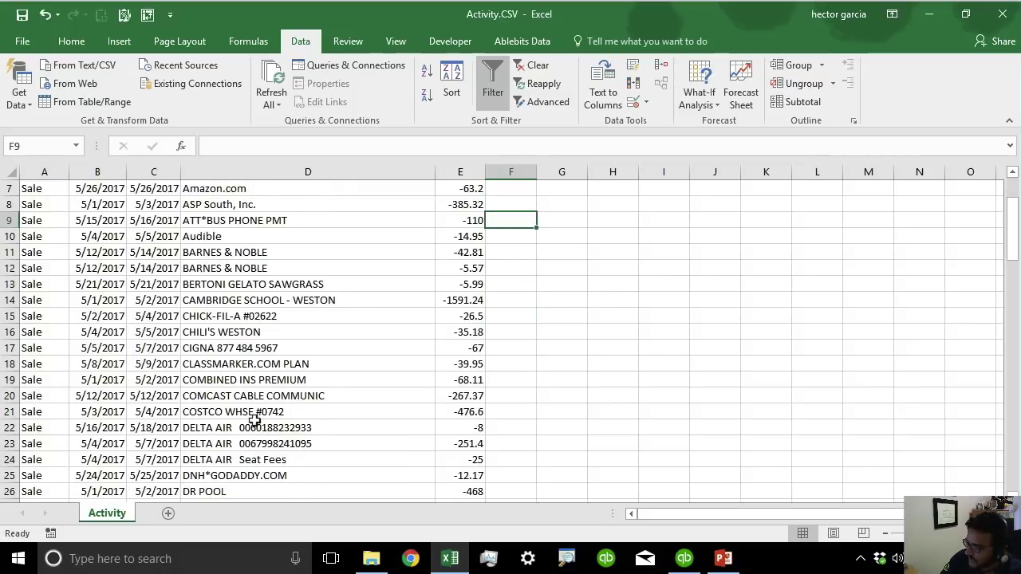
scroll(253, 420, "down", 2)
left_click_drag(254, 332, 252, 367)
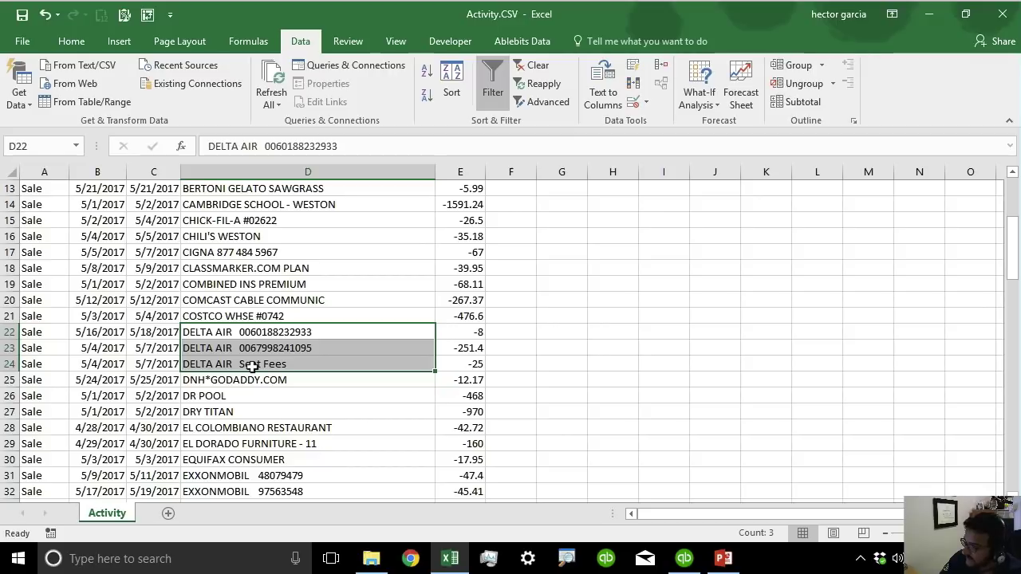
key("ctrl+1")
left_click(726, 441)
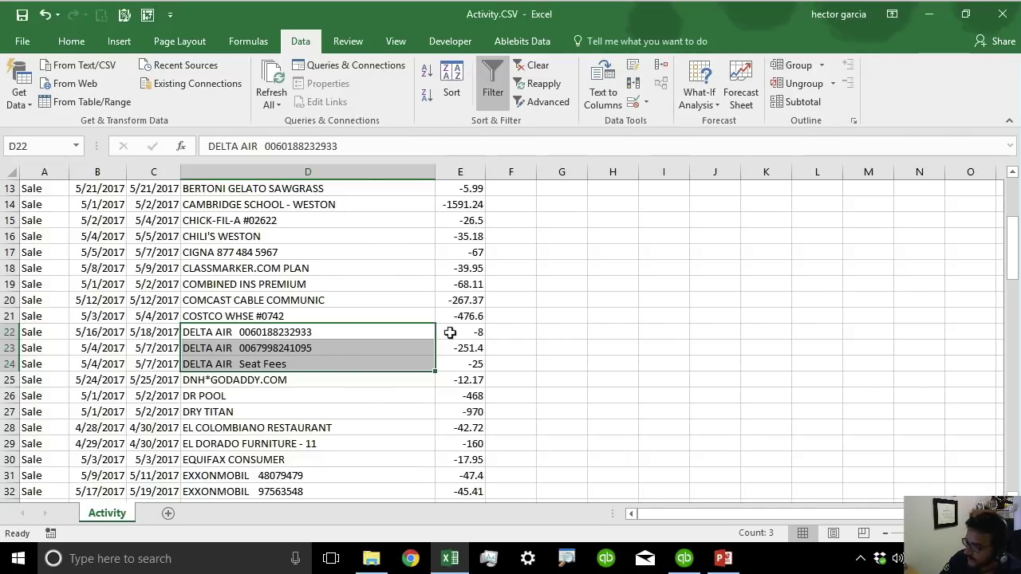
key("ctrl+1")
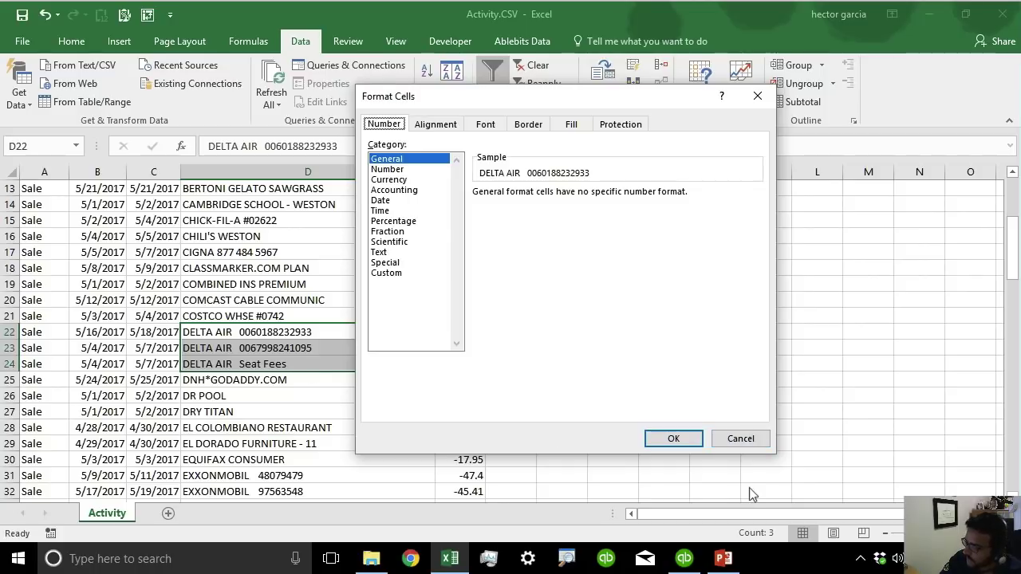
Close Format Cells and review the three DELTA AIR description cells.
left_click(749, 439)
key("ctrl+q")
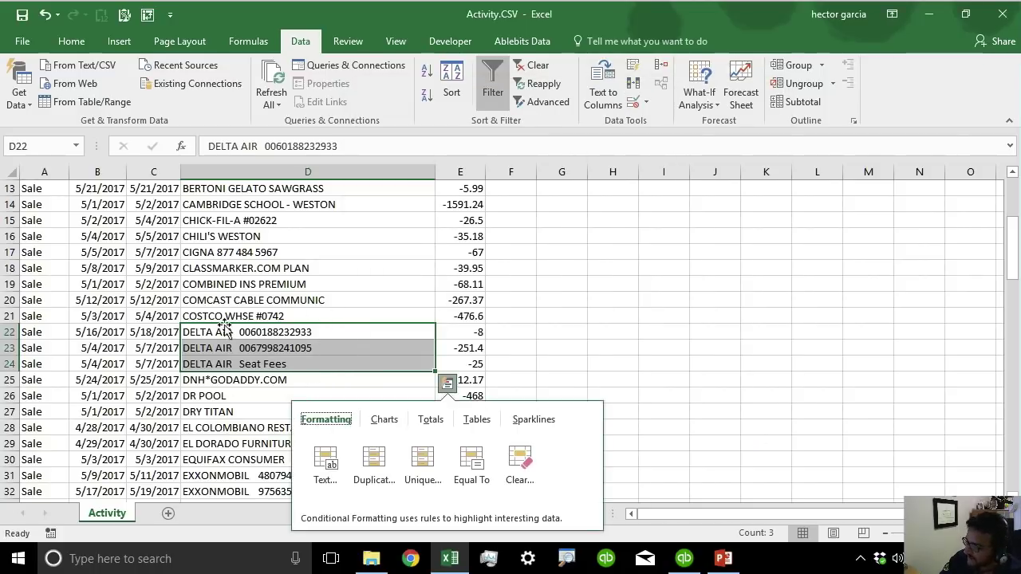
left_click(229, 331)
left_click(240, 351)
left_click(240, 365)
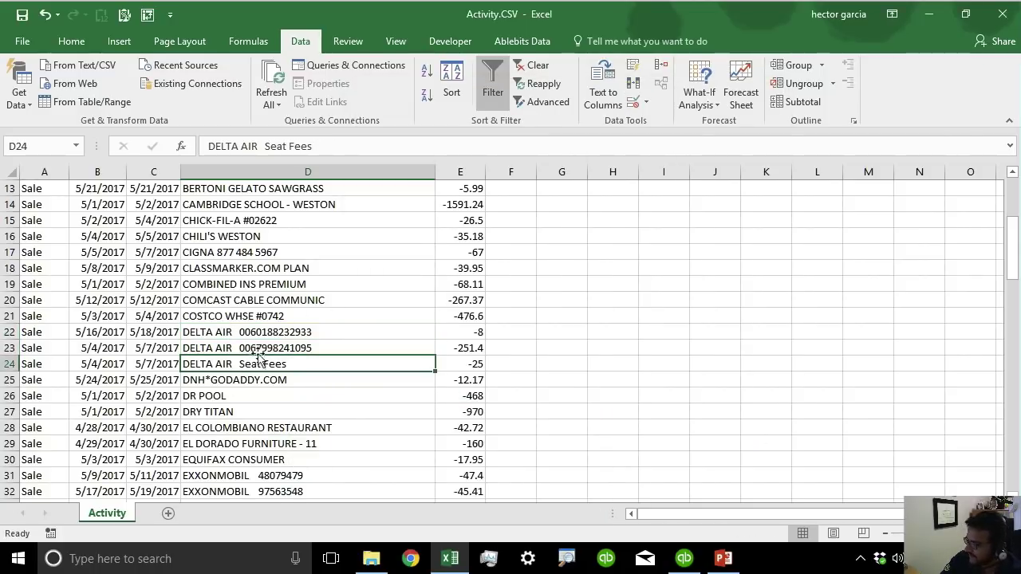
left_click(266, 334)
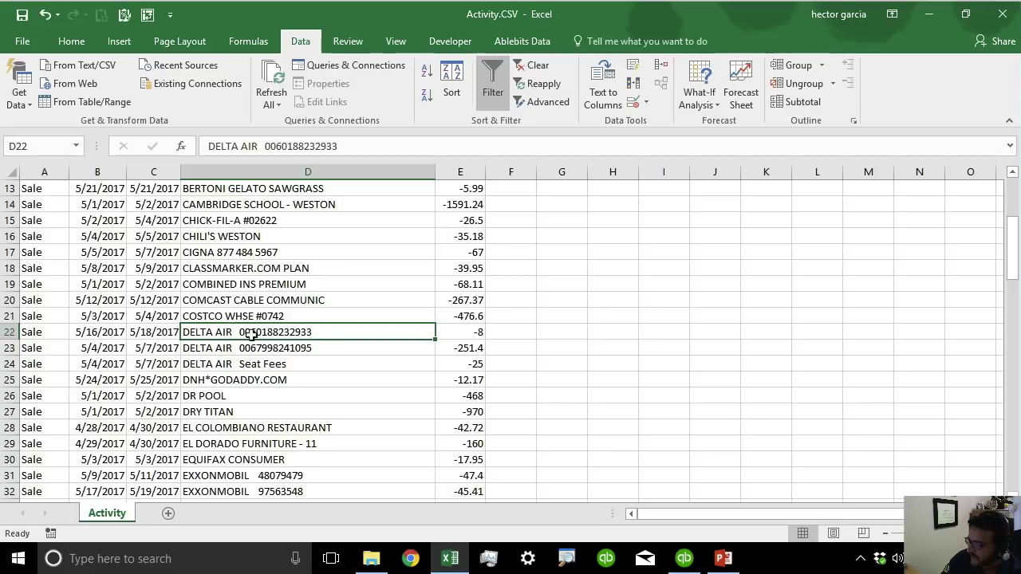
left_click(313, 350)
left_click(307, 332)
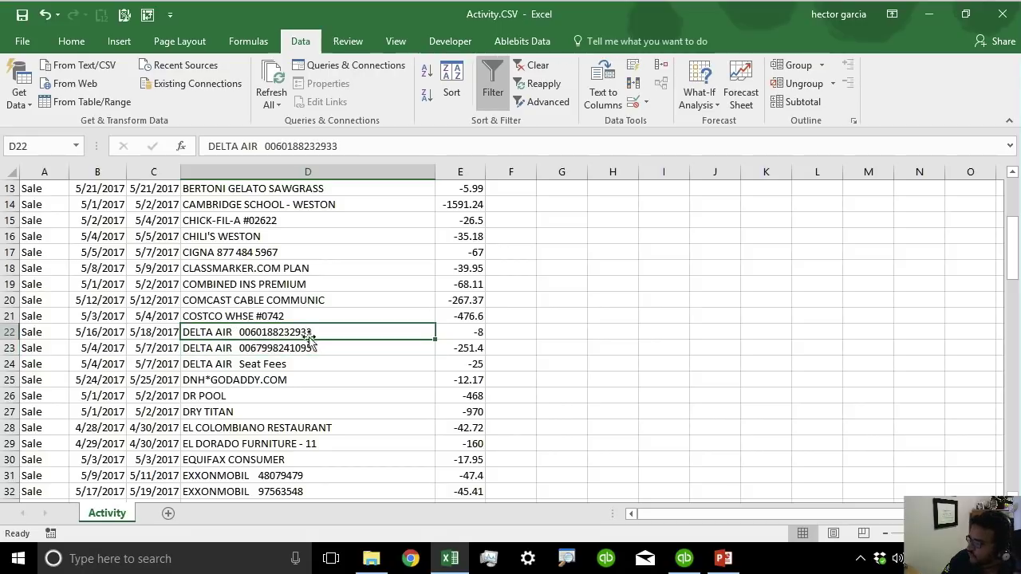
left_click(304, 349)
left_click(300, 362)
Shorten the first description to DELTA AIR and fill it into the two rows below.
double_click(253, 332)
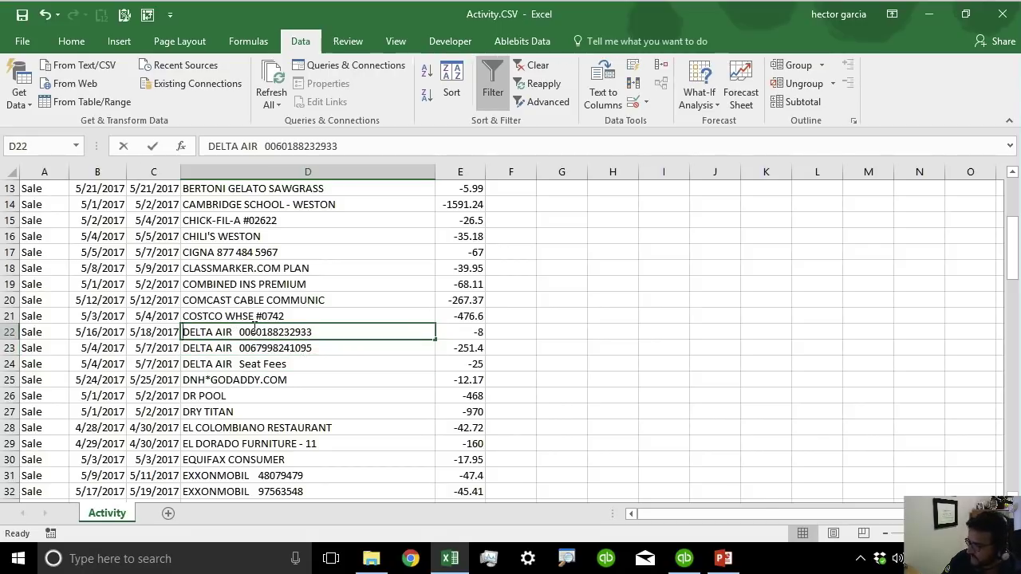
left_click_drag(237, 330, 330, 334)
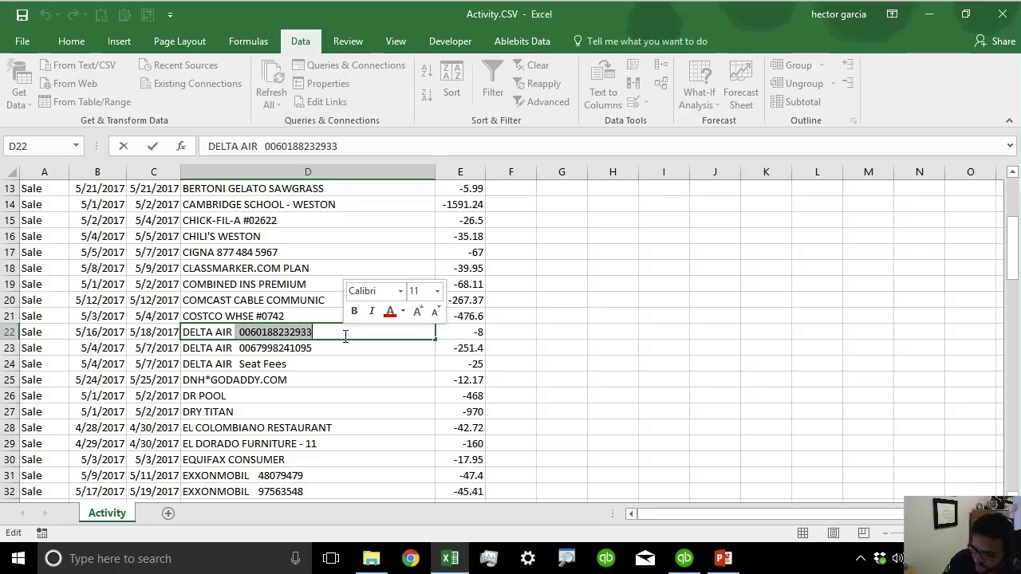
key("BackSpace")
key("BackSpace")
key("BackSpace")
key("Return")
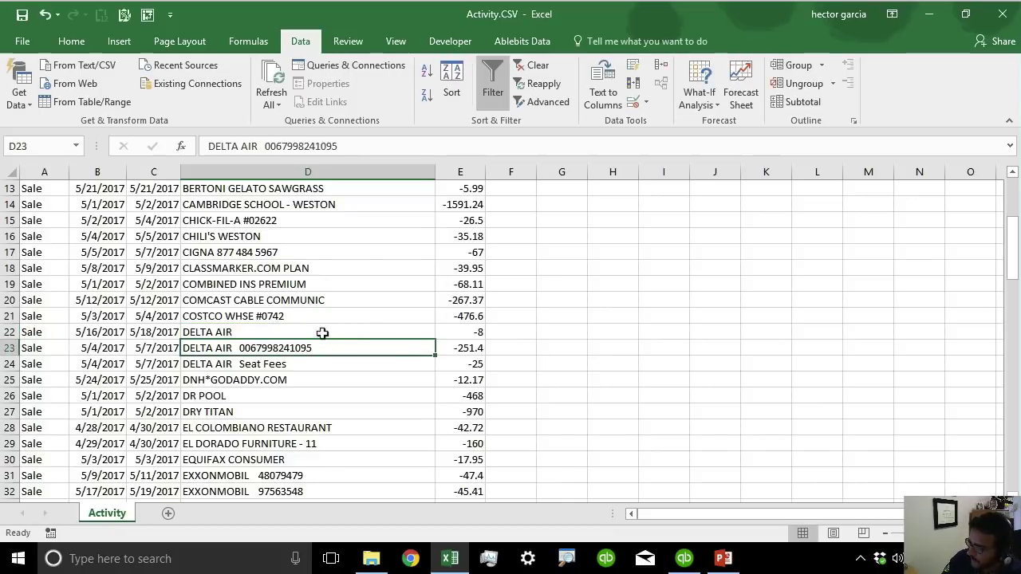
left_click(323, 335)
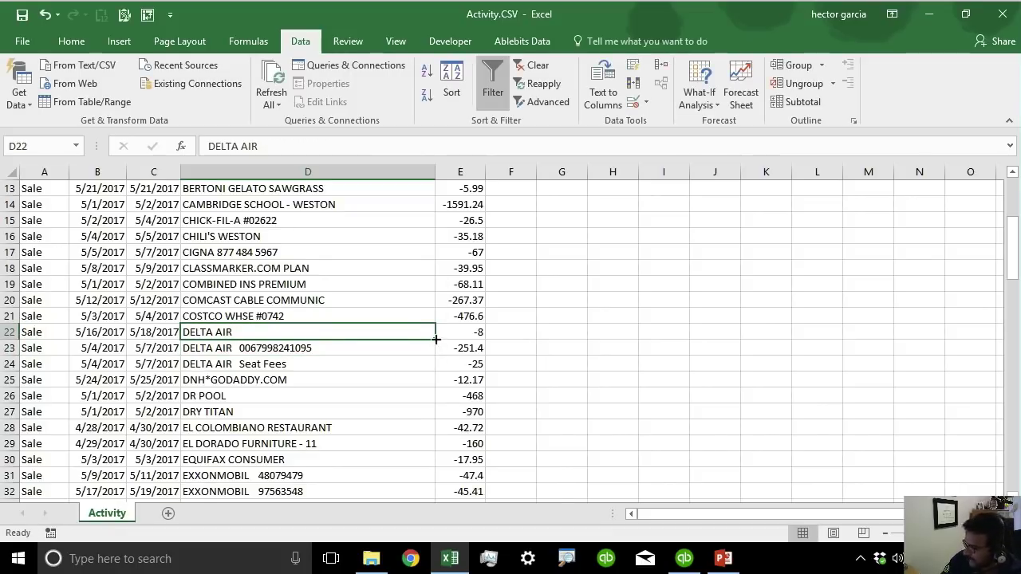
left_click_drag(437, 339, 427, 374)
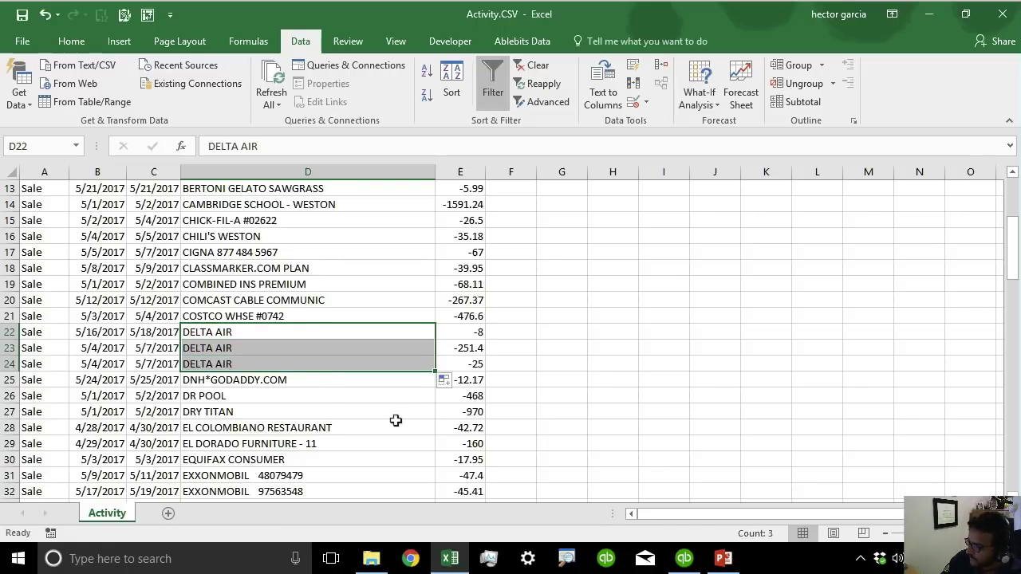
Strip the number from EXXONMOBIL 48079479 and copy EXXONMOBIL into the row below.
scroll(399, 420, "down", 1)
left_click(303, 422)
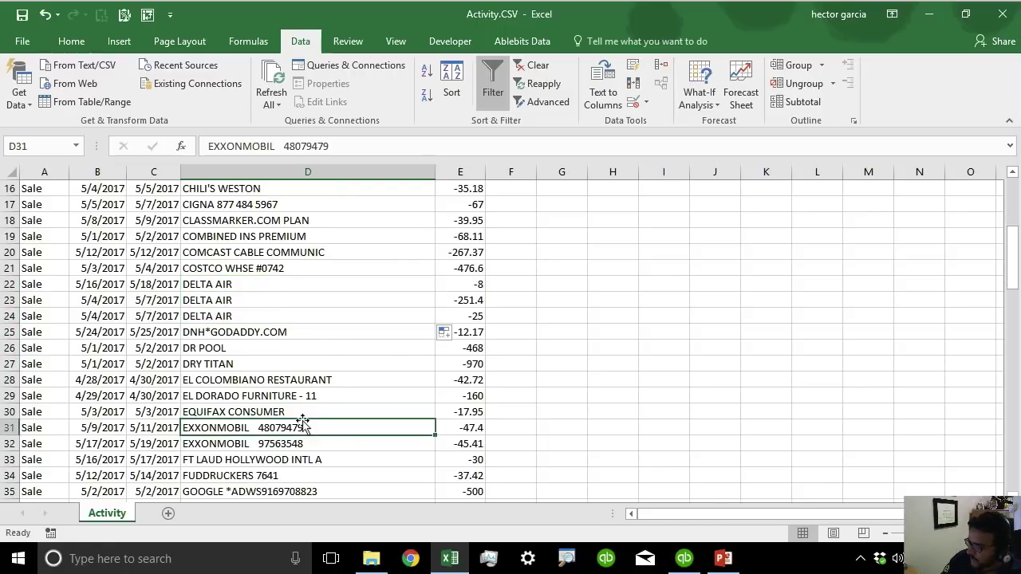
double_click(257, 428)
left_click_drag(257, 427, 391, 444)
key("BackSpace")
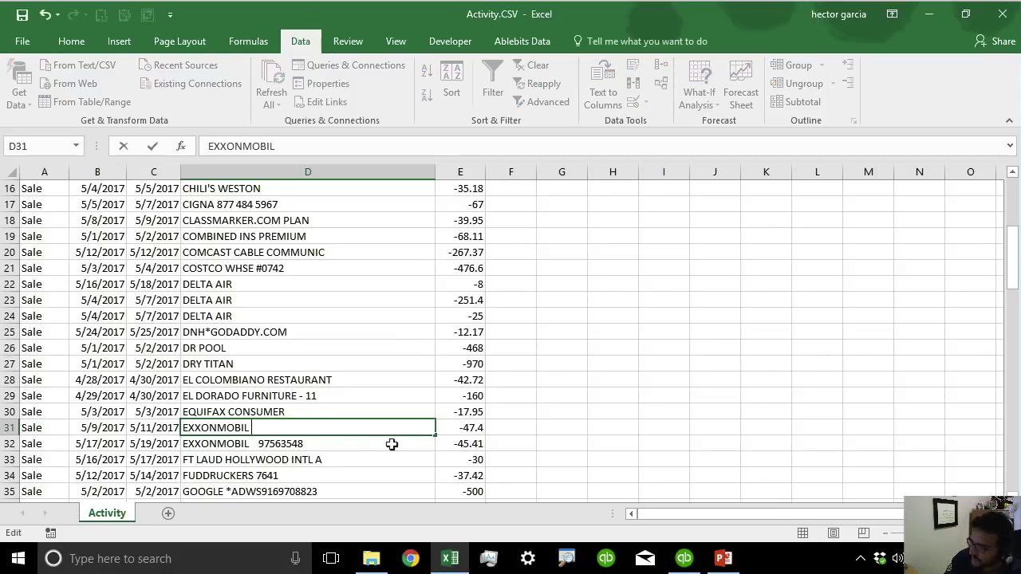
key("Return")
left_click(410, 427)
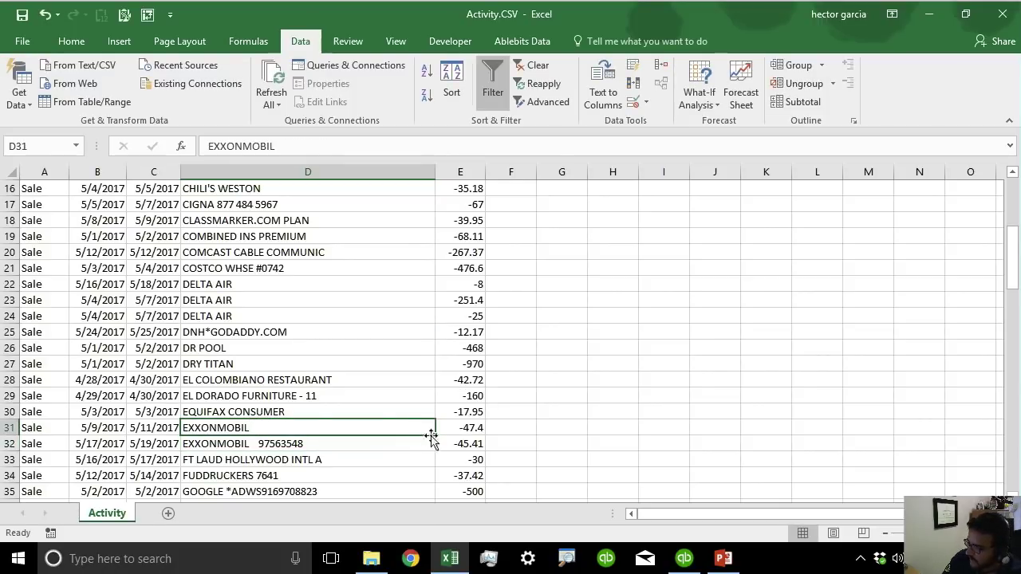
left_click_drag(433, 435, 433, 444)
Remove '#1079' from PUBLIX in D64 and fill it down through D69.
scroll(433, 444, "down", 5)
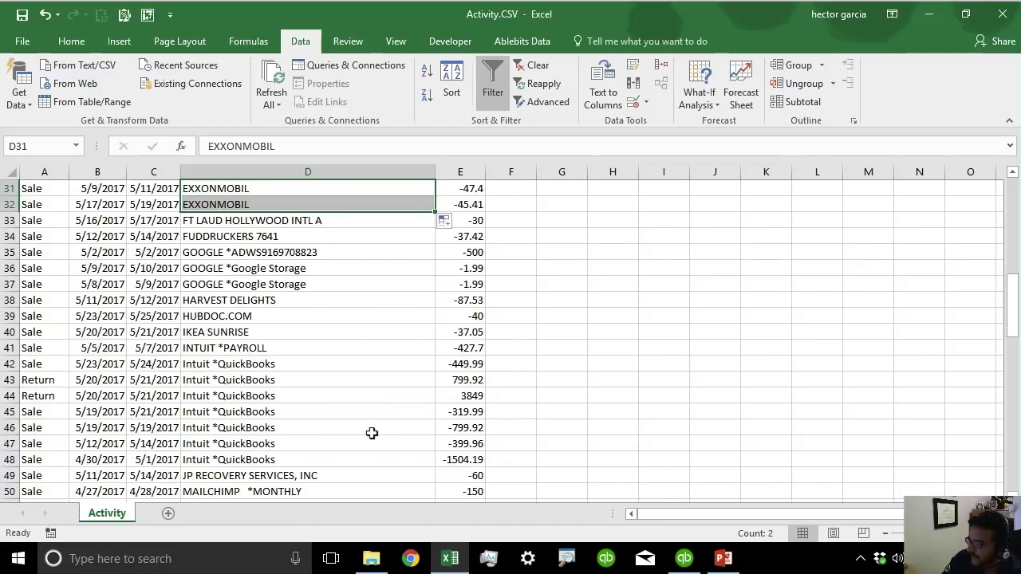
scroll(369, 431, "down", 5)
scroll(371, 433, "down", 2)
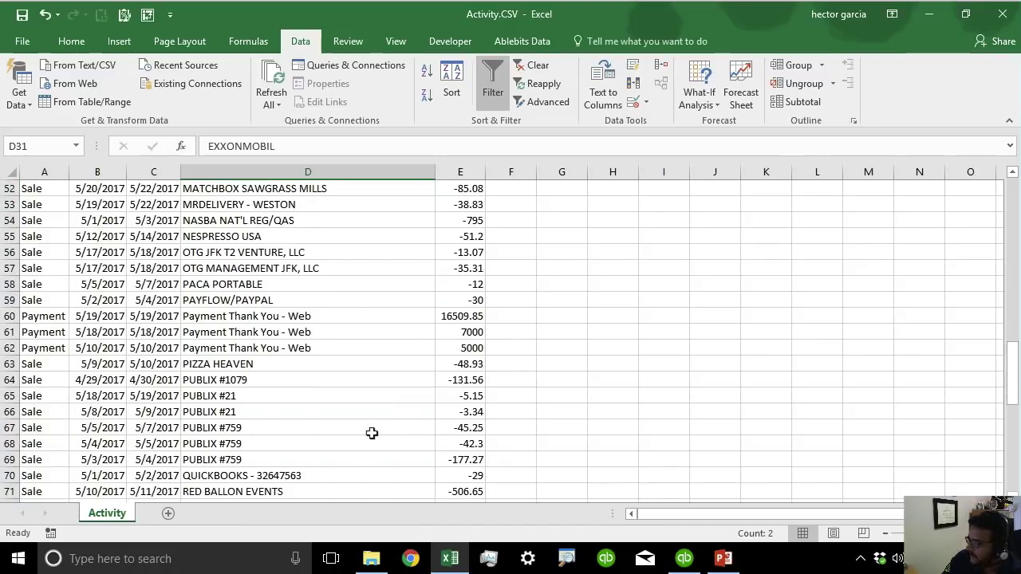
left_click(248, 381)
left_click_drag(245, 146, 381, 159)
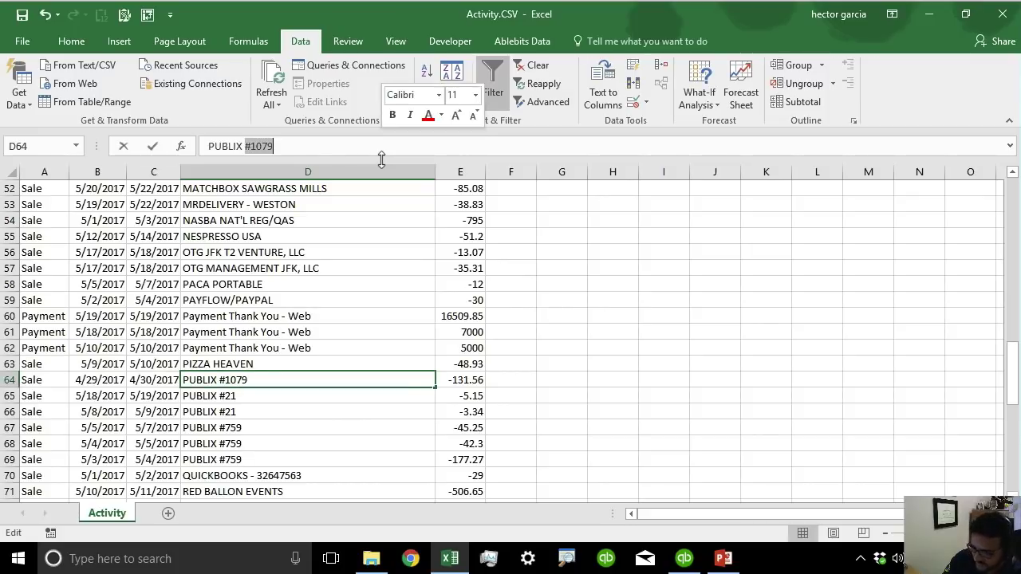
key("BackSpace")
key("Return")
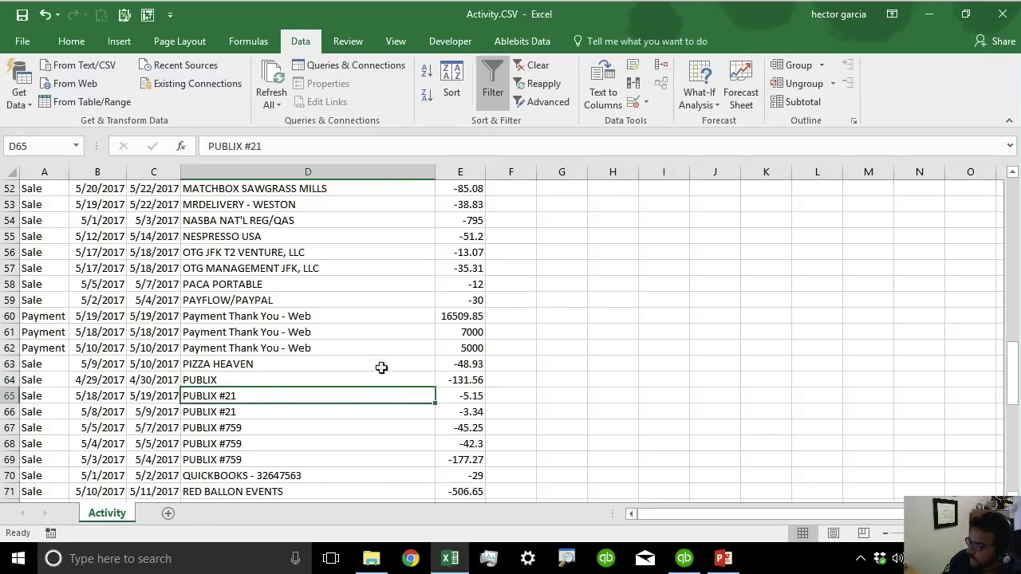
left_click(382, 383)
left_click_drag(436, 387, 437, 458)
scroll(422, 470, "down", 2)
scroll(422, 469, "down", 1)
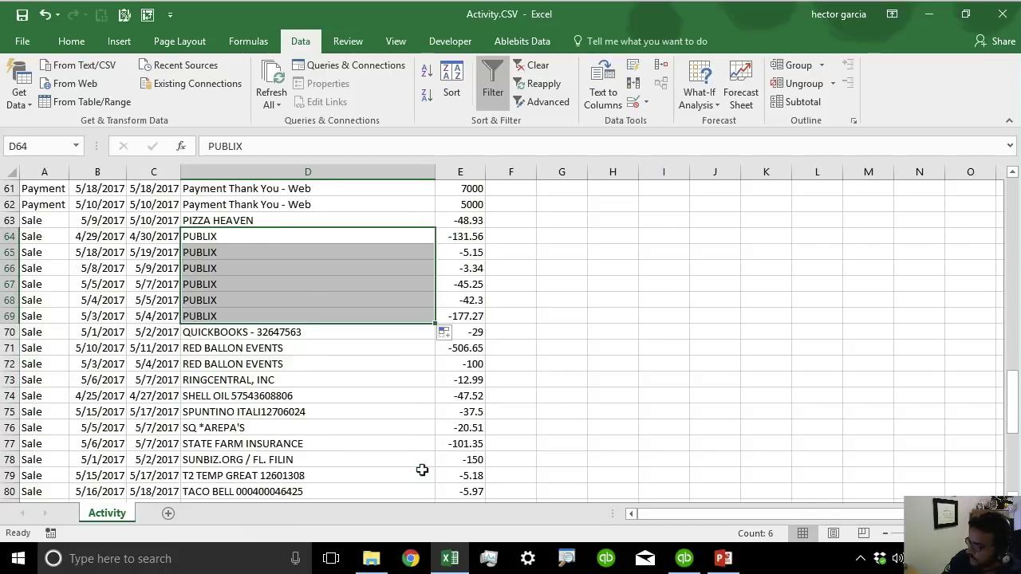
scroll(422, 469, "up", 1)
scroll(410, 405, "down", 11)
scroll(410, 405, "up", 2)
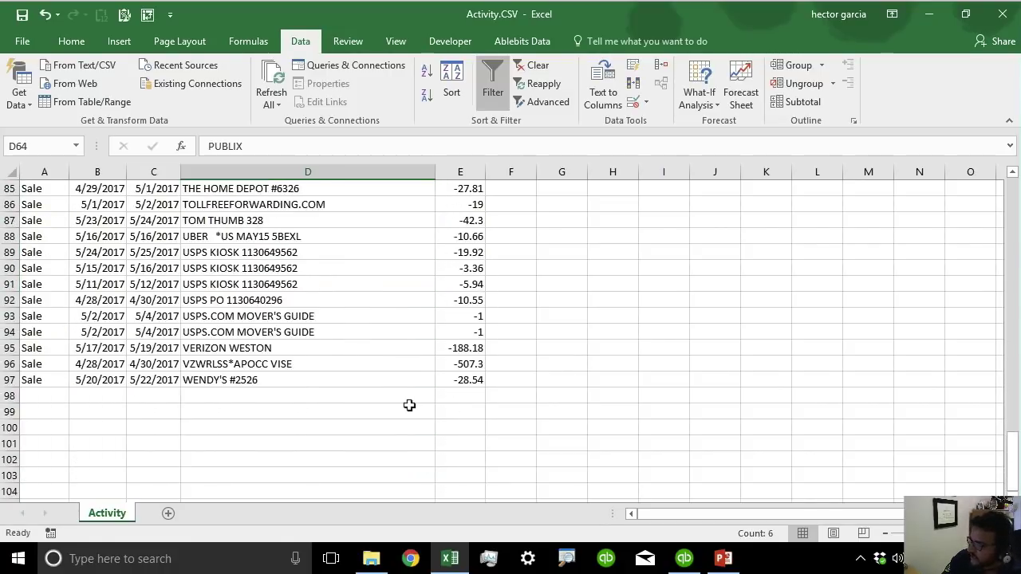
scroll(409, 406, "up", 20)
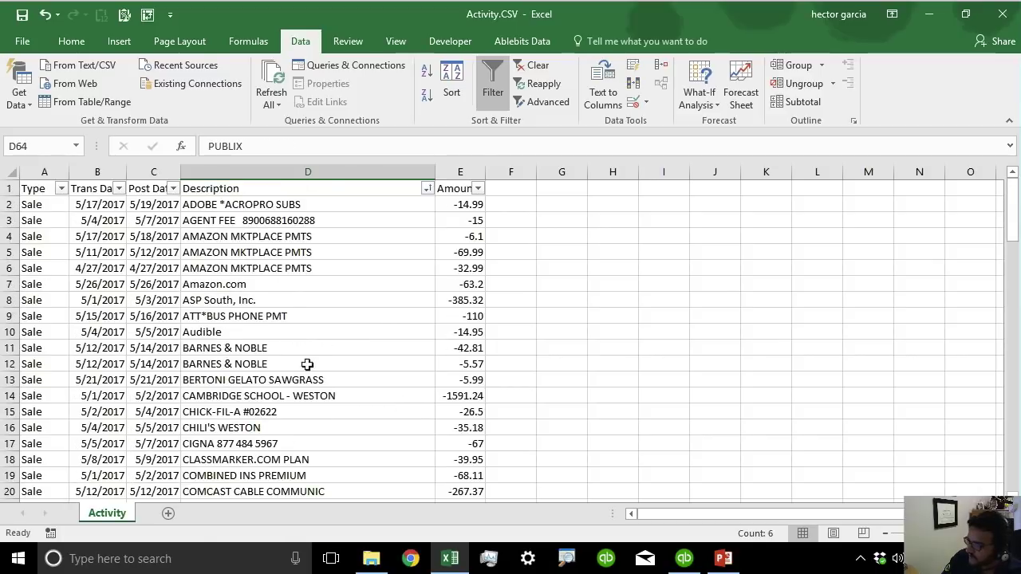
Copy all of column D's transaction descriptions and return to QuickBooks' Add/Edit Multiple List Entries.
left_click(303, 364)
left_click(245, 169)
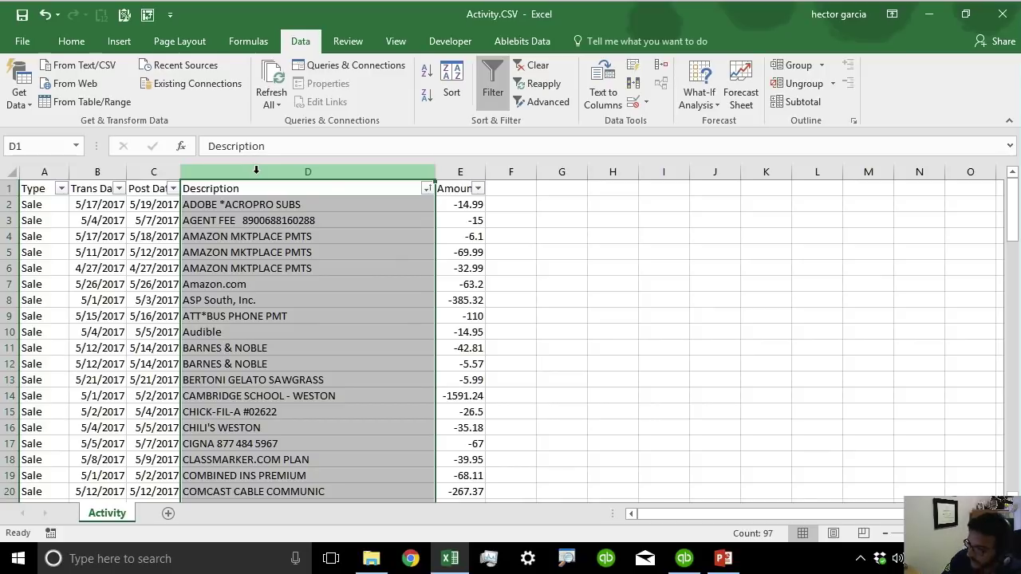
key("ctrl+c")
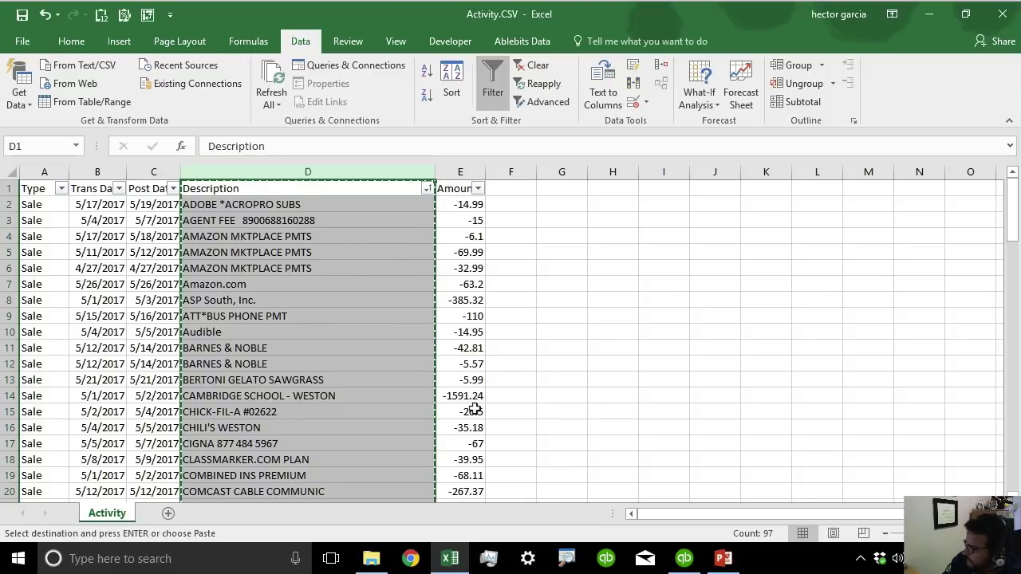
left_click(684, 560)
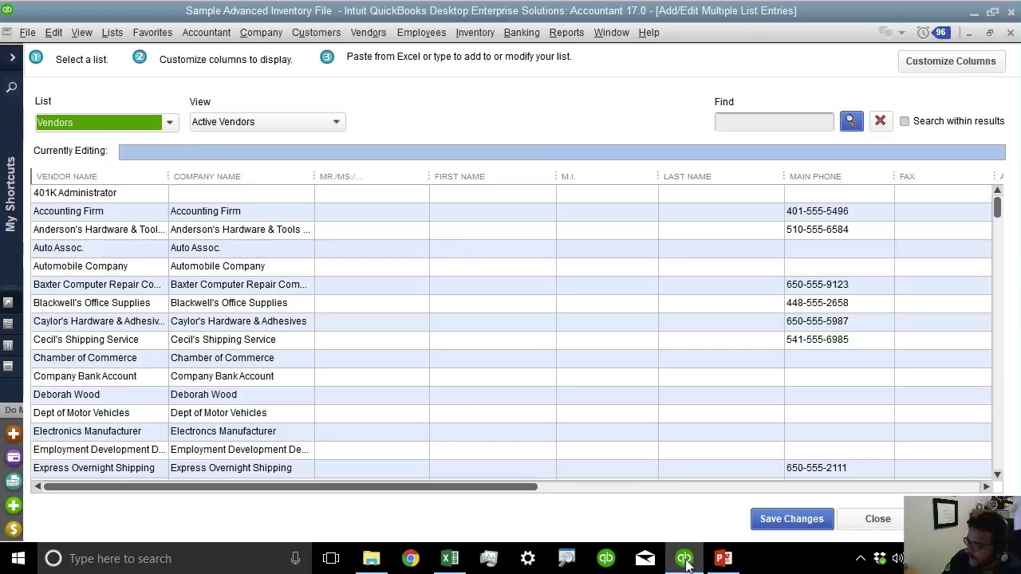
Keep List on Vendors, set View to Unsaved Vendors, and dismiss the Empty List notice.
left_click(85, 117)
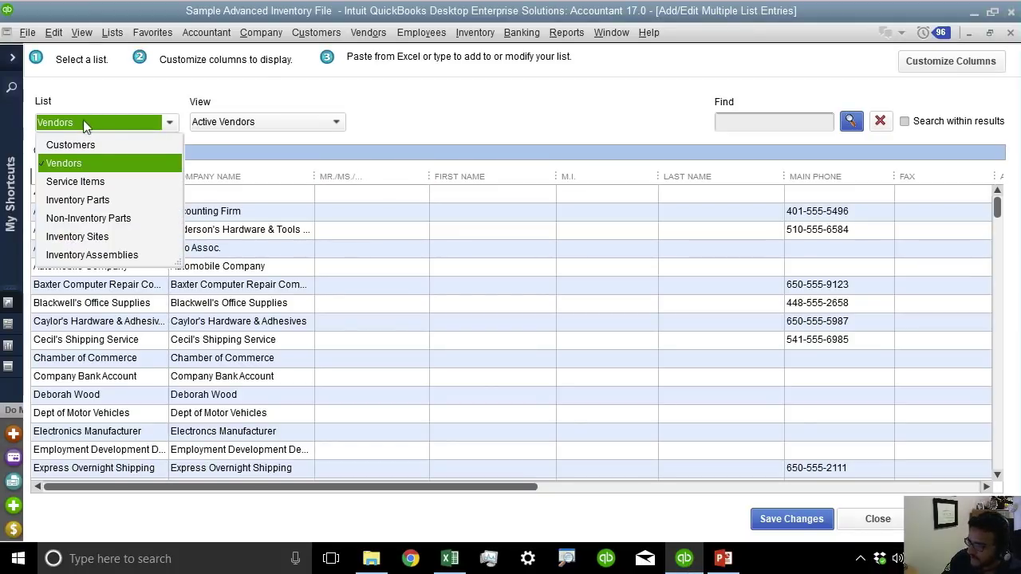
left_click(70, 171)
left_click(112, 32)
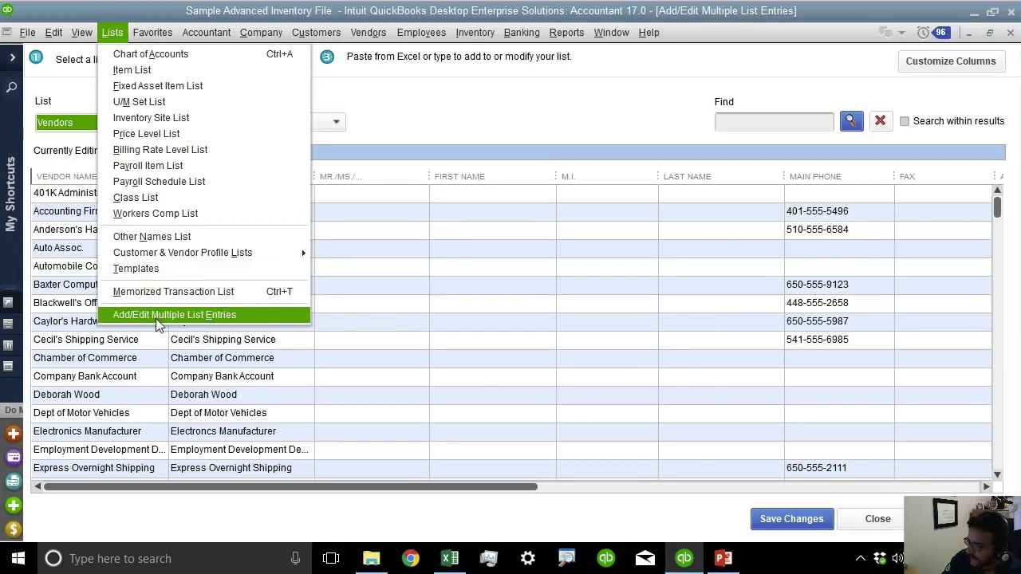
left_click(261, 112)
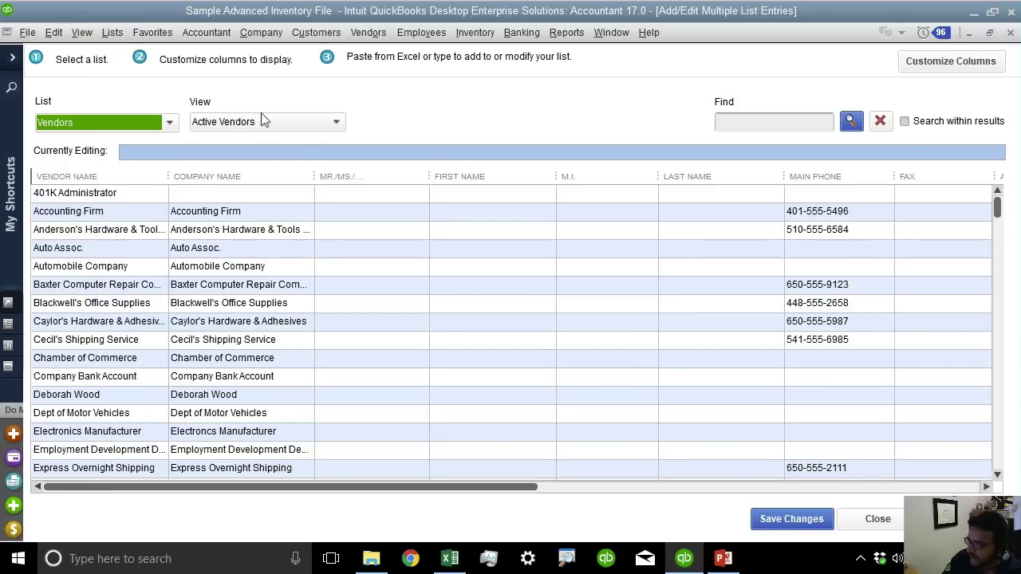
left_click(218, 119)
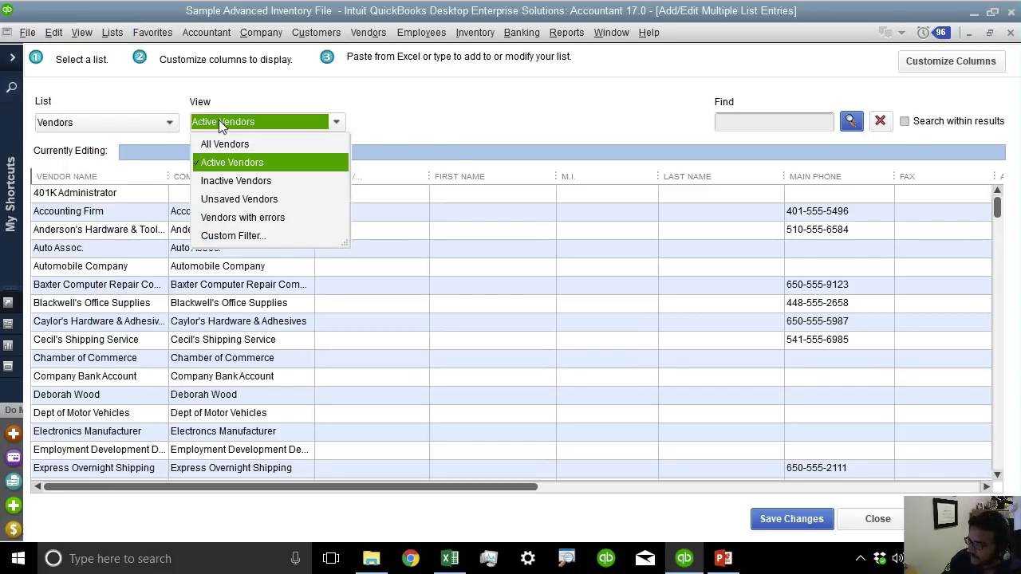
left_click(235, 204)
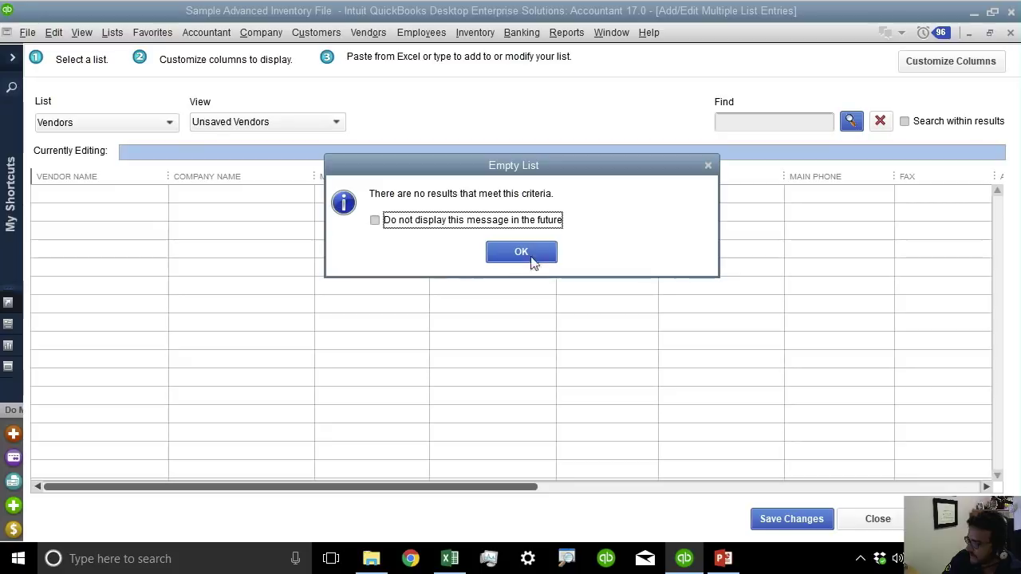
left_click(531, 251)
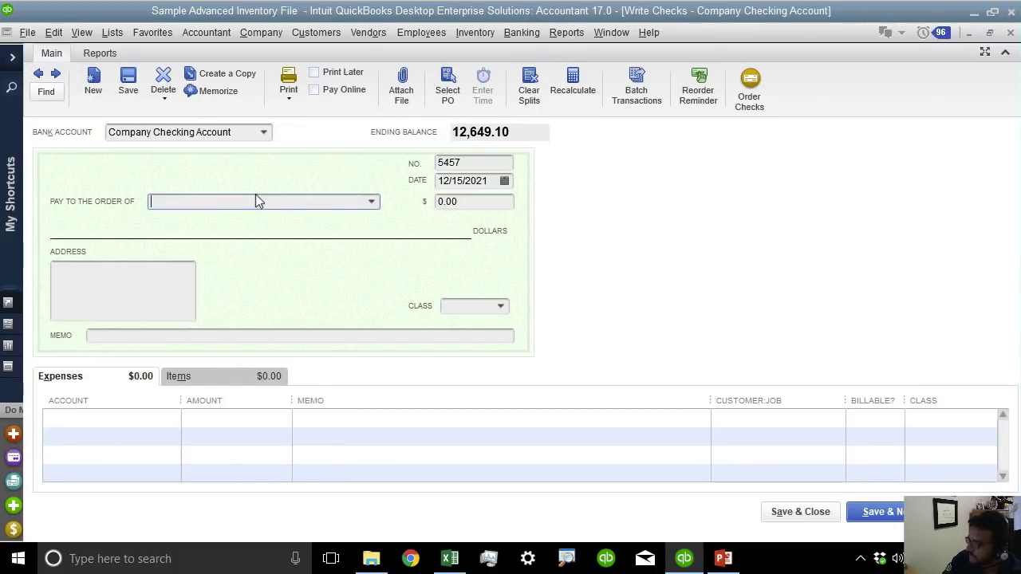
Enter 'delta air' as the check payee and Quick Add it as a Vendor.
left_click(372, 202)
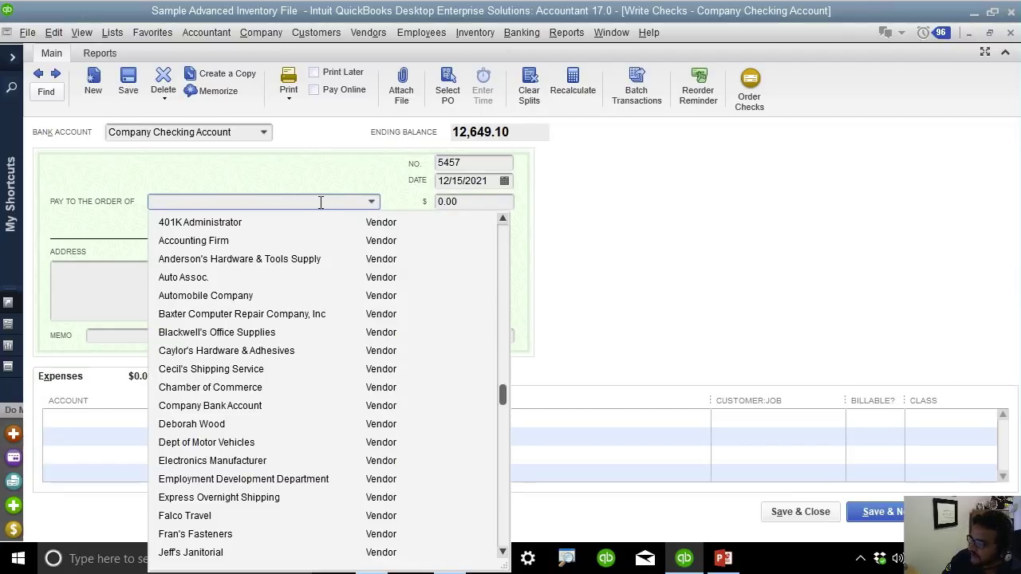
type("delta a")
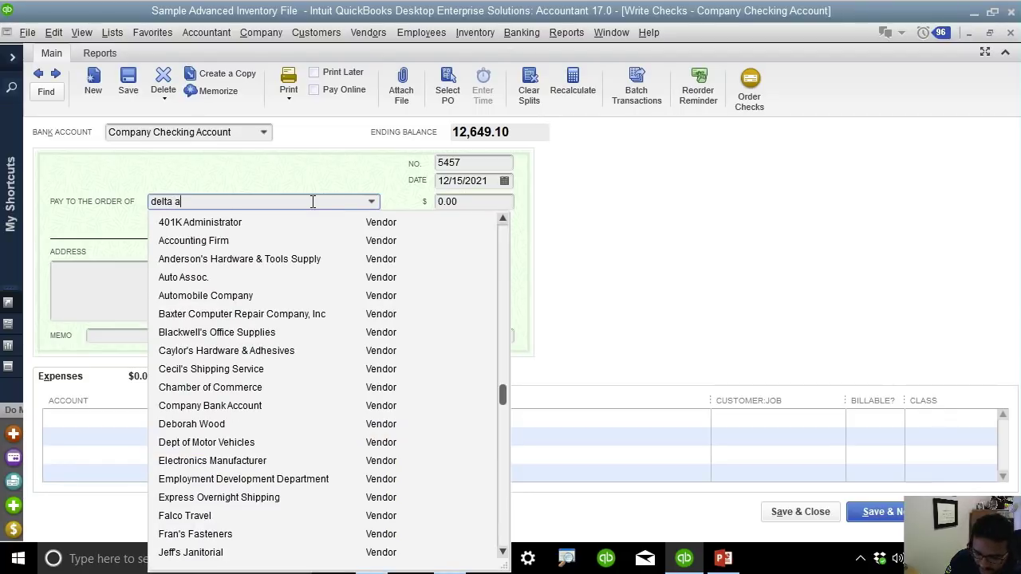
type("ir")
key("Tab")
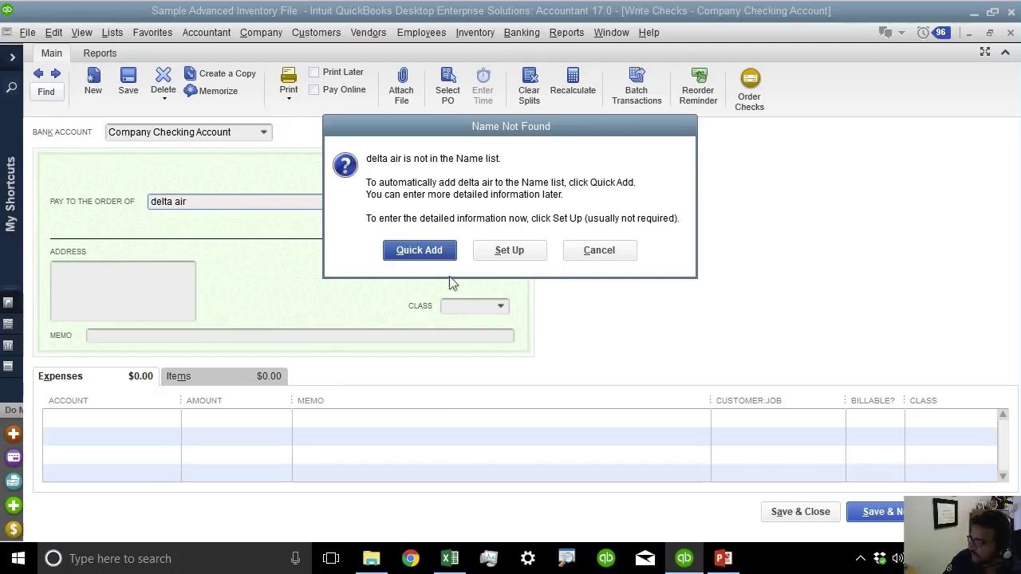
left_click(423, 253)
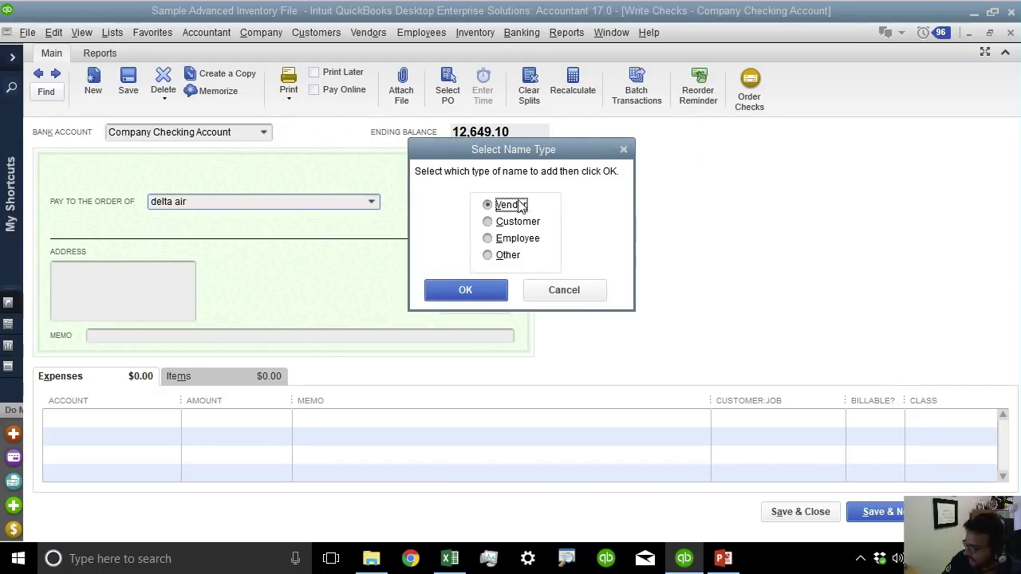
left_click(471, 292)
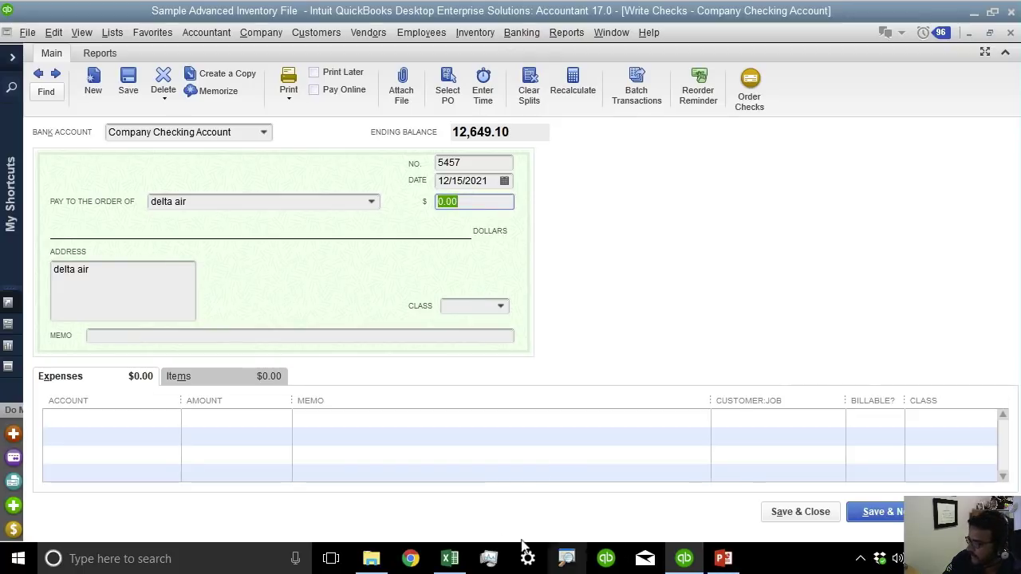
left_click(446, 558)
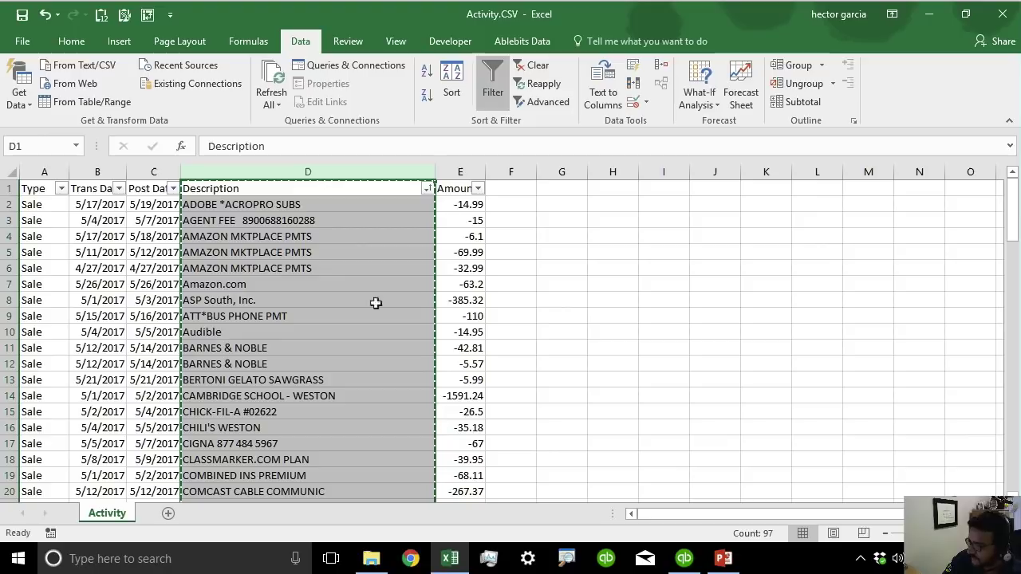
Clear the check's payee field and get back to the Add/Edit Multiple List Entries window.
left_click(684, 558)
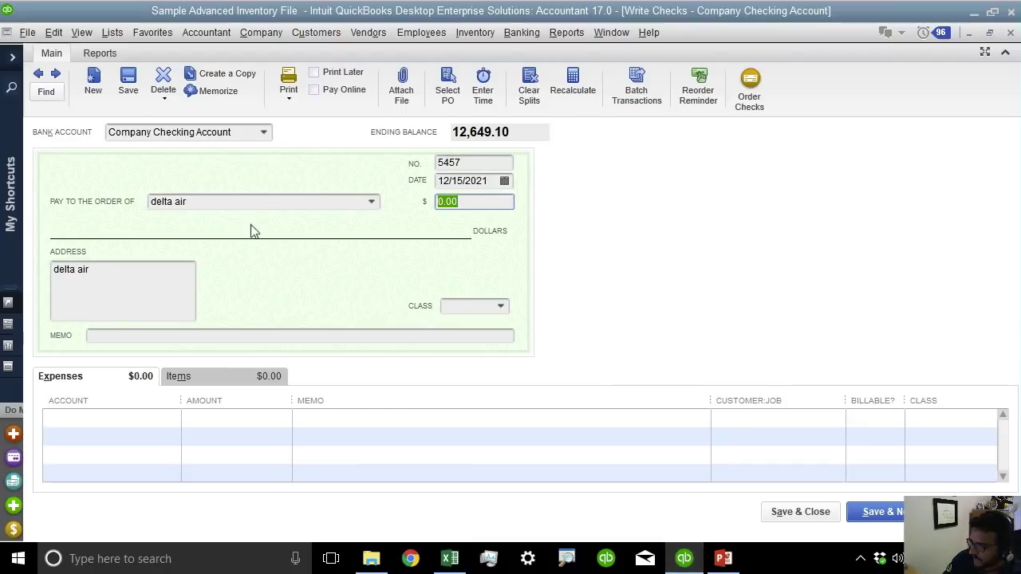
left_click(151, 201)
type("ama")
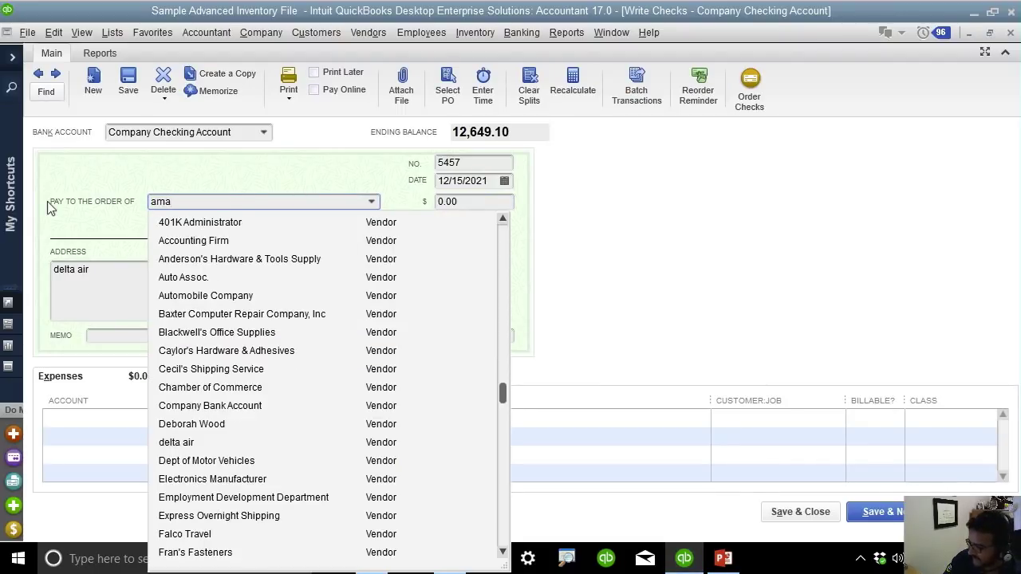
key("BackSpace")
key("BackSpace")
key("BackSpace")
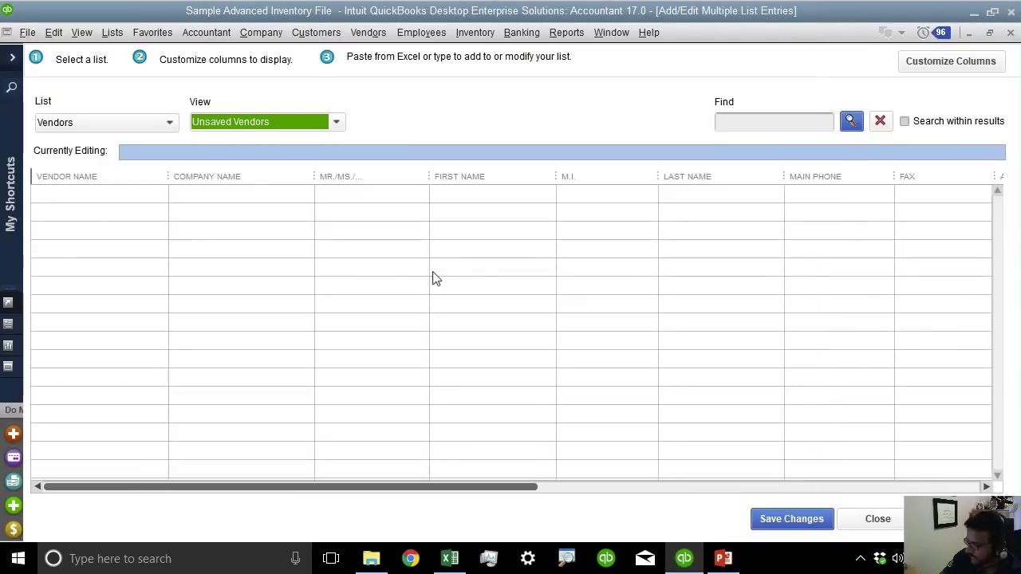
left_click(450, 559)
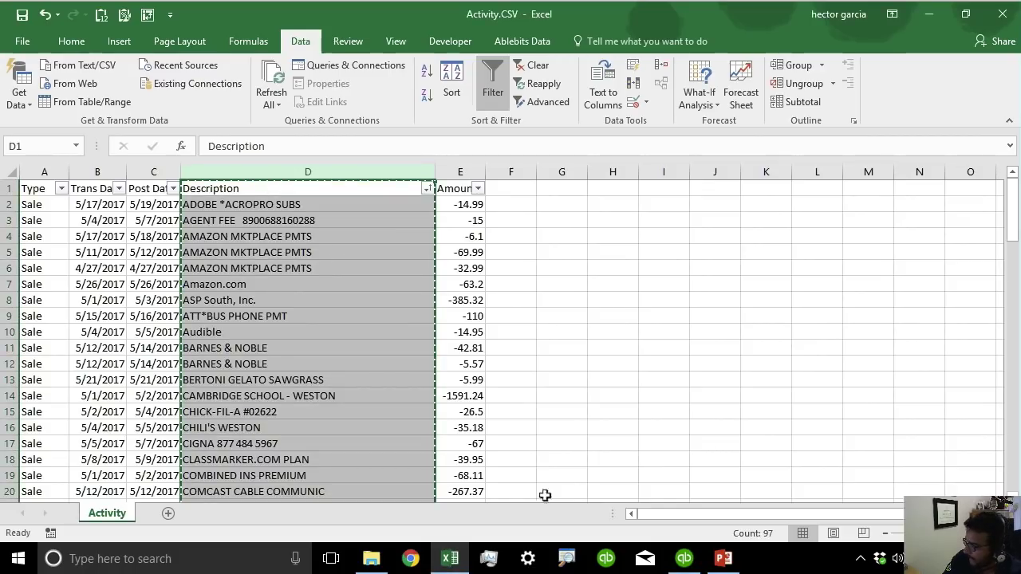
left_click(691, 563)
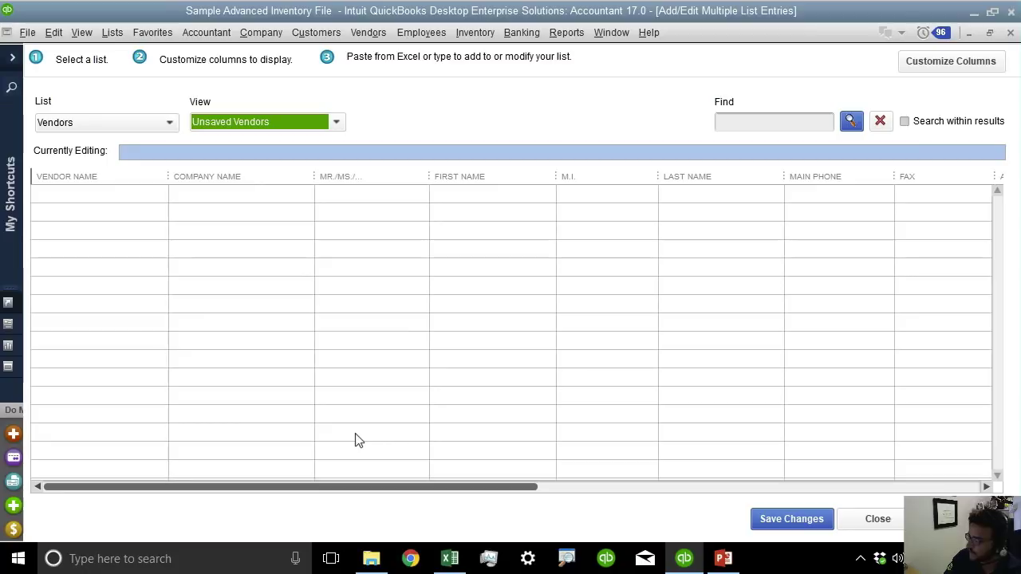
Paste the copied descriptions as vendor names and save, leaving 25 duplicate-name errors.
left_click(109, 191)
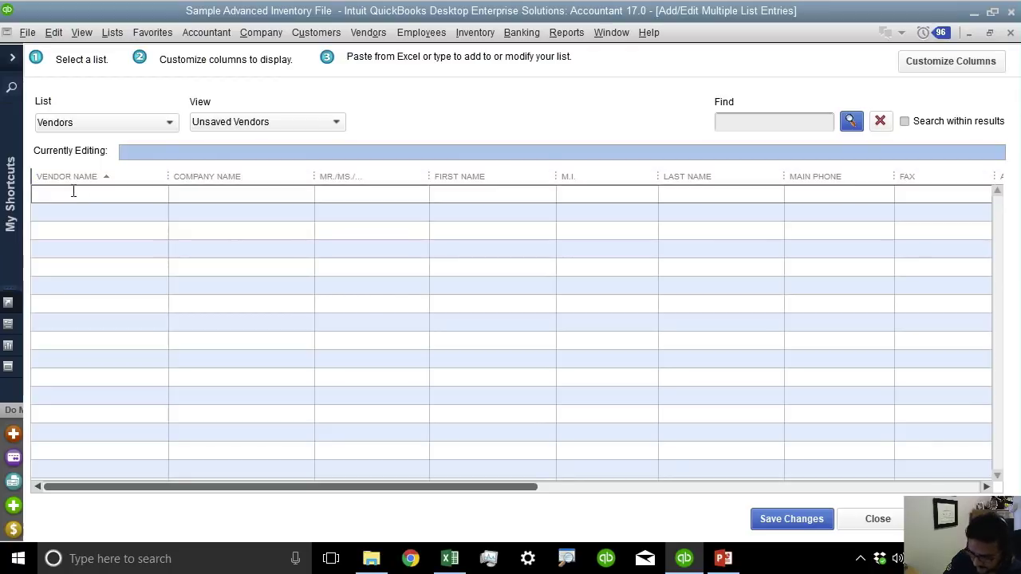
right_click(73, 192)
left_click(98, 233)
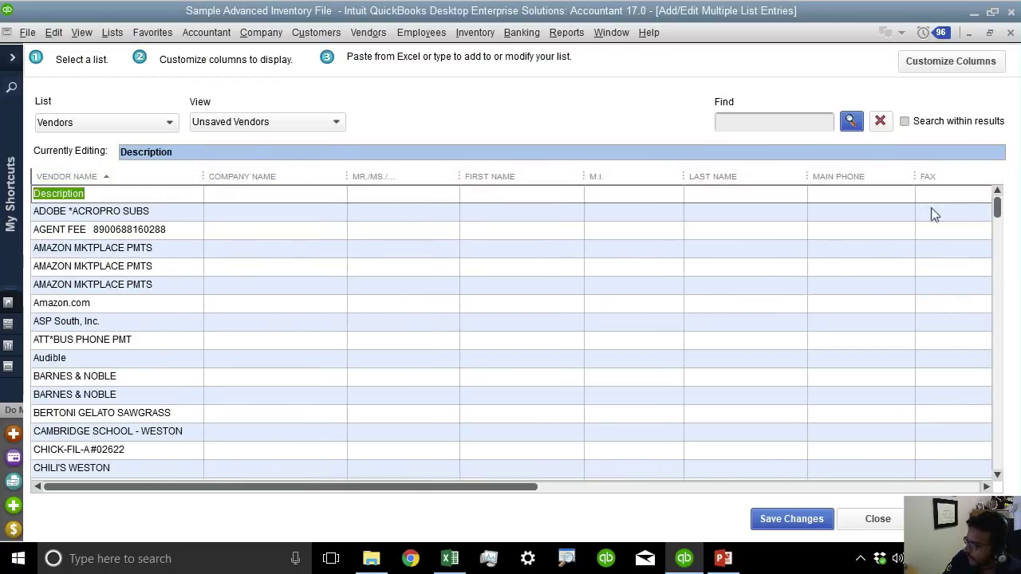
mouse_move(996, 210)
left_mouse_down()
mouse_move(996, 451)
mouse_move(1004, 209)
left_mouse_up()
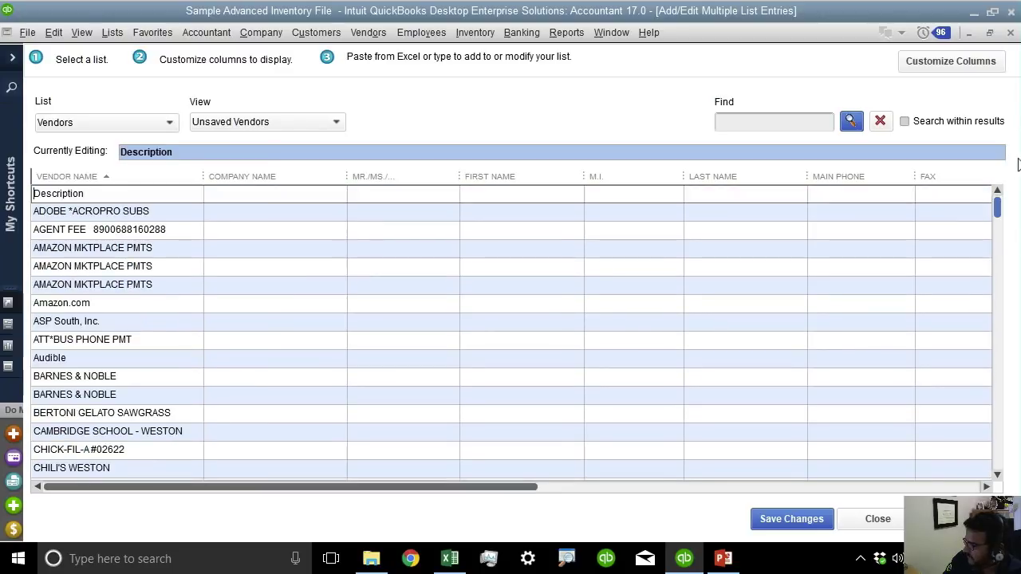
left_click(778, 517)
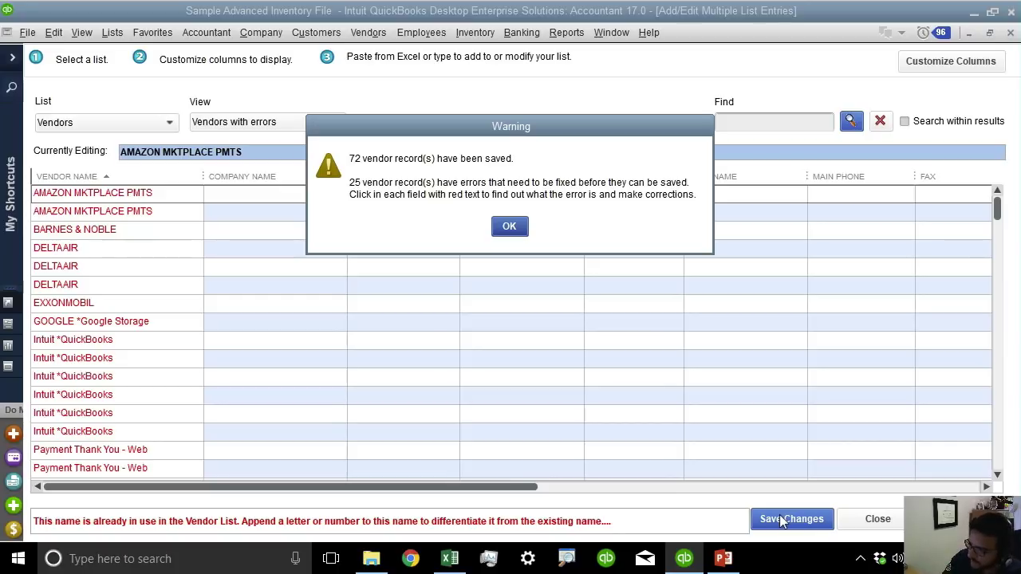
left_click(510, 228)
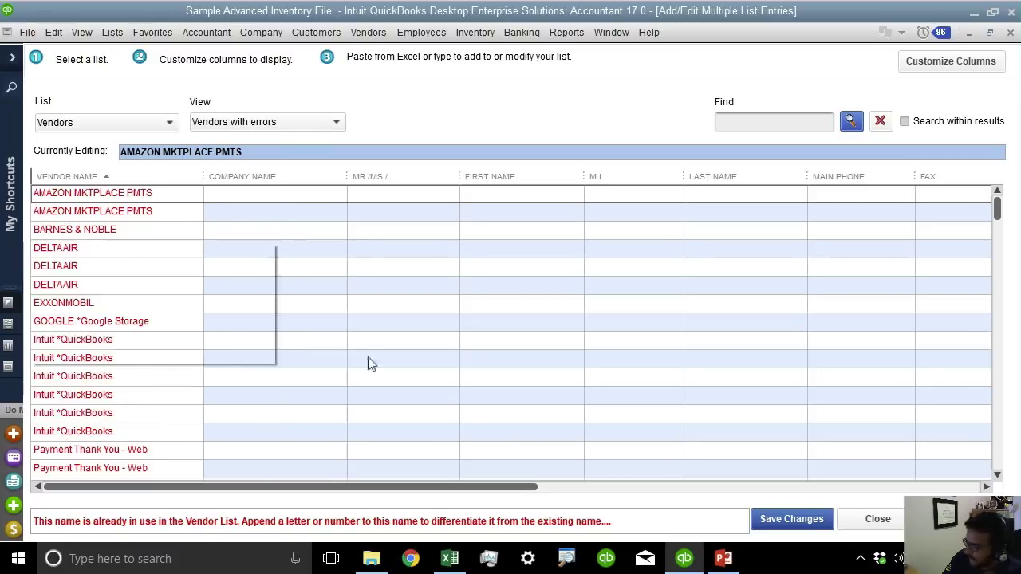
Close the multiple list entries window without saving the vendors, and start a check for payee 'AMA'.
left_click(875, 519)
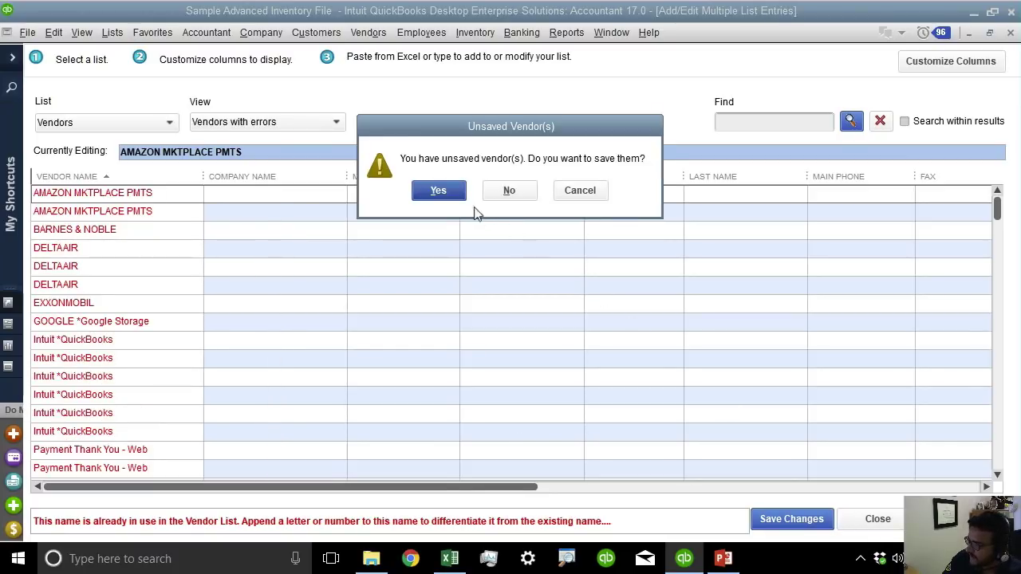
left_click(510, 191)
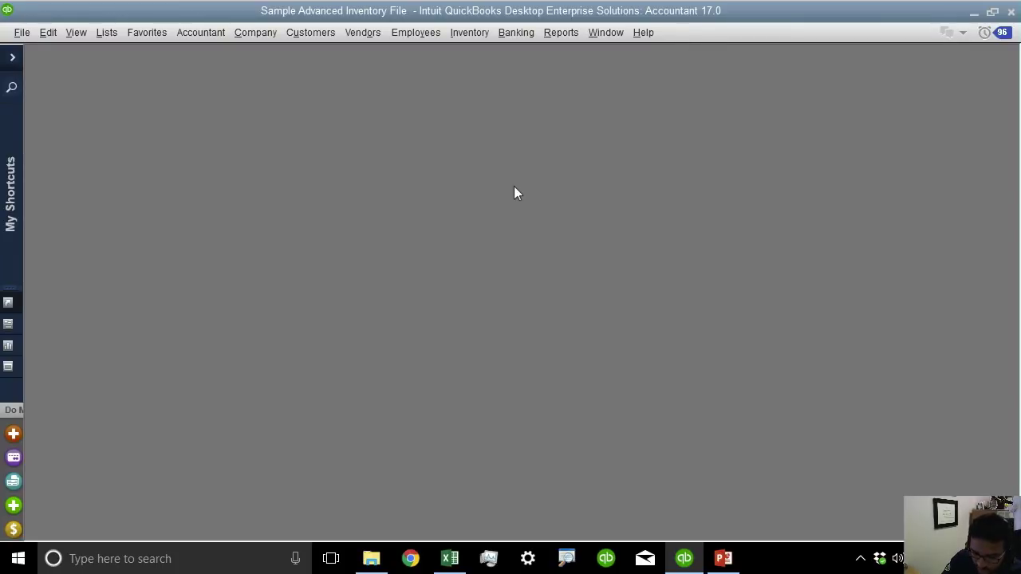
key("ctrl+w")
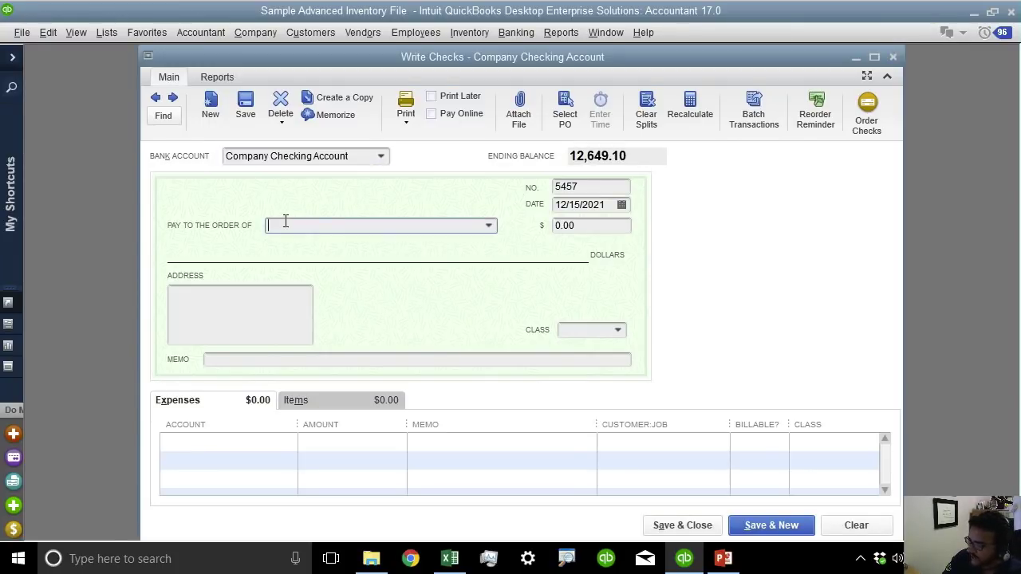
type("AMAZON MKTPLACE PMTS")
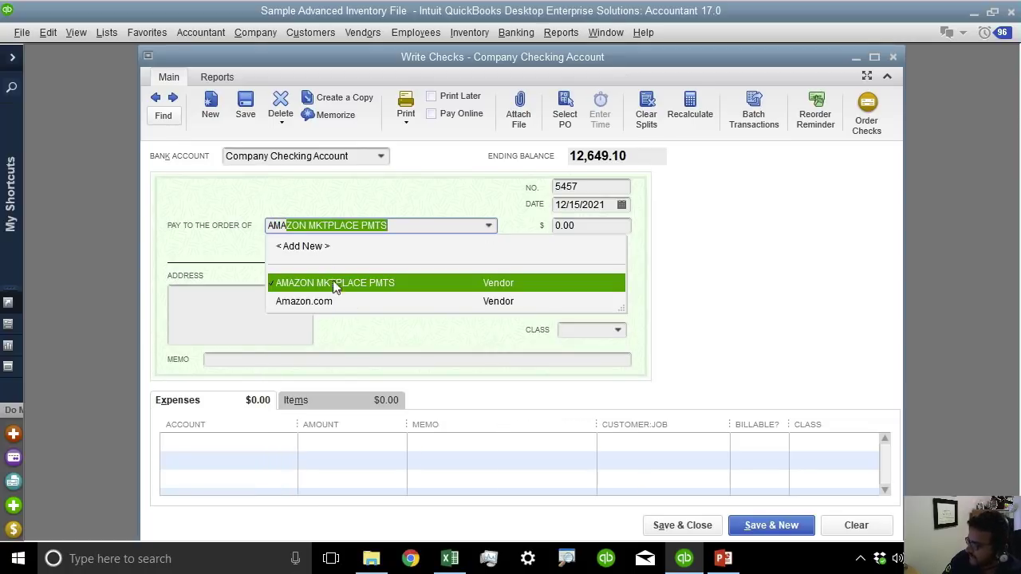
Compare the Amazon descriptions in Excel, then close the test check without recording it.
left_click(449, 559)
left_click(317, 236)
left_click_drag(260, 268, 263, 283)
left_click(684, 558)
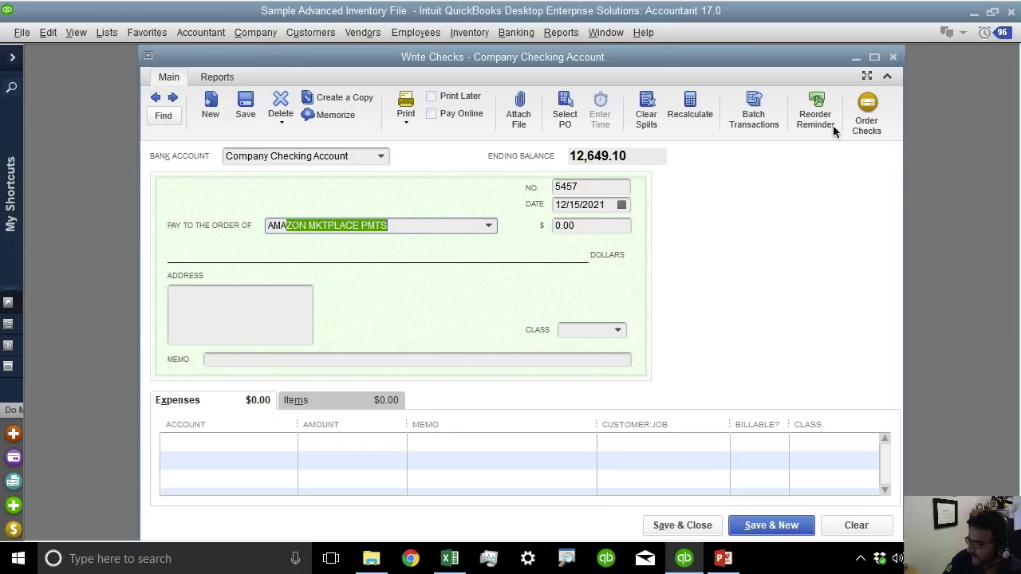
left_click(893, 57)
left_click(511, 193)
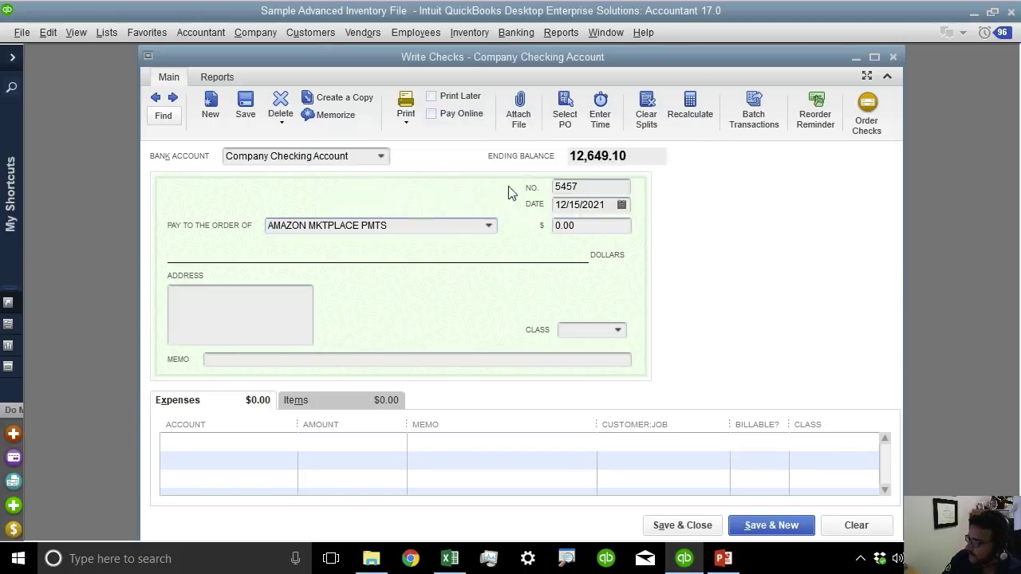
Show only Unsaved Vendors in Add/Edit Multiple List Entries, confirm none remain, and close it.
left_click(112, 33)
left_click(158, 318)
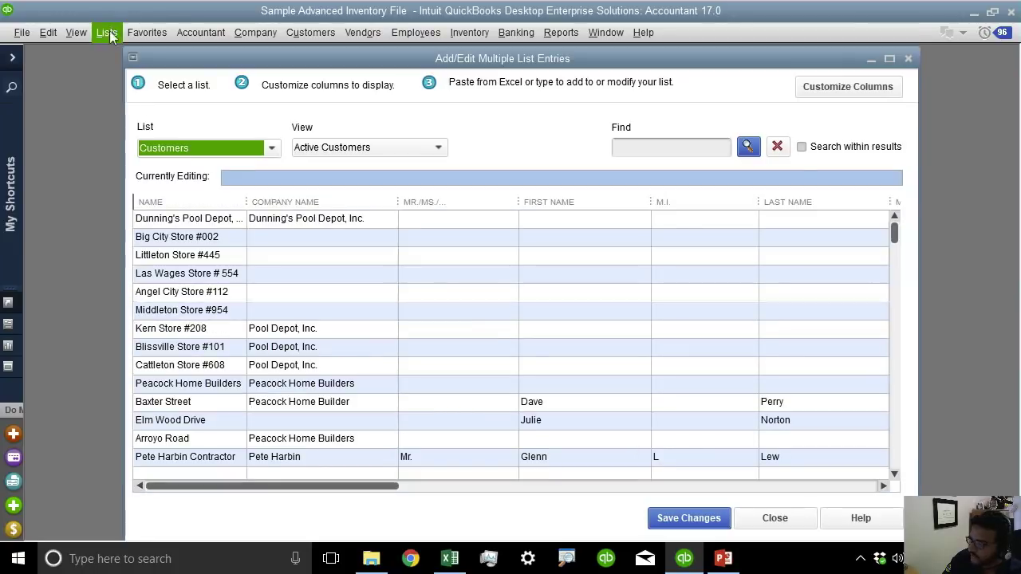
left_click(185, 148)
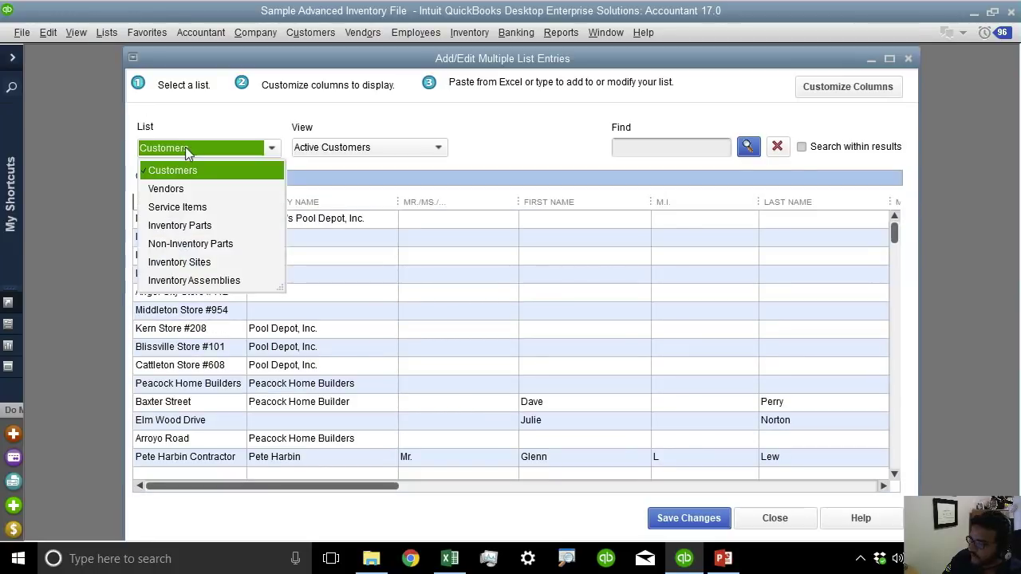
left_click(177, 188)
left_click(361, 149)
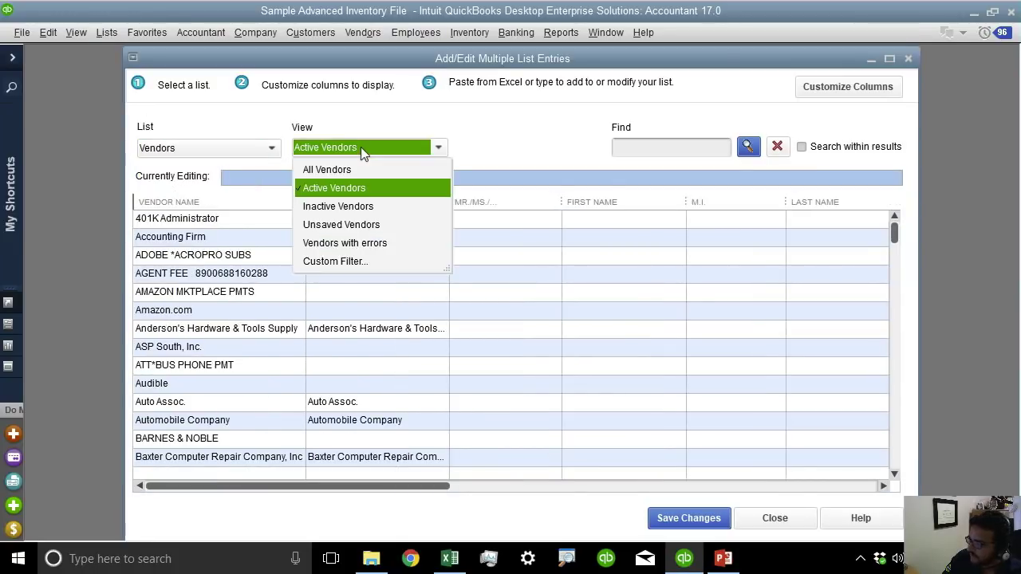
left_click(354, 225)
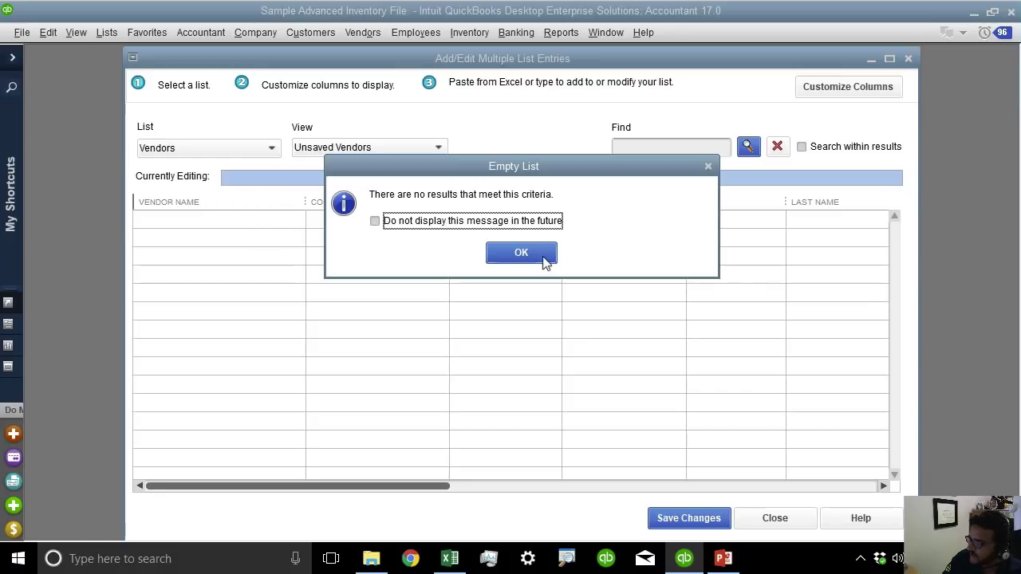
left_click(541, 256)
left_click(229, 218)
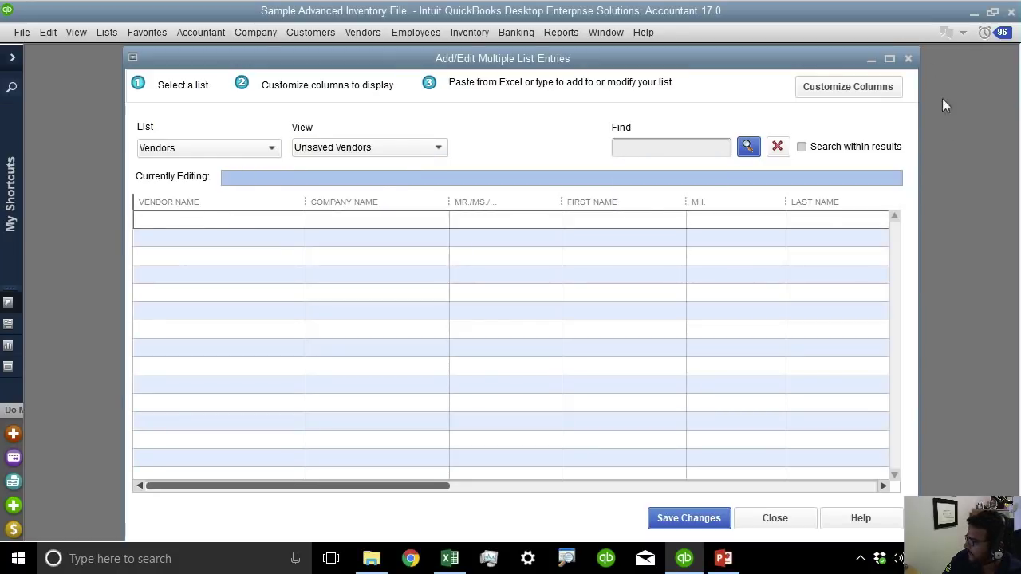
left_click(907, 60)
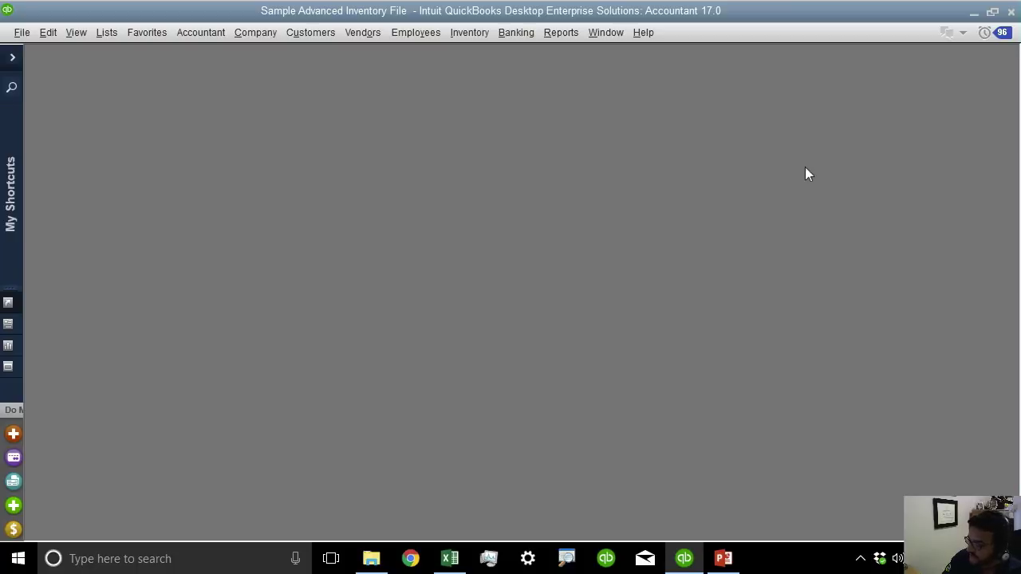
left_click(723, 559)
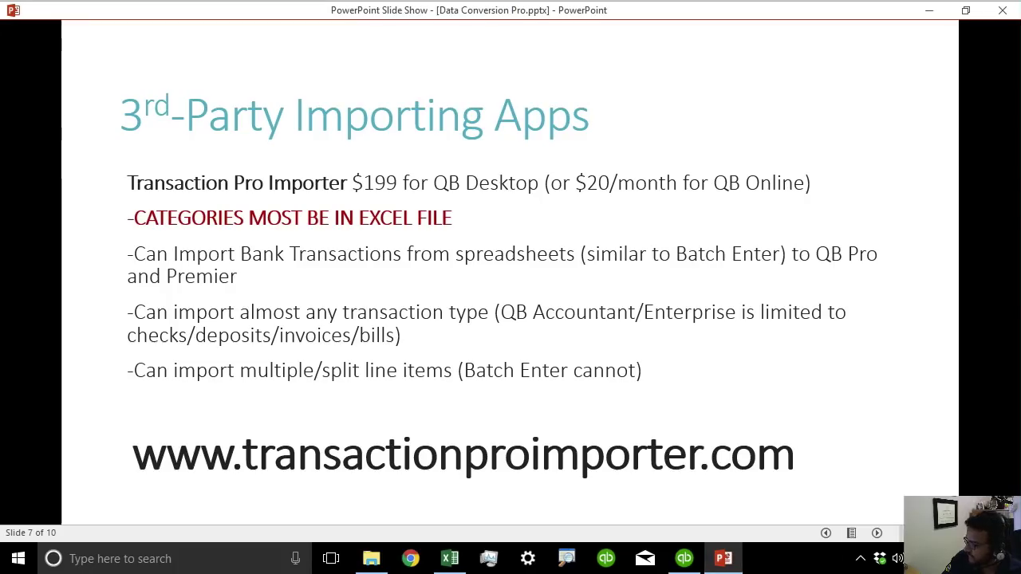
key("Left")
key("Left")
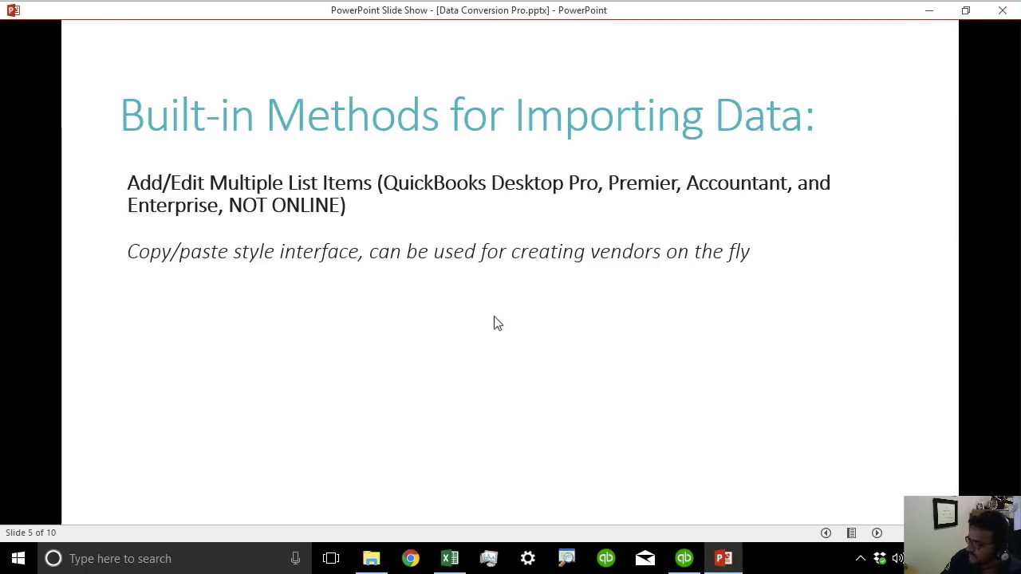
key("Right")
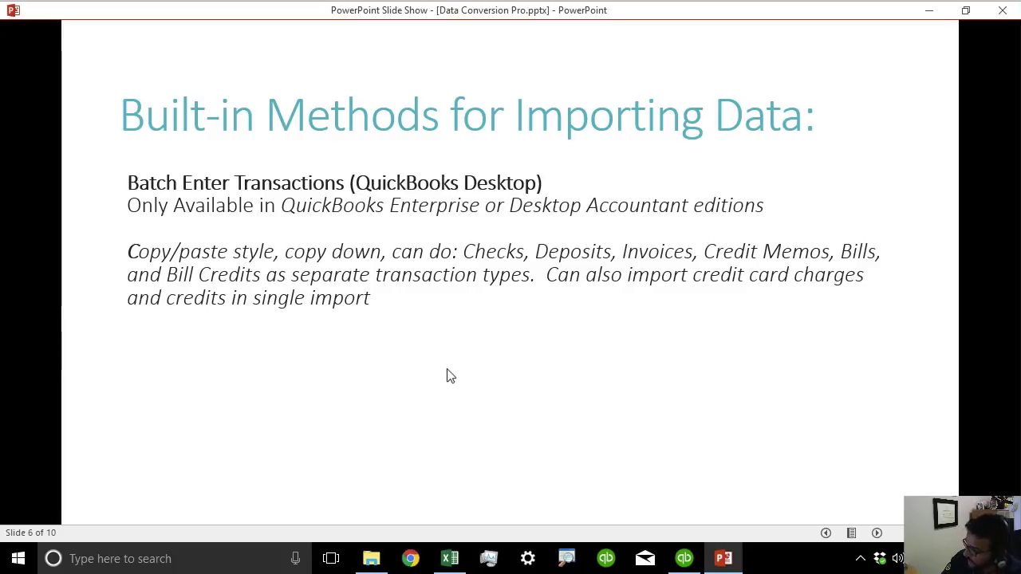
left_click(685, 558)
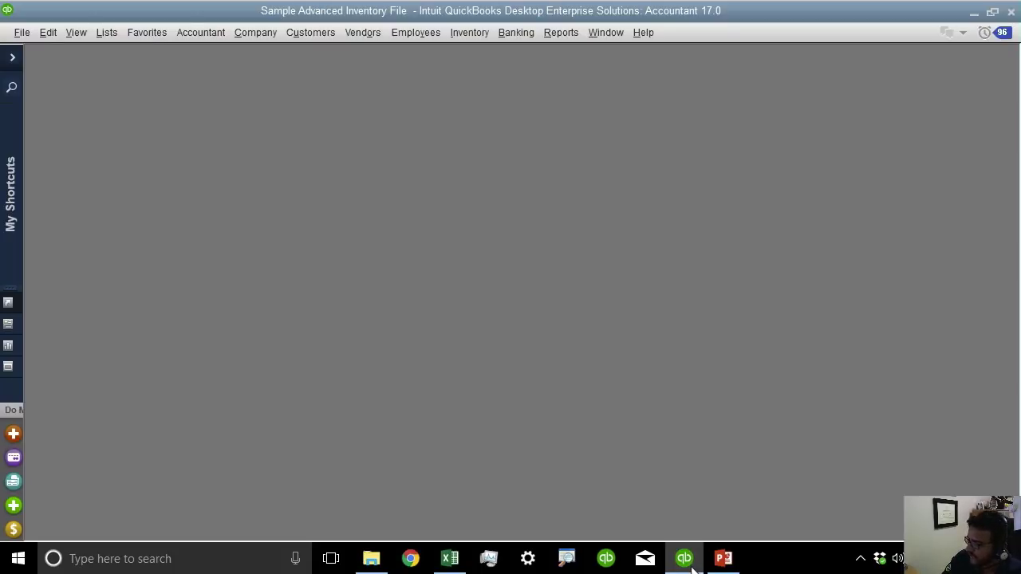
Open Batch Enter Transactions from the Accountant menu and maximize the window.
left_click(206, 34)
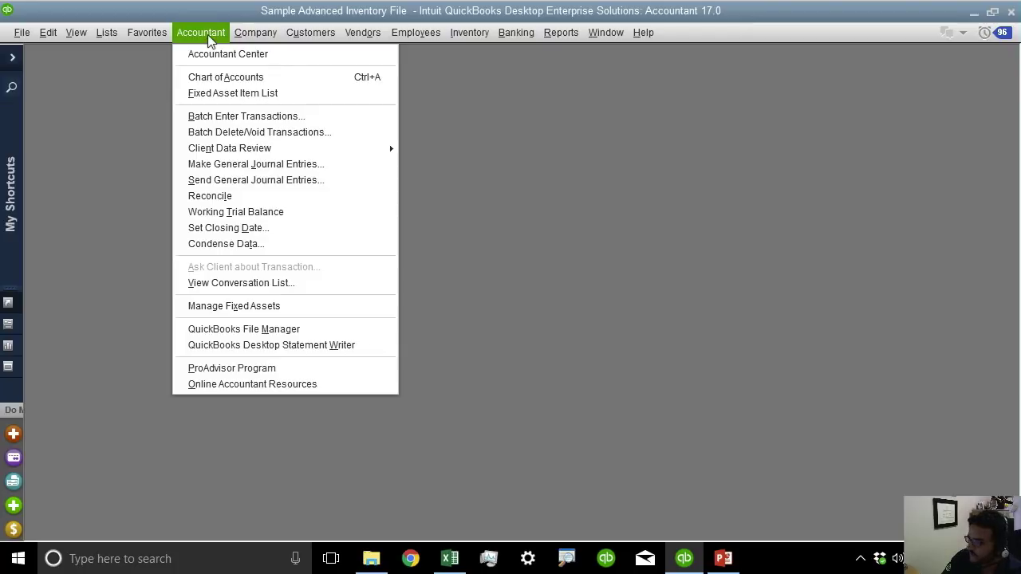
left_click(244, 120)
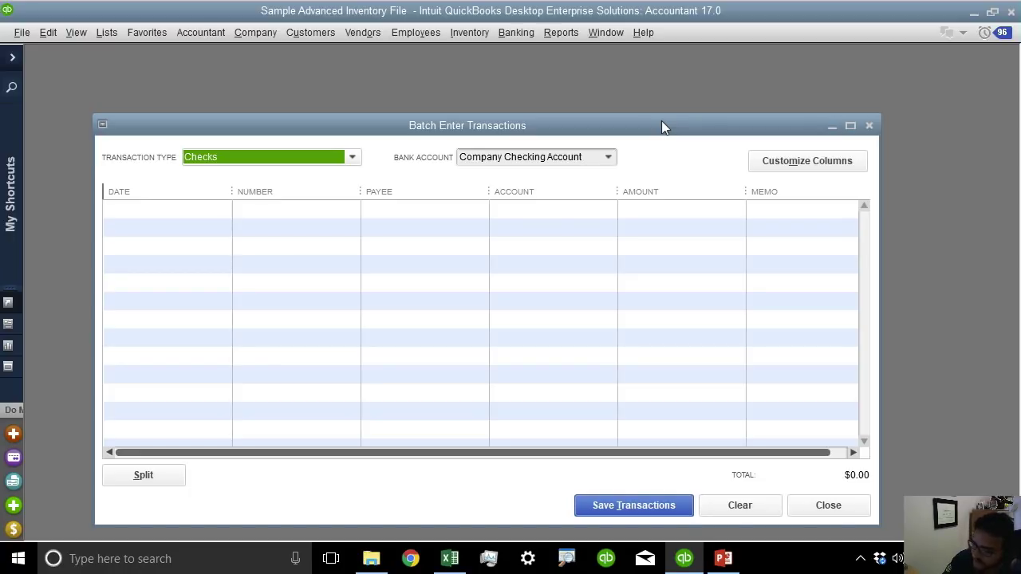
double_click(661, 125)
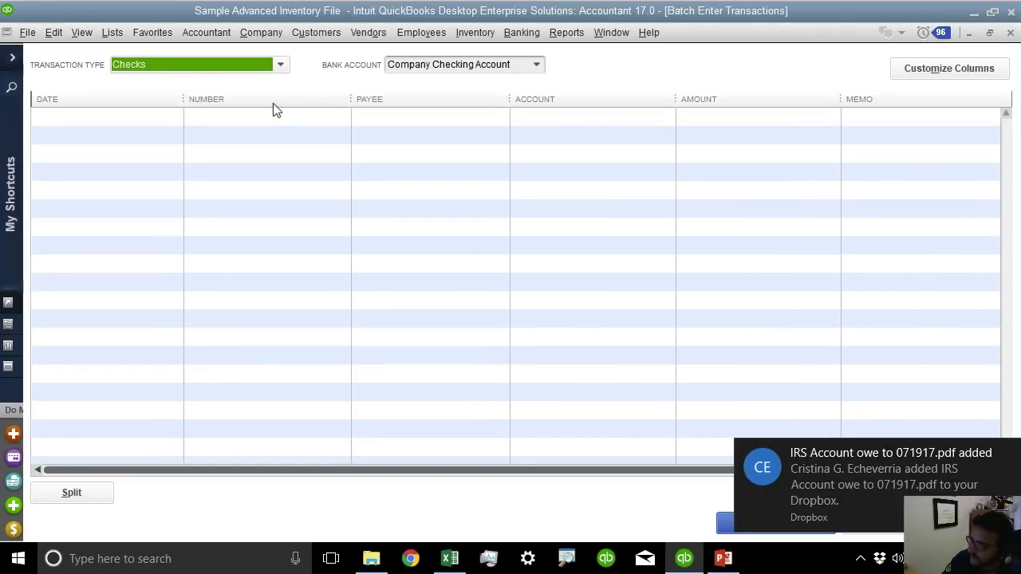
left_click(158, 67)
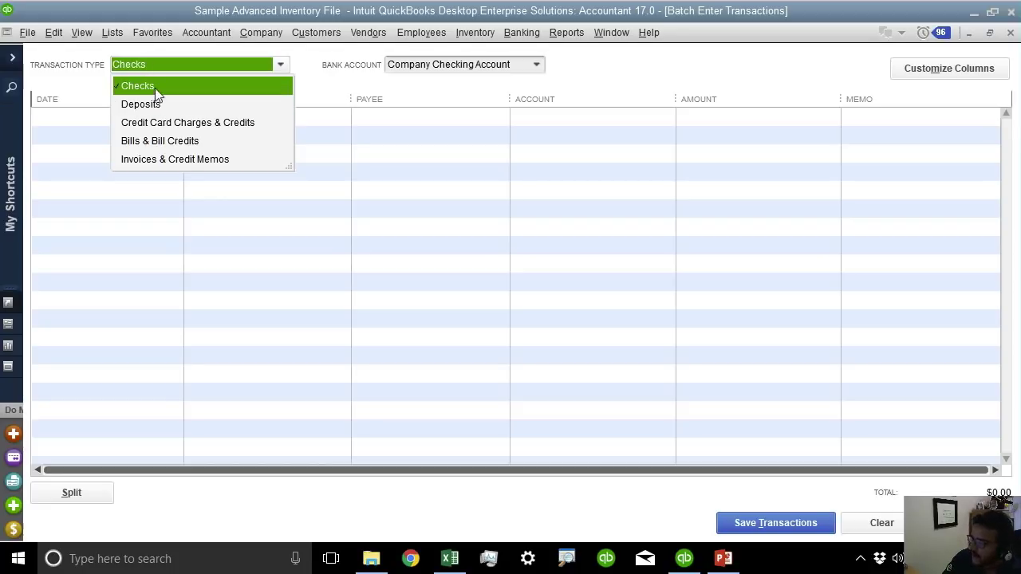
left_click(156, 86)
Set the batch transaction type to Credit Card Charges & Credits for My Credit Card.
left_click(449, 564)
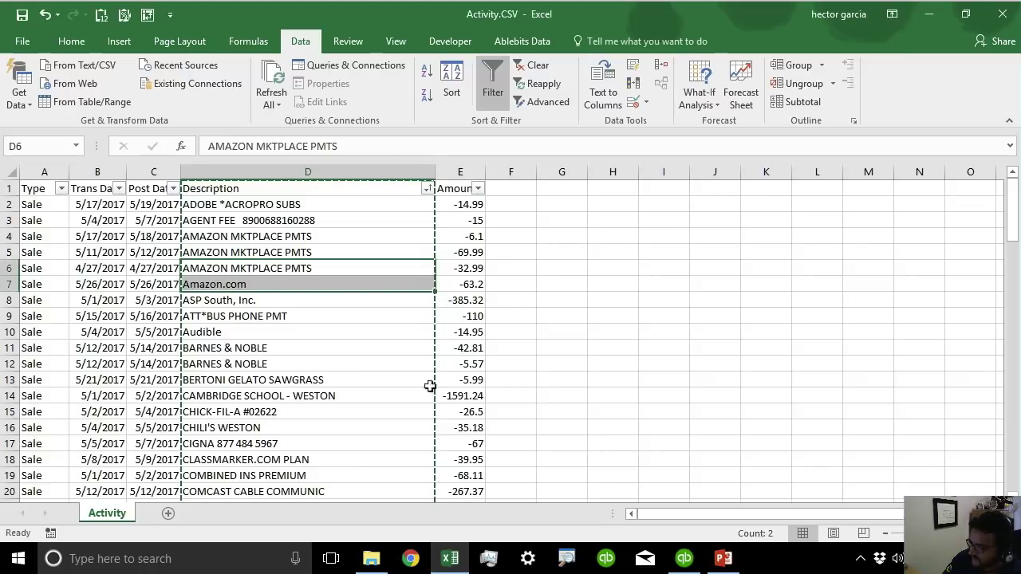
left_click(509, 285)
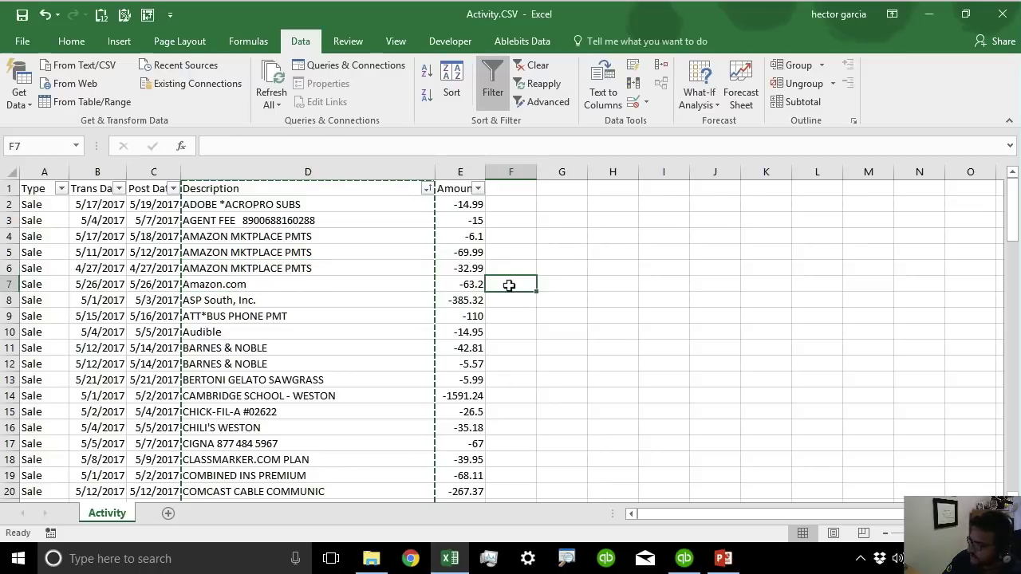
left_click(684, 560)
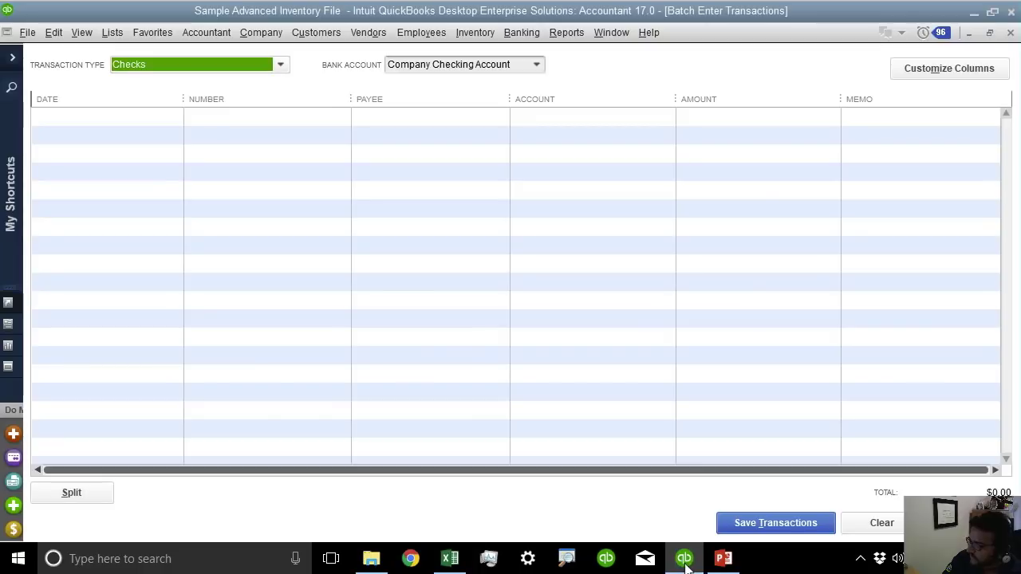
left_click(206, 68)
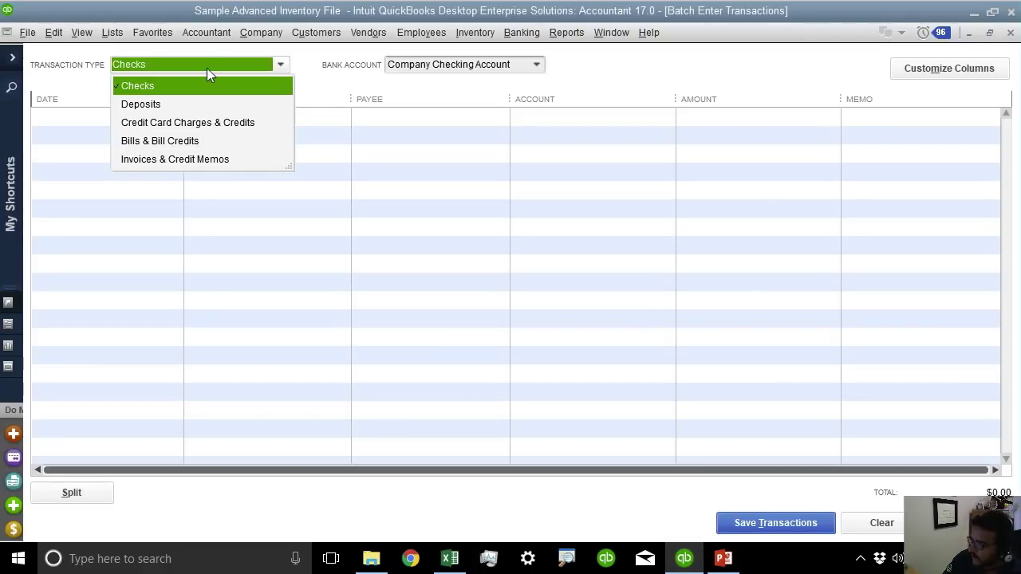
left_click(201, 121)
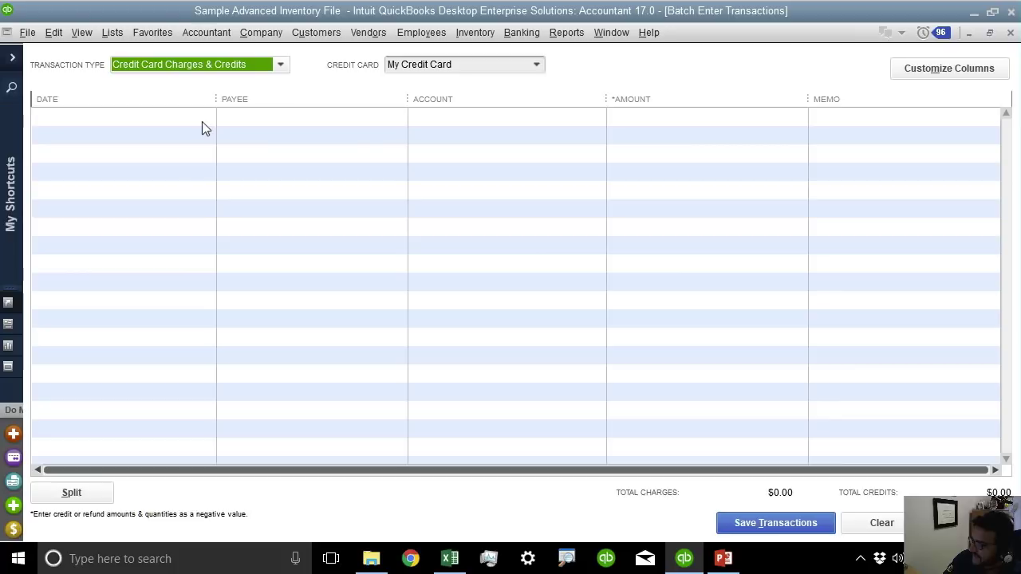
left_click(210, 67)
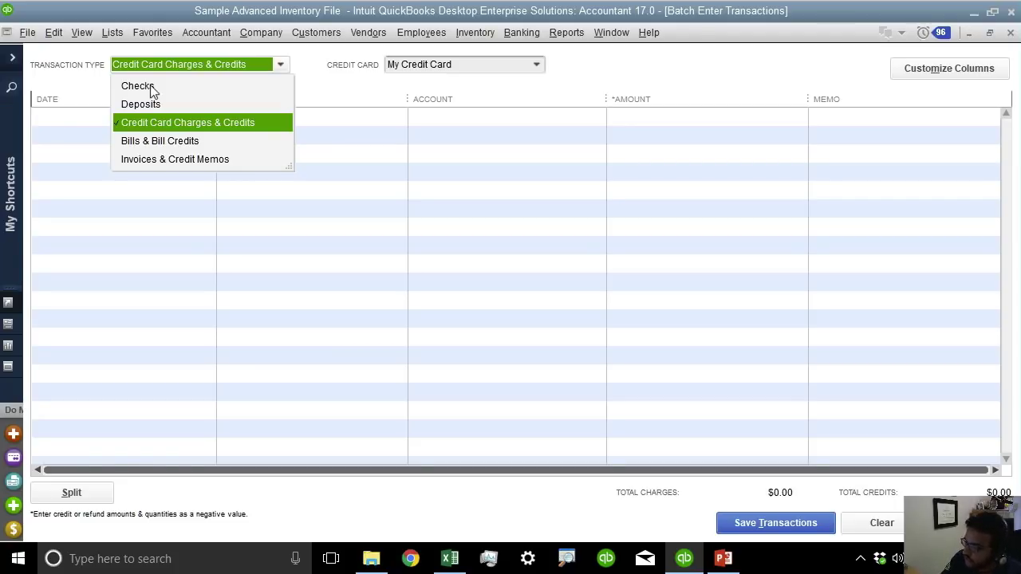
left_click(203, 122)
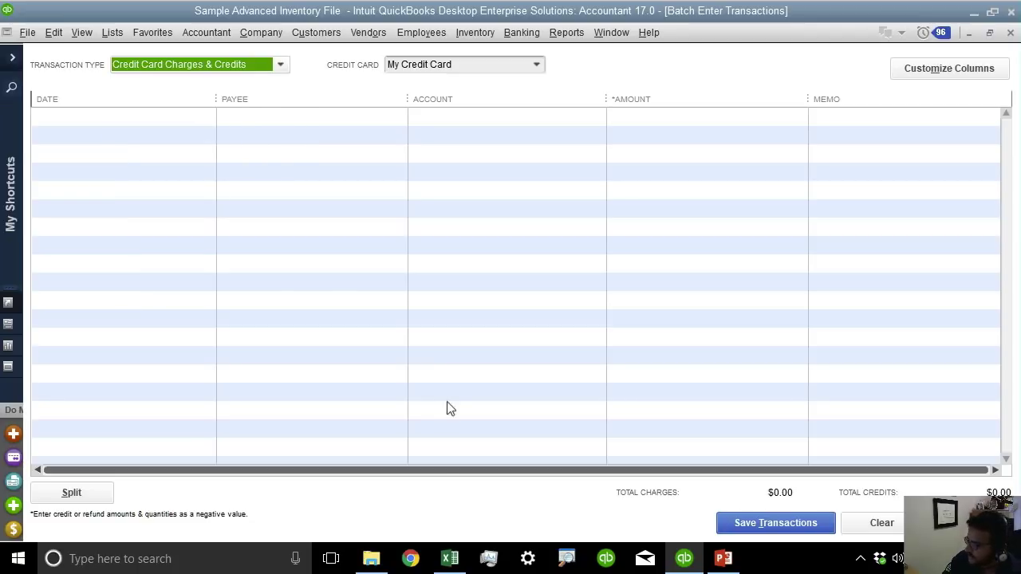
left_click(449, 558)
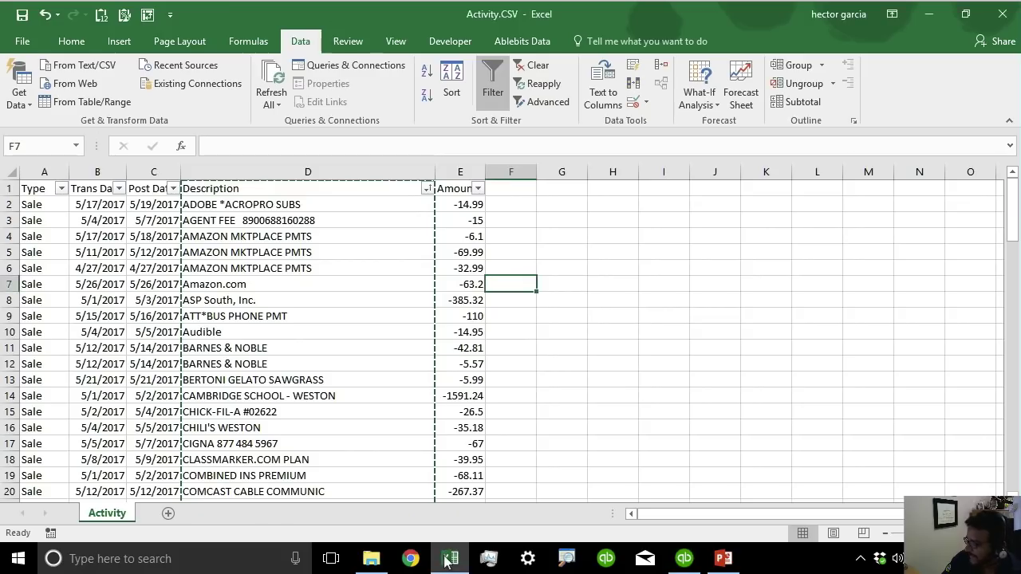
Delete the Post Date column (column C) from the activity sheet.
left_click(520, 272)
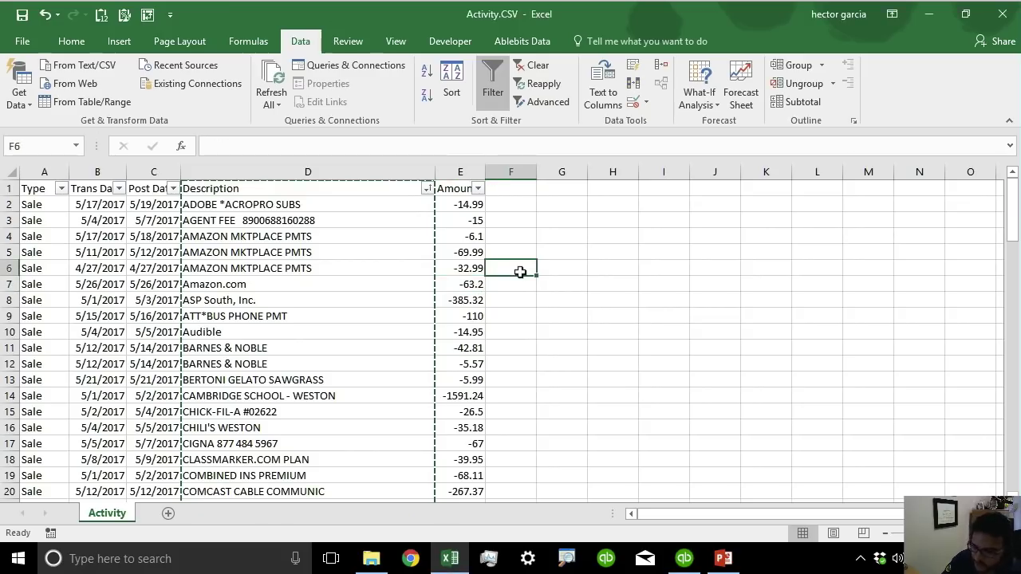
key("Escape")
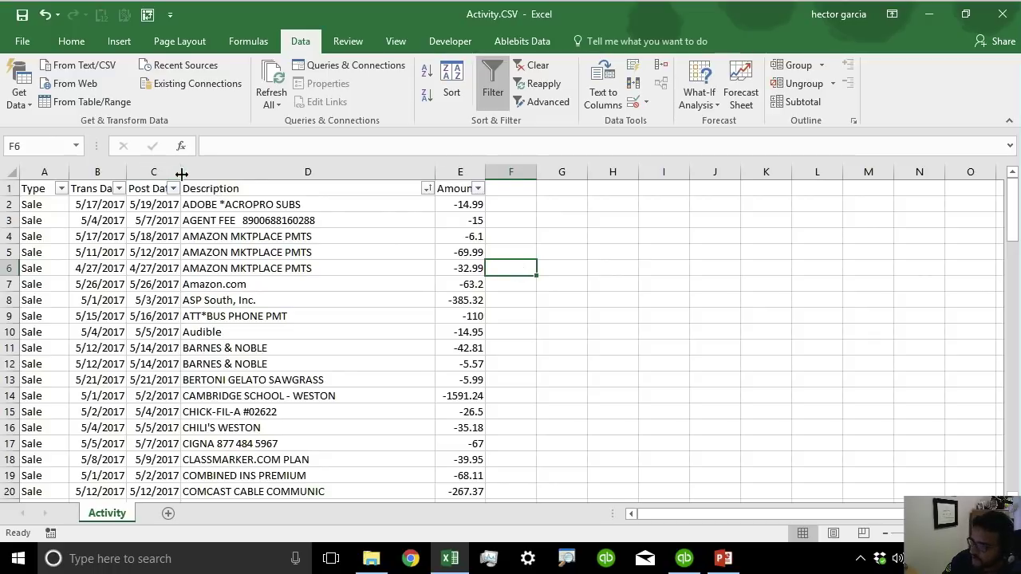
left_click_drag(182, 174, 241, 174)
left_click(170, 170)
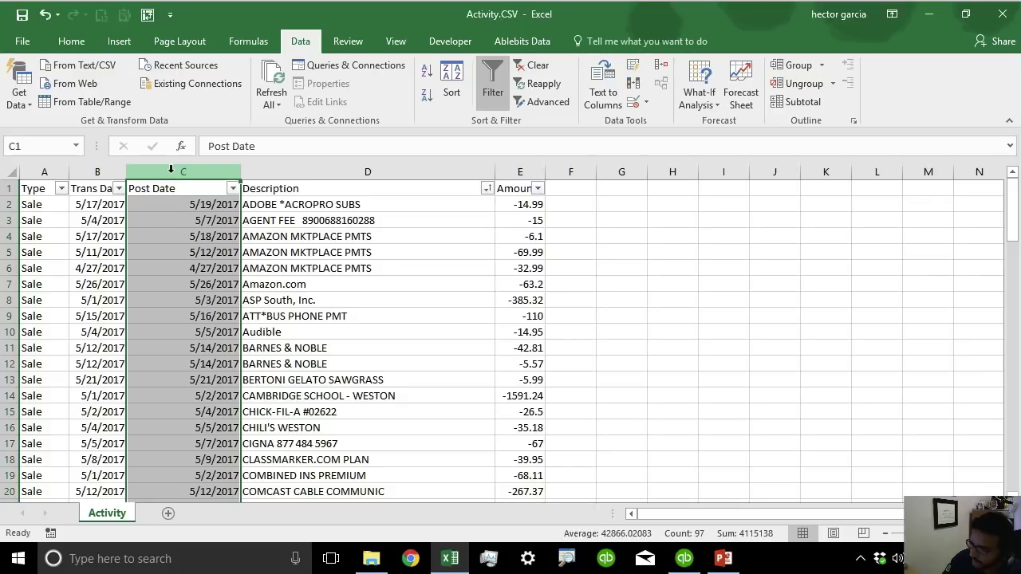
right_click(170, 170)
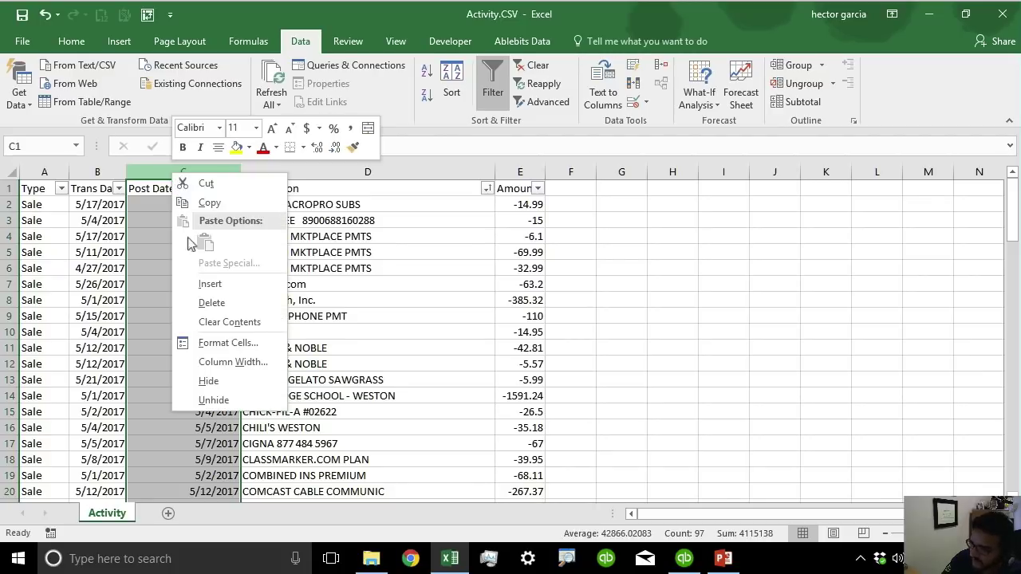
left_click(215, 300)
Delete the Type column, leaving Trans Date, Description and Amount.
left_click(45, 172)
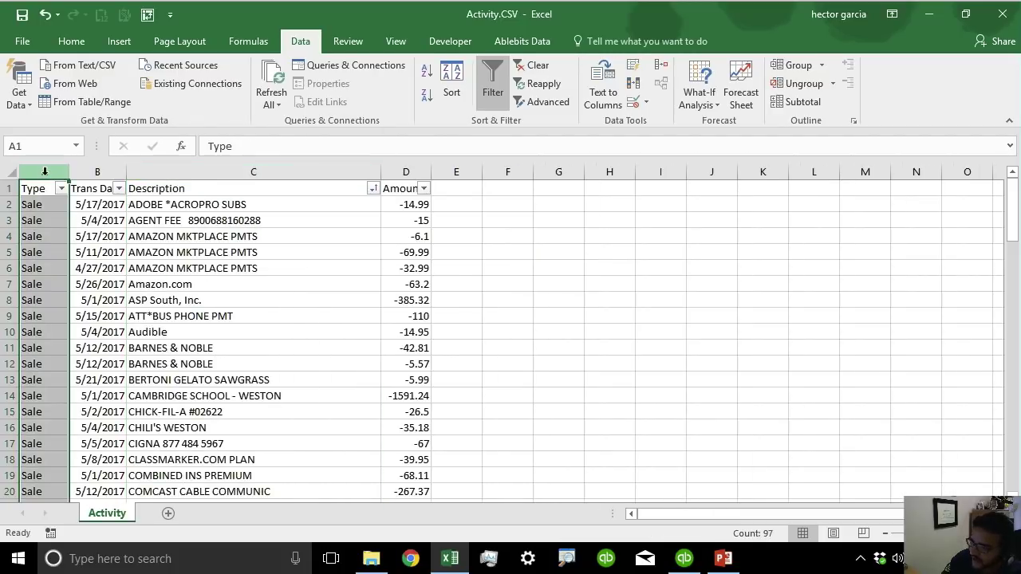
right_click(46, 171)
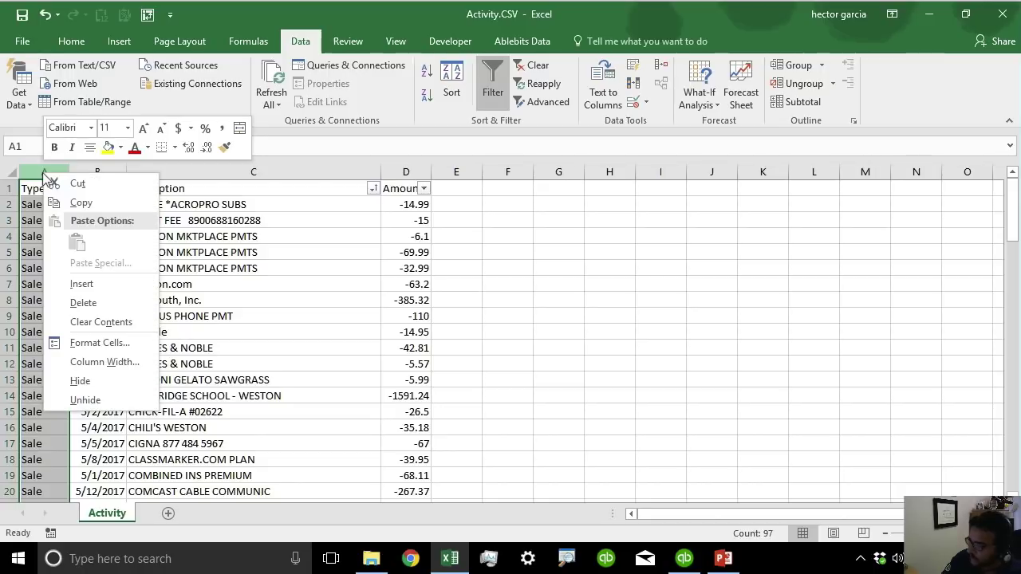
left_click(114, 307)
left_click(519, 376)
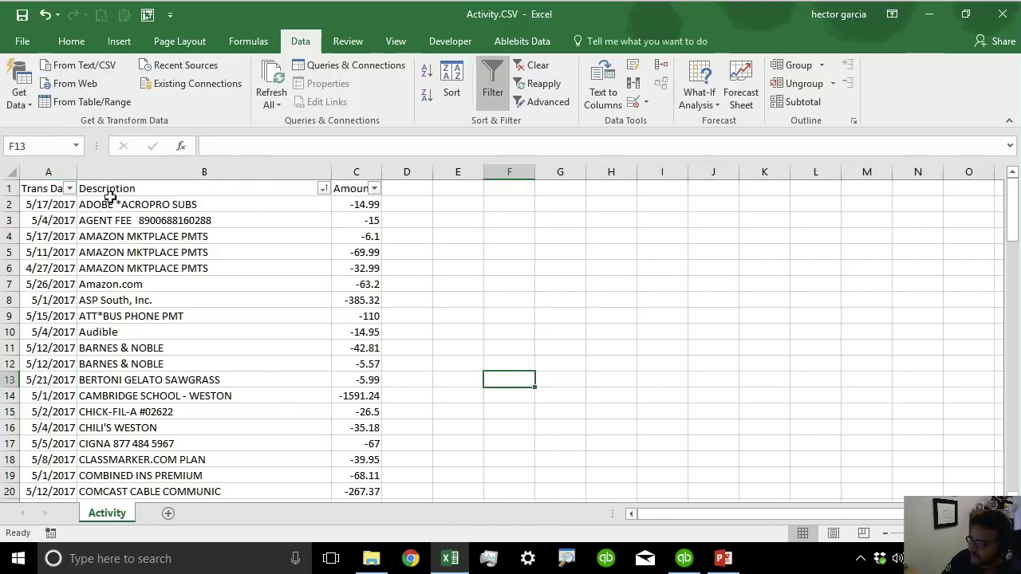
left_click(44, 170)
left_click(190, 171)
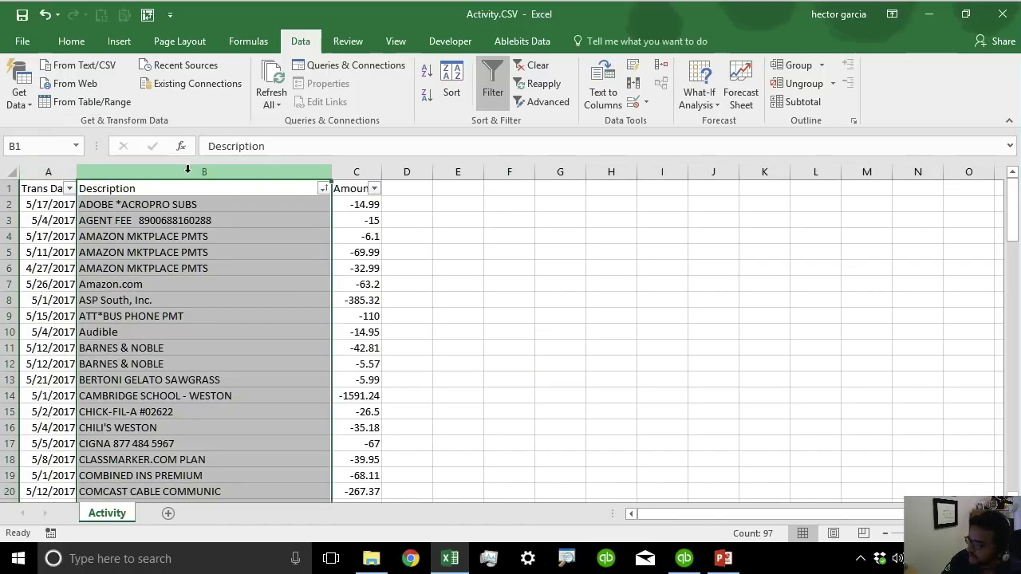
left_click(367, 170)
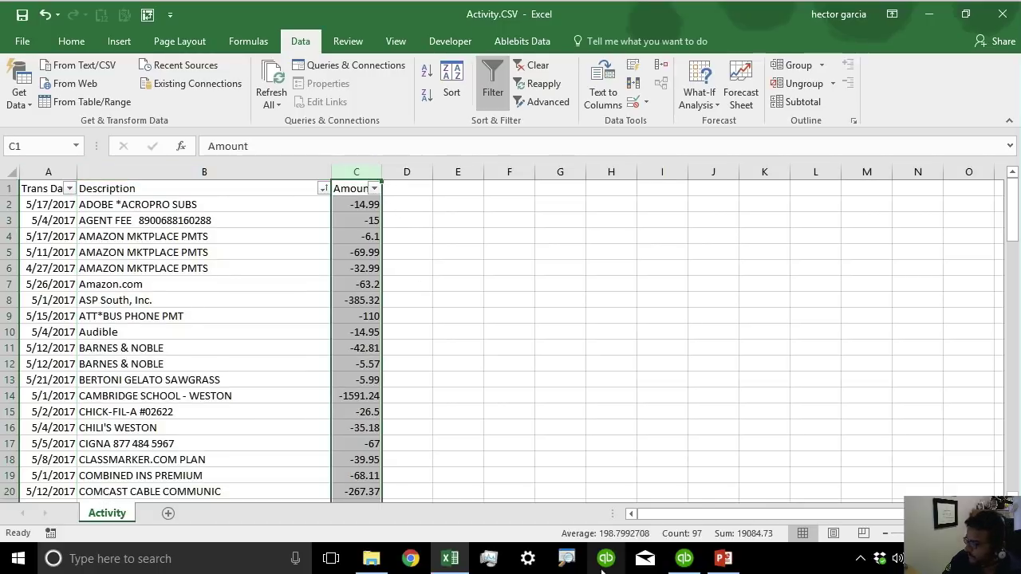
left_click(685, 561)
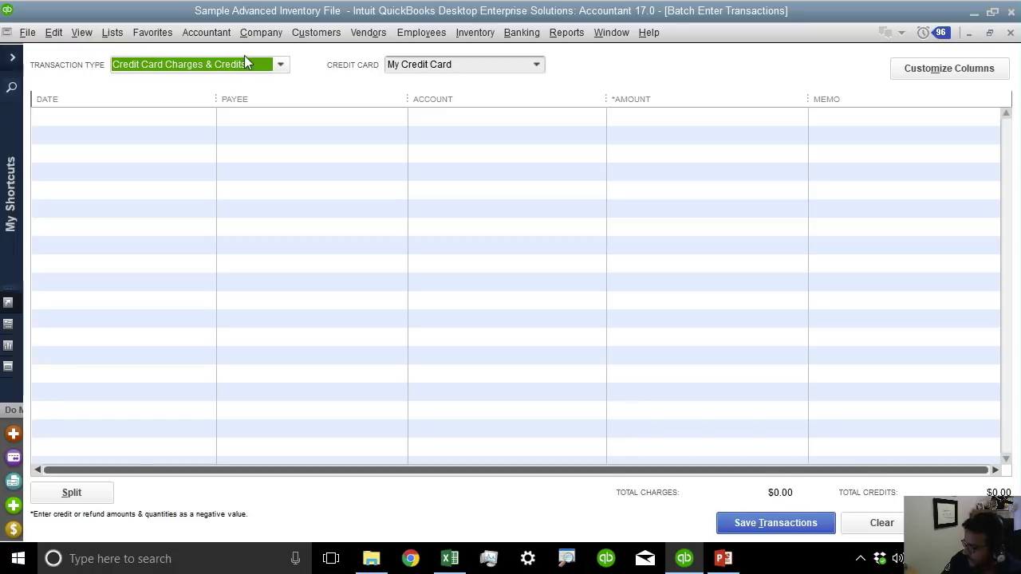
Enter the formula =C2*-1 in D2 to flip the first amount's sign.
left_click(449, 558)
left_click(361, 237)
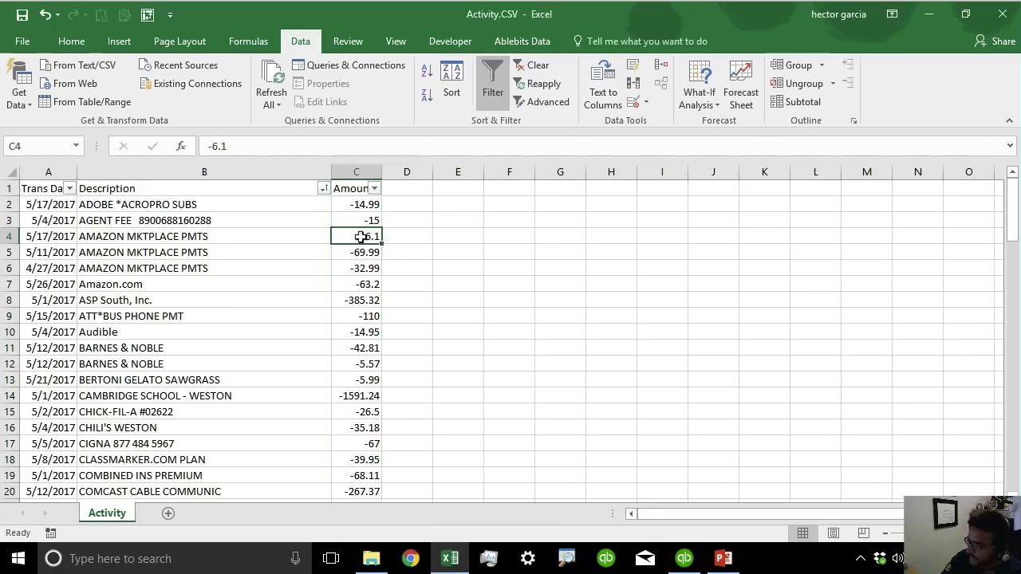
left_click(361, 220)
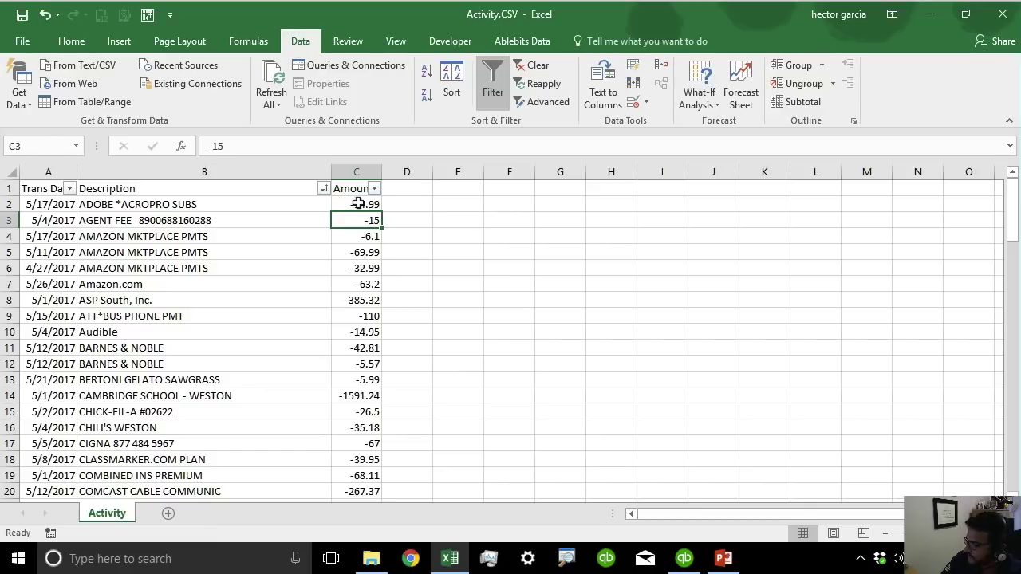
left_click(358, 204)
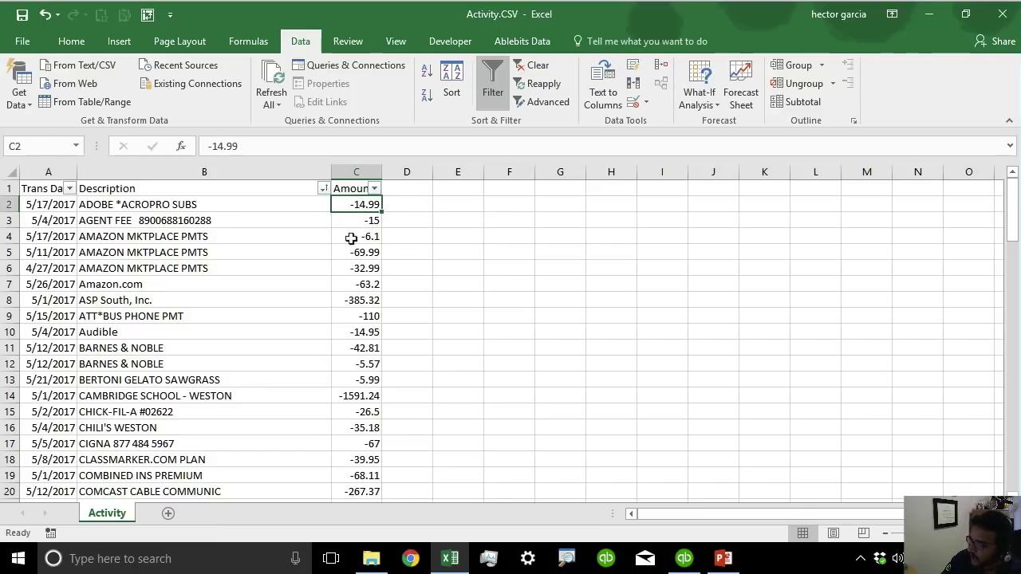
left_click(423, 205)
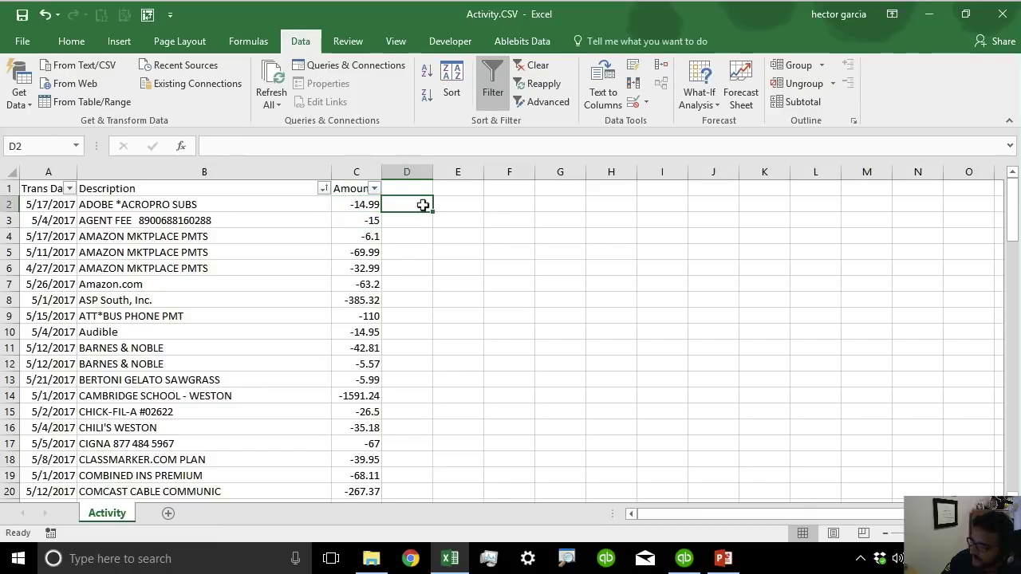
type("=")
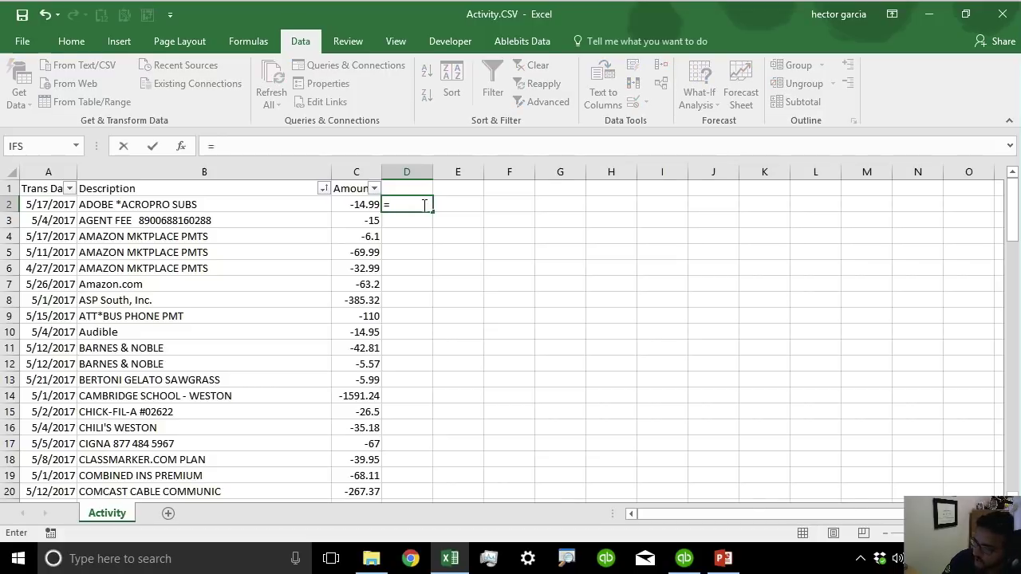
left_click(351, 205)
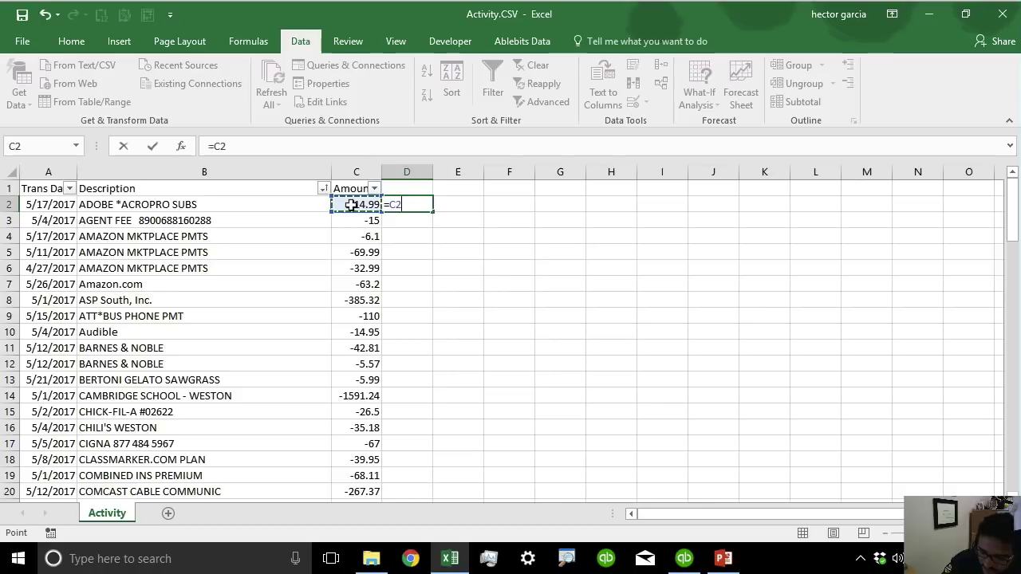
type("*-1")
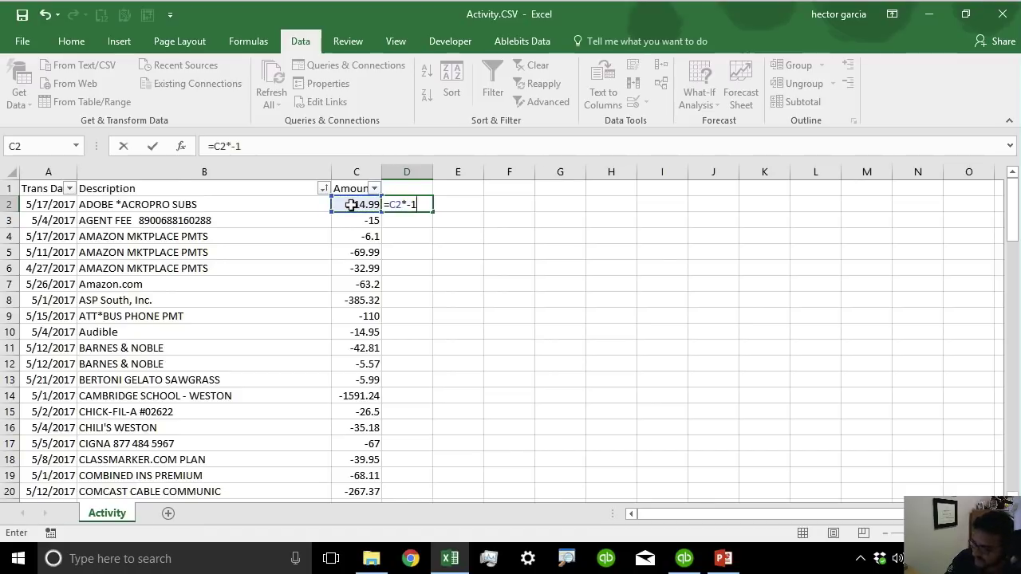
key("Return")
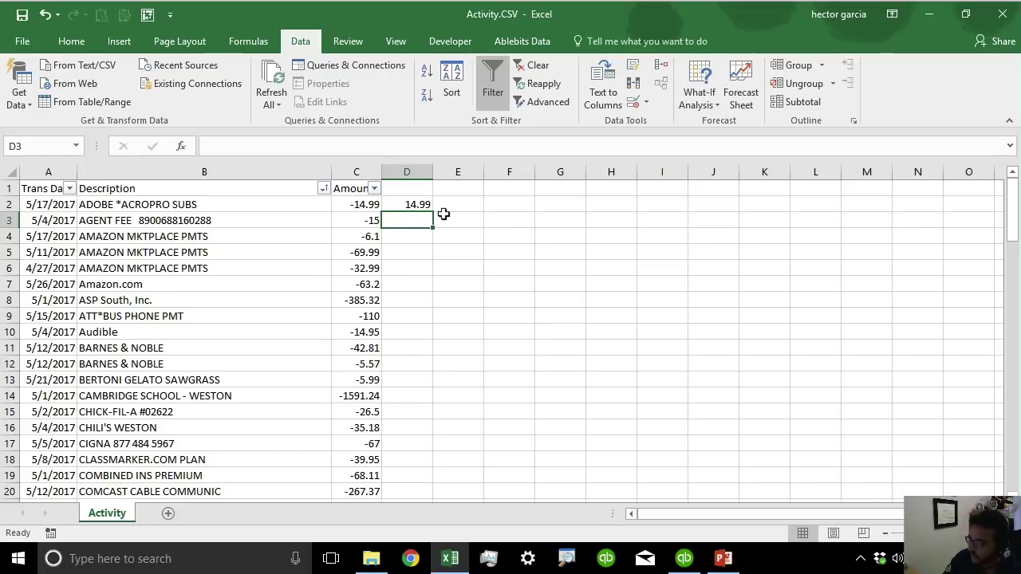
Fill the D2 formula down column D and give it the heading 'Amount'.
left_click(416, 206)
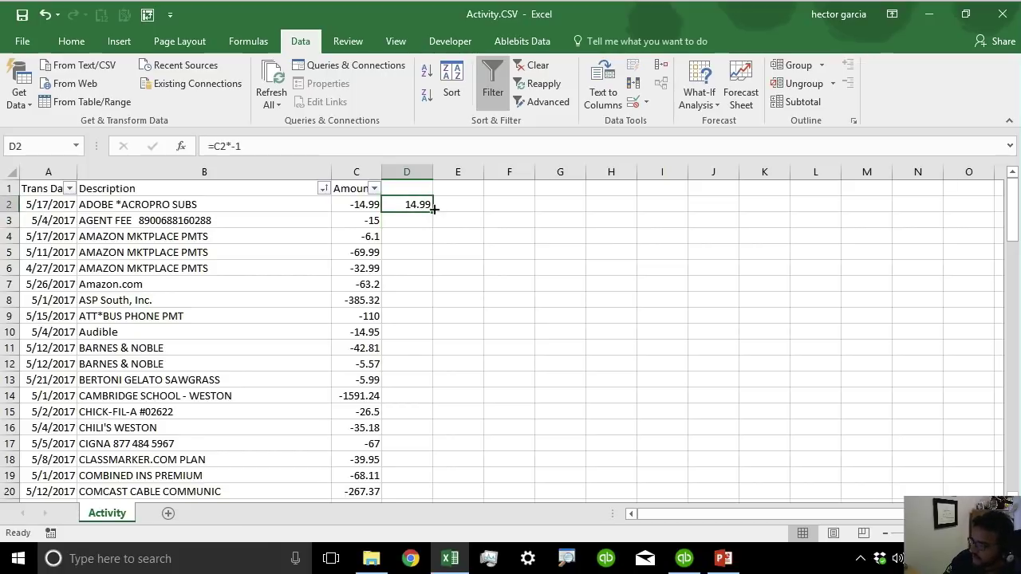
double_click(434, 208)
left_click(418, 189)
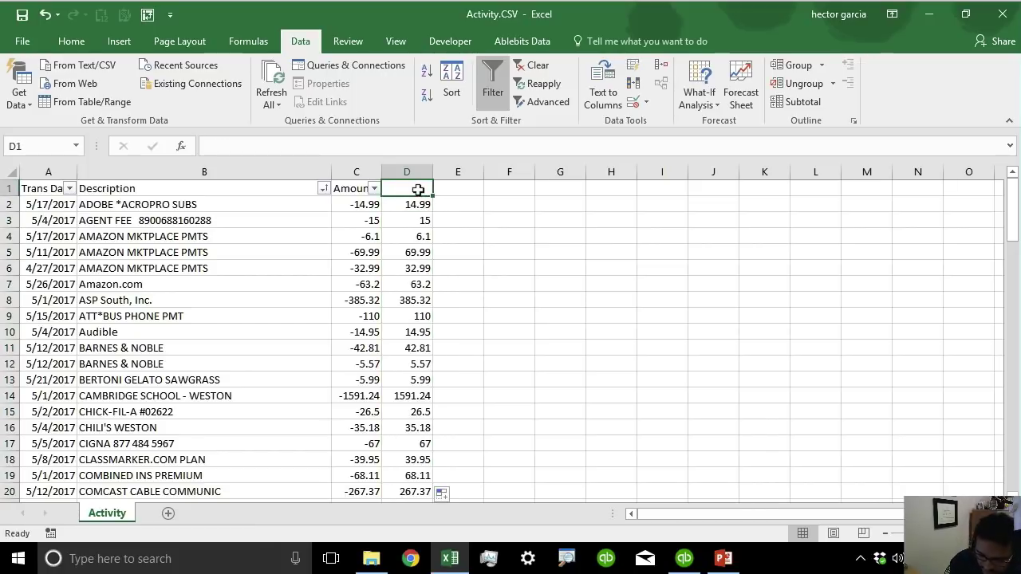
type("Amount")
key("Return")
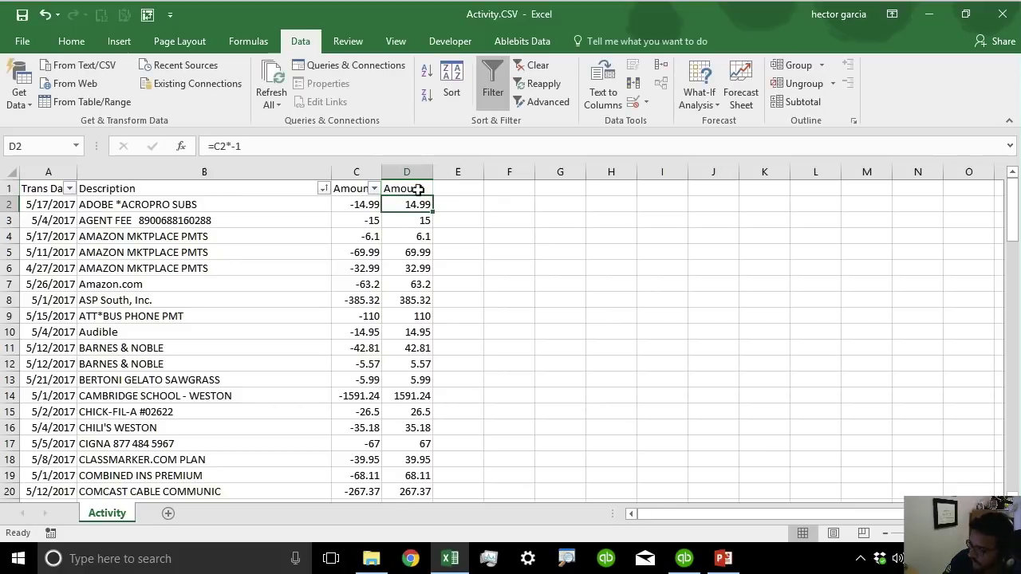
left_click(356, 171)
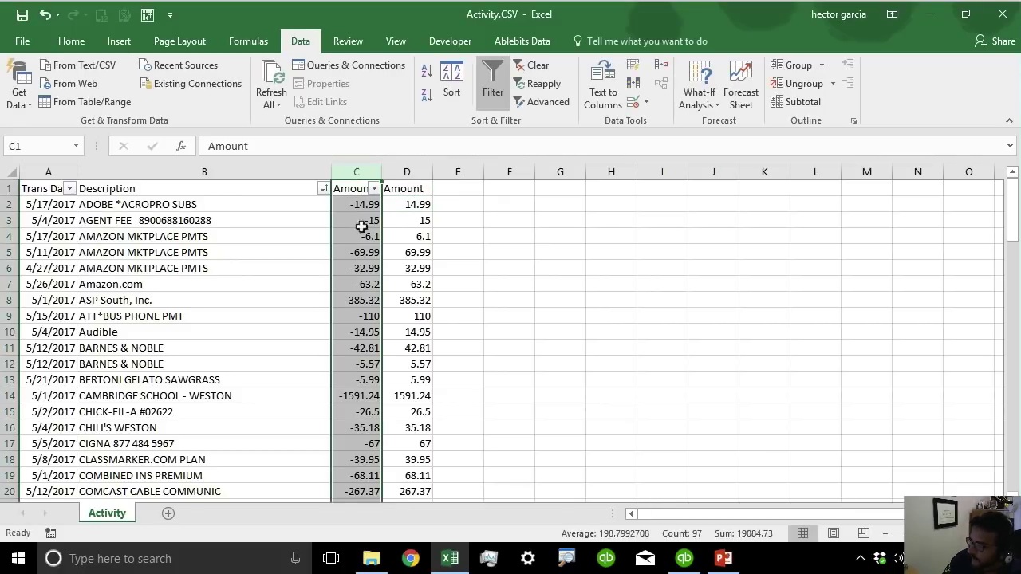
left_click(416, 170)
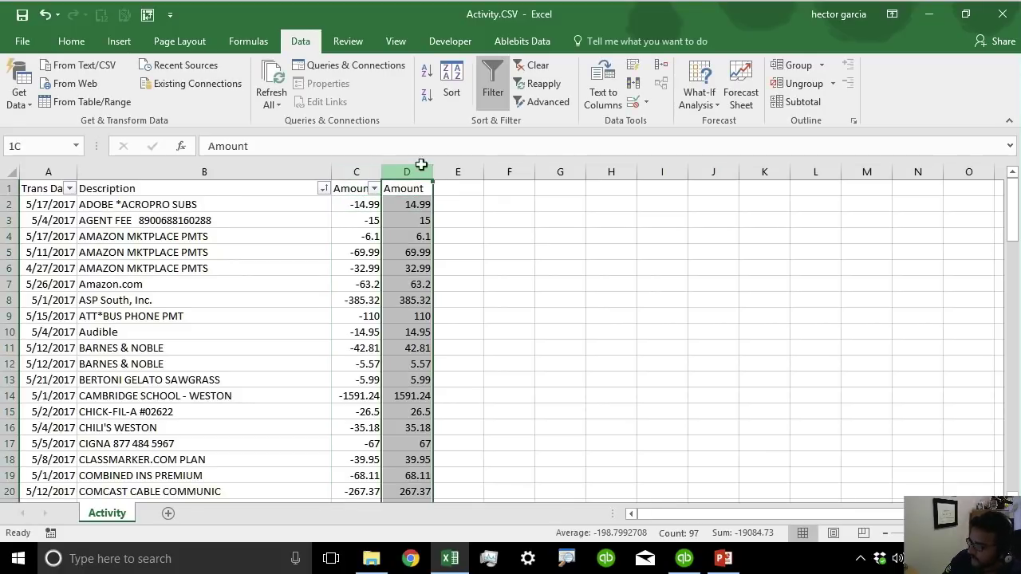
left_click(416, 205)
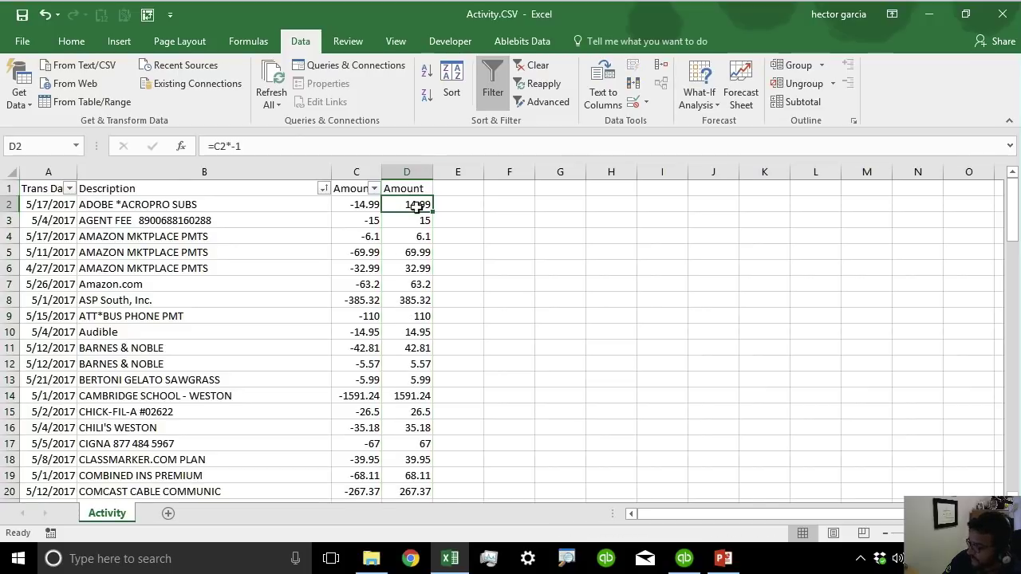
left_click(414, 174)
right_click(413, 175)
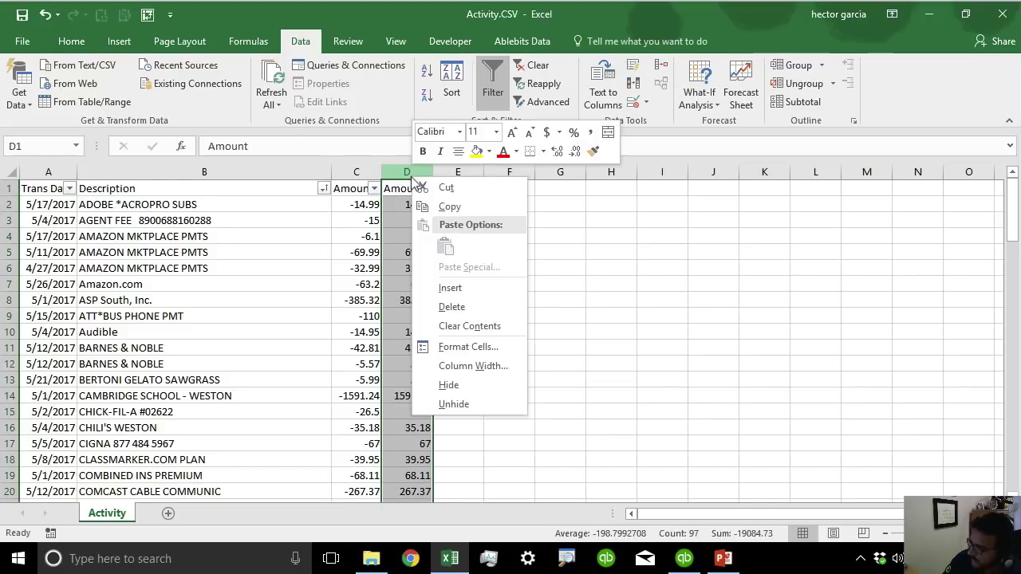
Paste column D back as values, then delete the old negative Amount column C.
left_click(449, 206)
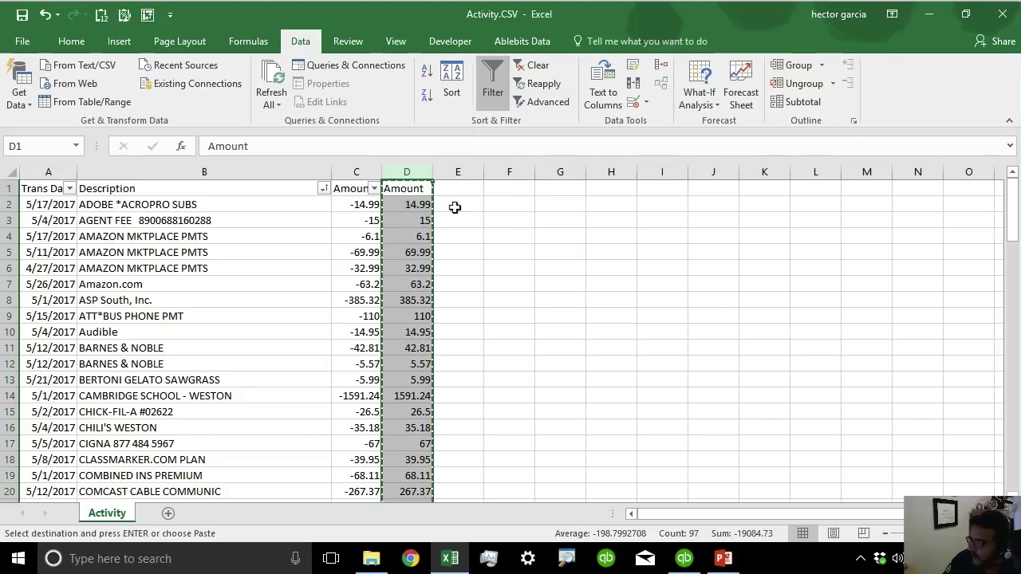
right_click(411, 175)
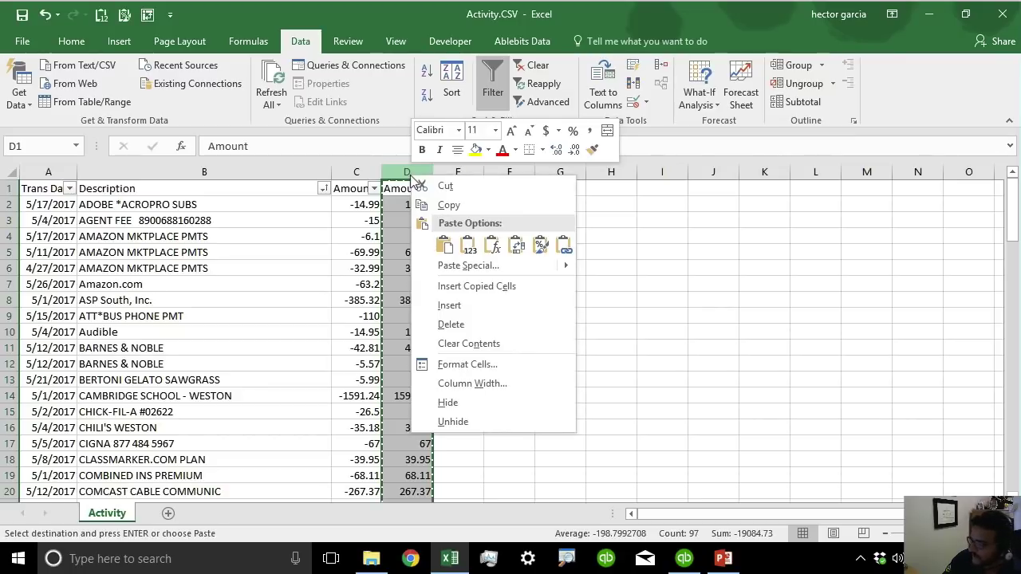
left_click(469, 251)
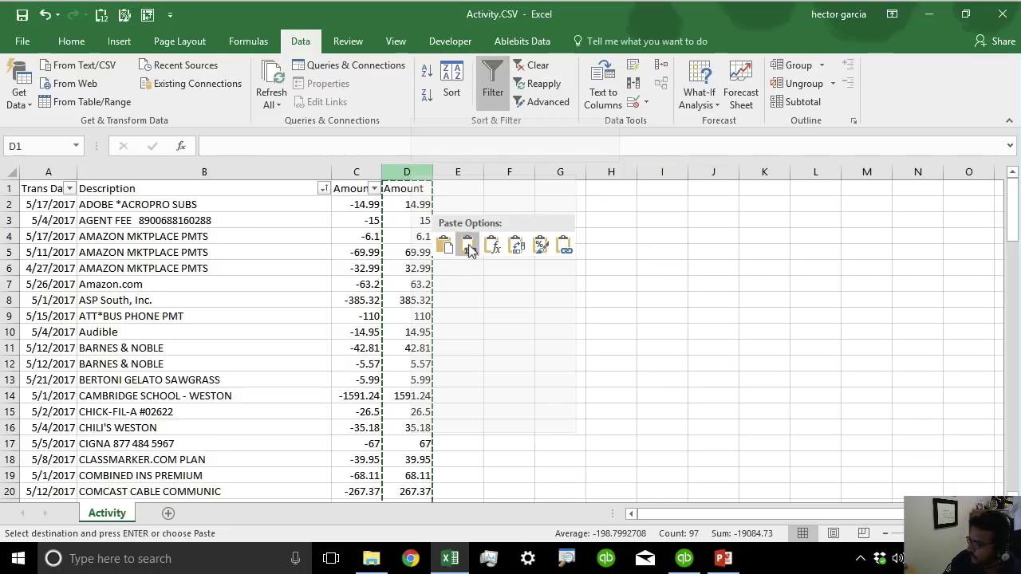
left_click(419, 206)
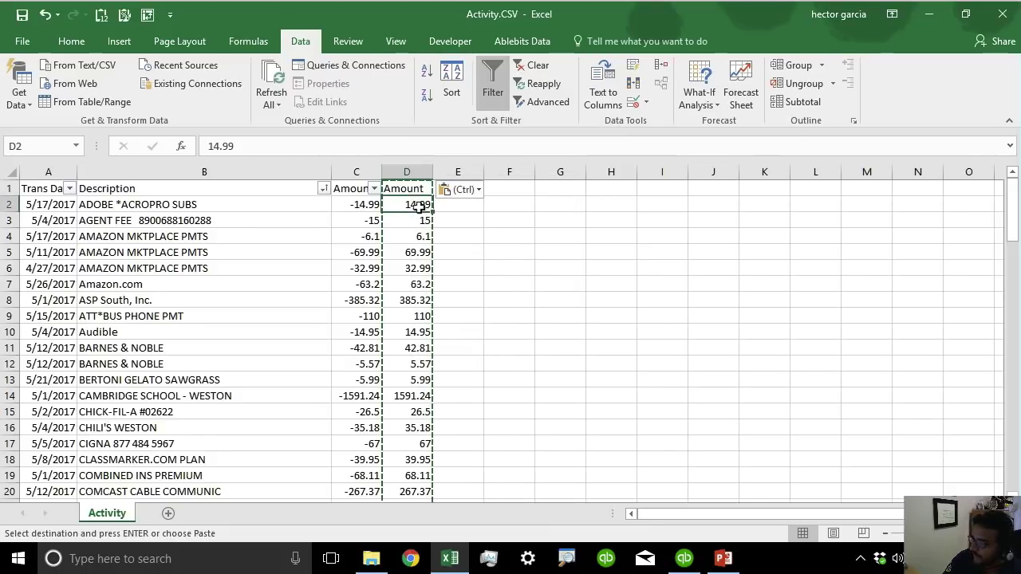
left_click(355, 172)
right_click(352, 176)
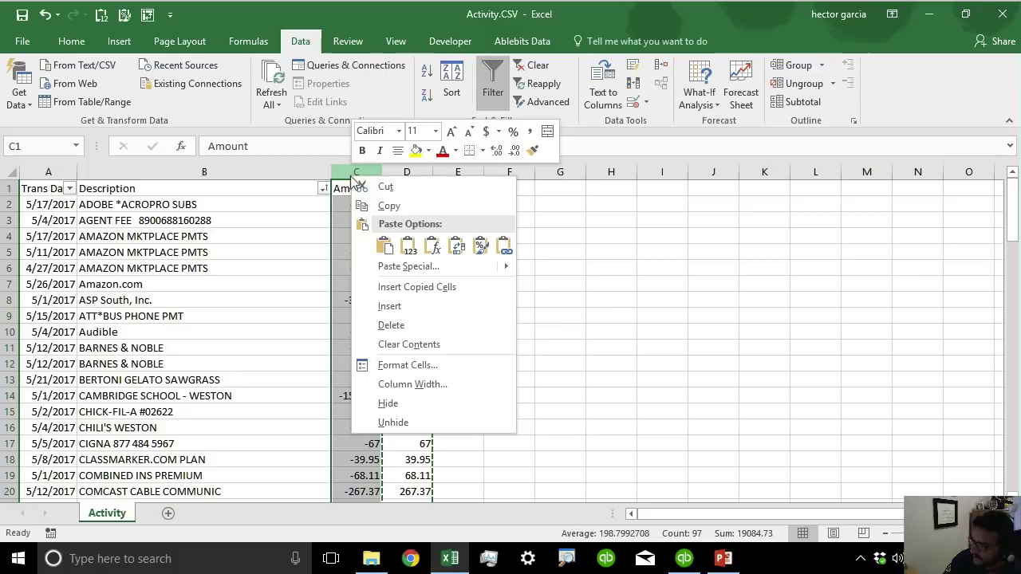
left_click(391, 324)
left_click(467, 300)
left_click(394, 266)
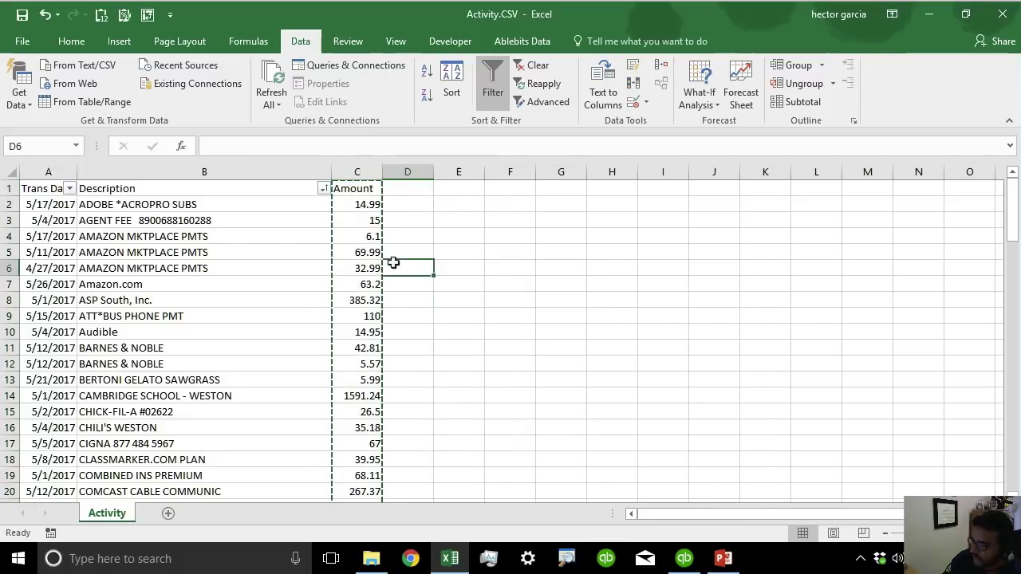
Sort the activity rows by Description from A to Z.
left_click_drag(224, 253, 221, 253)
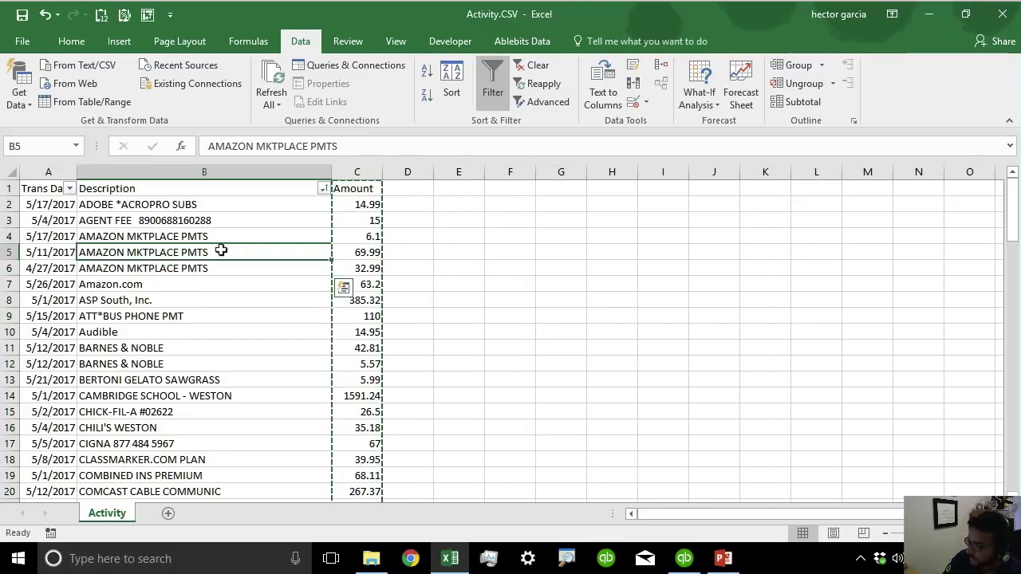
left_click_drag(207, 209, 251, 115)
left_click(198, 237)
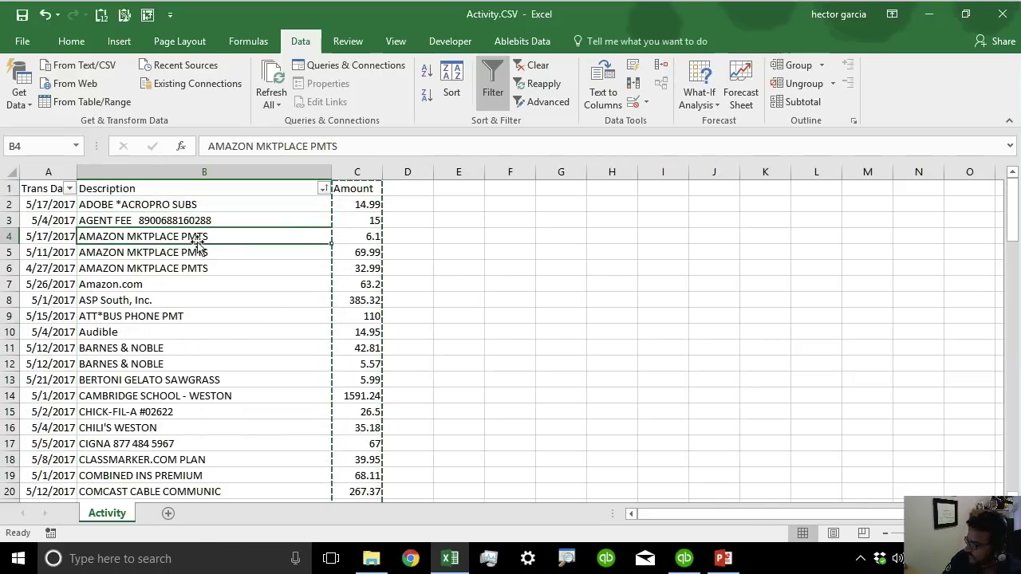
left_click(492, 224)
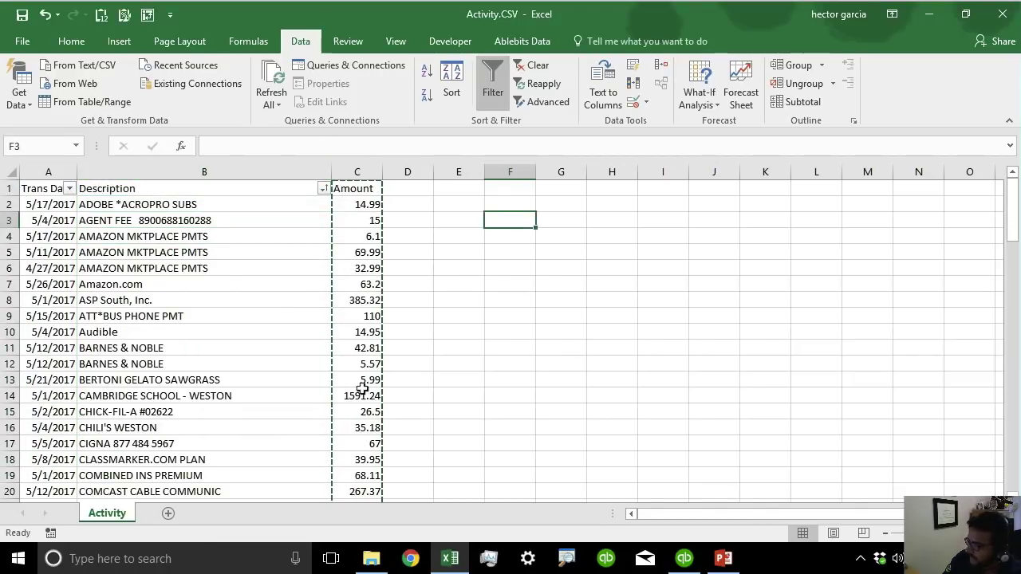
left_click(45, 166)
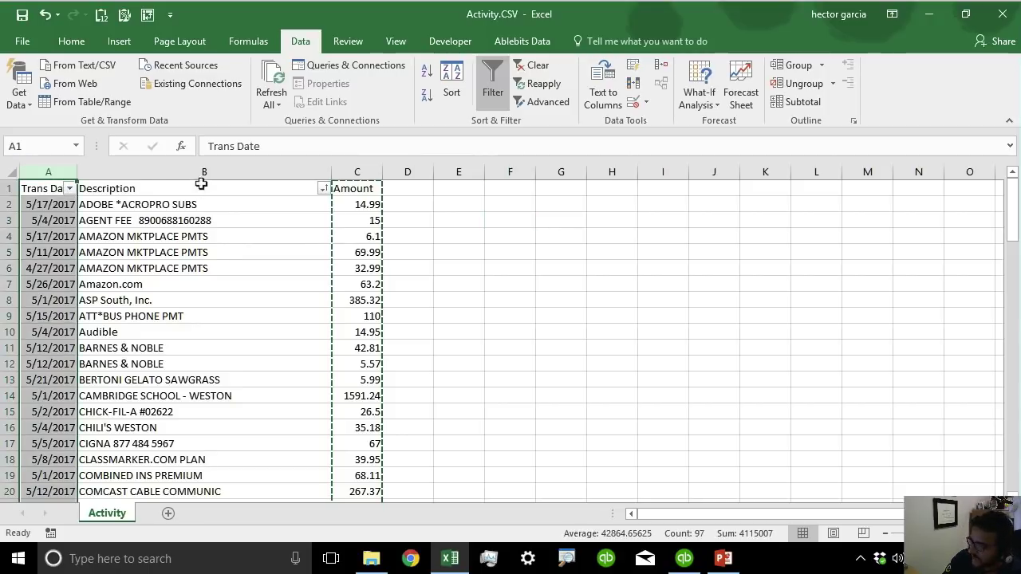
left_click(203, 171)
left_click(357, 170)
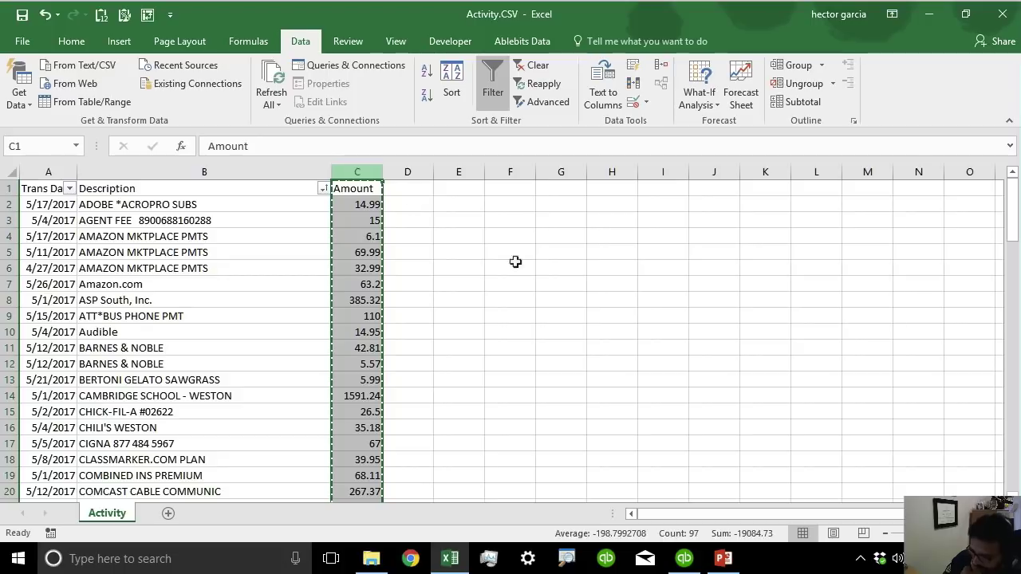
left_click(429, 207)
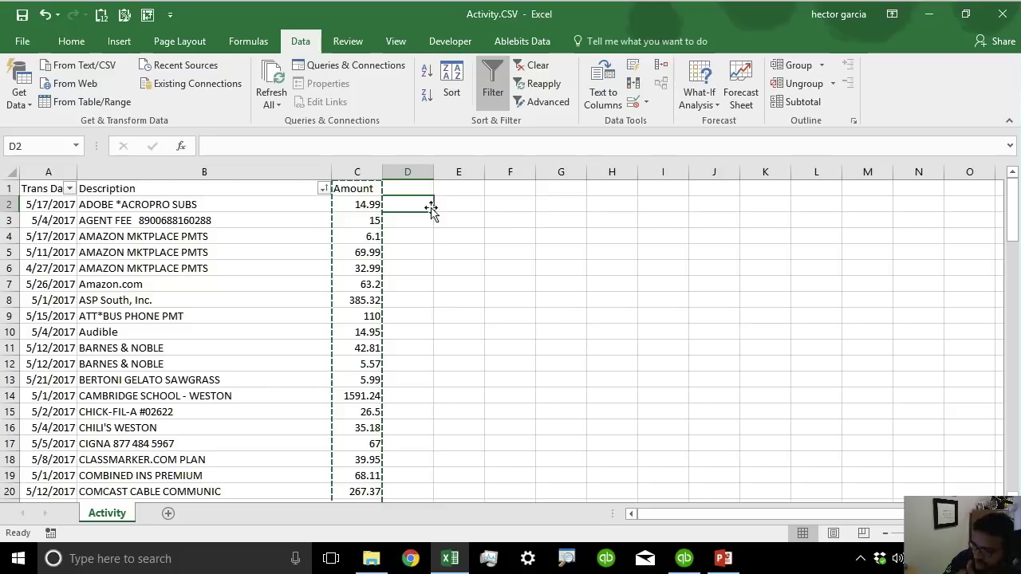
left_click(323, 189)
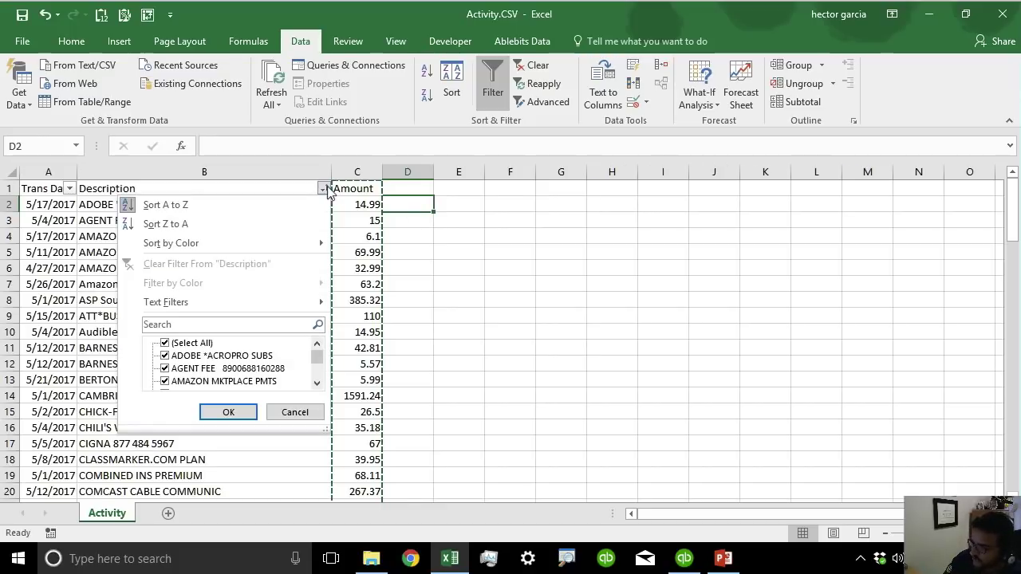
left_click(193, 205)
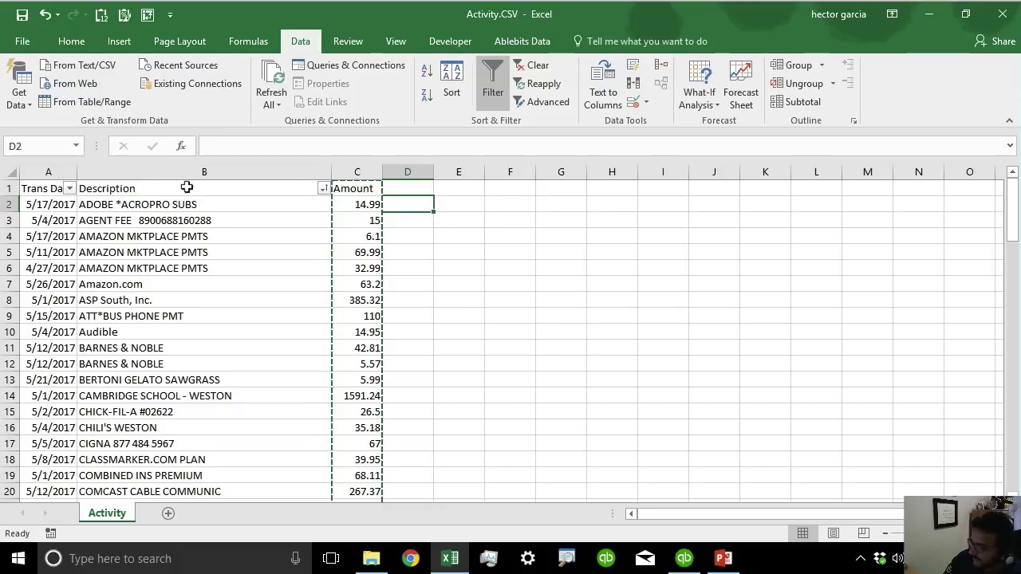
left_click(206, 297)
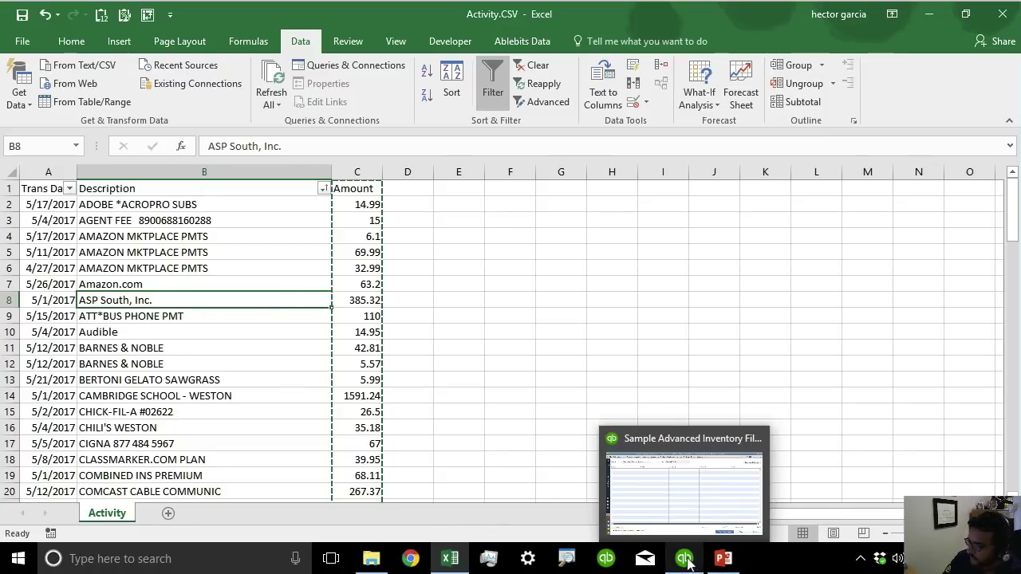
left_click(686, 561)
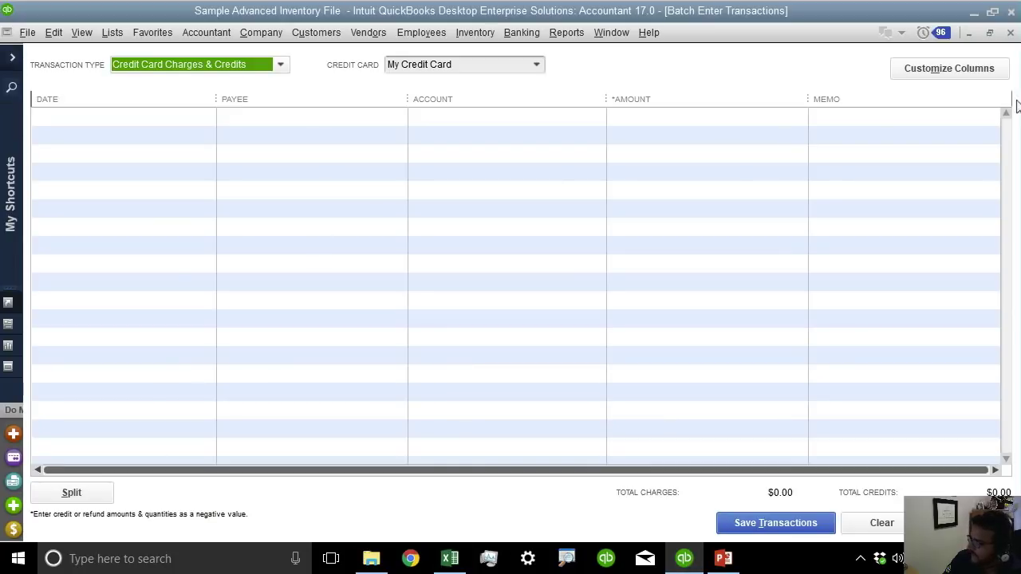
In Customize Columns, move the Amount column up above Account.
left_click(968, 72)
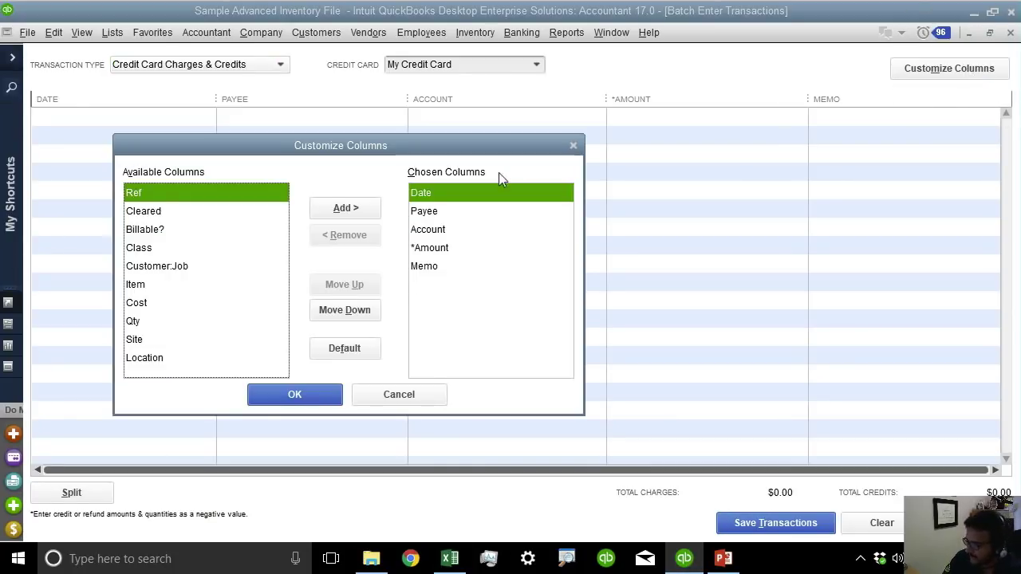
left_click(427, 193)
left_click(443, 213)
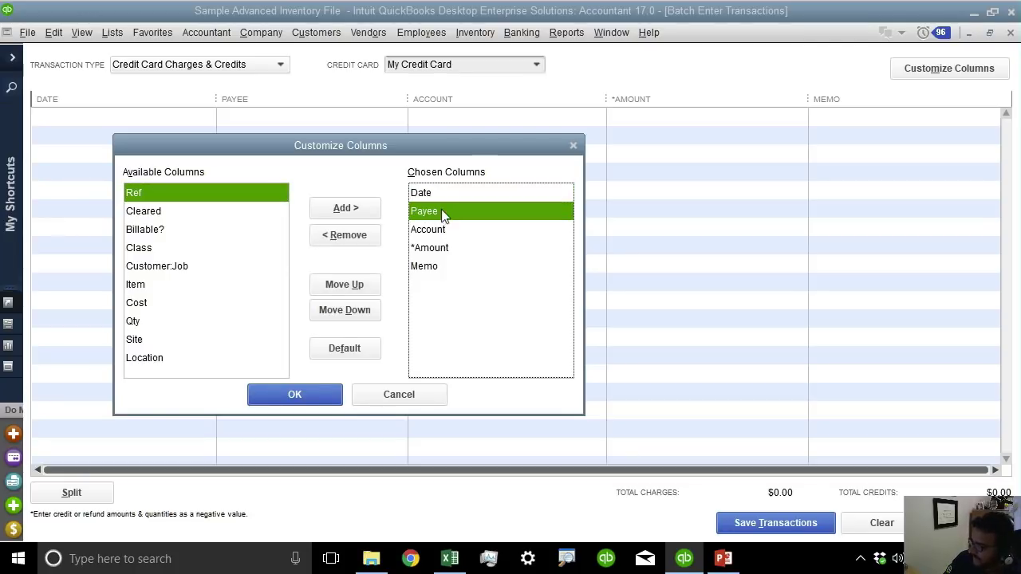
left_click(450, 248)
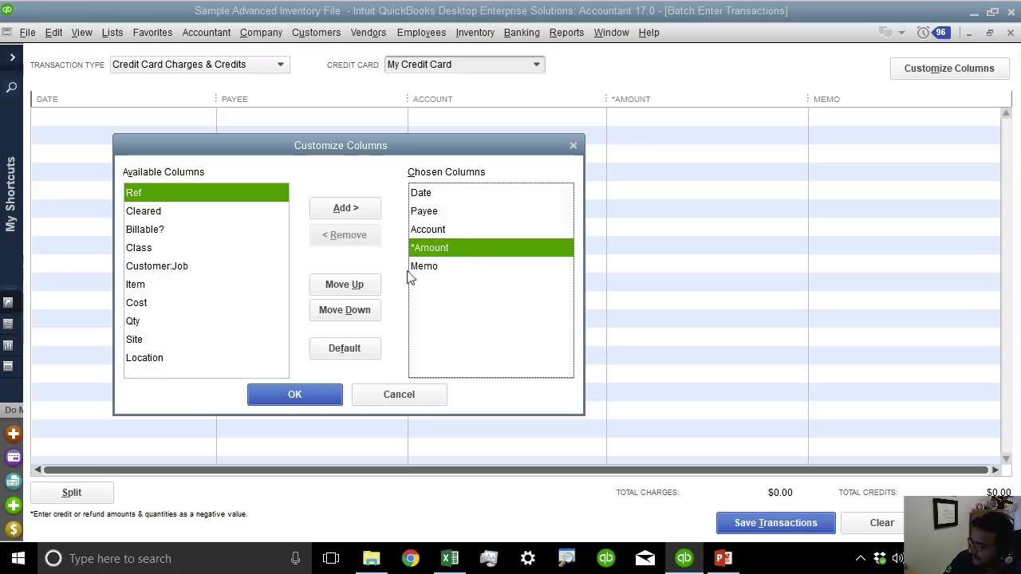
left_click(369, 288)
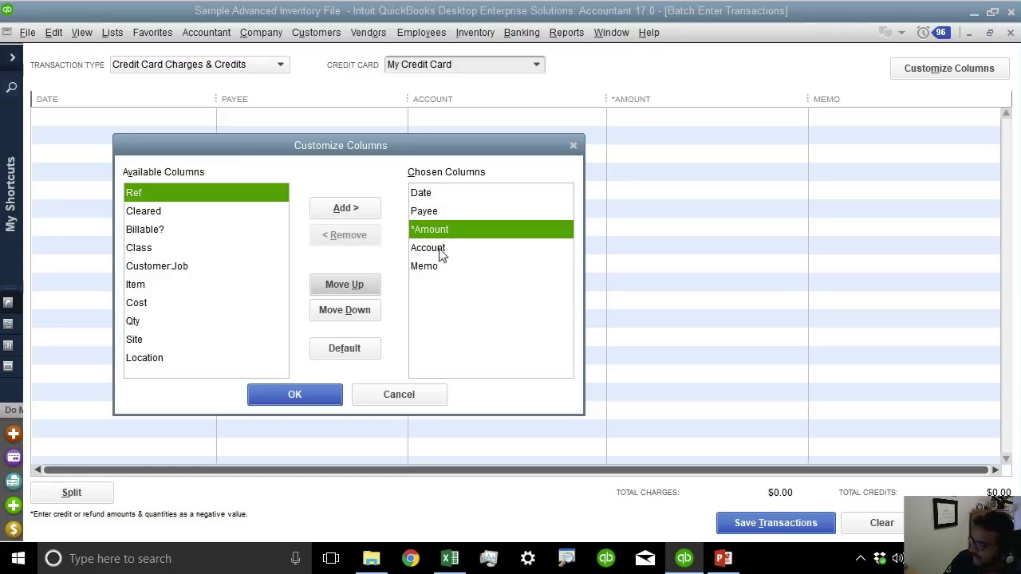
left_click(441, 250)
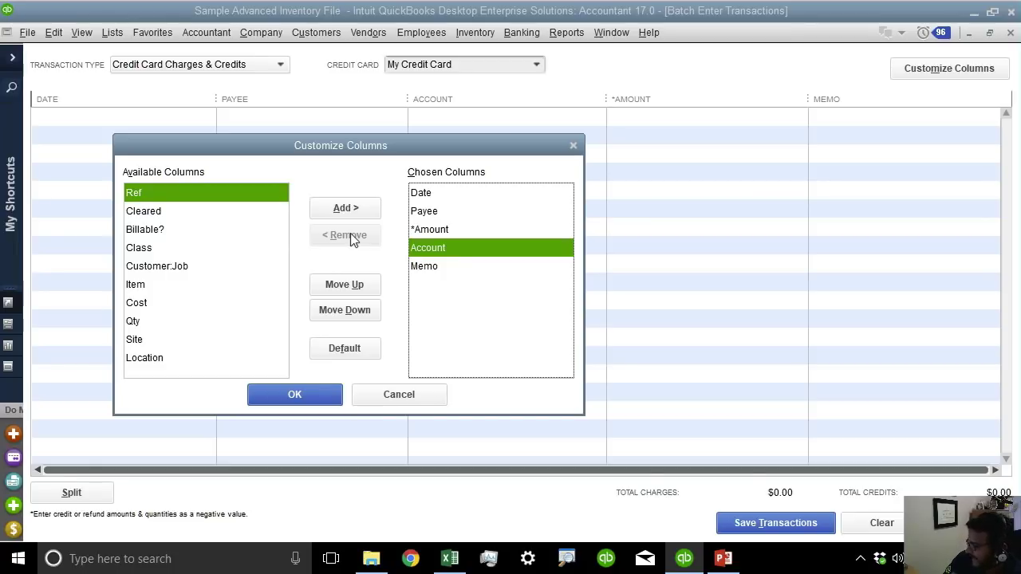
Remove the Memo column and apply the Date, Payee, Amount, Account layout.
left_click(437, 271)
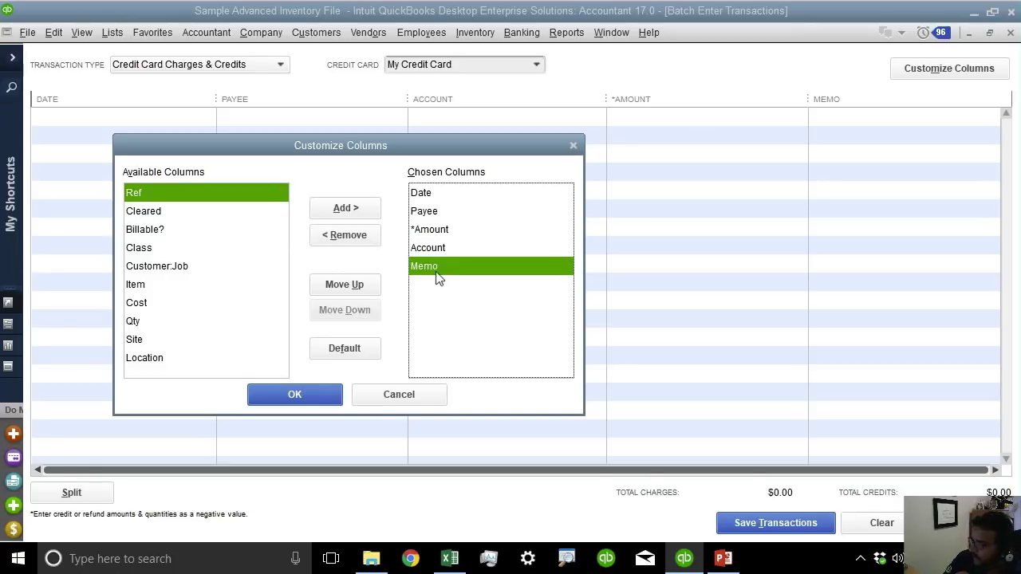
left_click(369, 239)
left_click(439, 193)
left_click(439, 214)
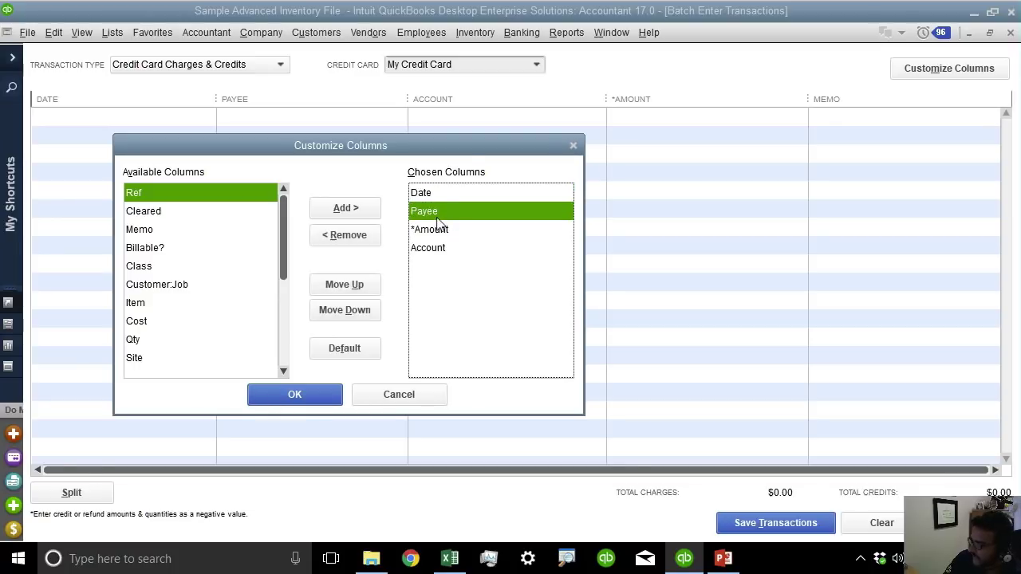
left_click(439, 230)
left_click(437, 249)
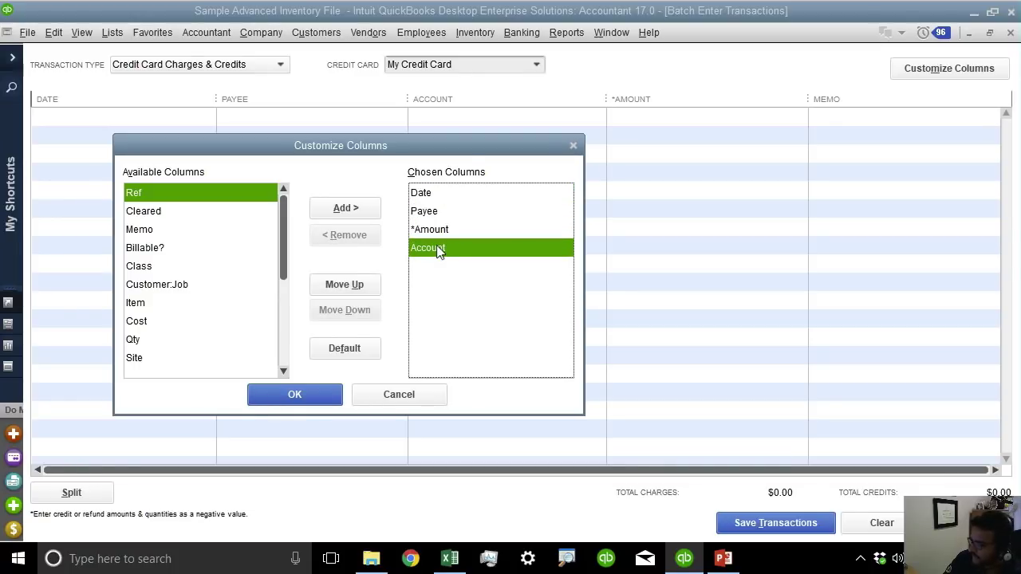
left_click(295, 394)
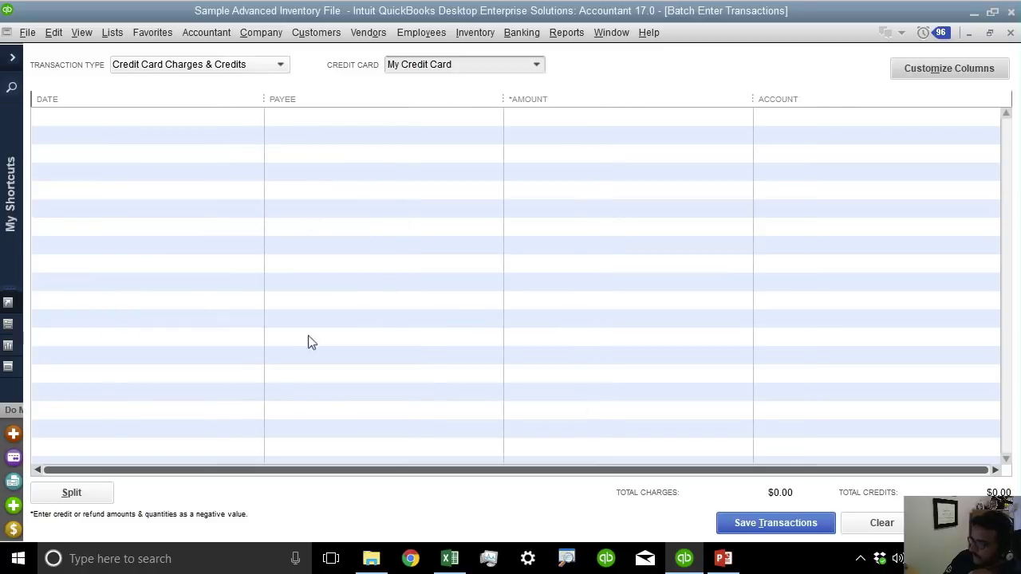
Copy the date, description and amount rows A2:C97 from the Excel activity sheet.
left_click(205, 116)
left_click(342, 118)
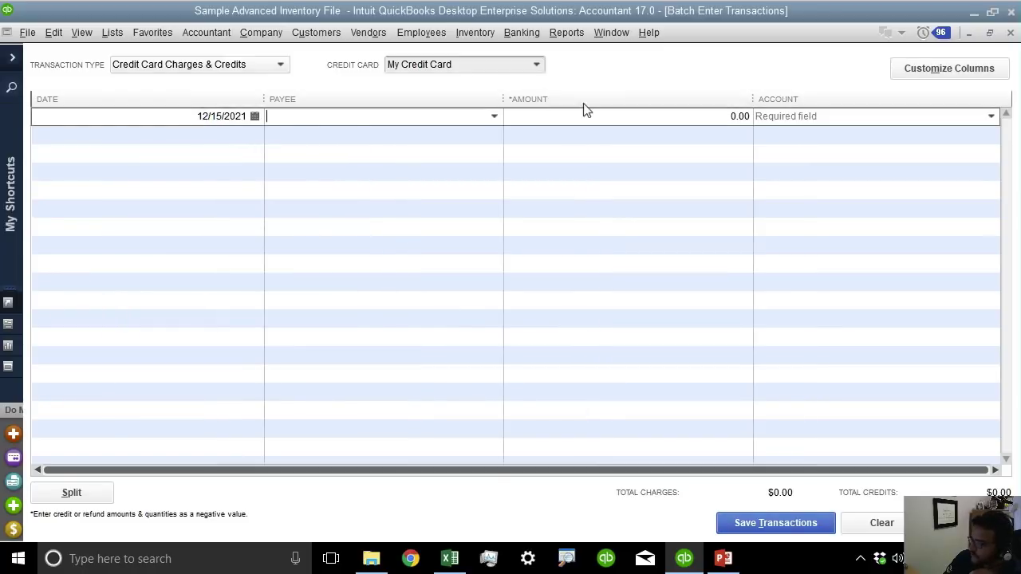
left_click(580, 118)
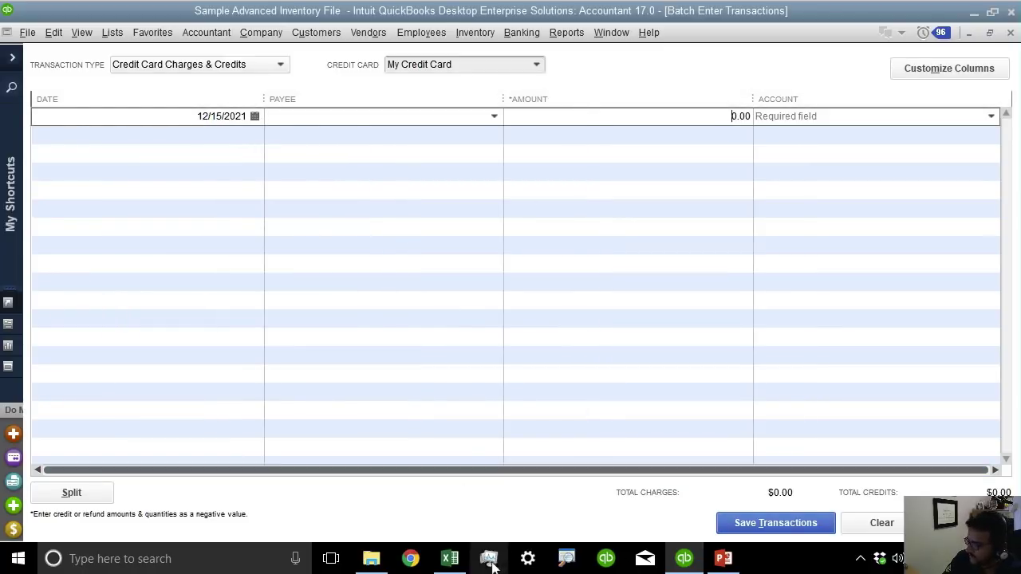
left_click(451, 560)
left_click(313, 354)
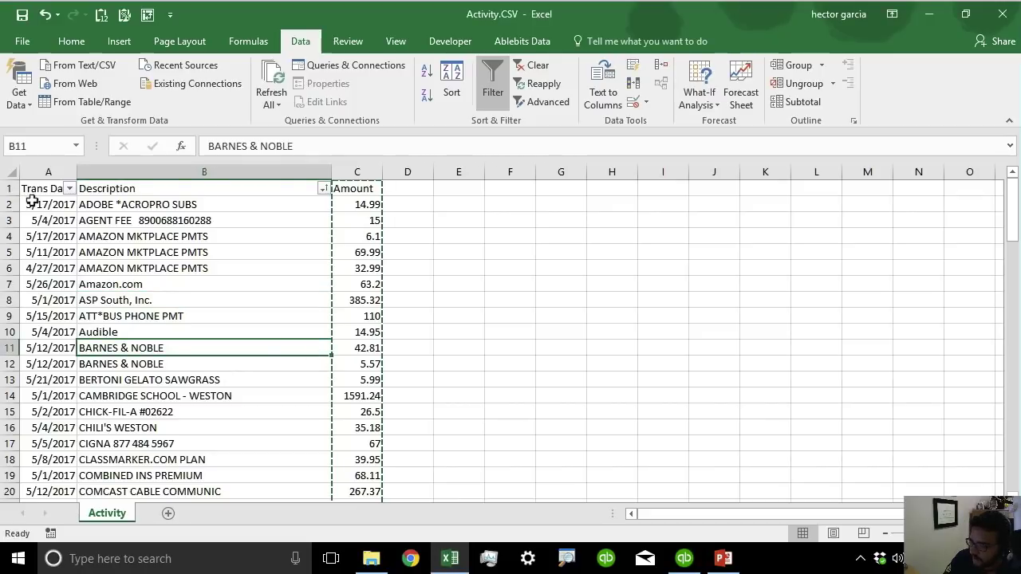
left_click_drag(34, 204, 354, 458)
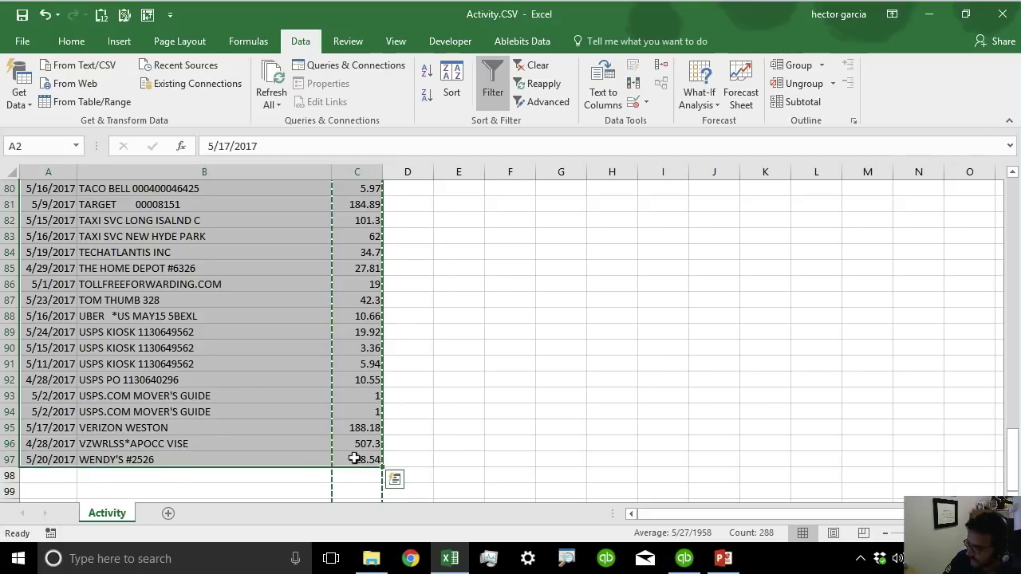
key("ctrl+c")
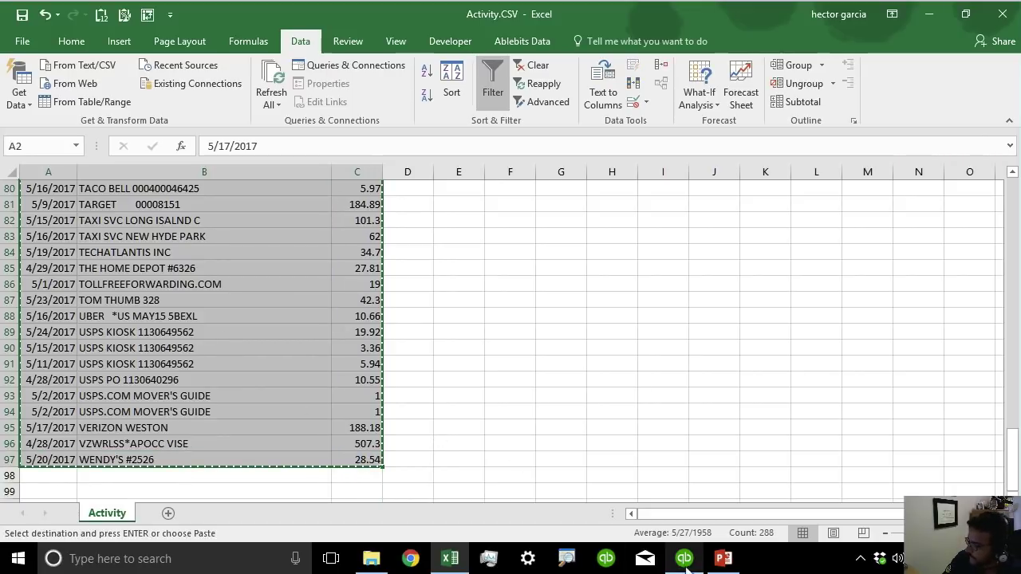
Paste the rows into the first Date cell of the batch grid and narrow the Date column.
left_click(694, 564)
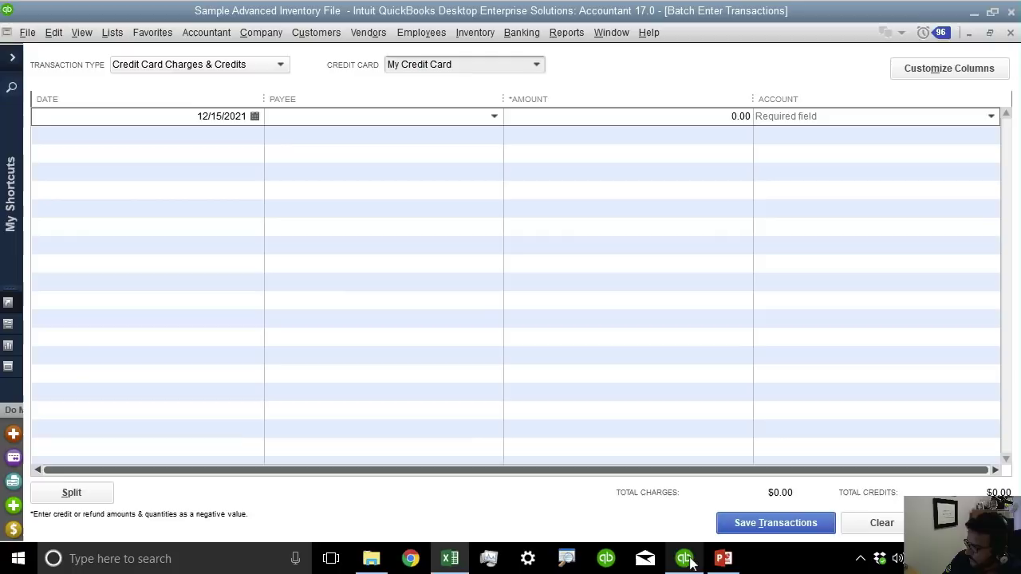
left_click(195, 120)
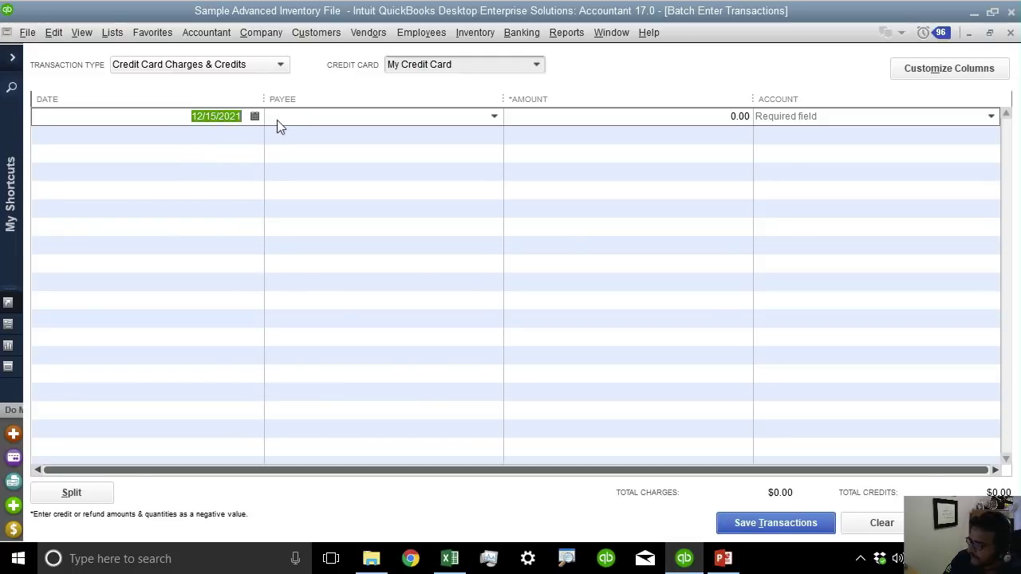
right_click(219, 117)
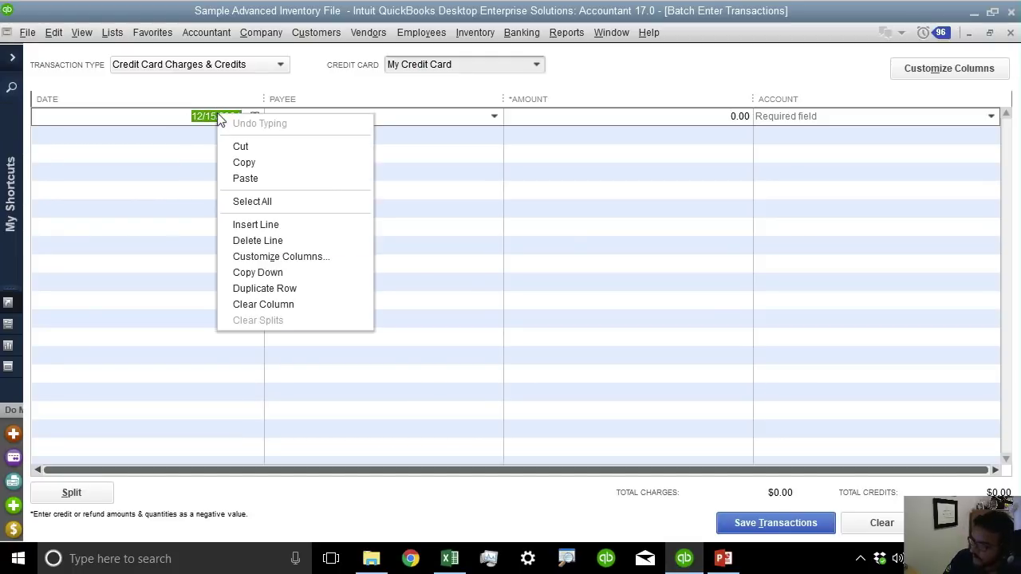
left_click(244, 177)
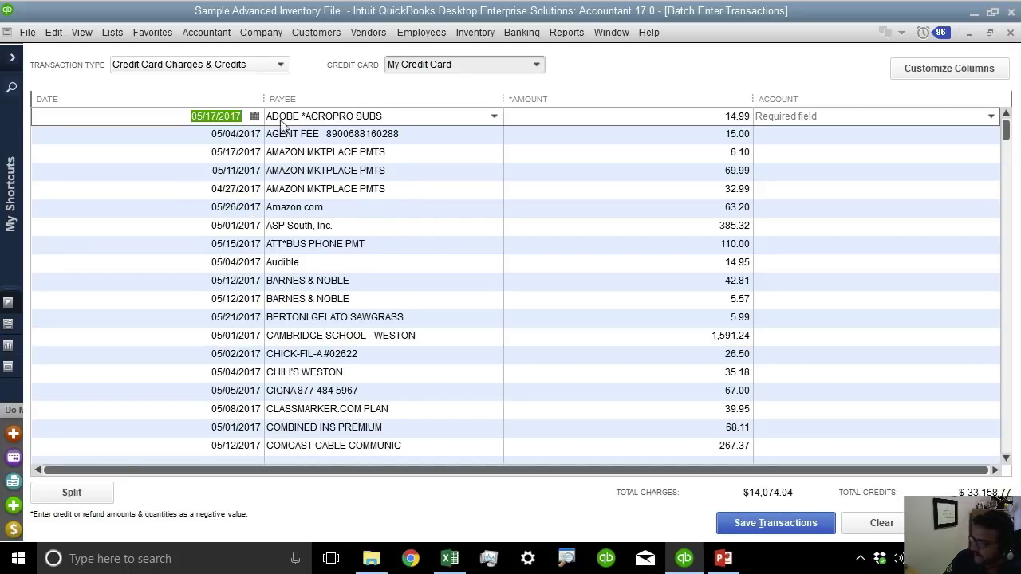
left_click_drag(263, 94, 126, 90)
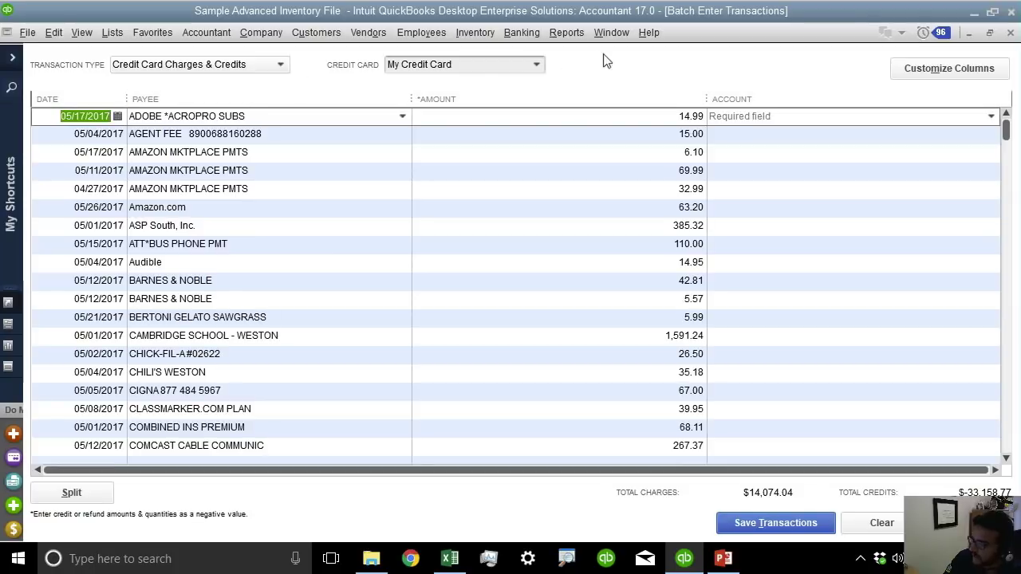
Add a new credit card account named CHASE and select it for the batch.
left_click(535, 64)
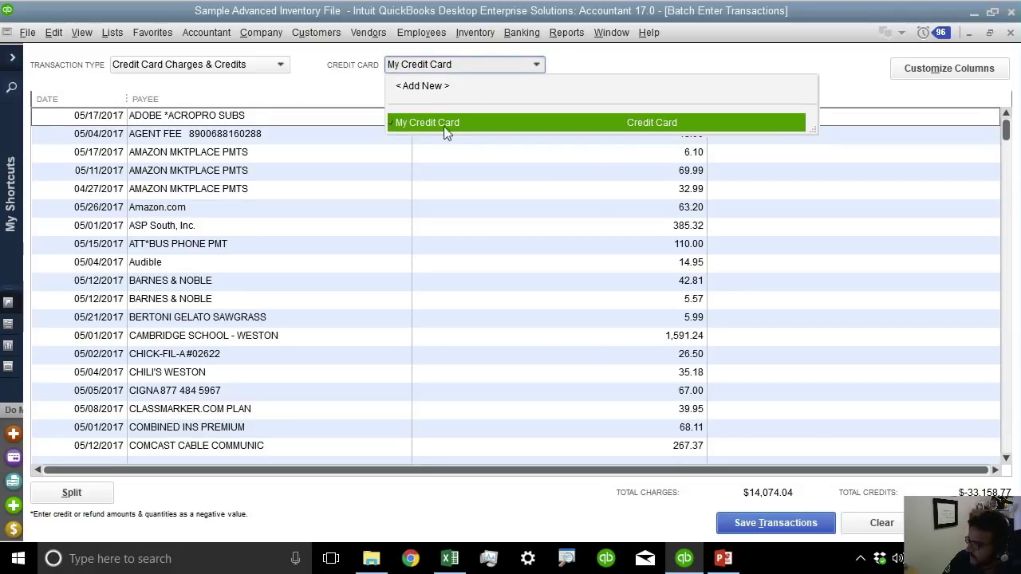
left_click(437, 90)
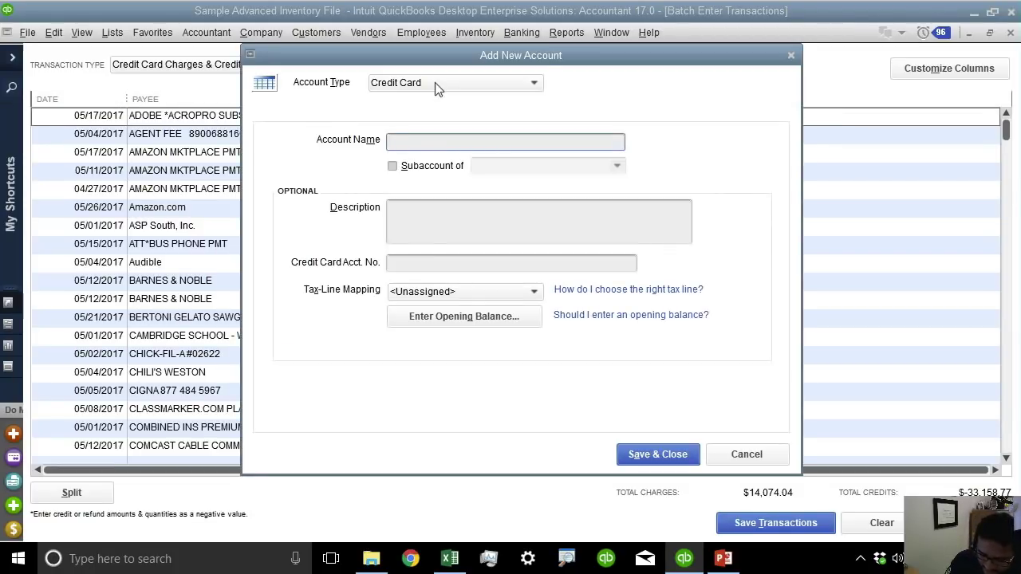
type("CHASE")
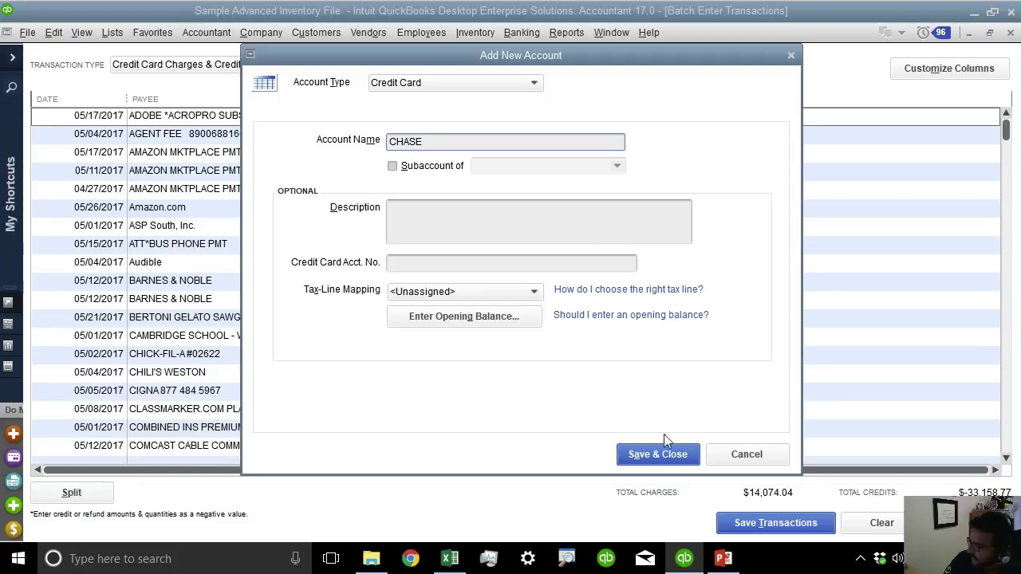
left_click(657, 454)
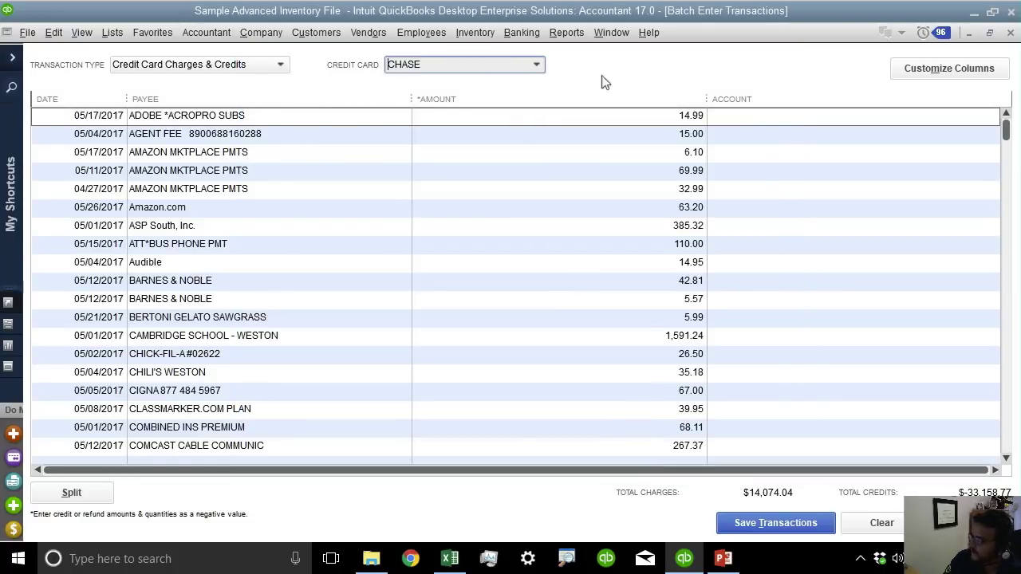
left_click_drag(707, 99, 579, 101)
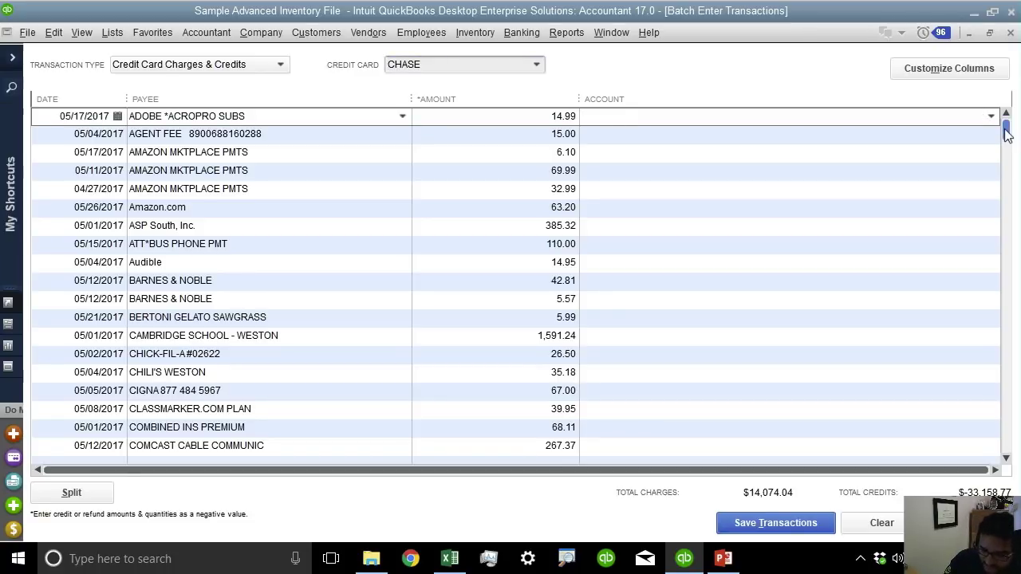
Create the 'ask my accountant' expense account and copy it down every row's Account cell.
type("ask")
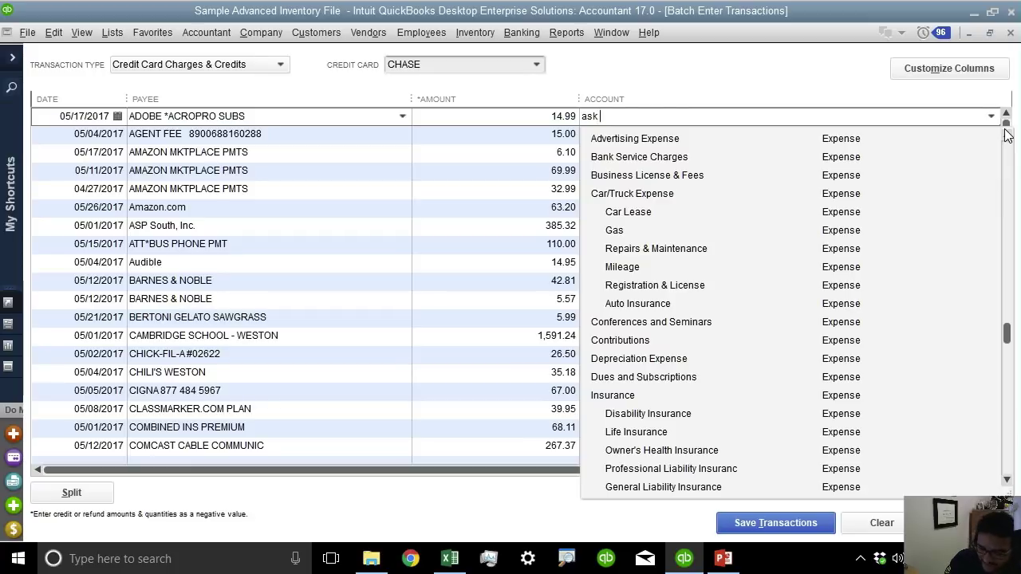
type(" my accountan")
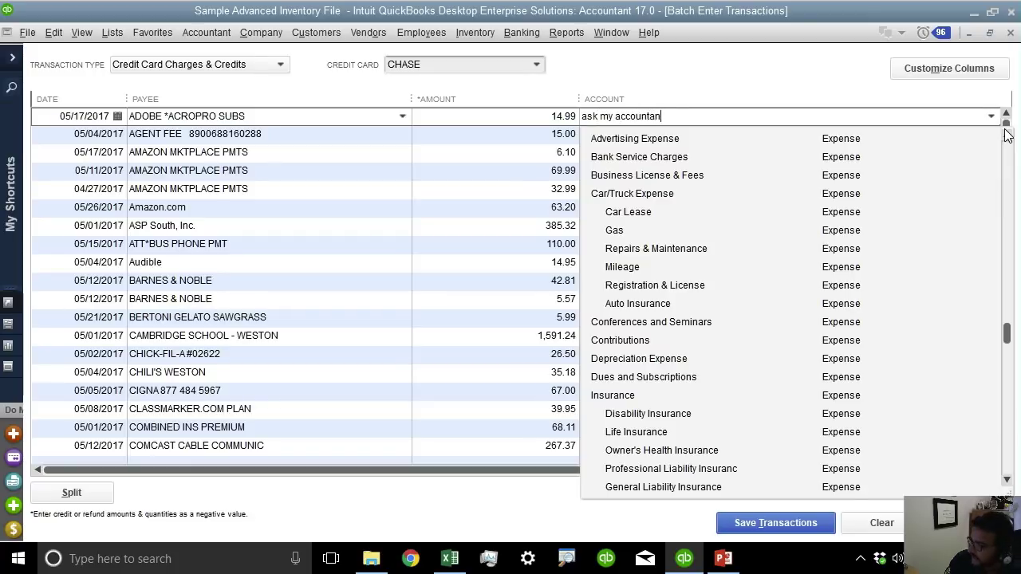
type("t")
key("Tab")
key("Return")
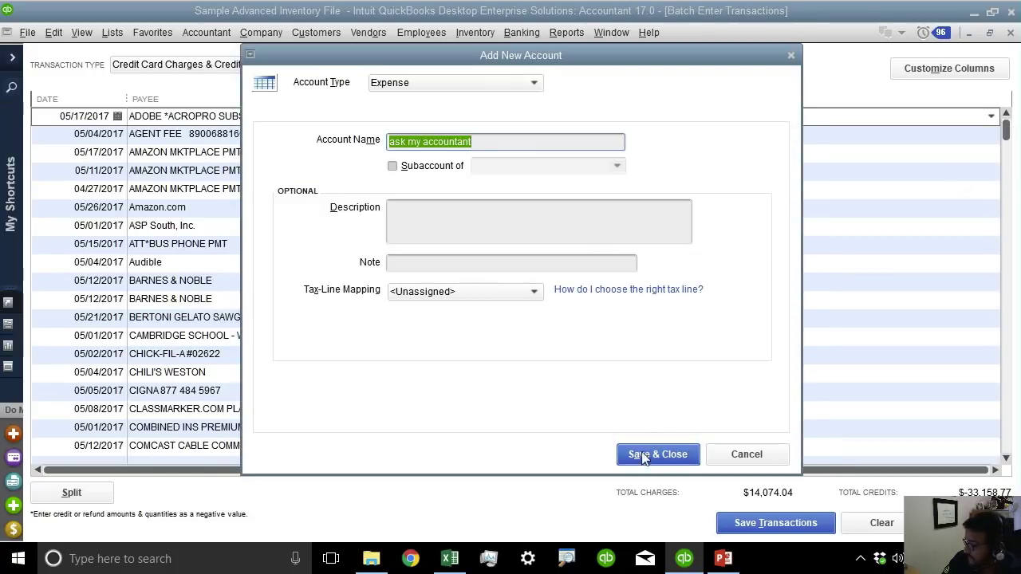
left_click(644, 455)
right_click(672, 121)
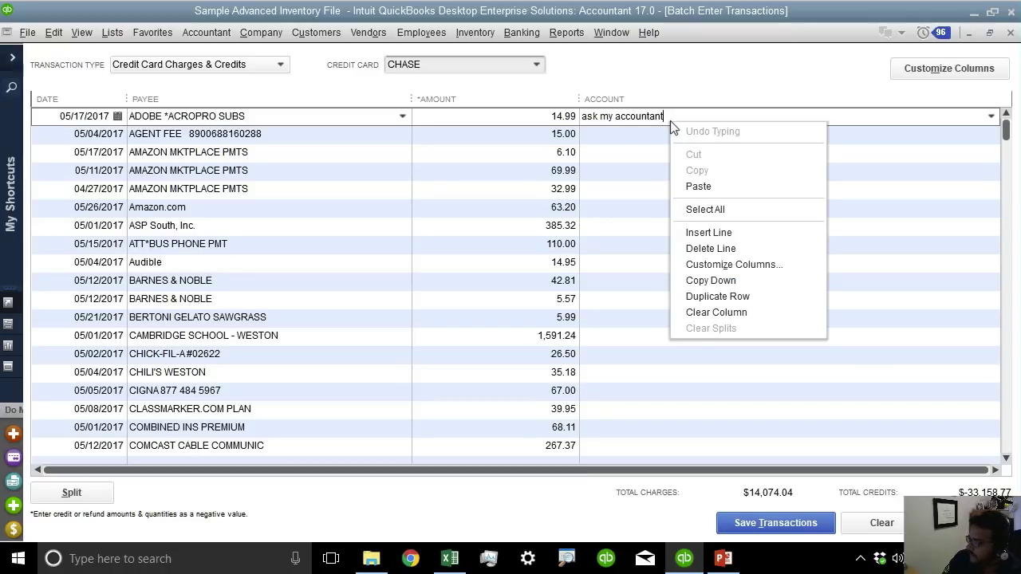
left_click(725, 295)
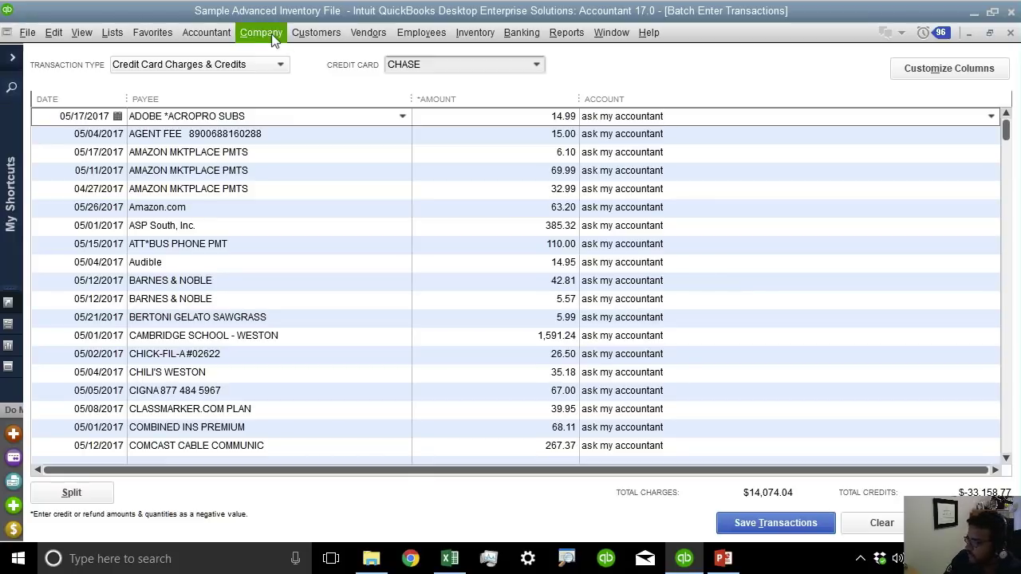
left_click(207, 34)
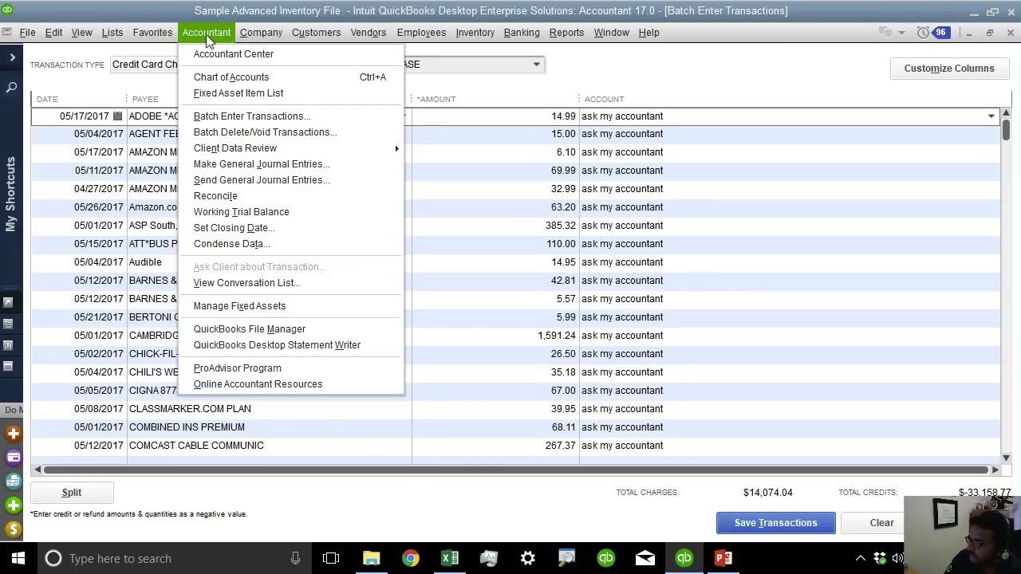
mouse_move(357, 156)
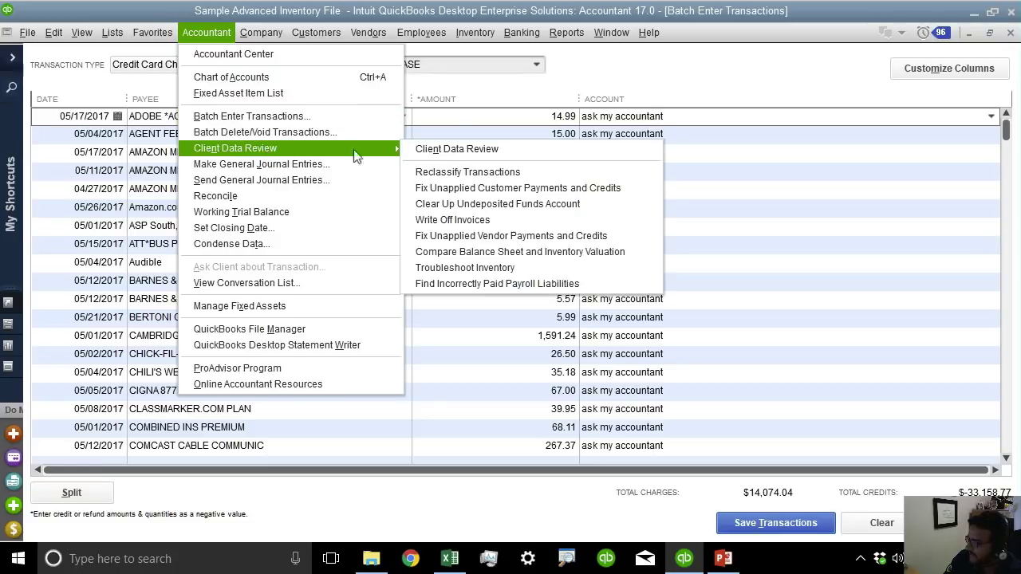
left_click(499, 173)
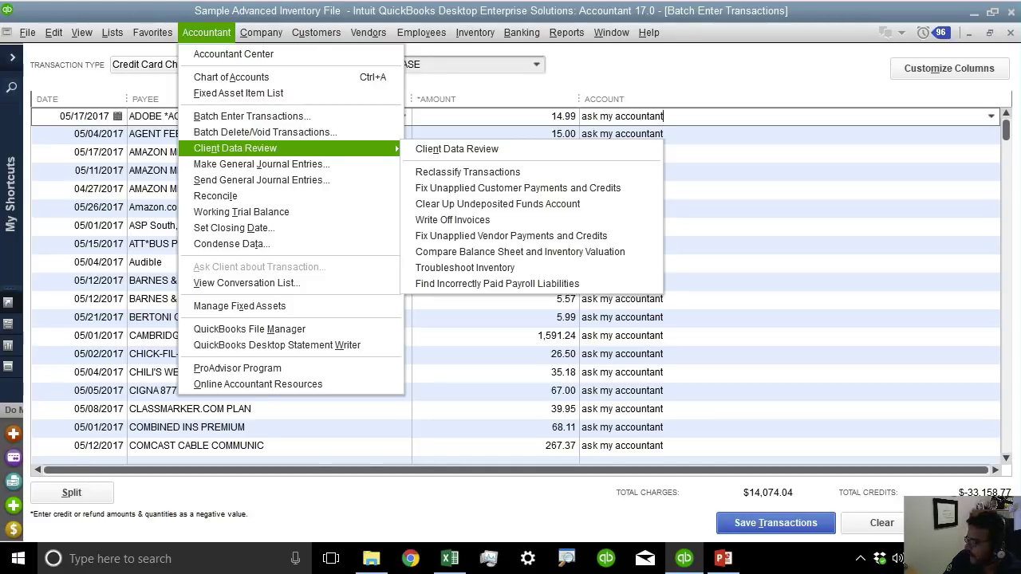
left_click(719, 67)
Delete the placeholder account and use Copy Down to blank the whole Account column.
left_click_drag(678, 116, 404, 88)
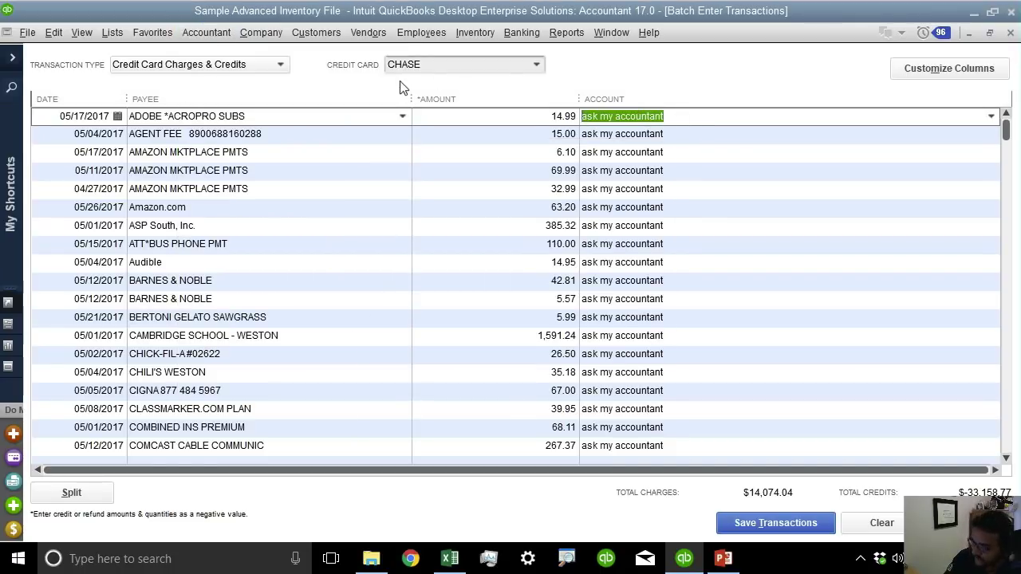
key("BackSpace")
right_click(640, 119)
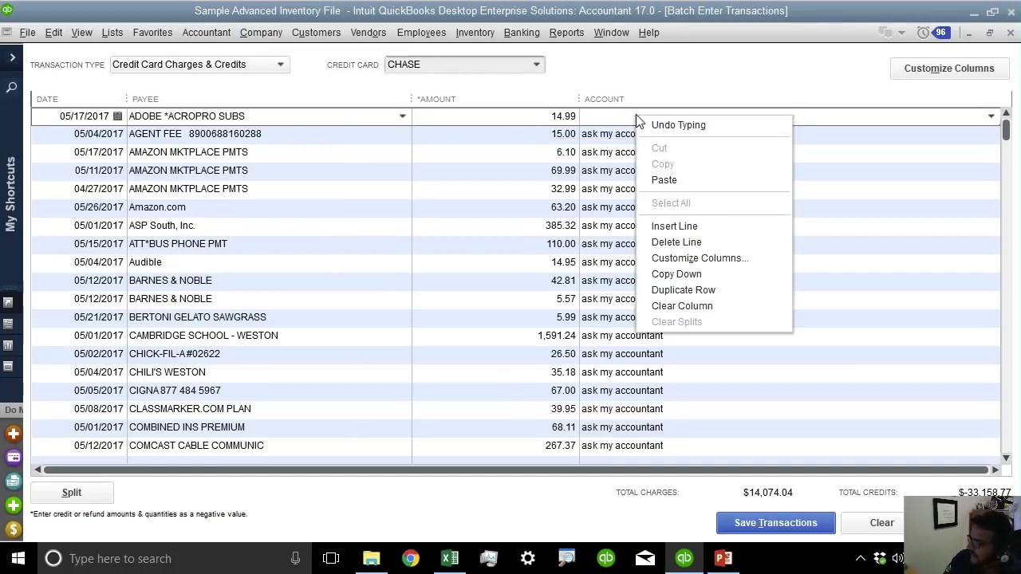
left_click(686, 273)
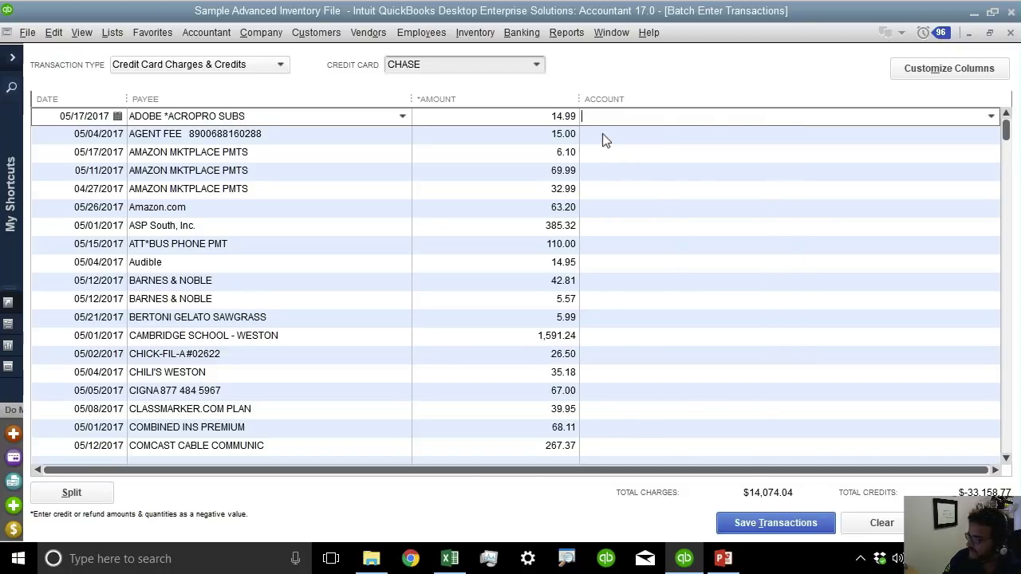
Code the ADOBE and AGENT FEE charges in rows 1–2 to Office Equipment.
type("Office Equipment")
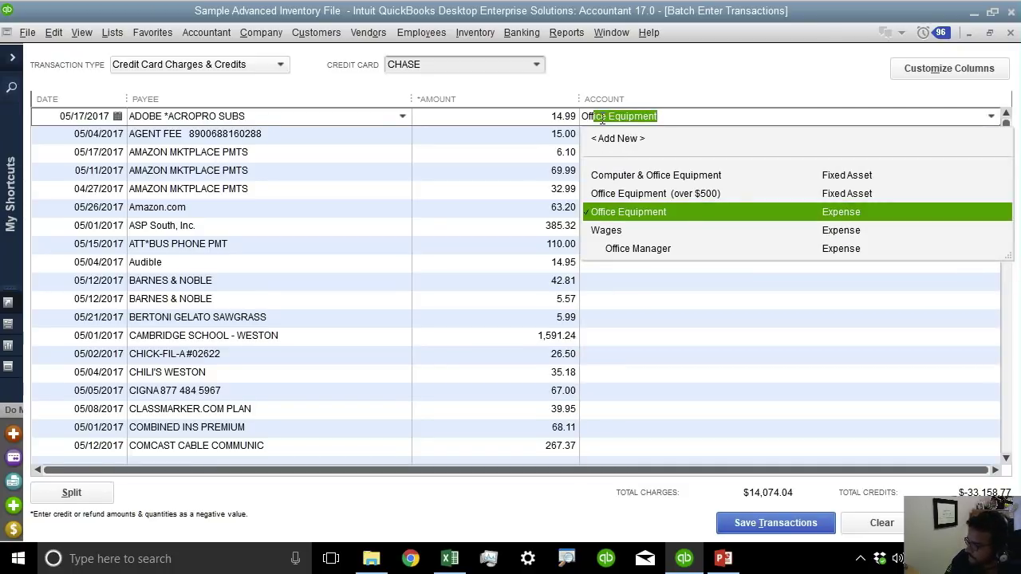
key("Down")
key("Up")
key("Return")
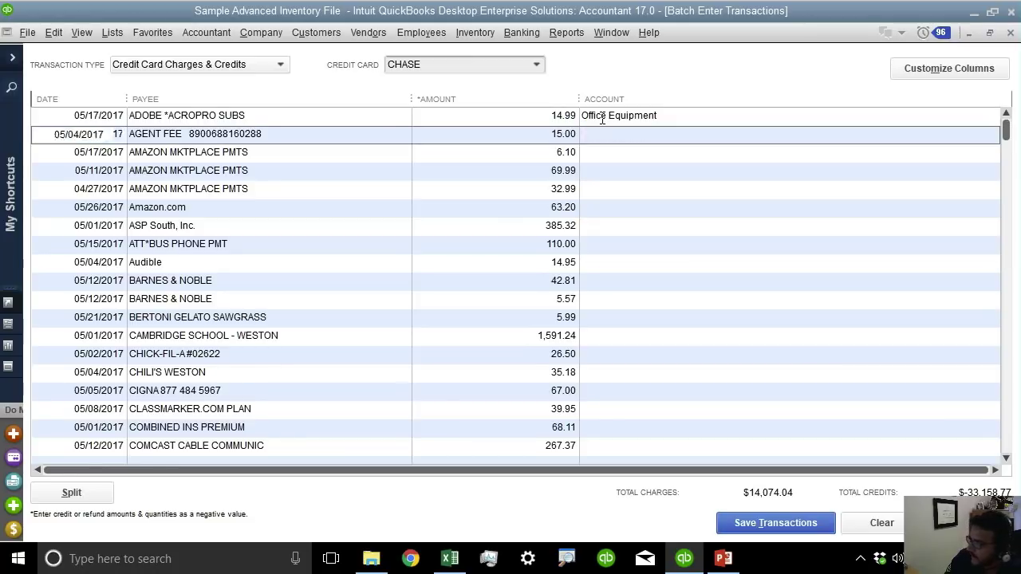
key("Tab")
key("Tab")
key("Tab")
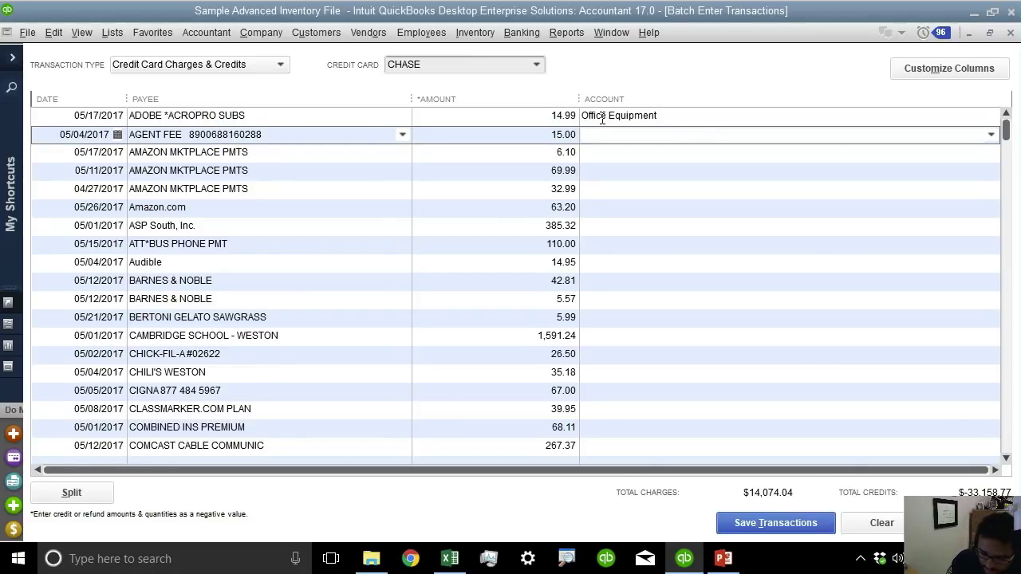
type("Off")
key("Return")
Code the three AMAZON MKTPLACE PMTS charges in rows 3–5 to Meals and Entertainment.
key("Tab")
key("Tab")
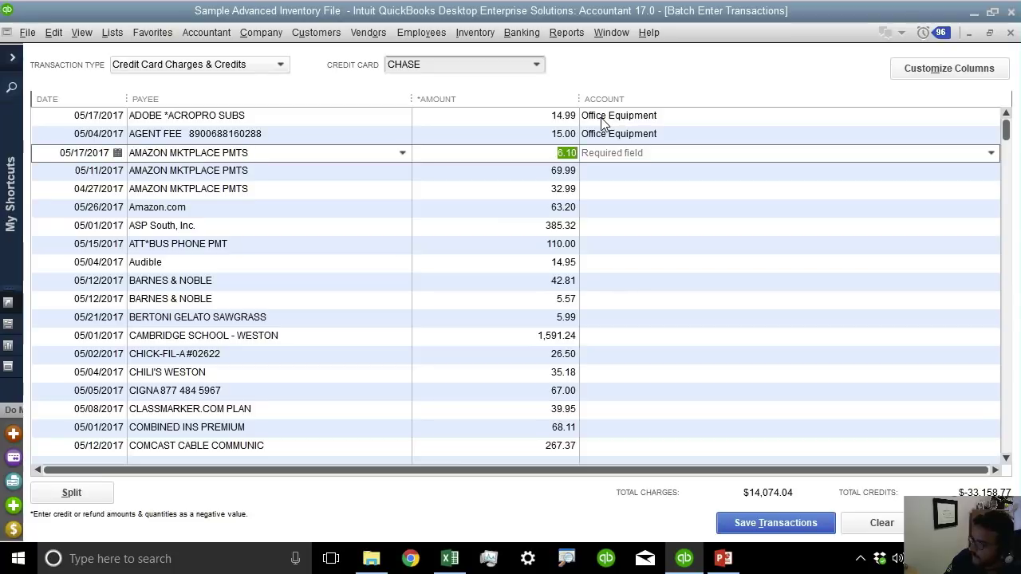
key("Tab")
type("Mea")
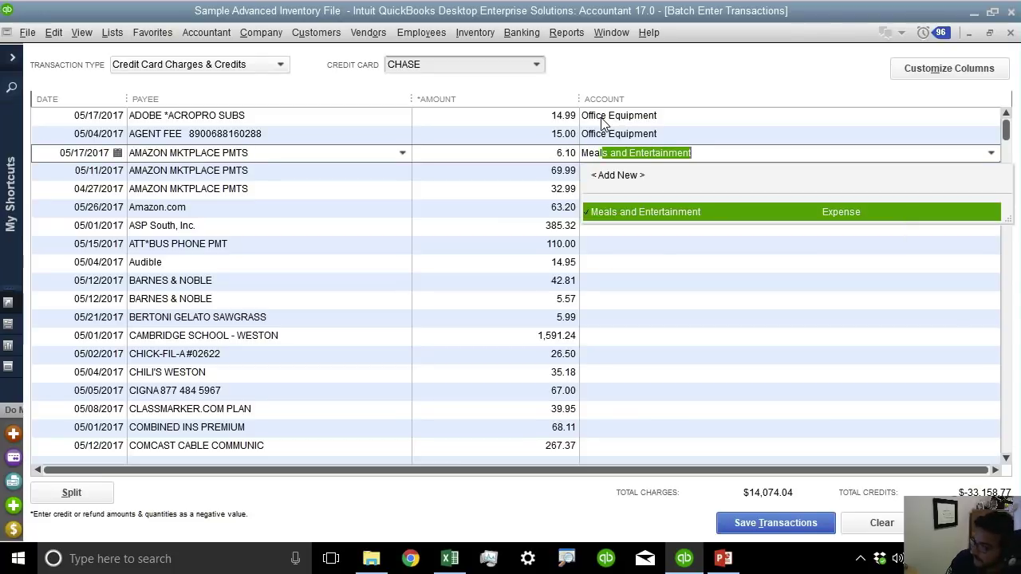
key("Return")
key("Tab")
key("Tab")
key("Tab")
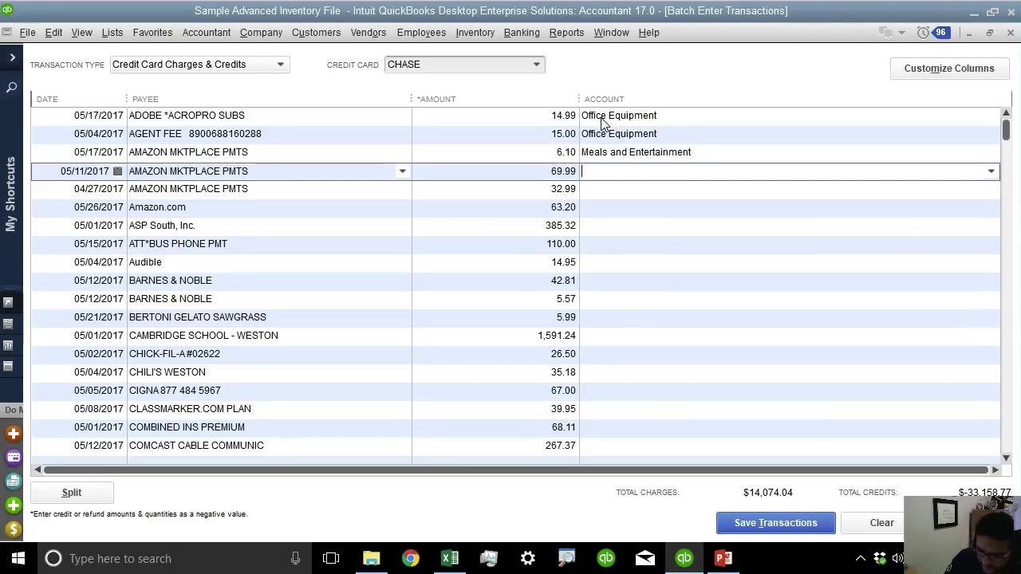
type("Mea")
key("Return")
key("Tab")
key("Tab")
key("Tab")
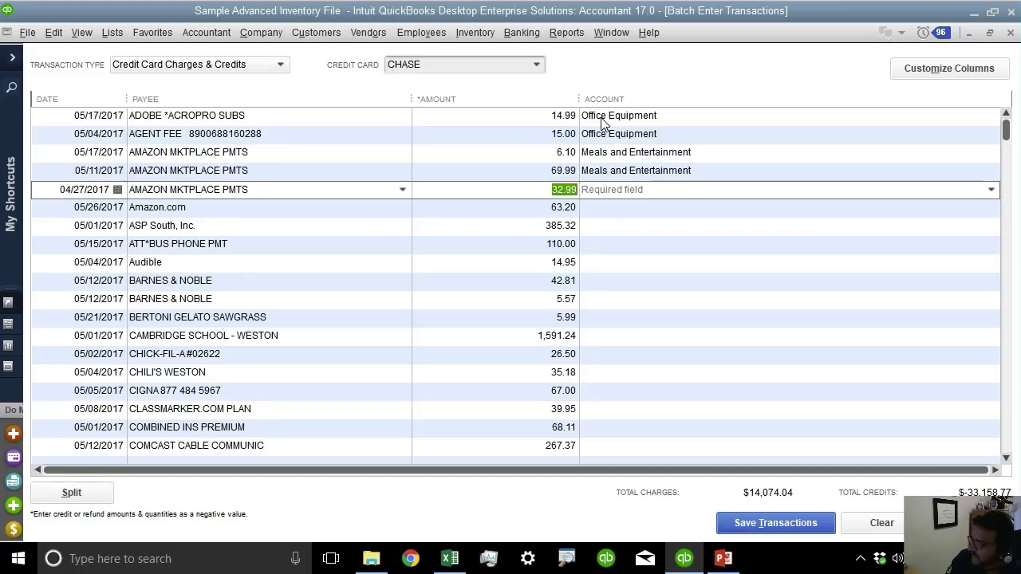
type("Meals and Entertainment")
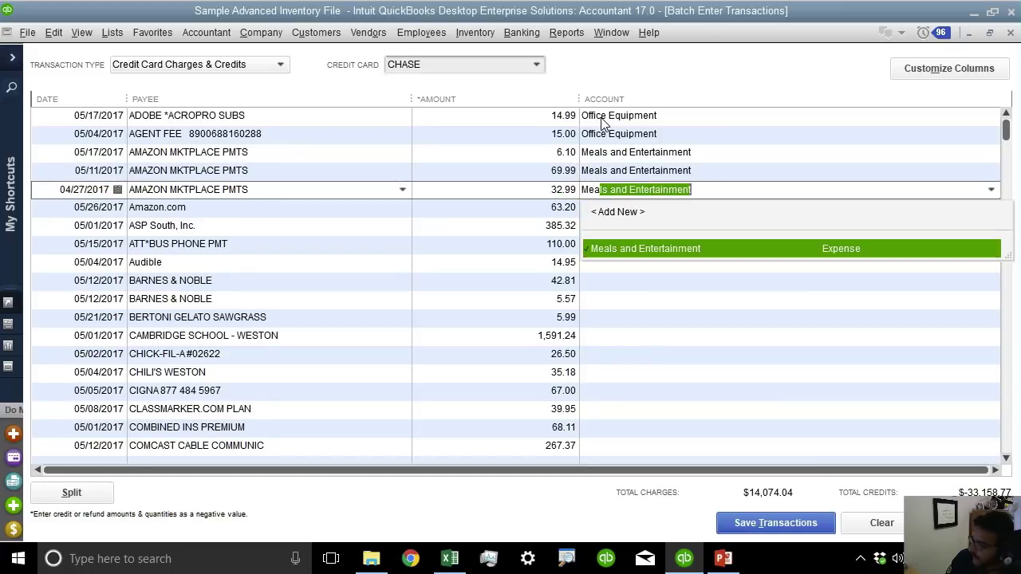
key("Return")
key("Tab")
key("Tab")
key("Tab")
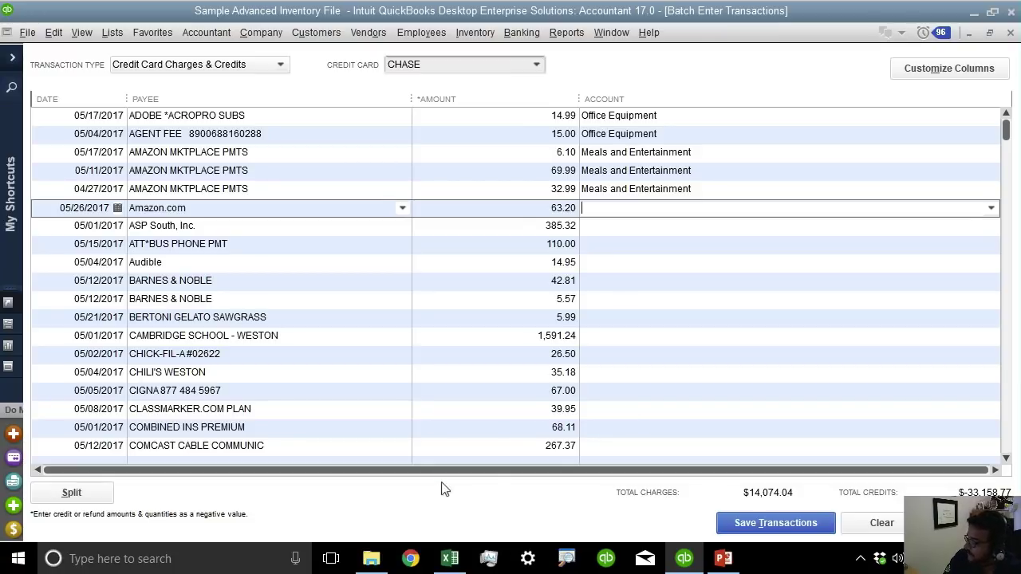
Enter a 'Categories' header in cell D1 of the Activity.CSV sheet.
left_click(449, 559)
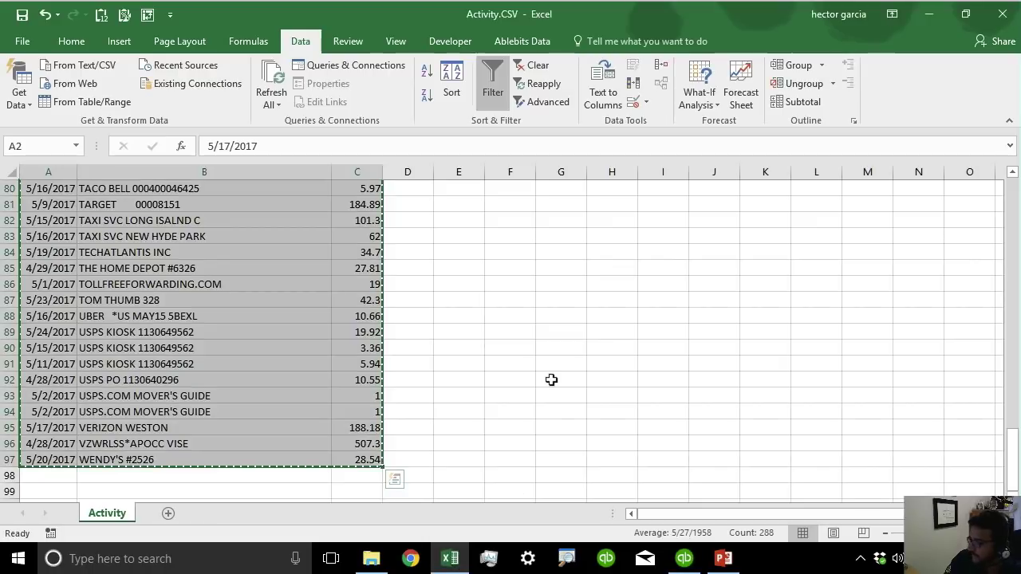
left_click(551, 380)
scroll(551, 379, "up", 20)
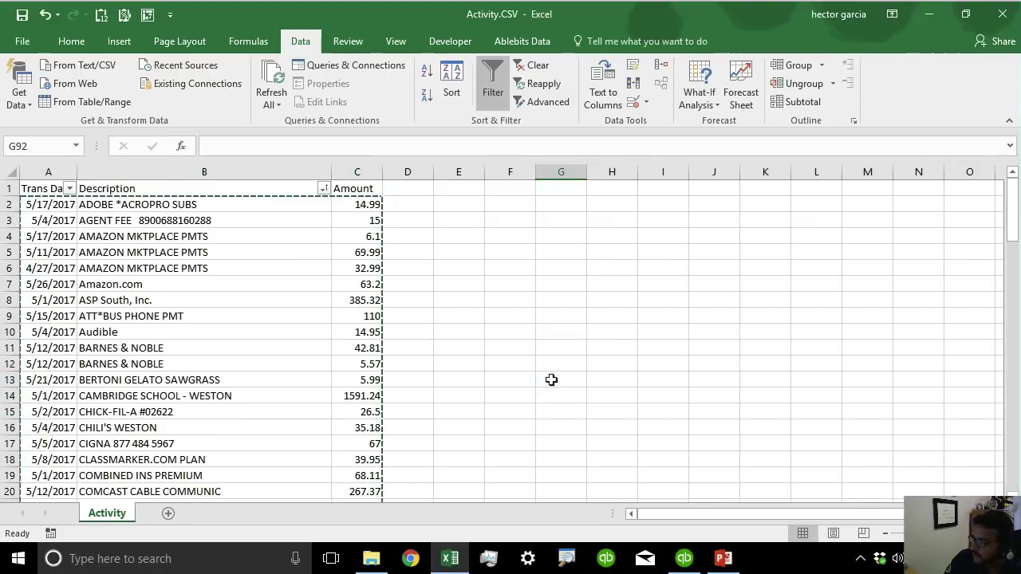
left_click(404, 190)
type("Categories")
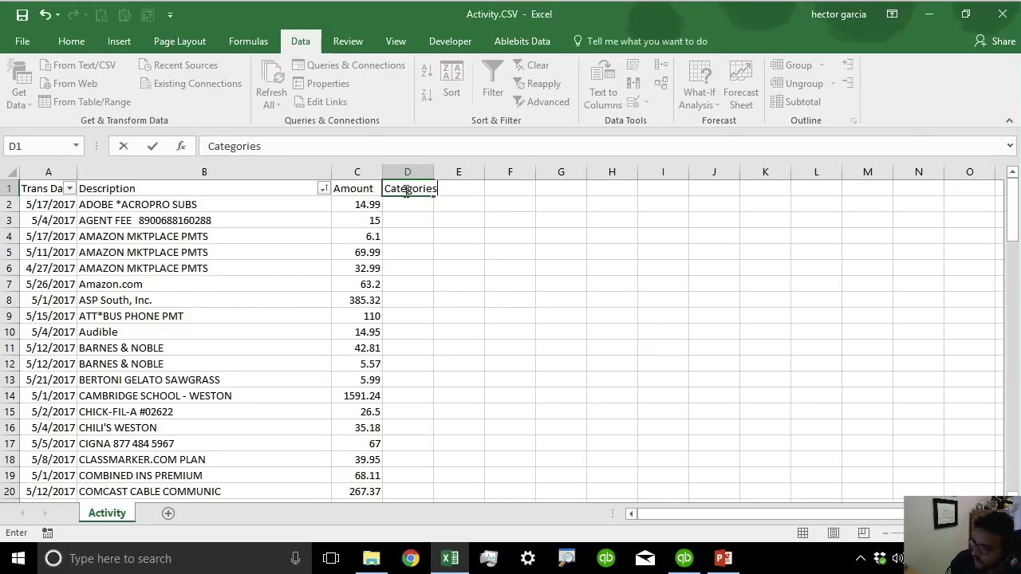
key("Return")
left_click(418, 252)
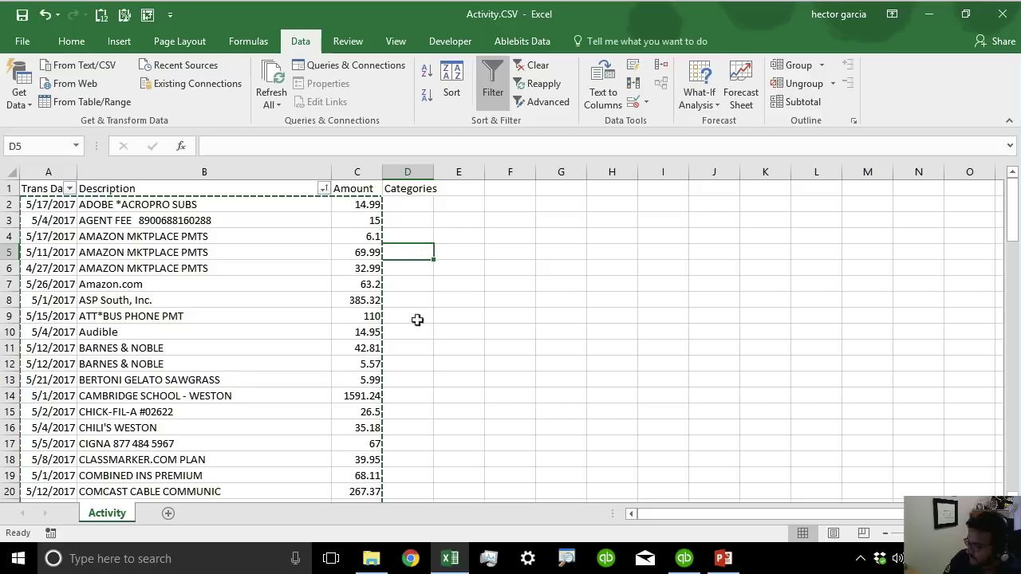
left_click(684, 558)
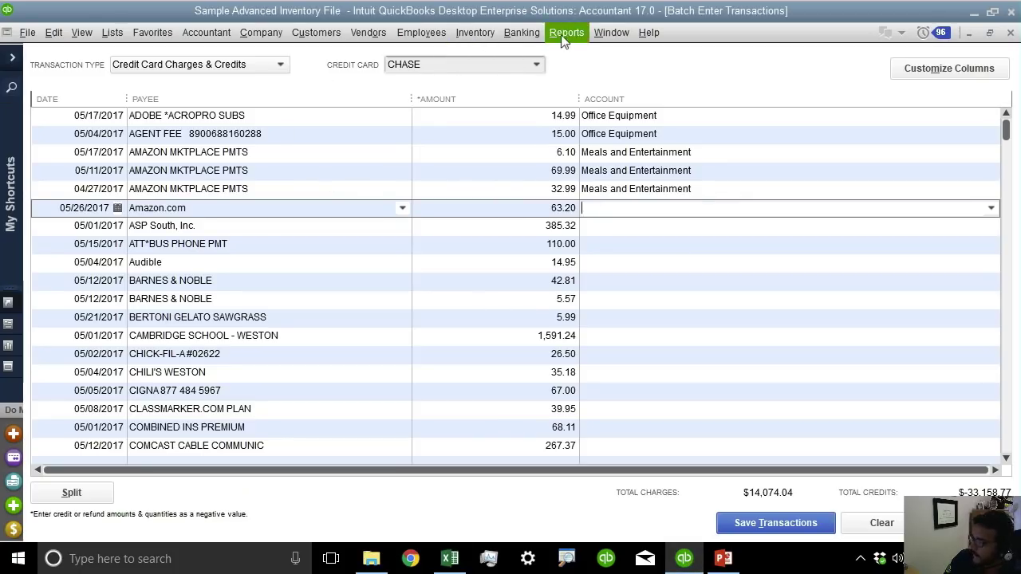
Run the chart of accounts' Account Listing report and export it to a new Excel worksheet.
left_click(111, 32)
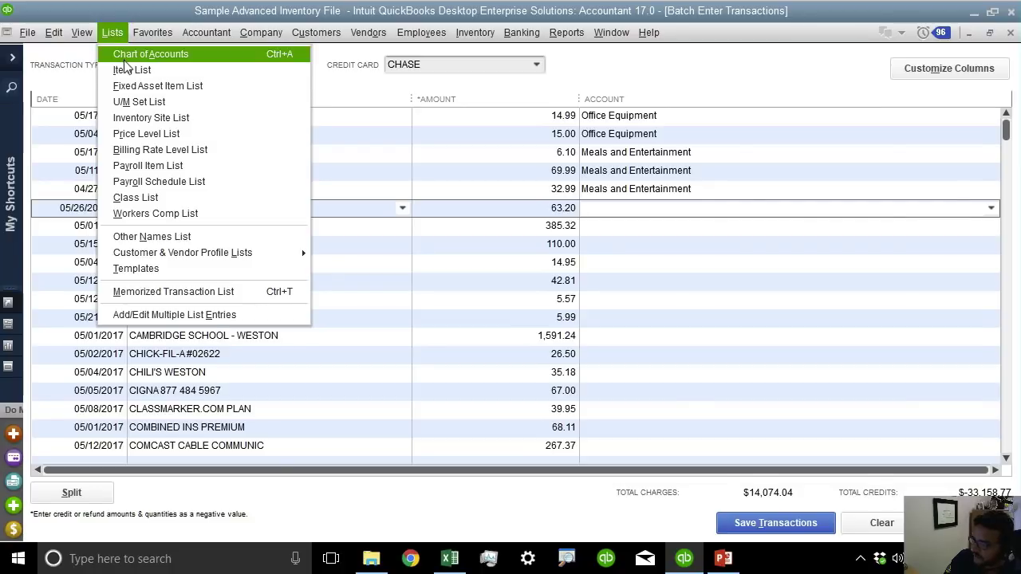
left_click(123, 57)
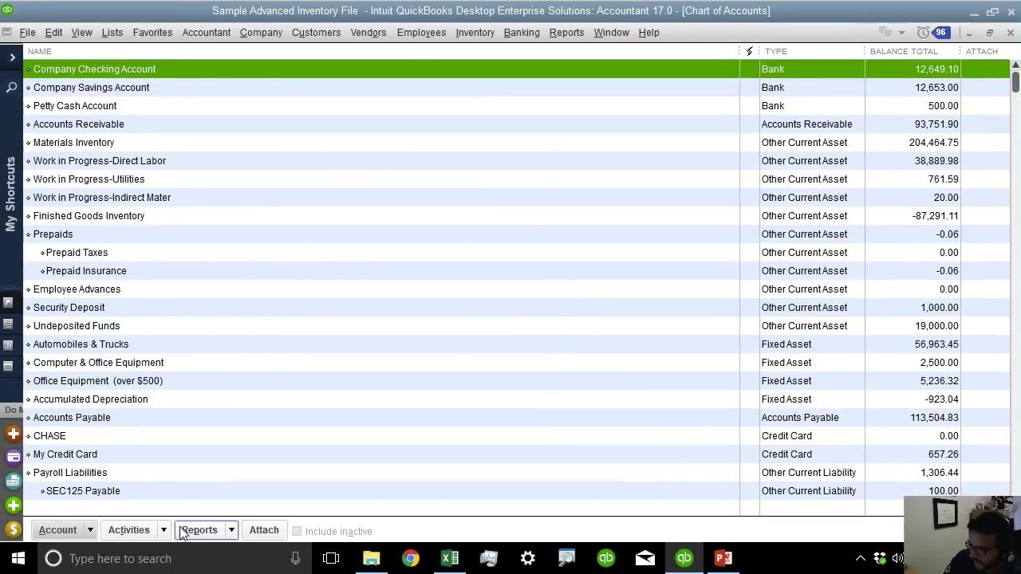
left_click(231, 530)
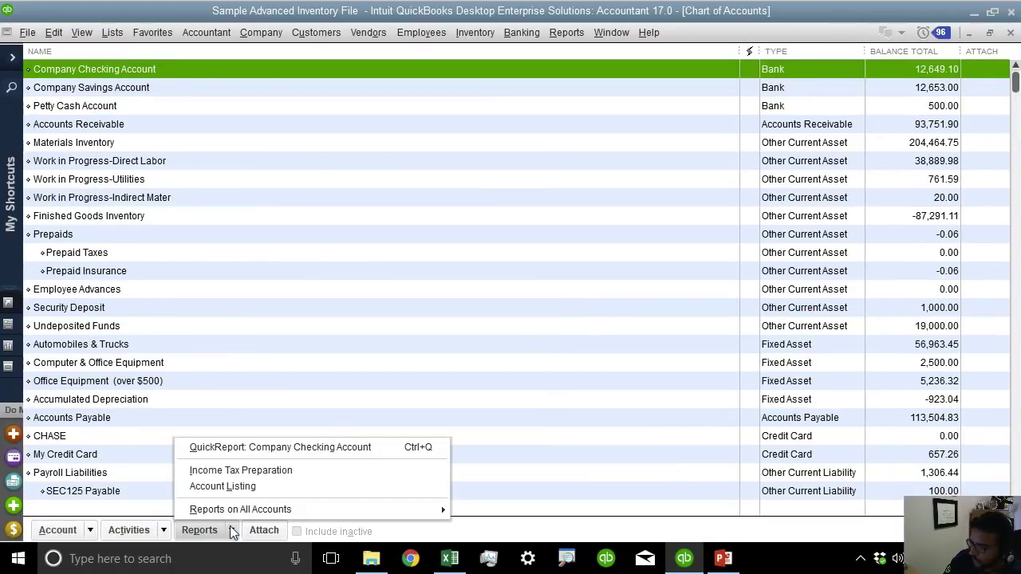
left_click(264, 484)
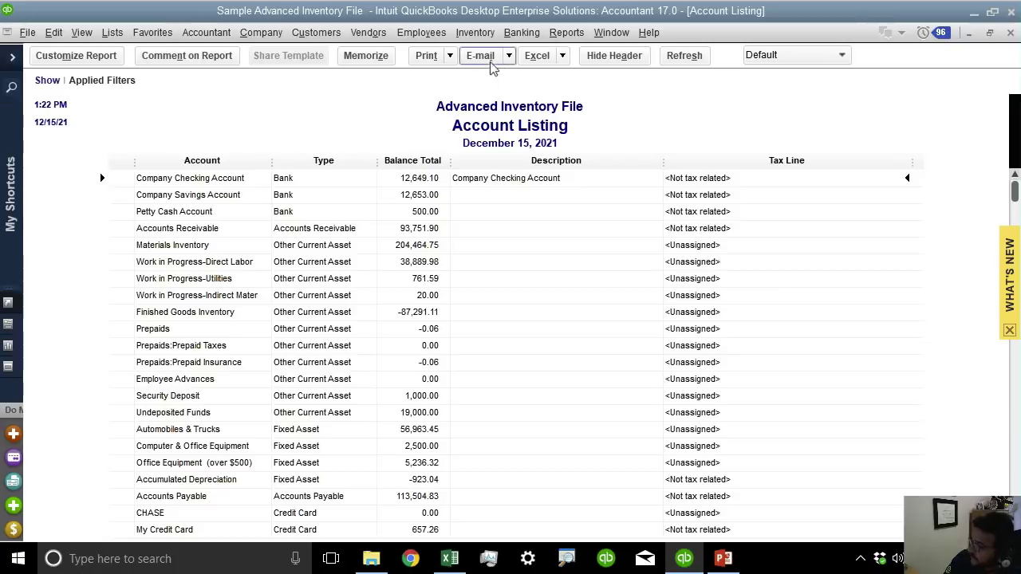
left_click(564, 57)
left_click(571, 80)
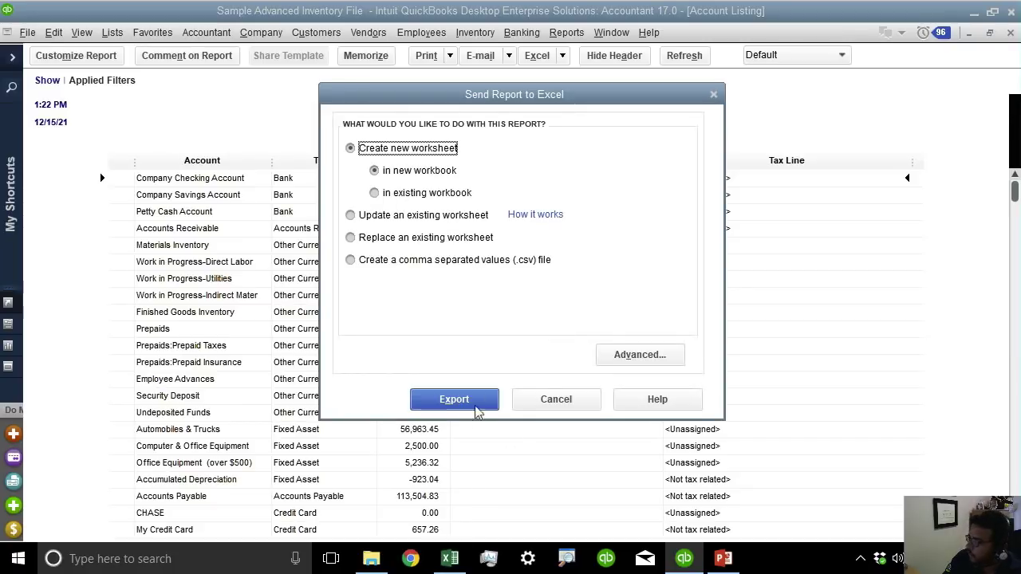
left_click(473, 403)
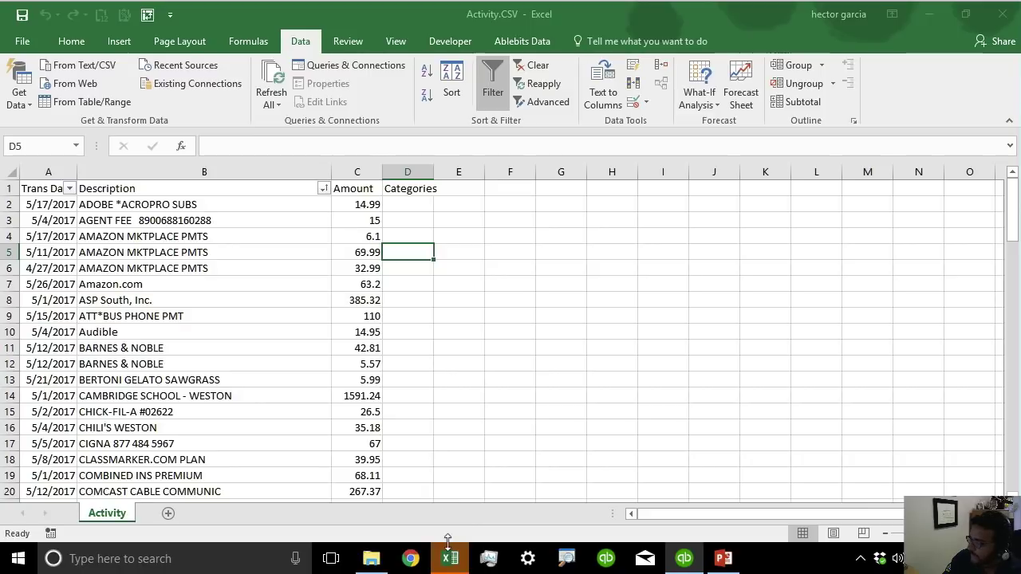
Copy the account names from column C of the Book2 workbook.
mouse_move(449, 561)
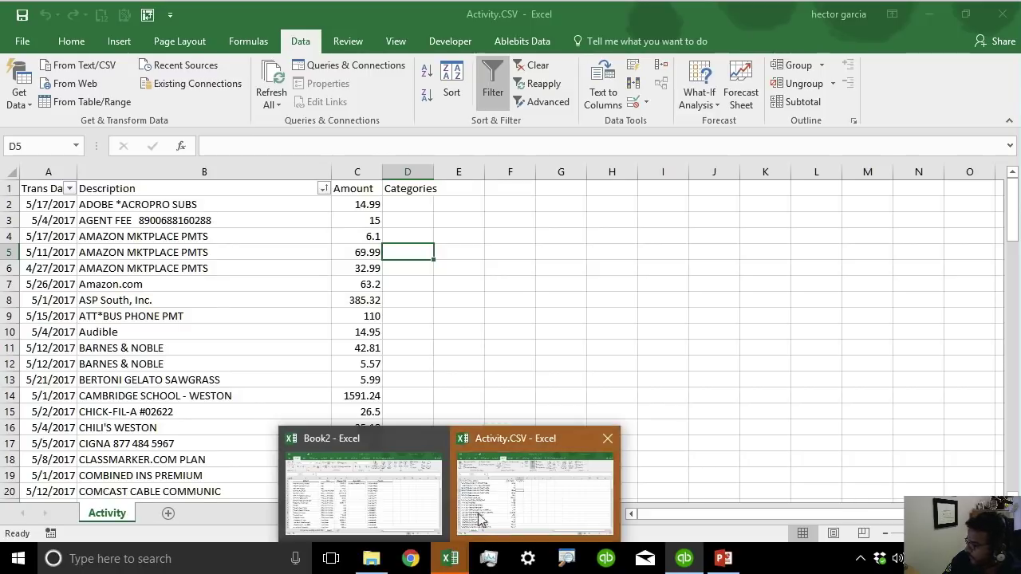
left_click(514, 491)
mouse_move(449, 561)
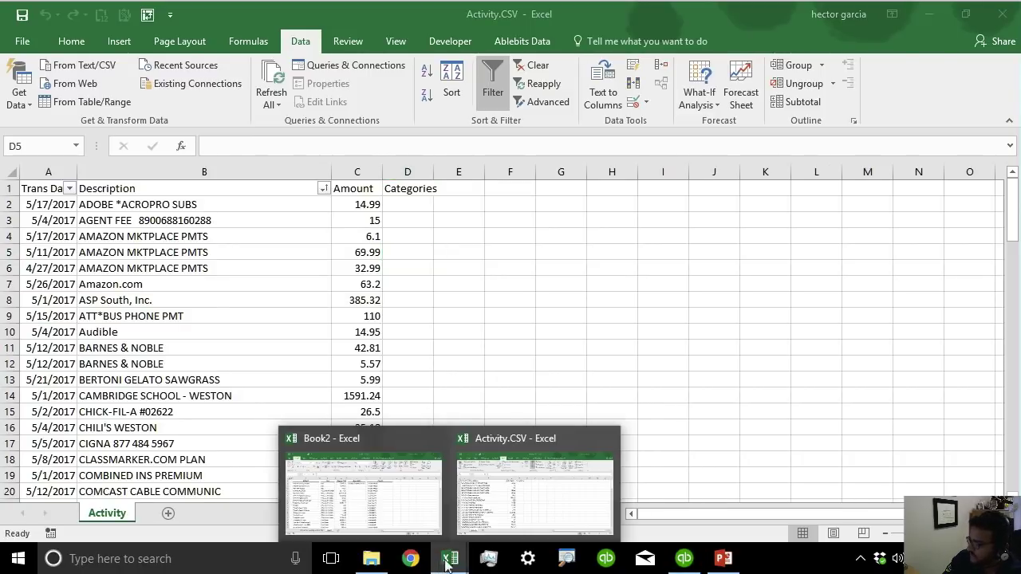
left_click(392, 508)
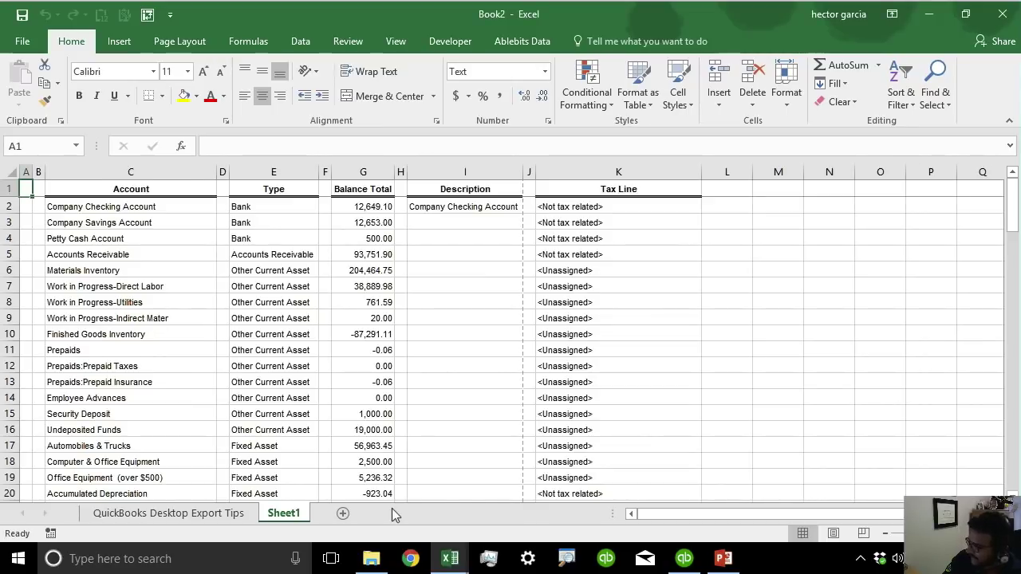
left_click_drag(143, 209, 101, 221)
key("ctrl+c")
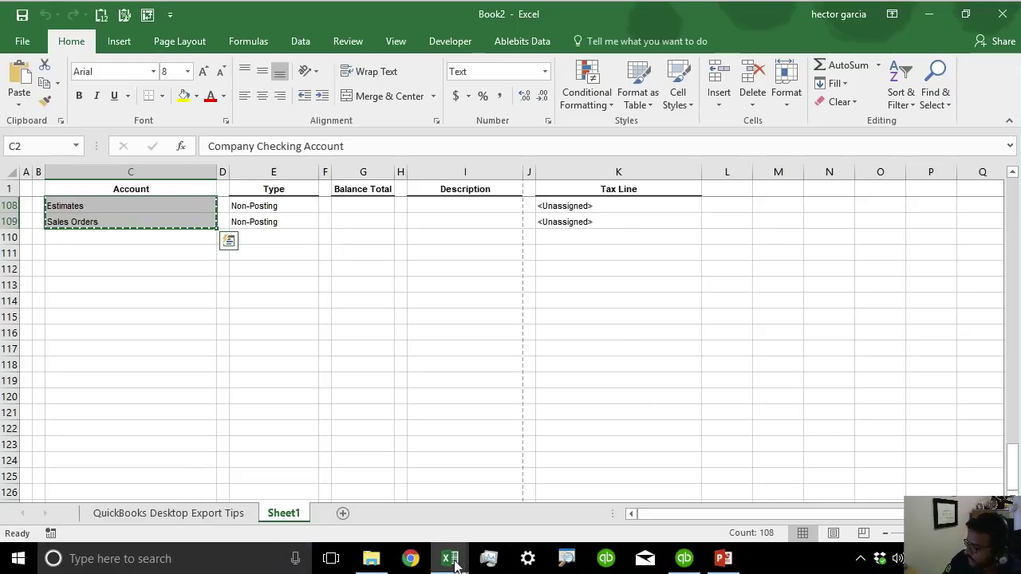
mouse_move(449, 559)
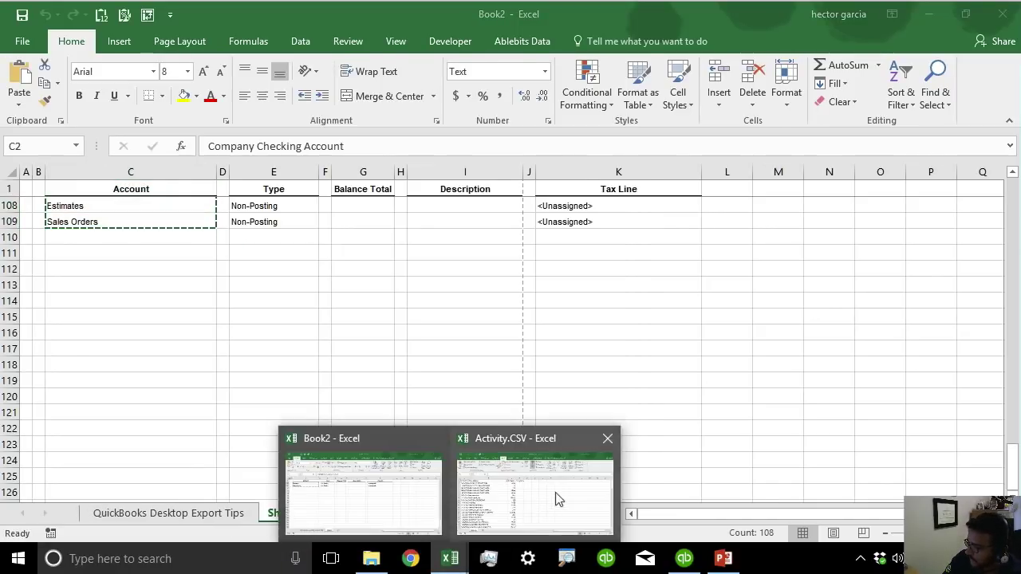
left_click(553, 494)
left_click_drag(1011, 211, 1006, 487)
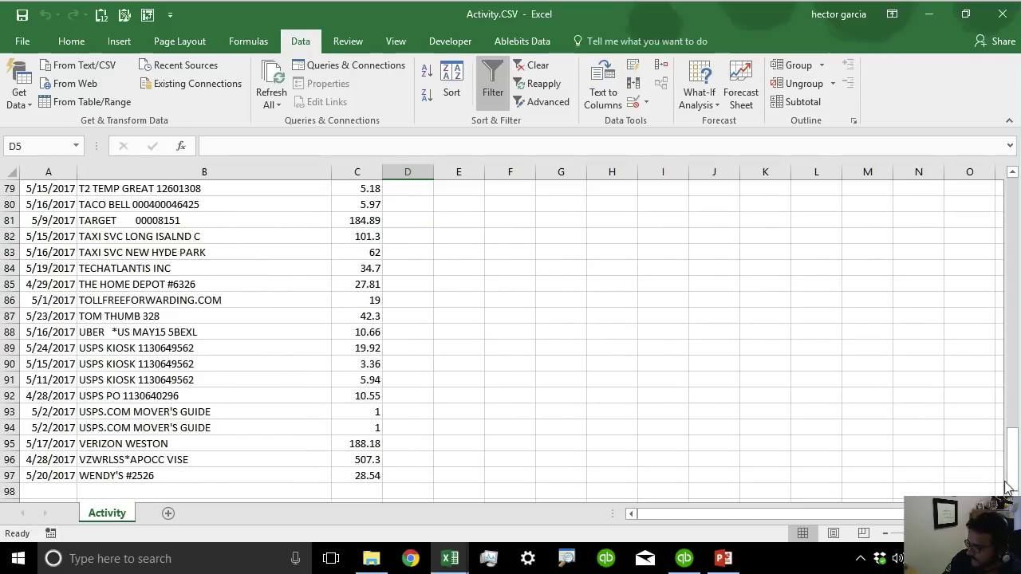
Paste the QuickBooks account names below the transactions and pick Car/Truck Expense:Gas.
left_click(398, 489)
key("ctrl+v")
left_click(530, 444)
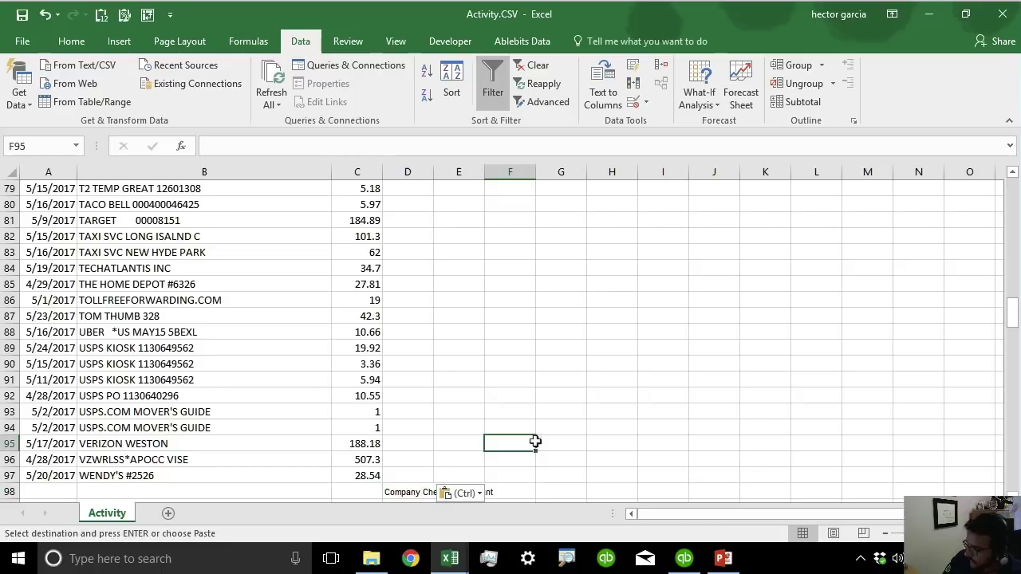
scroll(533, 440, "down", 6)
left_click(420, 428)
scroll(420, 426, "down", 12)
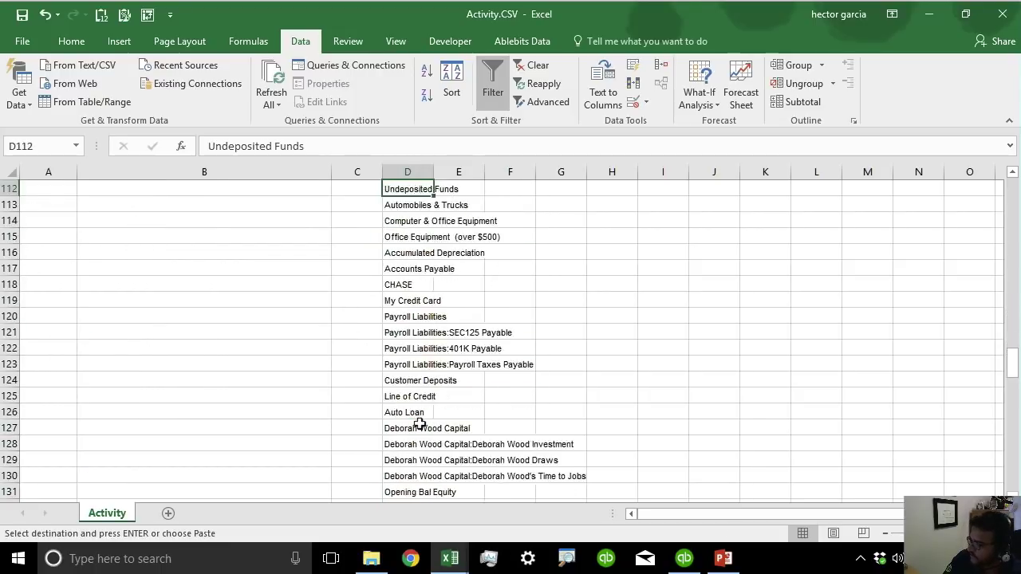
scroll(419, 426, "down", 4)
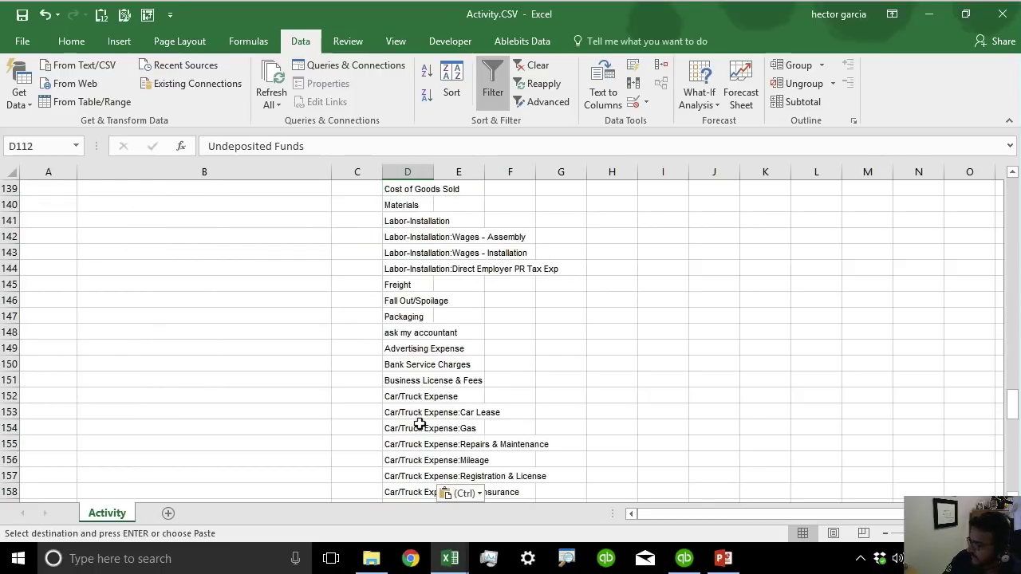
left_click(412, 335)
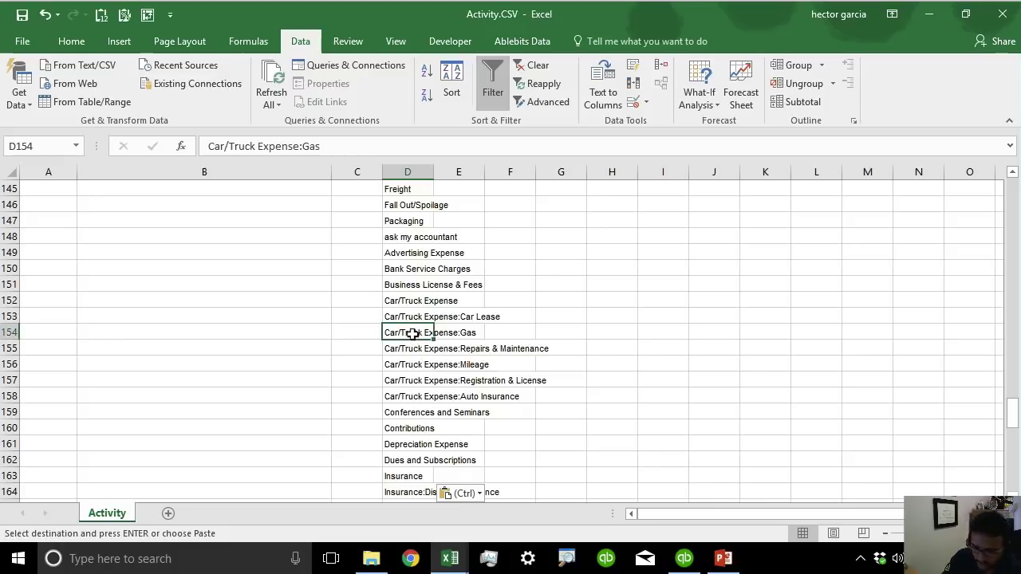
Put Car/Truck Expense:Gas in D2 and start entering 'car' in D3.
scroll(412, 334, "up", 20)
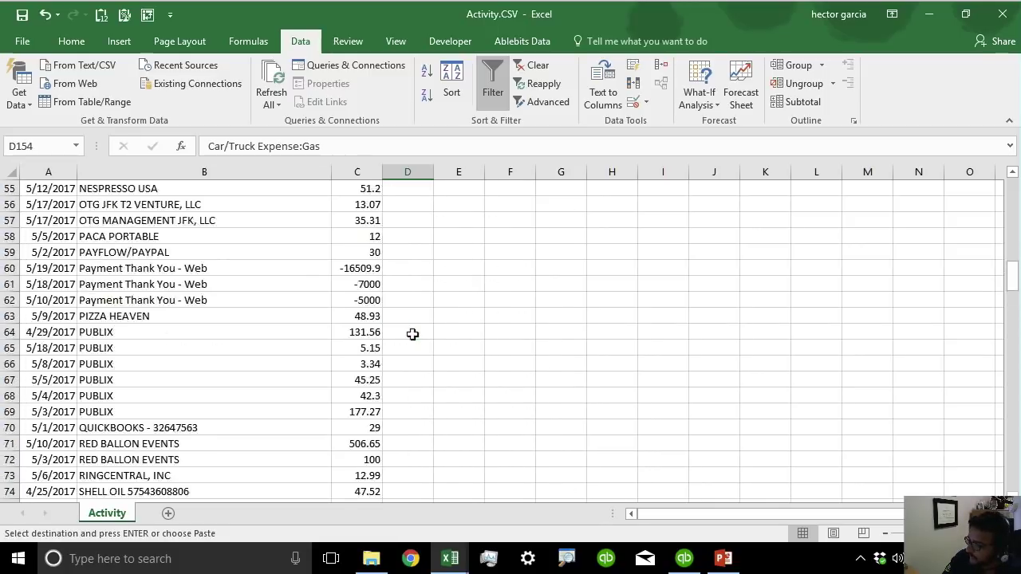
left_click(413, 203)
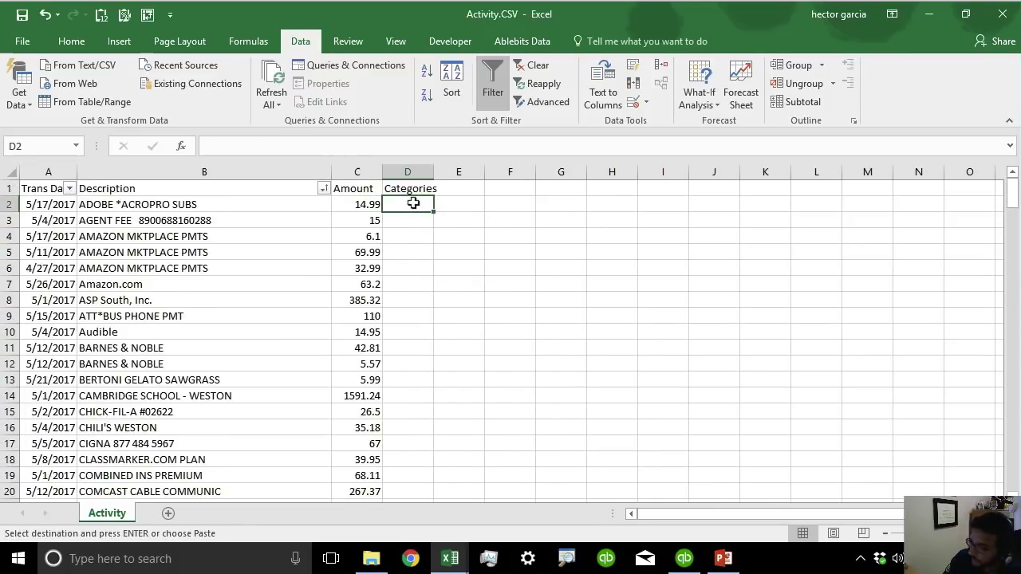
key("ctrl+v")
key("Down")
type("car")
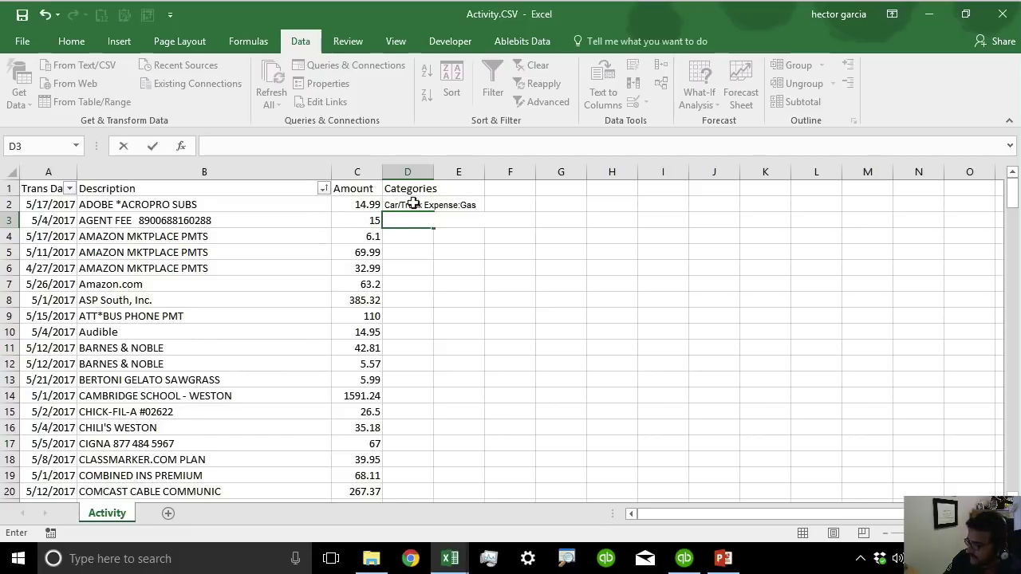
Enter Office Expenses in D4 and fill it down through D13.
left_click(411, 238)
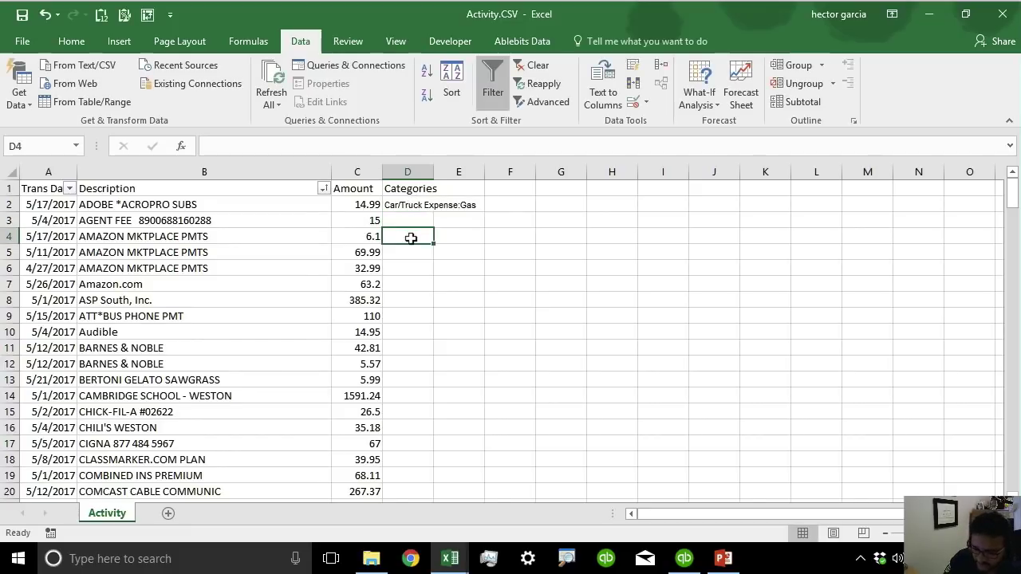
type("O")
key("BackSpace")
type("ffice")
key("BackSpace")
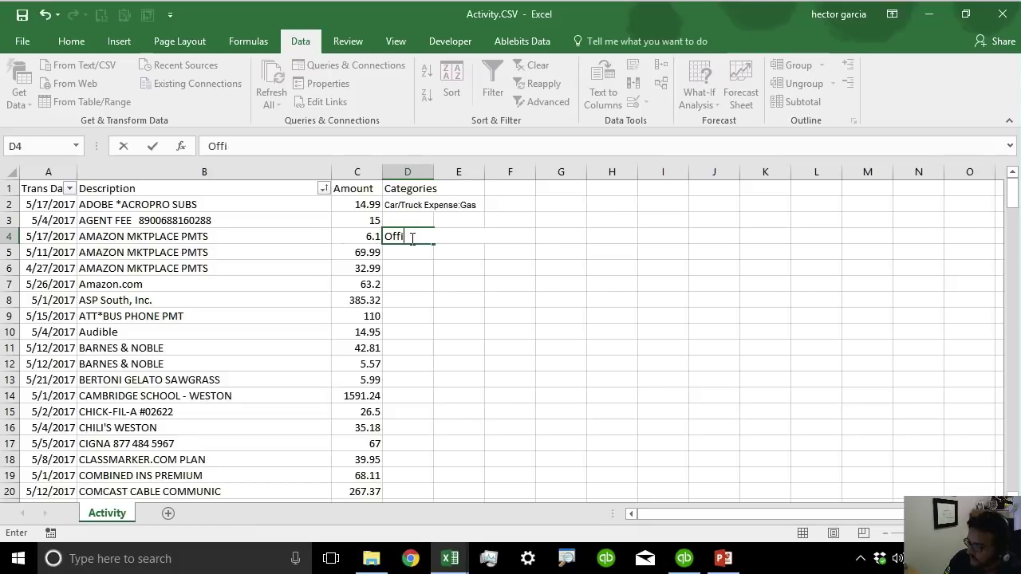
type("ce Expenses")
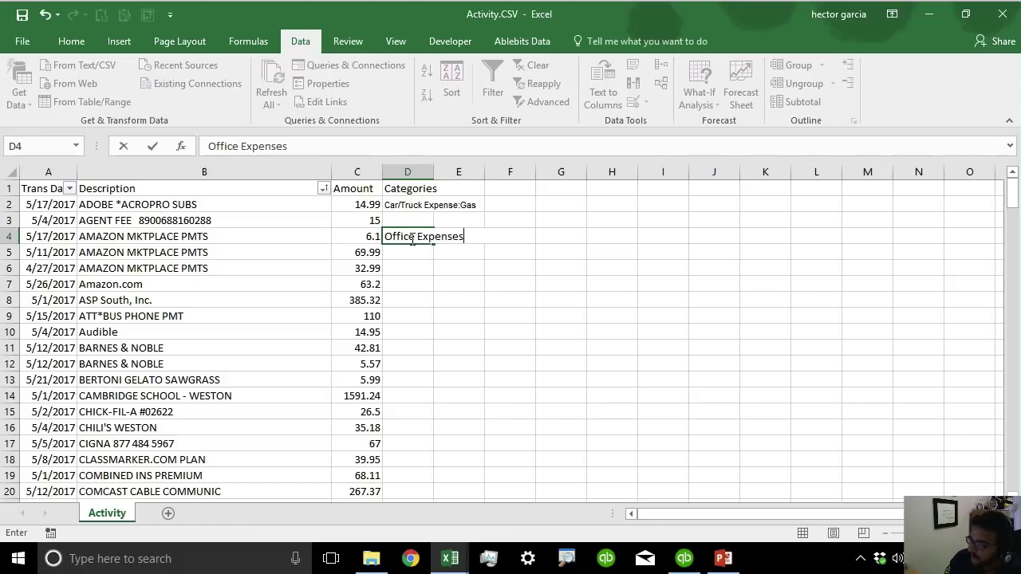
key("Return")
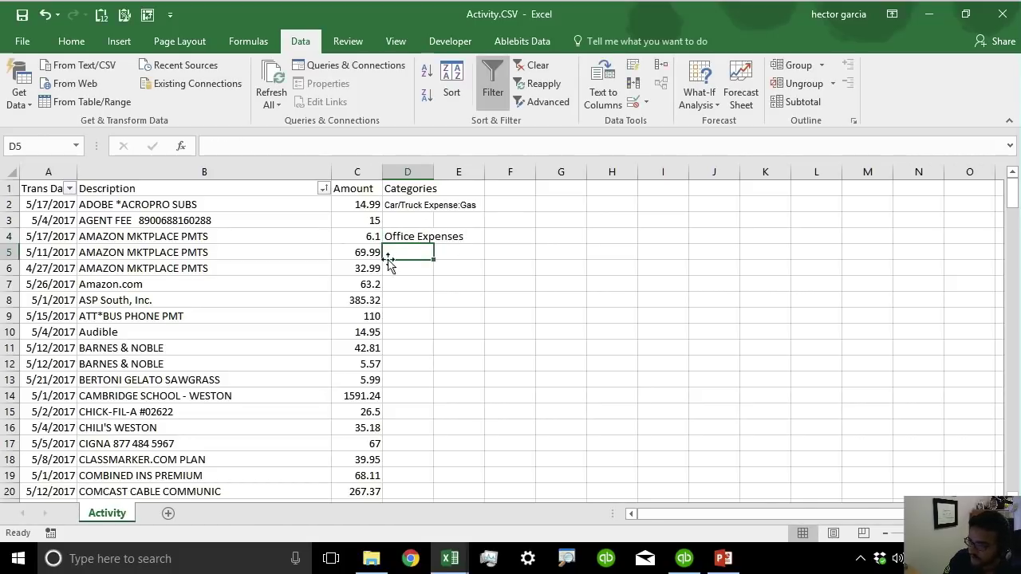
left_click(408, 238)
left_click_drag(435, 243, 435, 386)
Copy Car/Truck Expense:Gas from D2 into D3 and D14:D20.
left_click(394, 202)
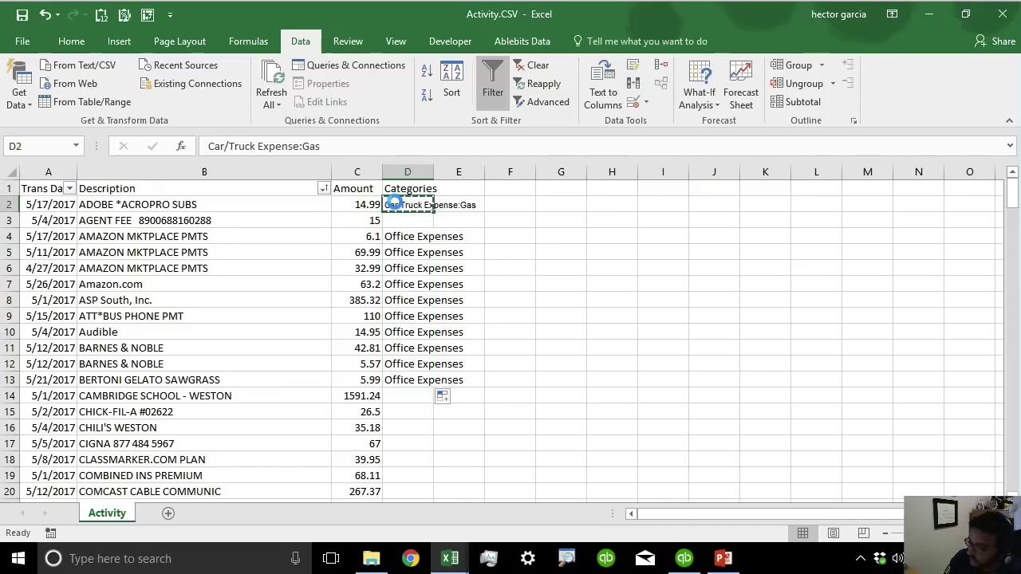
key("ctrl+c")
key("Down")
key("ctrl+v")
left_click_drag(408, 396, 391, 486)
key("ctrl+v")
Select the categories in D2:D20 for transfer to QuickBooks.
left_click(523, 427)
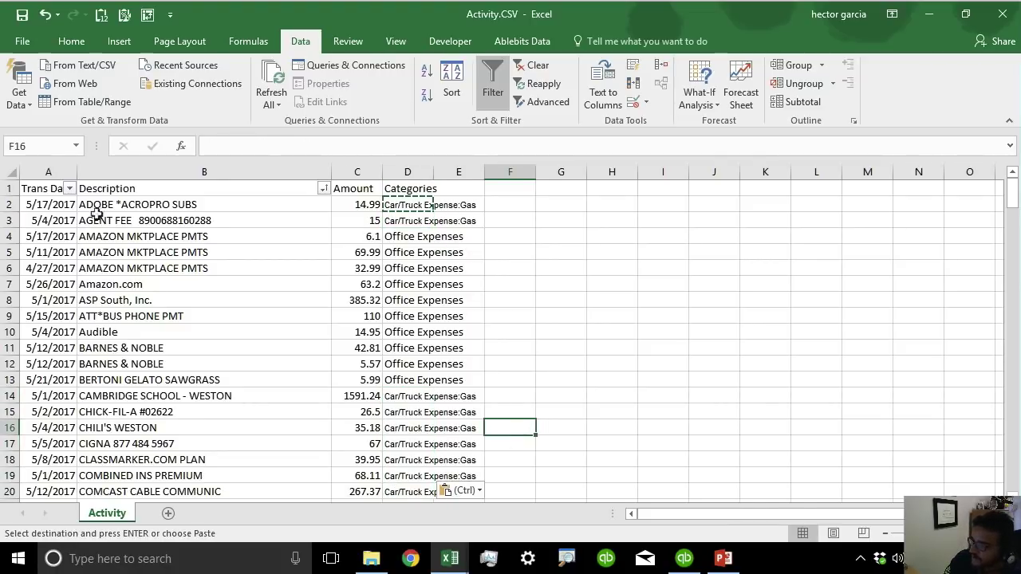
left_click(401, 204)
left_click_drag(401, 203, 386, 485)
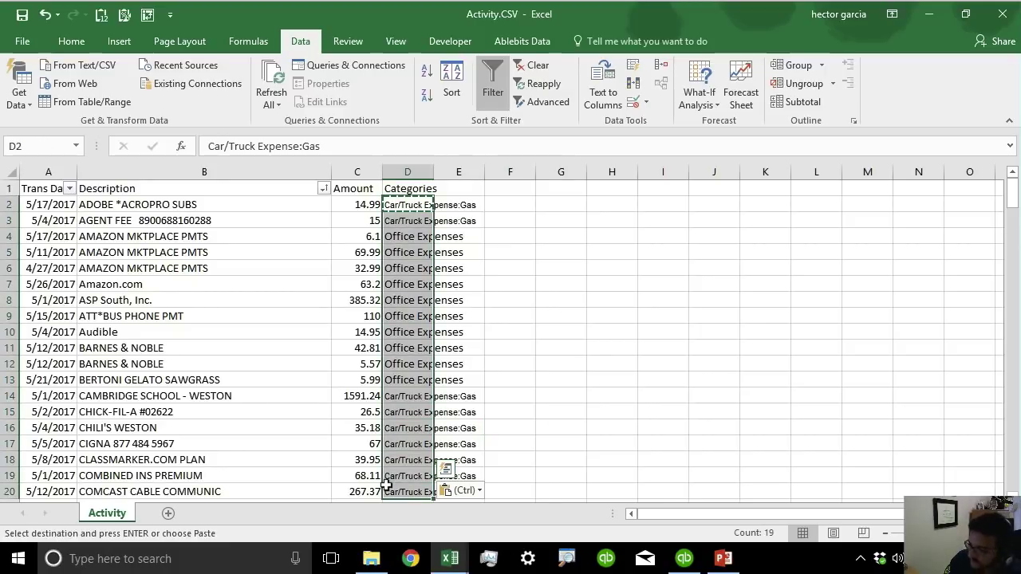
left_click(684, 559)
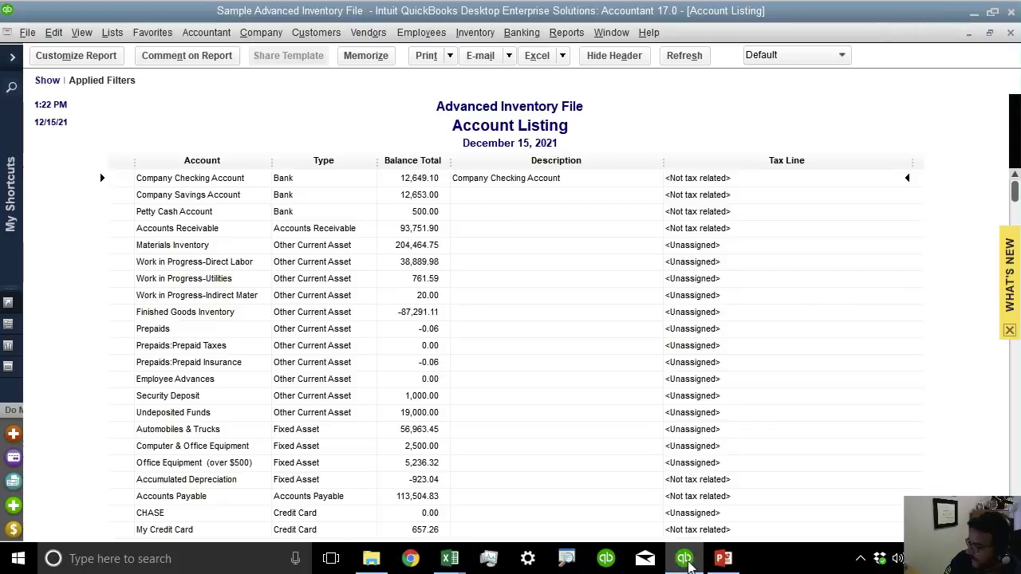
Close the report and chart of accounts, then paste the Excel categories into the Account column.
left_click(1010, 35)
left_click(1010, 34)
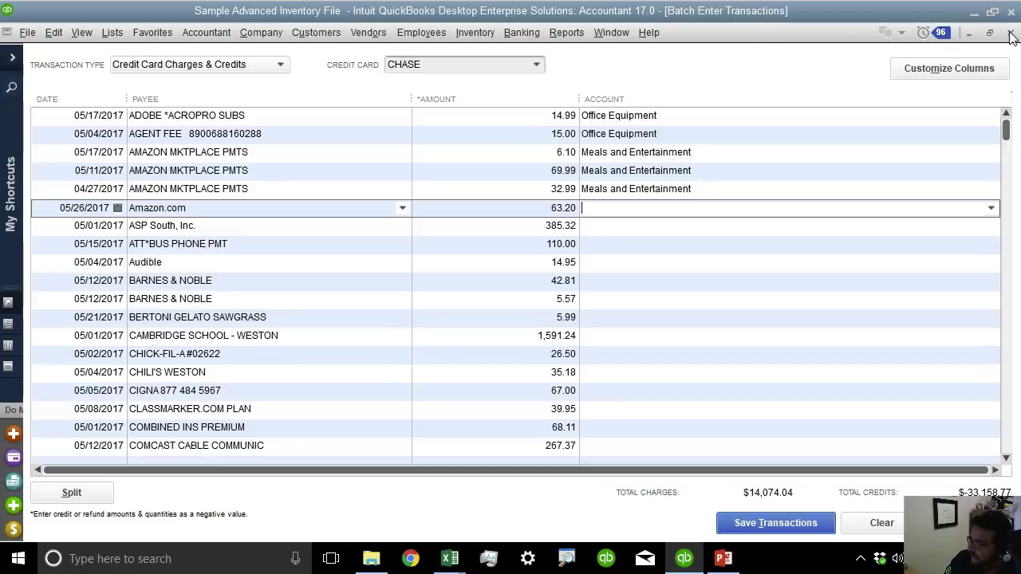
left_click(671, 116)
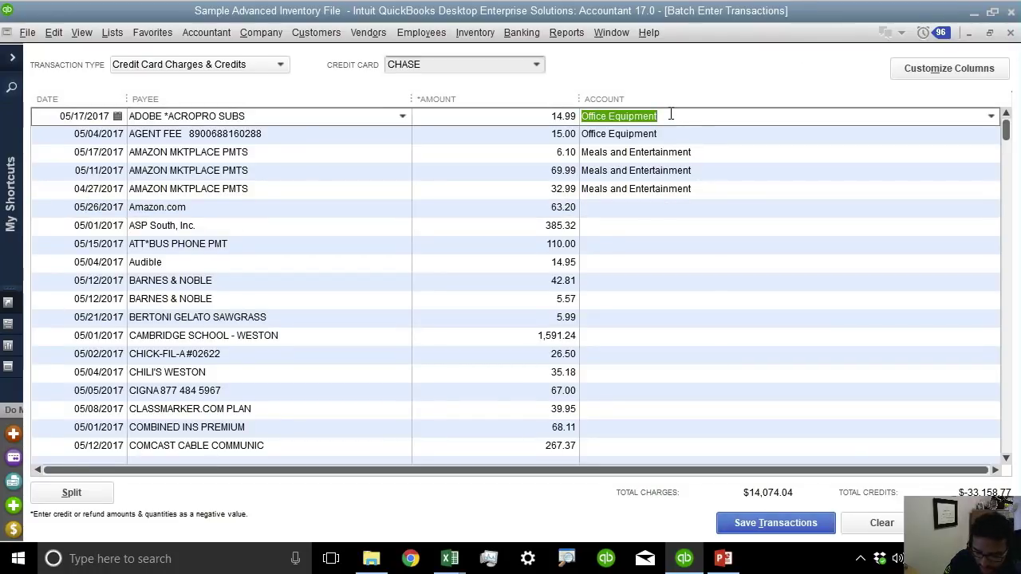
key("ctrl+v")
Set up Office Expenses as a new account for the Amazon charge.
left_click(674, 153)
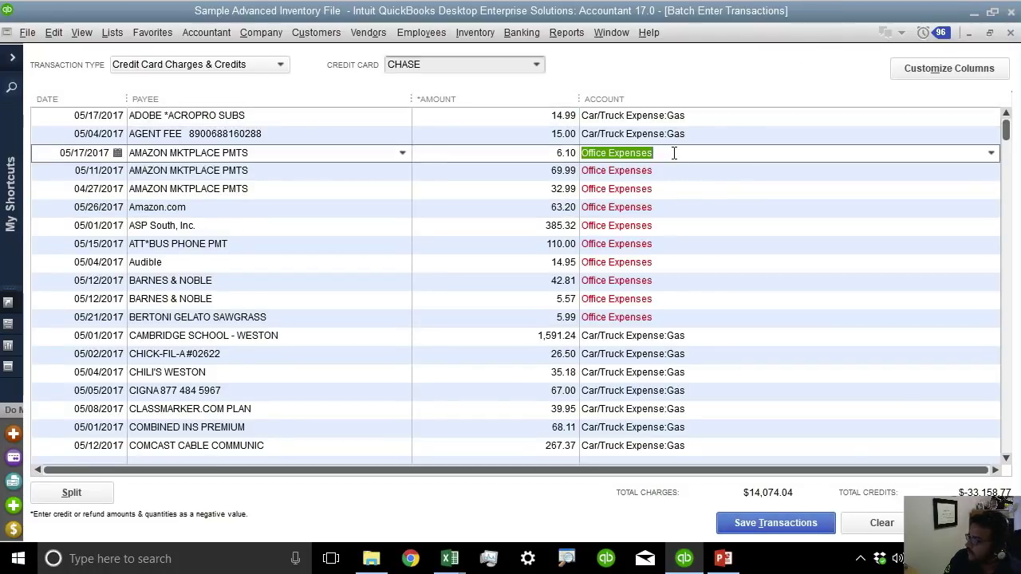
key("Tab")
left_click(482, 189)
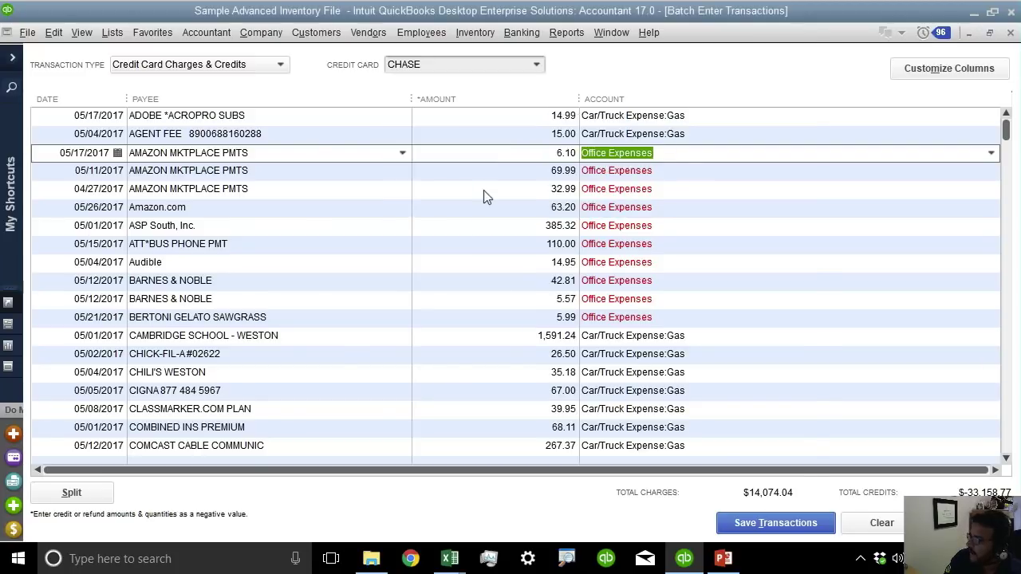
left_click(656, 454)
Copy Car/Truck Expense:Gas down the remaining rows from the COMCAST CABLE charge.
left_click(738, 335)
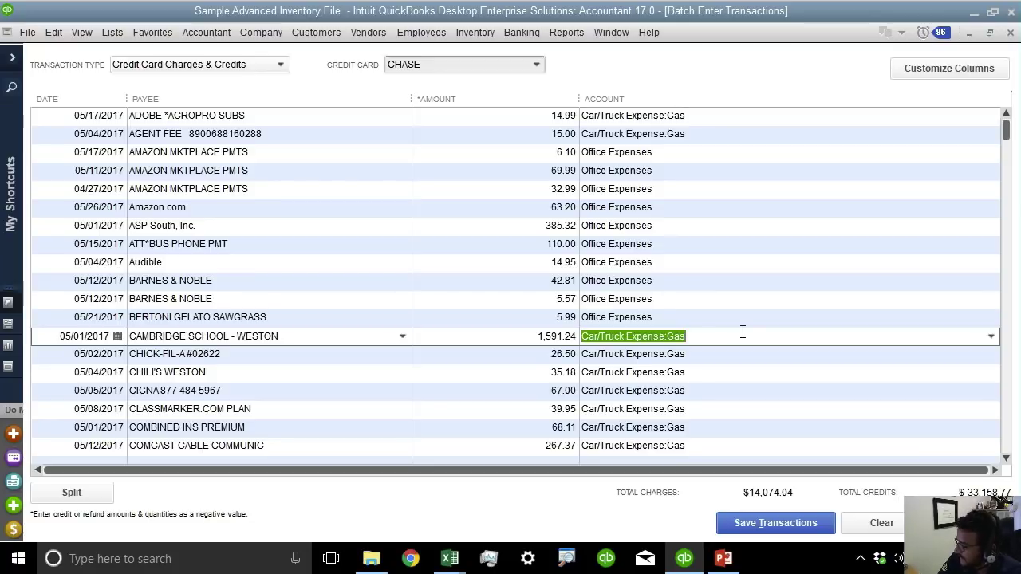
scroll(743, 332, "down", 6)
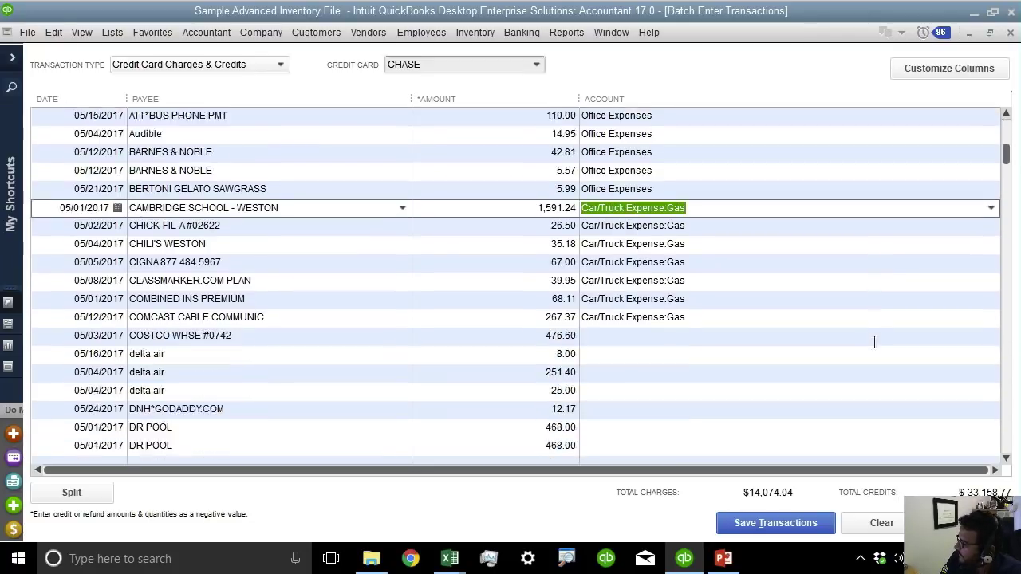
left_click(725, 116)
right_click(723, 114)
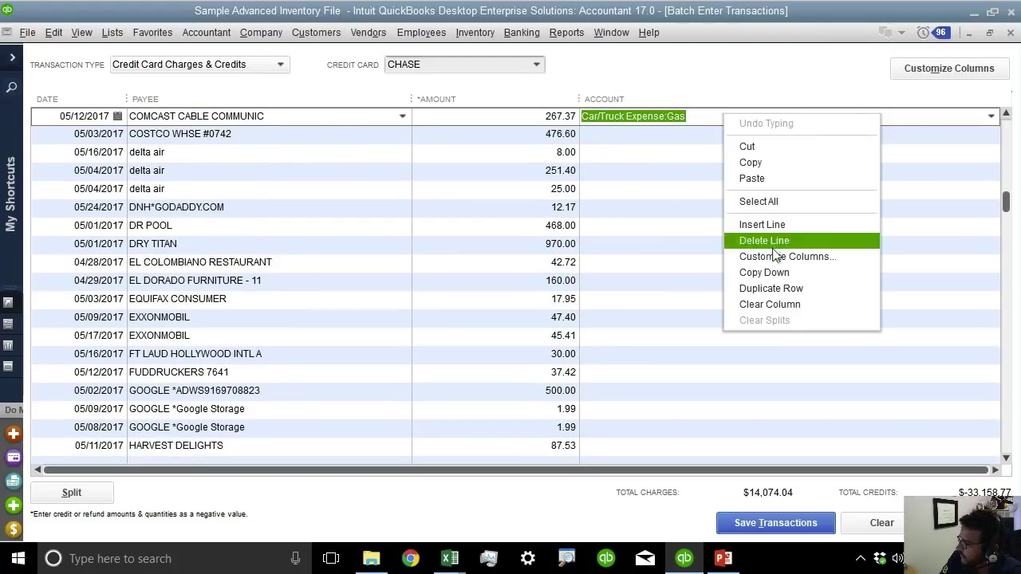
left_click(773, 273)
scroll(800, 402, "down", 3)
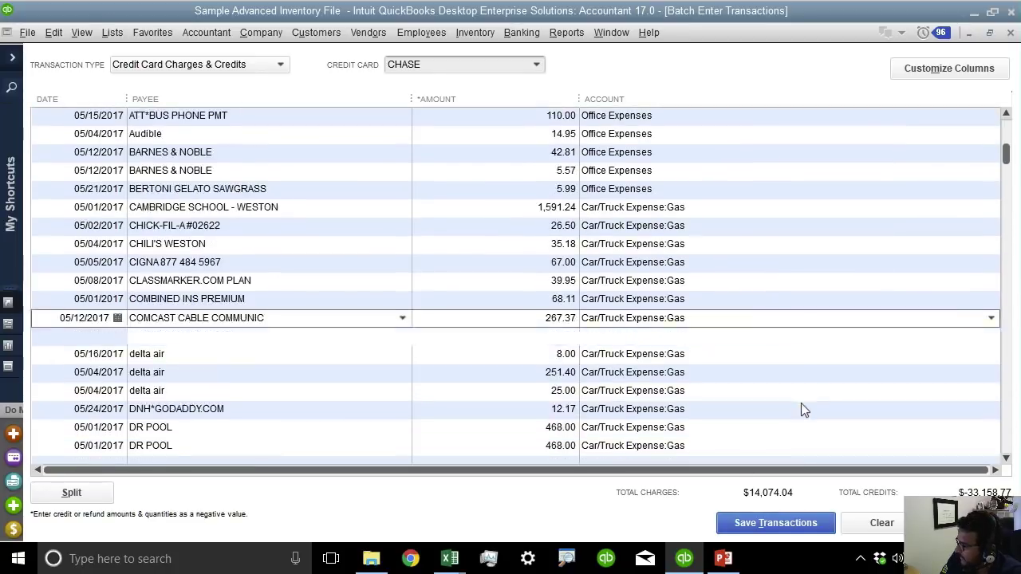
Save the 96 charges to CHASE, accepting the closed-period warning.
left_click(762, 530)
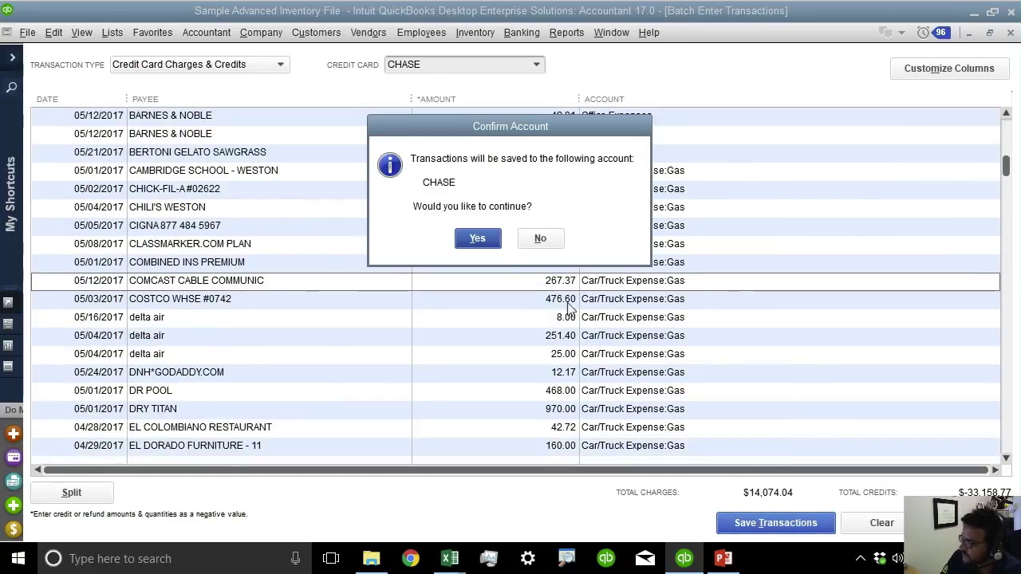
left_click(478, 236)
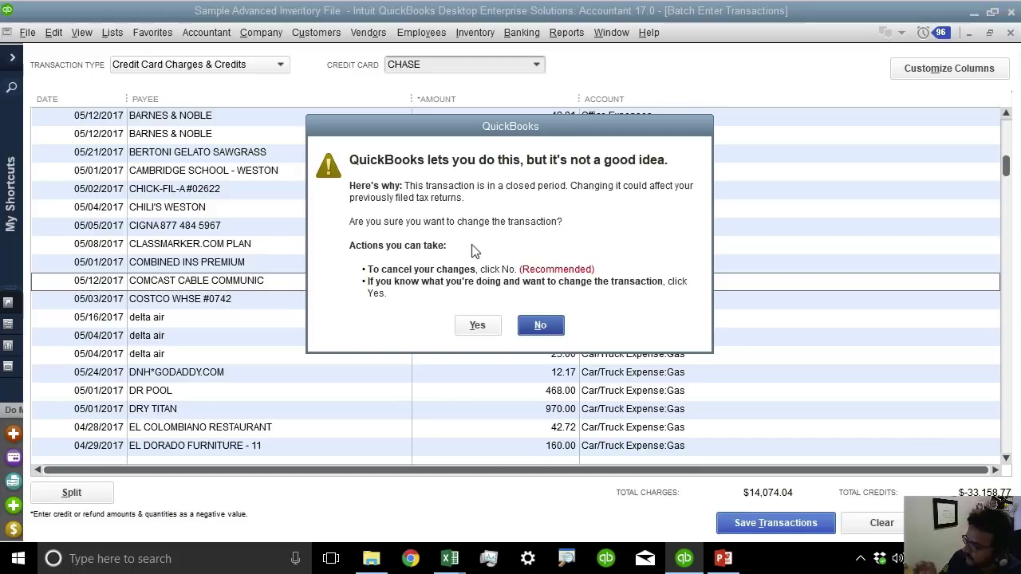
left_click(473, 324)
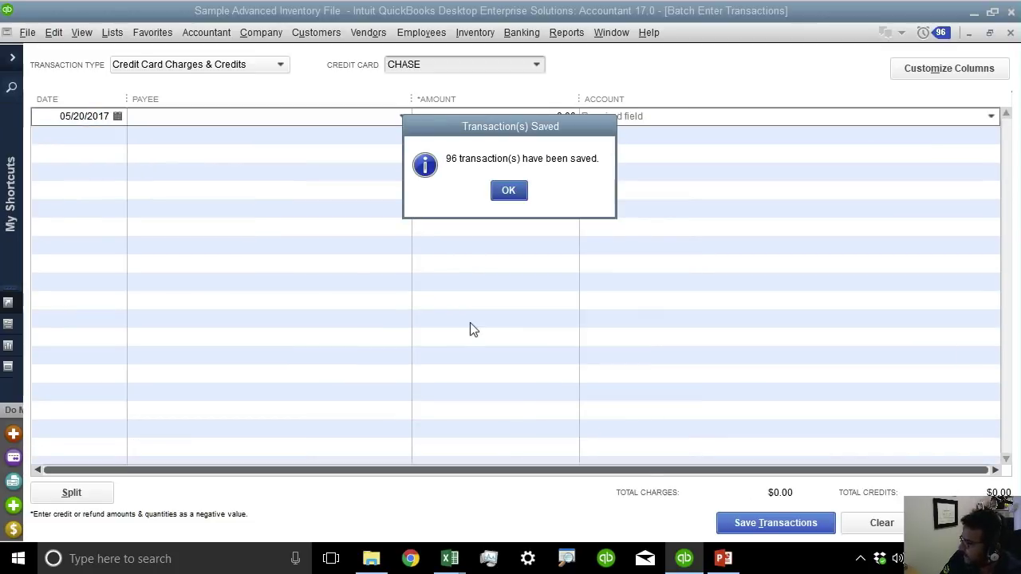
left_click(508, 190)
Open the CHASE credit card register from the Chart of Accounts and scroll through its charges.
left_click(112, 32)
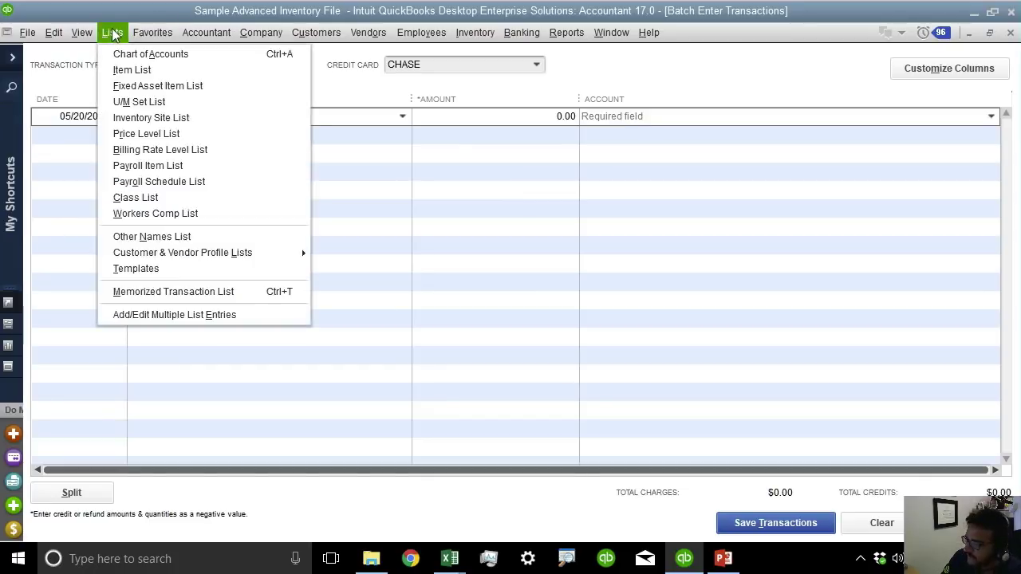
left_click(127, 56)
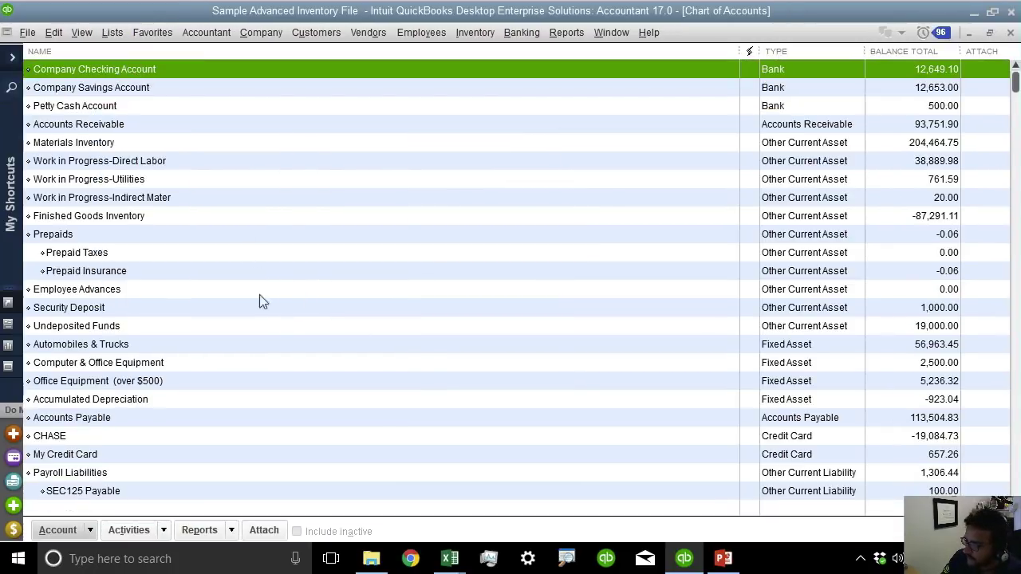
scroll(260, 323, "down", 3)
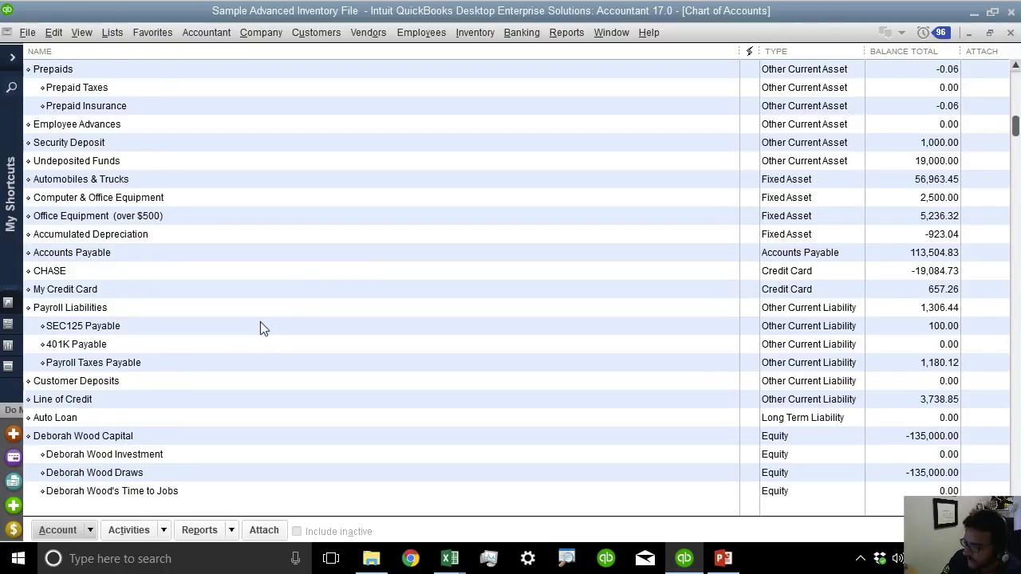
scroll(260, 323, "down", 2)
left_click(112, 164)
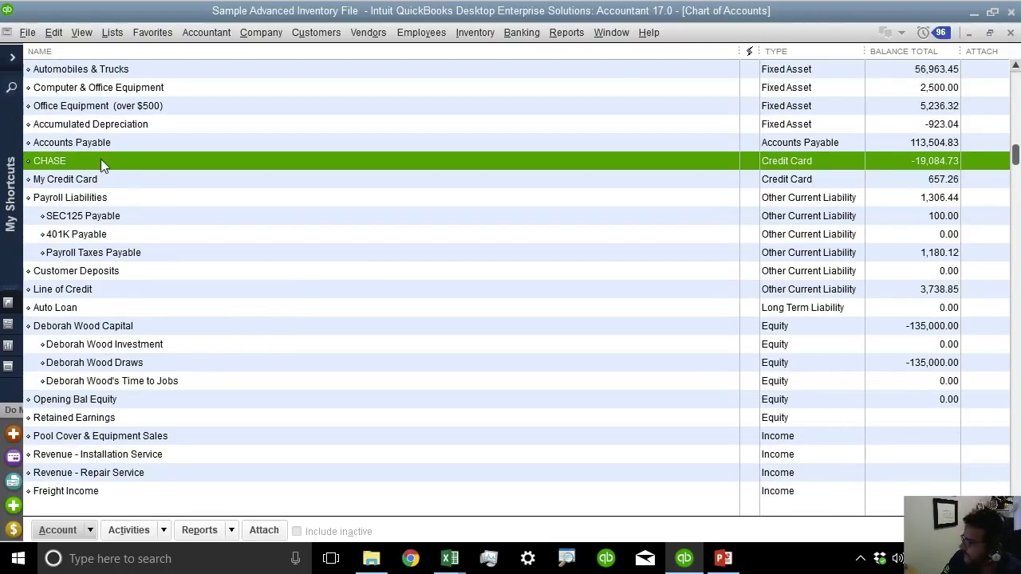
double_click(101, 161)
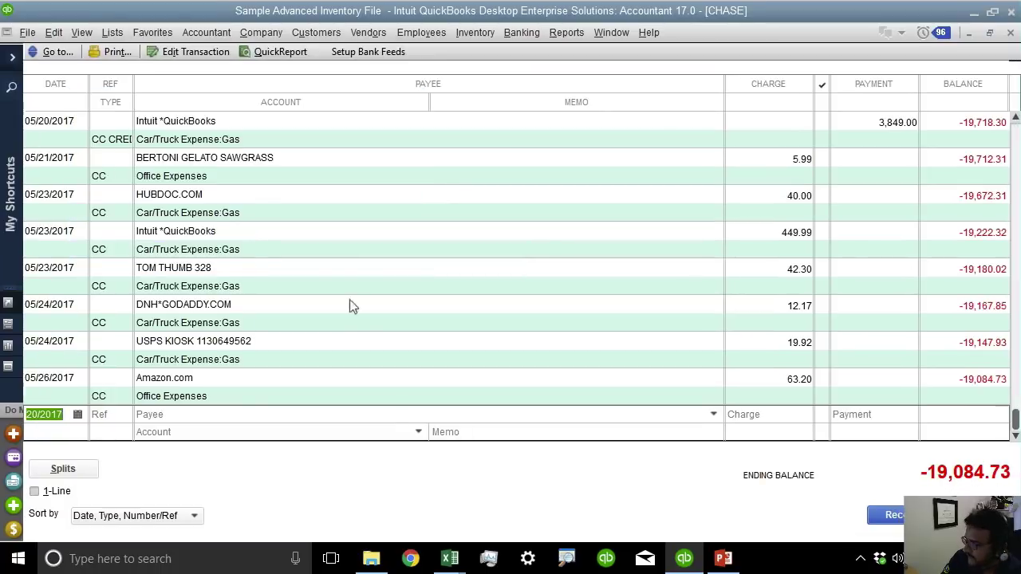
scroll(363, 306, "up", 3)
scroll(366, 306, "up", 20)
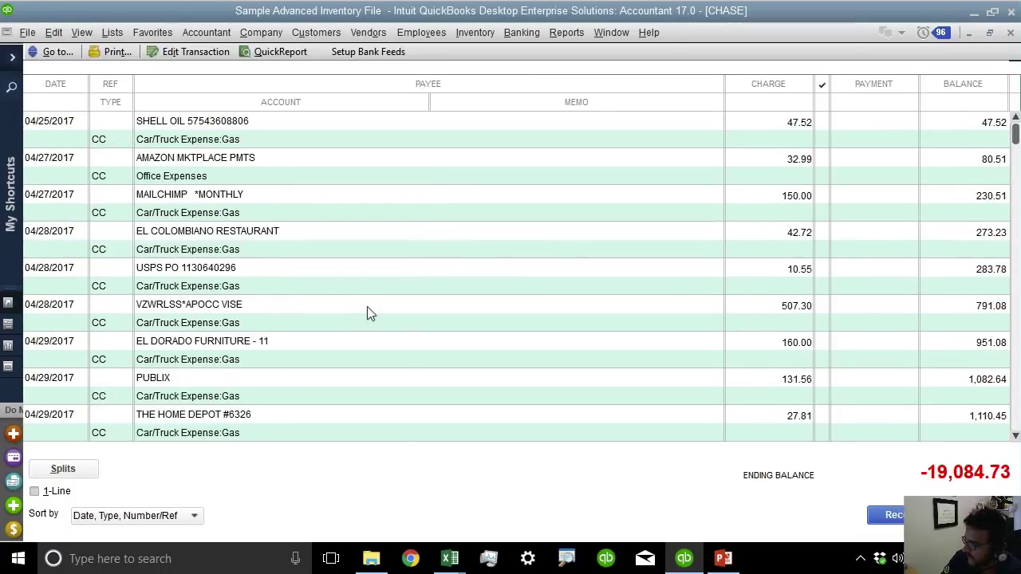
scroll(366, 307, "down", 20)
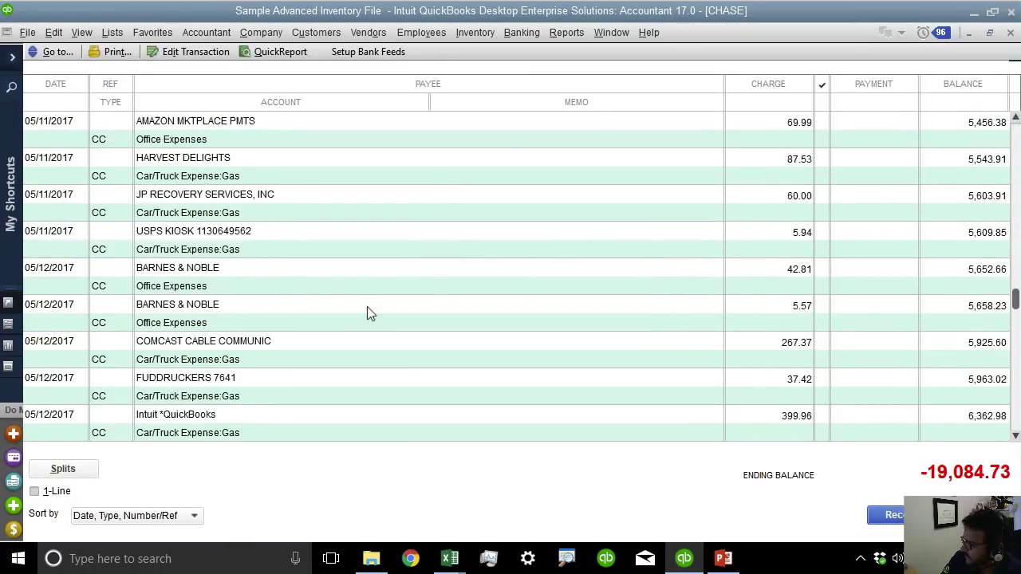
scroll(367, 306, "up", 2)
scroll(327, 369, "down", 3)
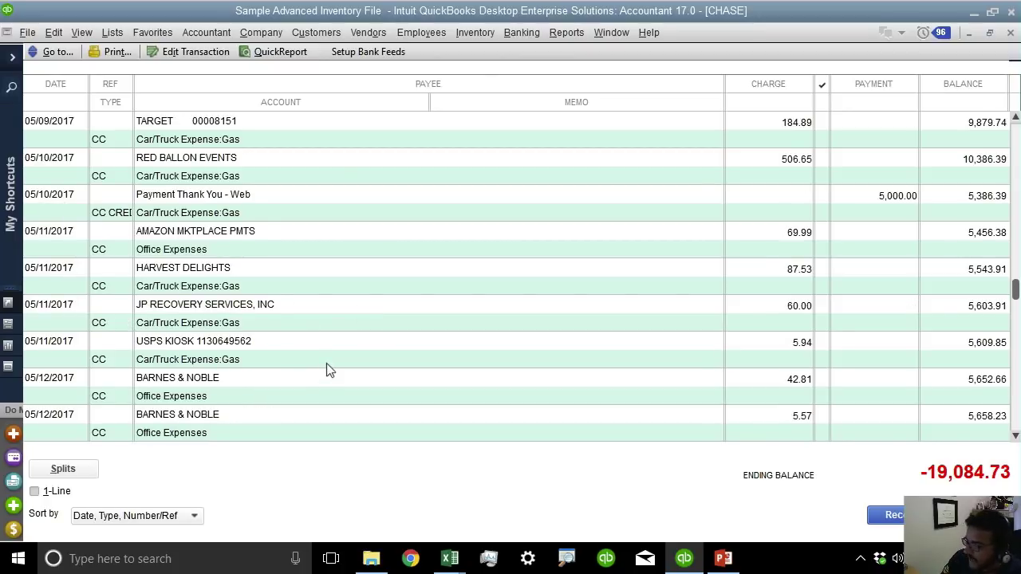
left_click(204, 36)
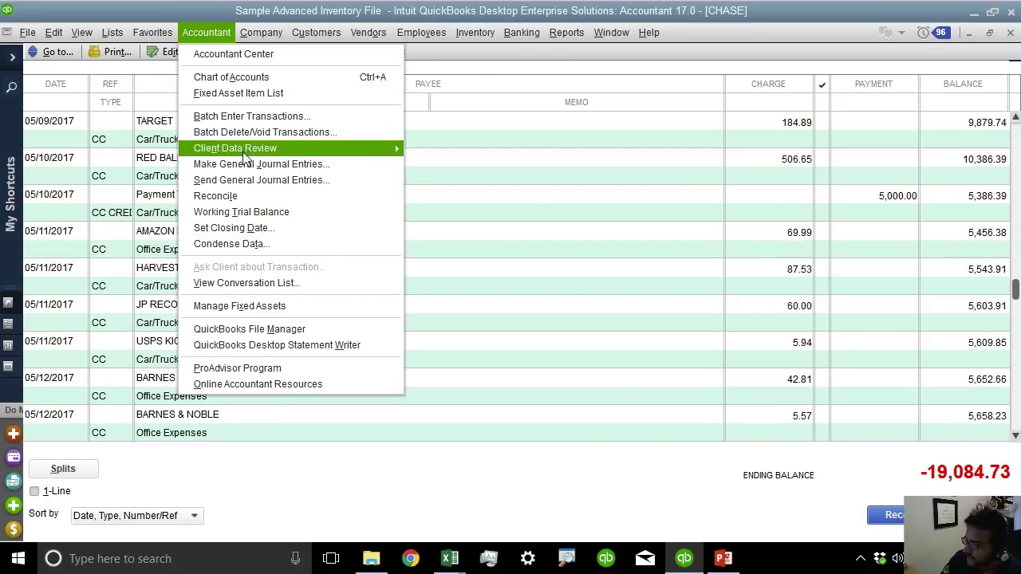
Open Reclassify Transactions with the date range 01/01/2010 to 12/15/2021.
mouse_move(271, 148)
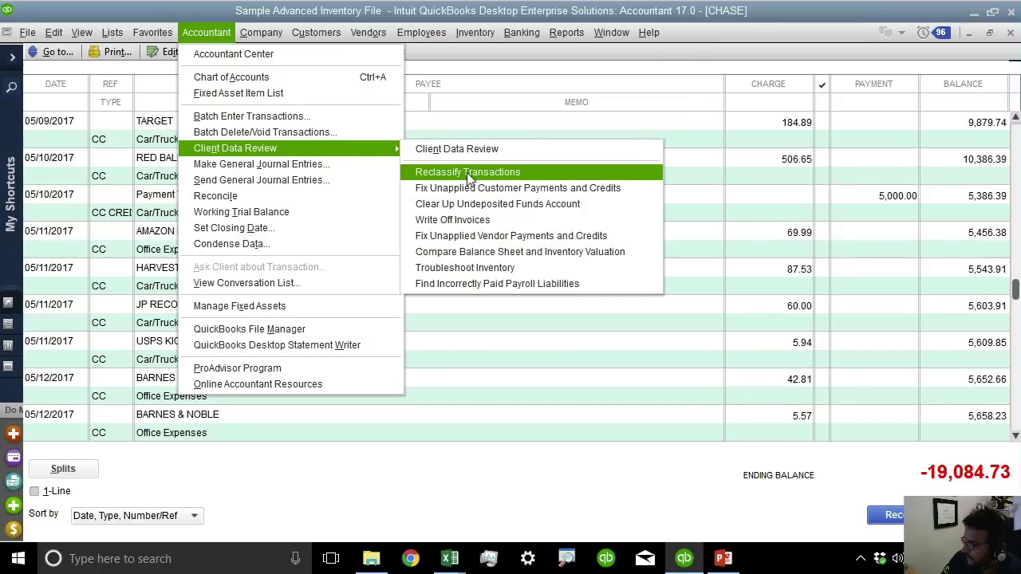
left_click(468, 174)
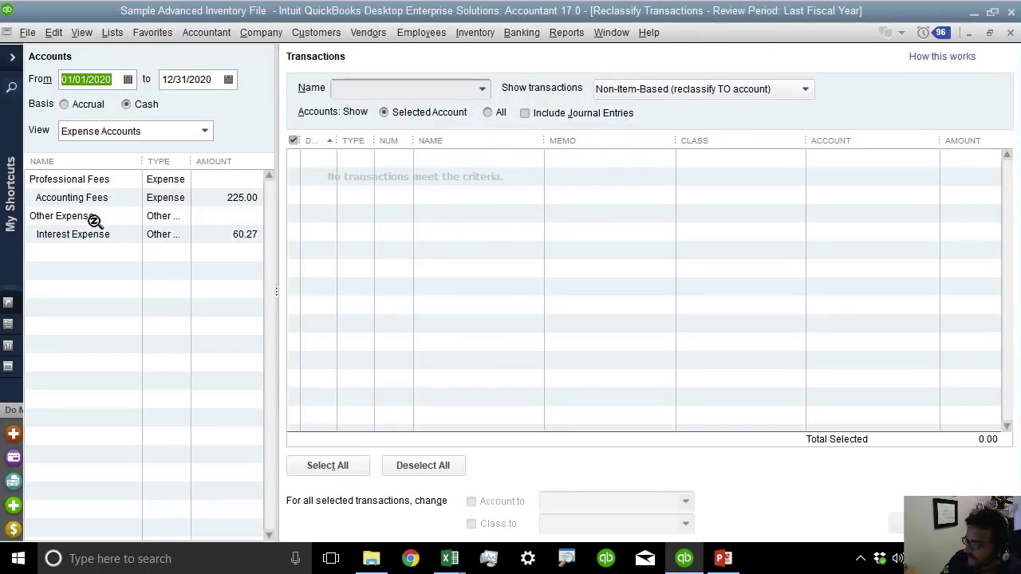
type("12/15/2021")
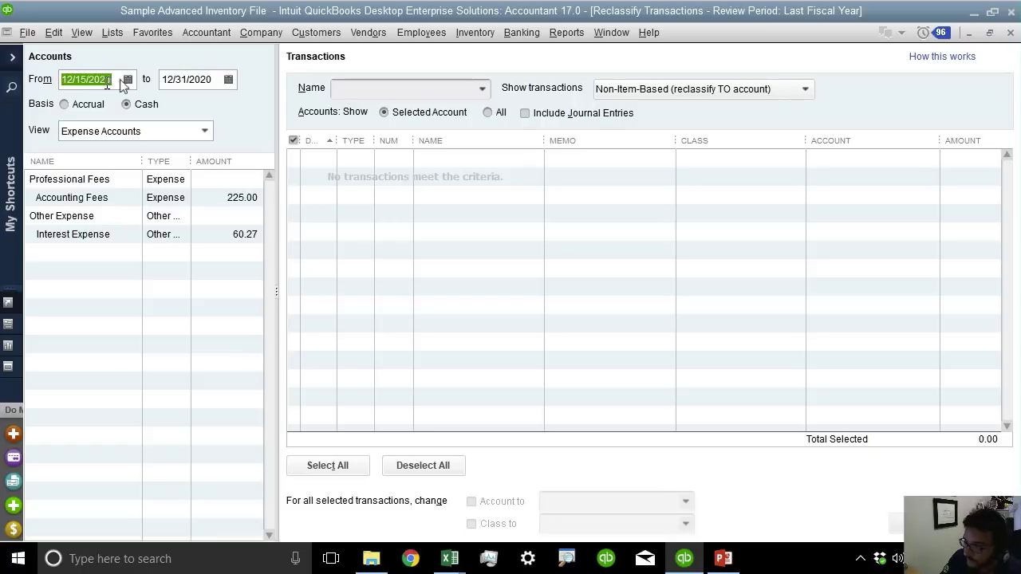
left_click(192, 80)
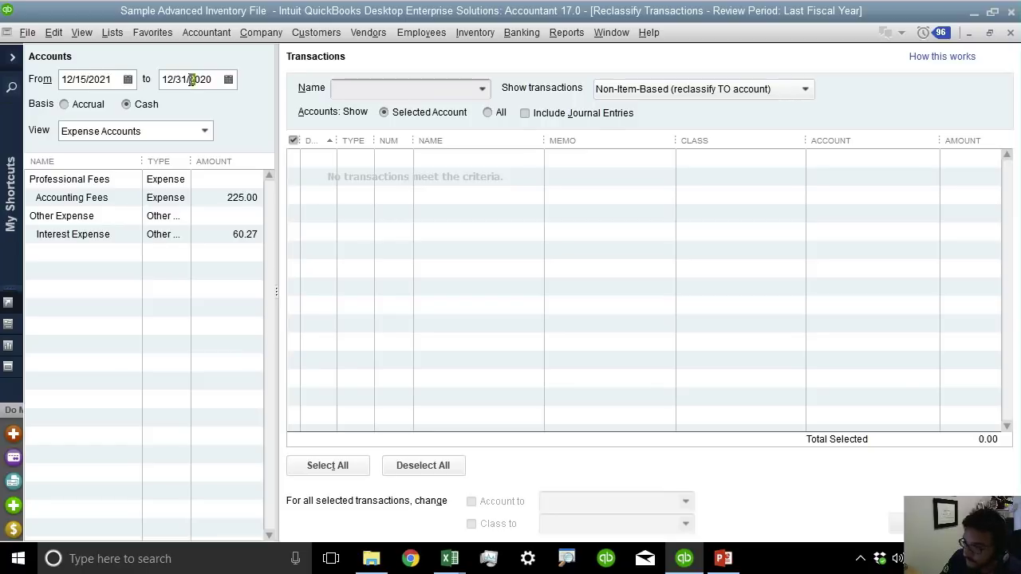
left_click(89, 75)
key("y")
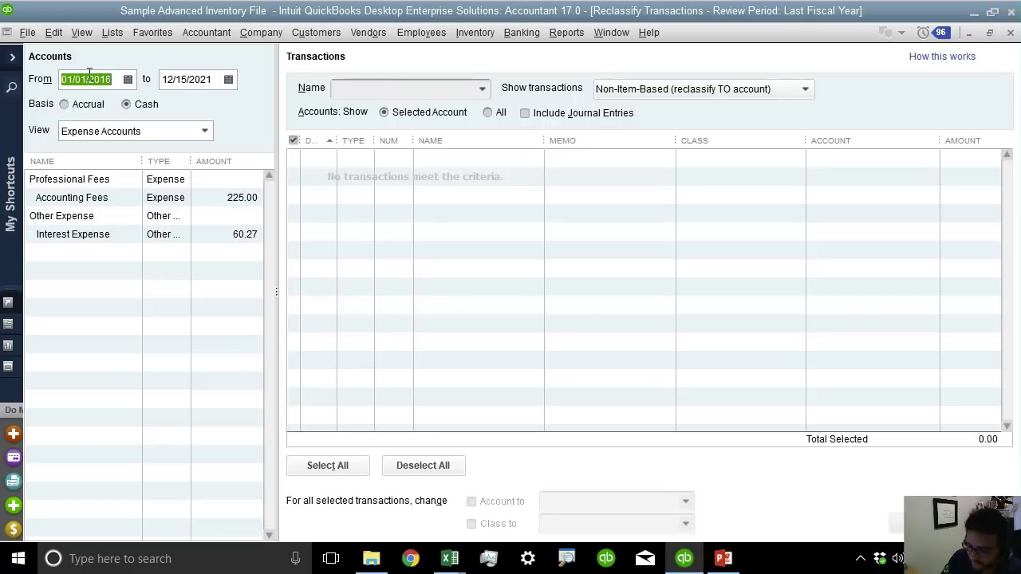
key("y")
key("Tab")
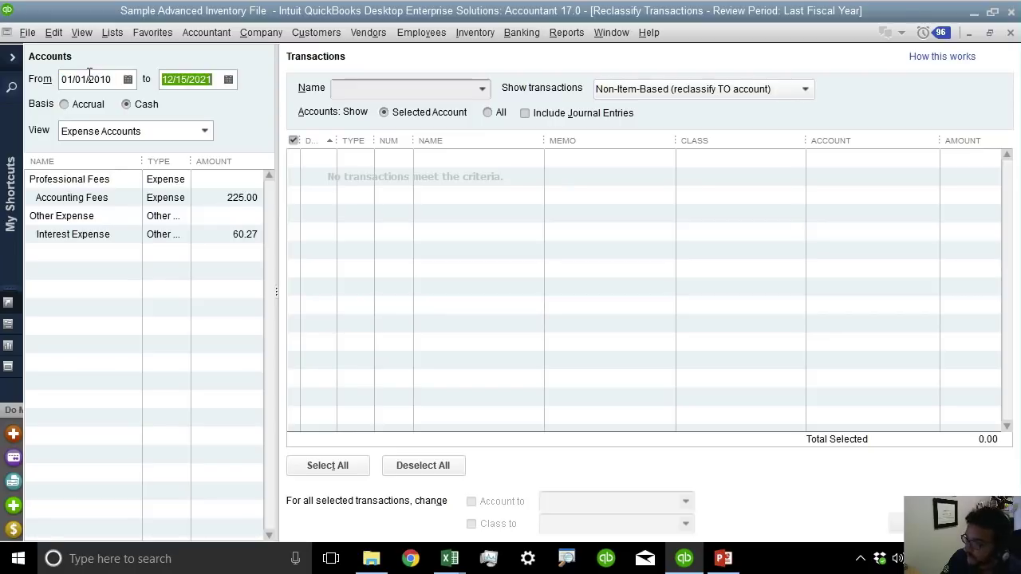
key("Tab")
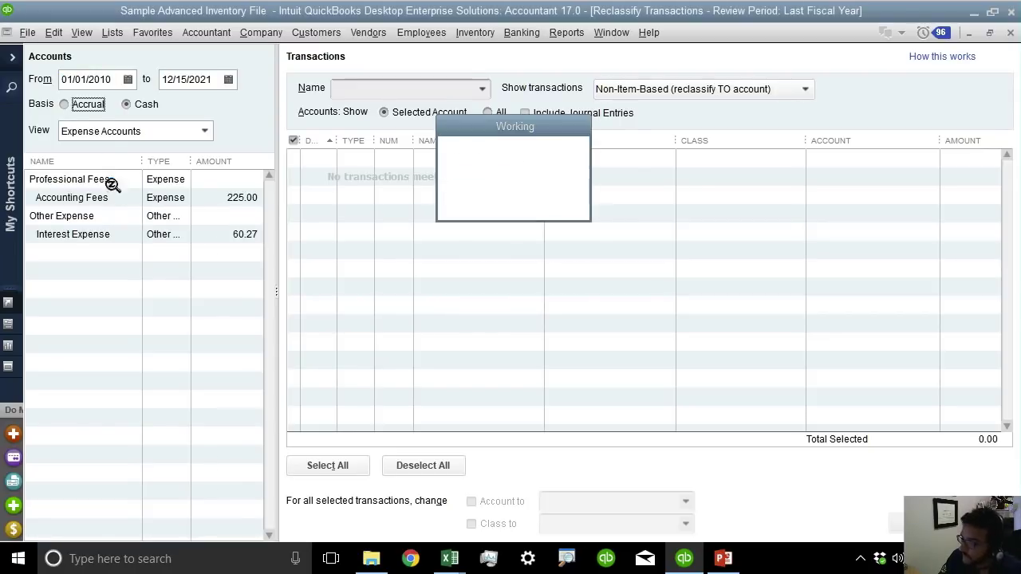
Reclassify the Shell Oil, El Colombiano and USPS Gas charges to Business License & Fees.
left_click(60, 272)
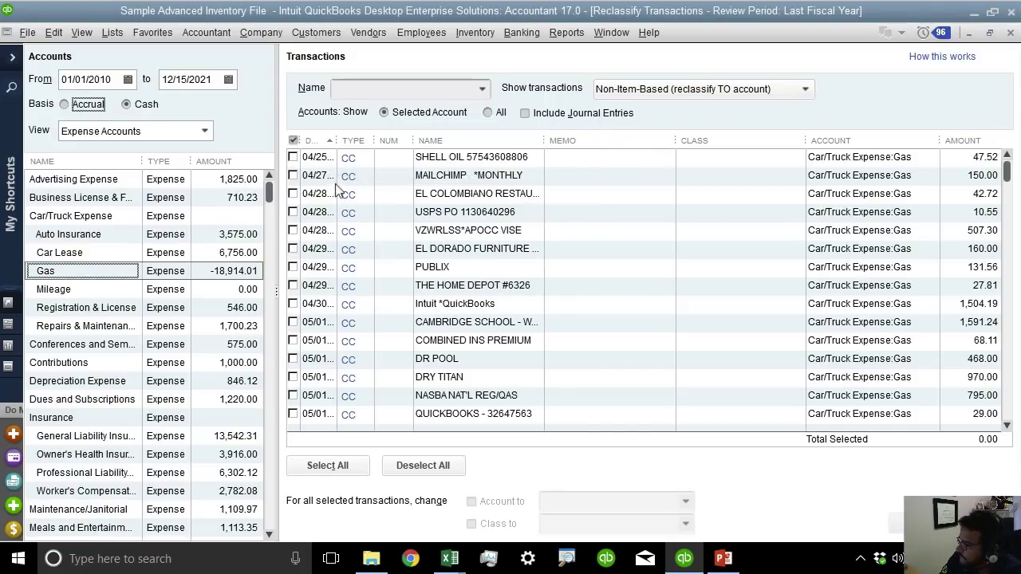
left_click(293, 157)
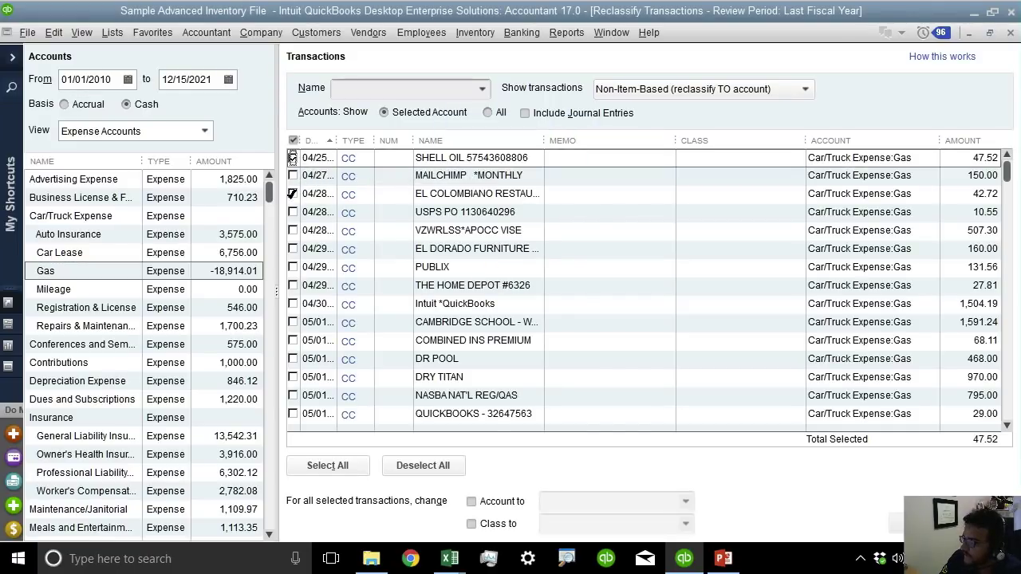
left_click(293, 194)
left_click(292, 213)
left_click(493, 501)
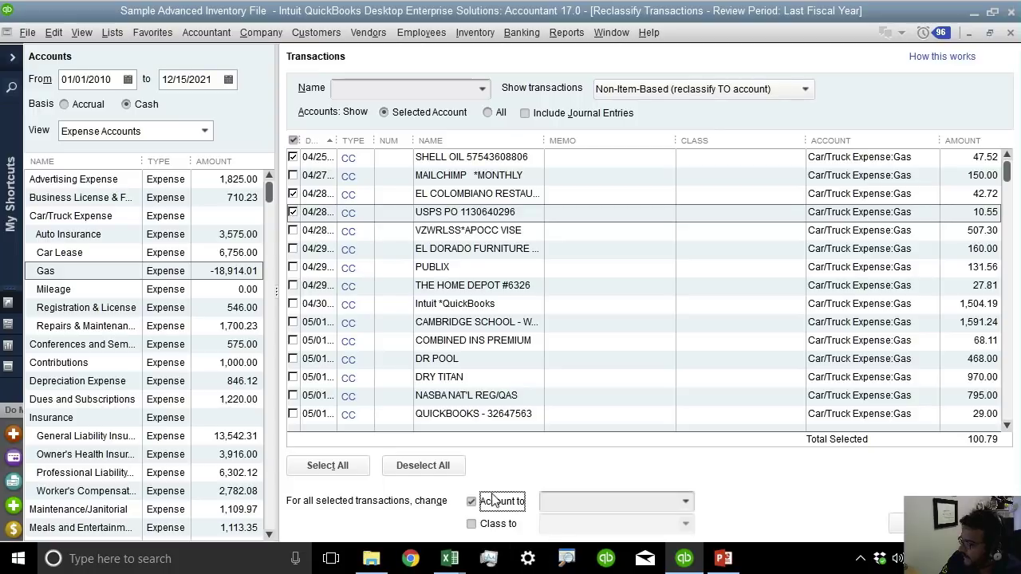
left_click(686, 502)
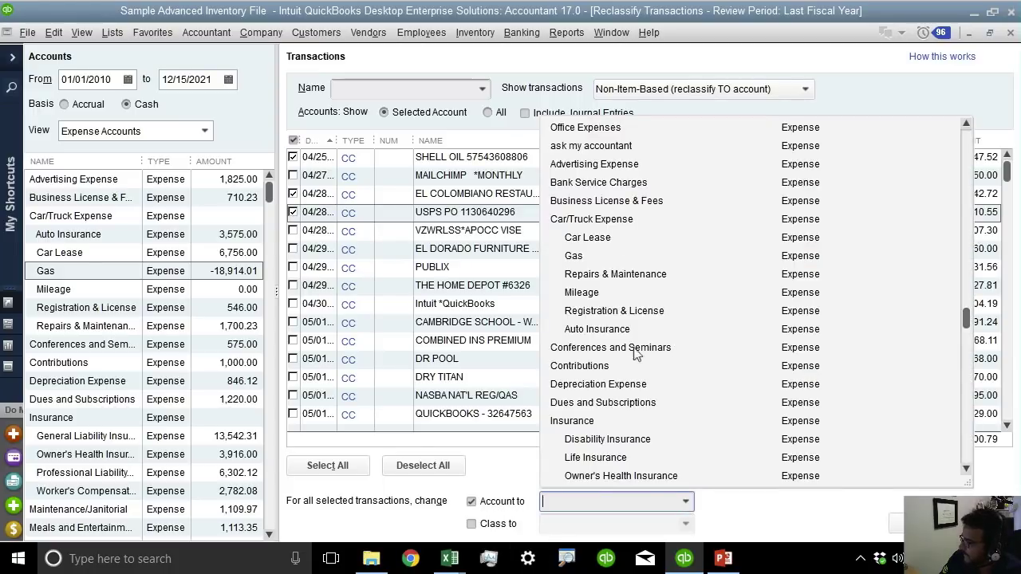
left_click(604, 205)
left_click(898, 526)
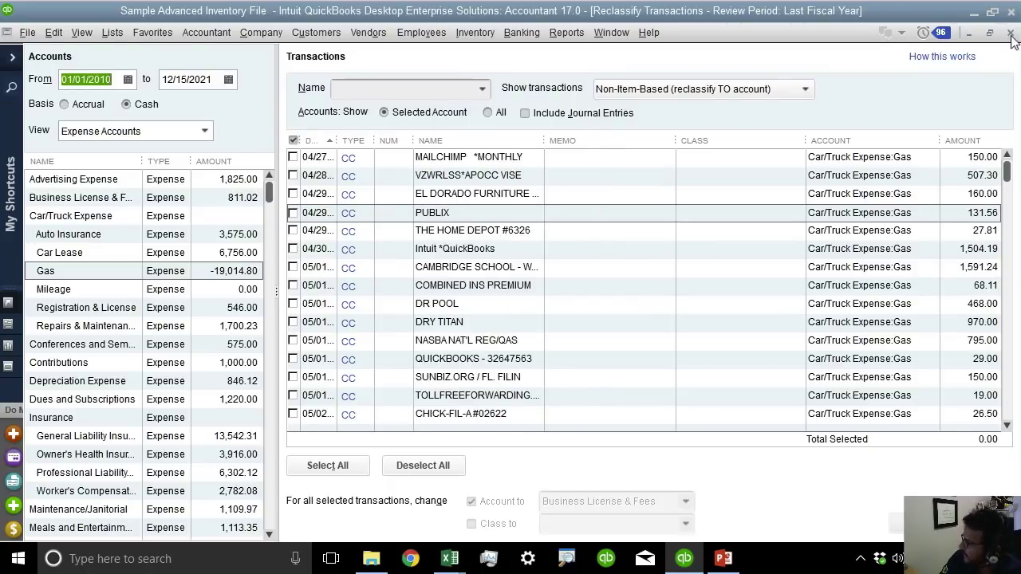
Close the reclassification, CHASE register, chart of accounts and batch entry windows.
left_click(1010, 35)
left_click(1010, 36)
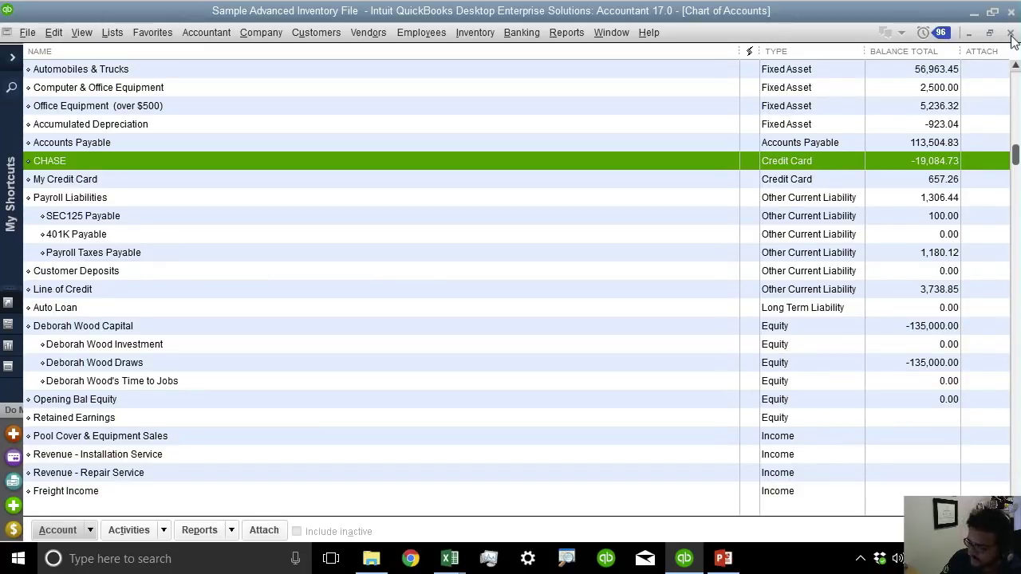
left_click(1010, 35)
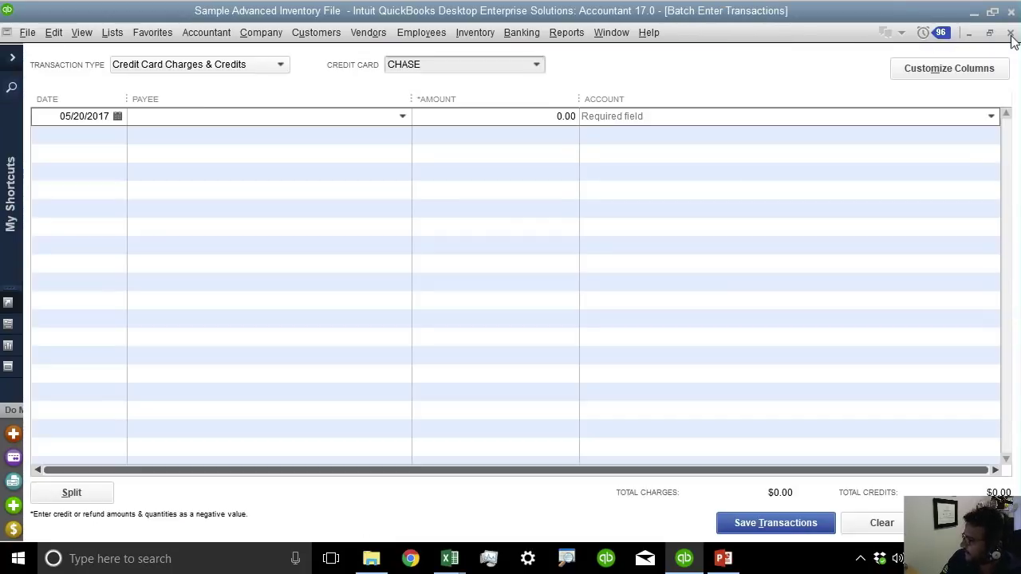
left_click(1011, 36)
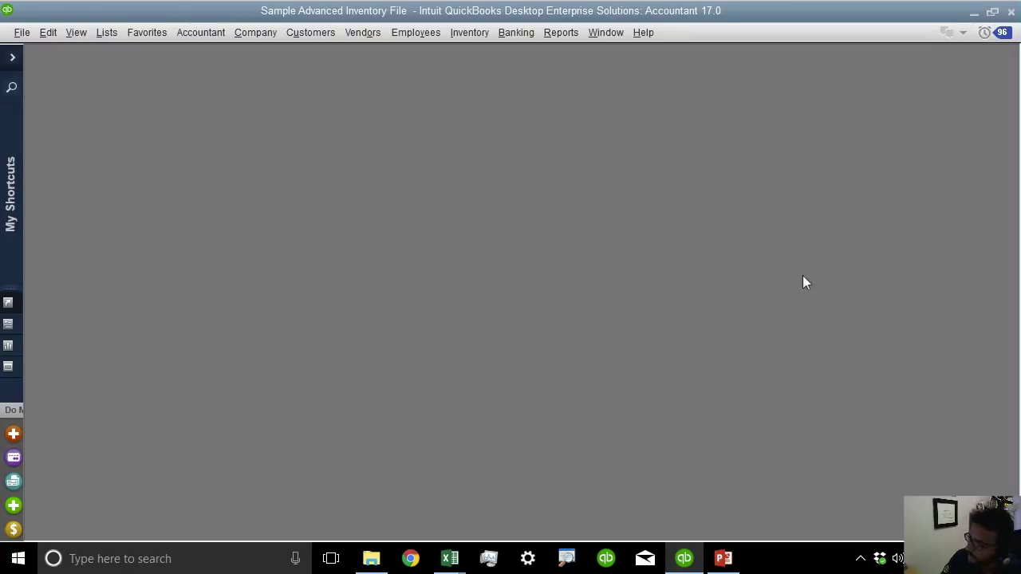
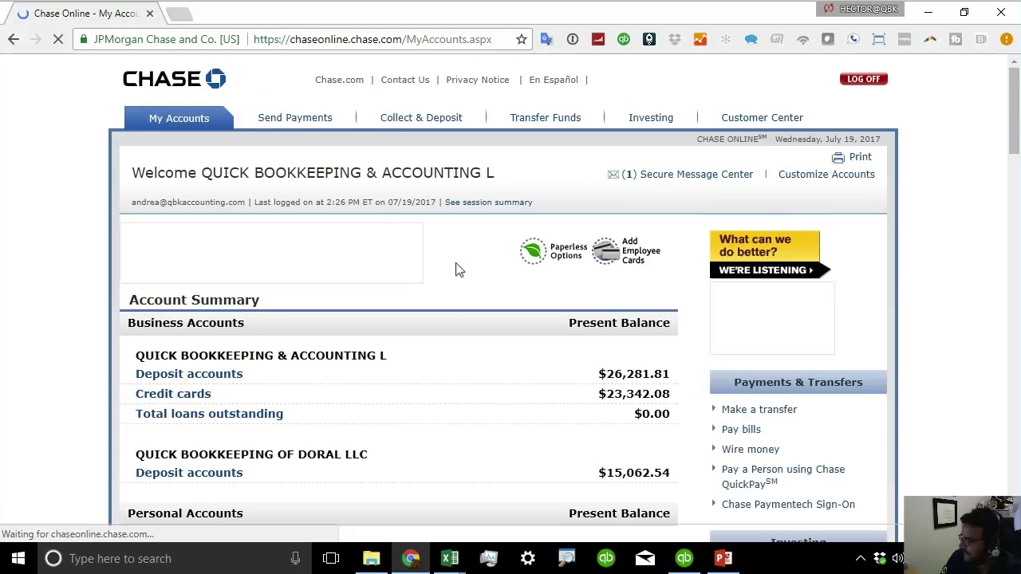
Go from the business credit card's statements list to its Download Activity page.
scroll(422, 391, "down", 1)
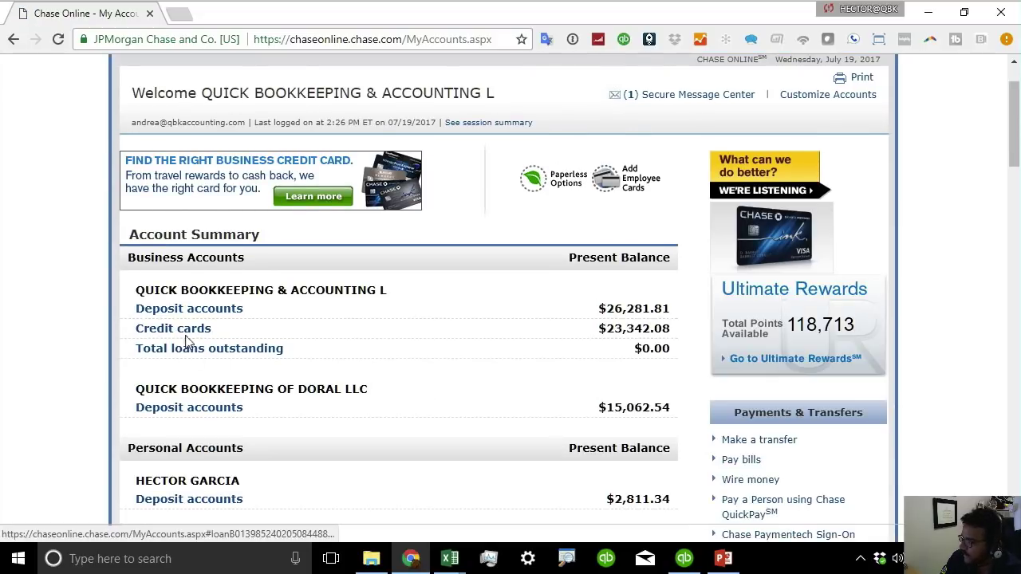
left_click(173, 328)
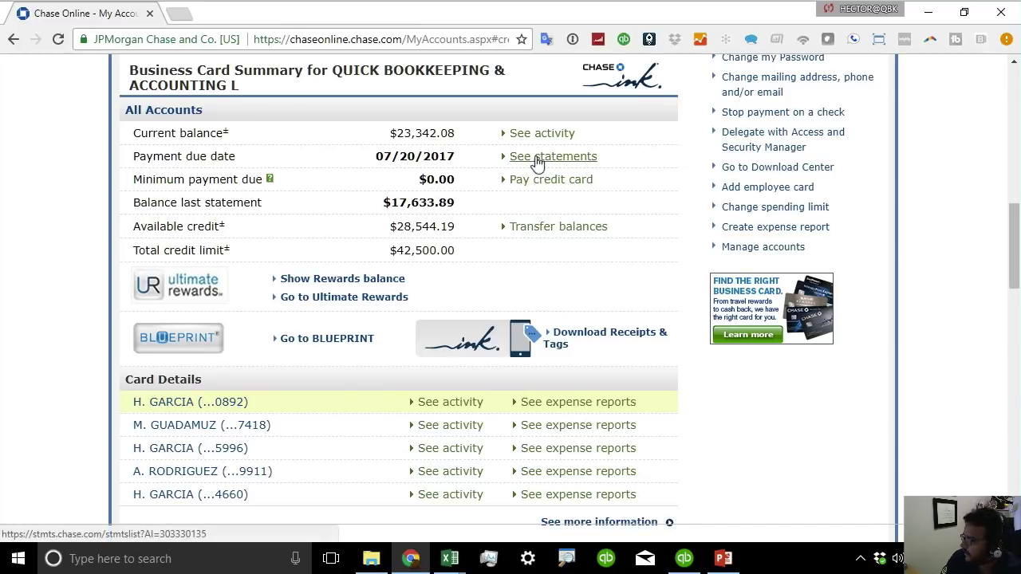
scroll(786, 169, "up", 1)
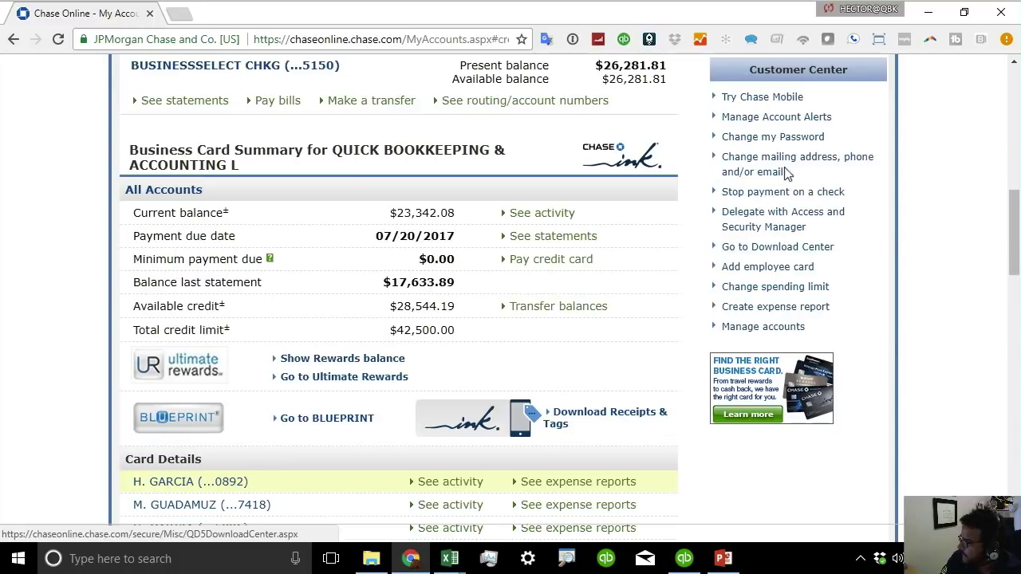
left_click(573, 239)
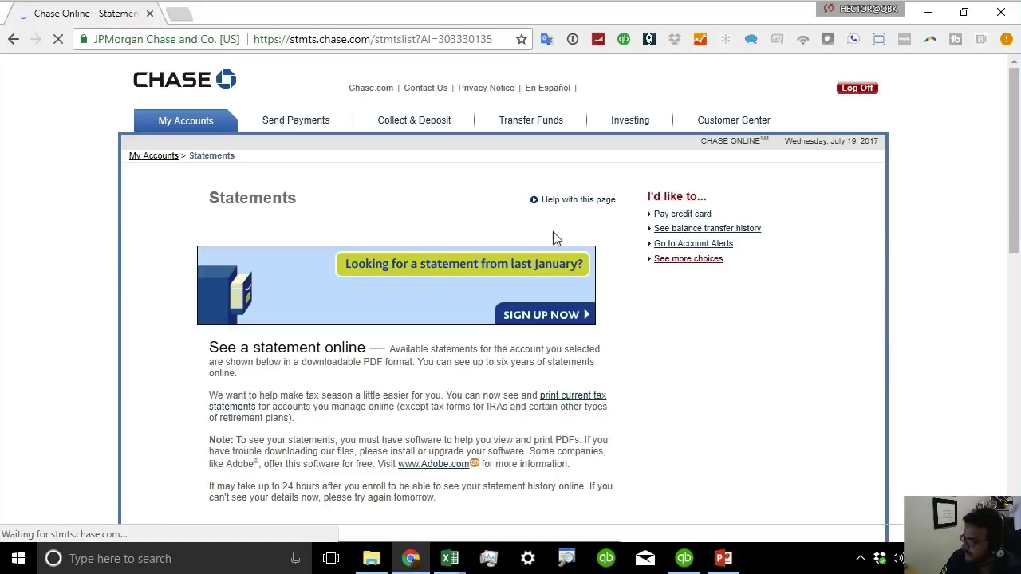
scroll(459, 407, "down", 4)
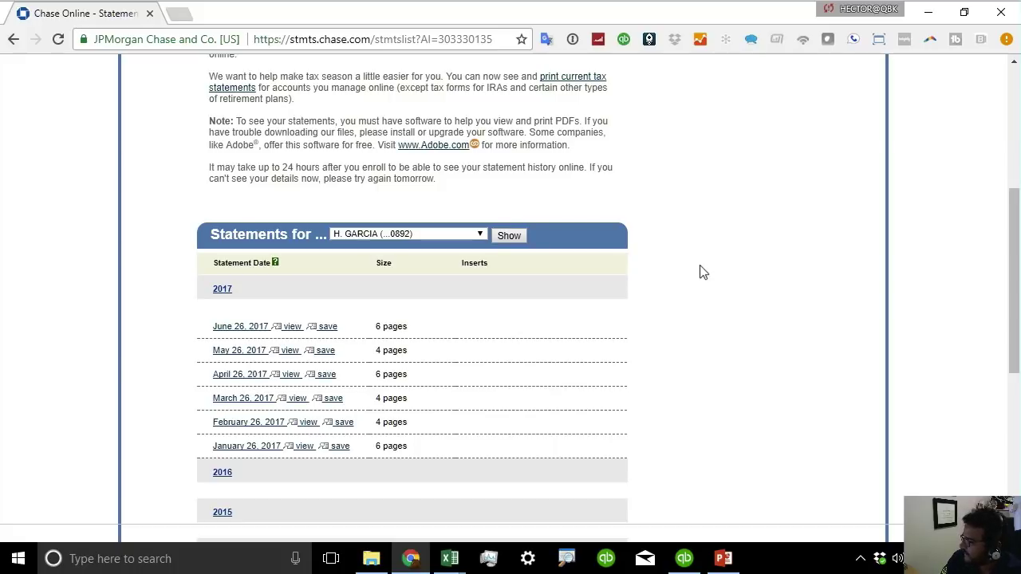
scroll(702, 272, "up", 2)
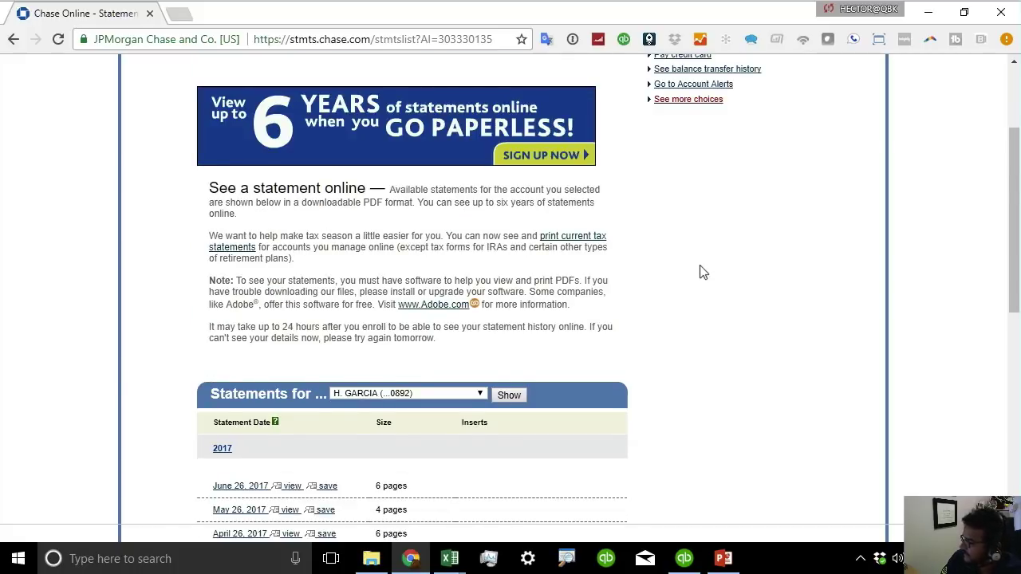
scroll(702, 272, "up", 2)
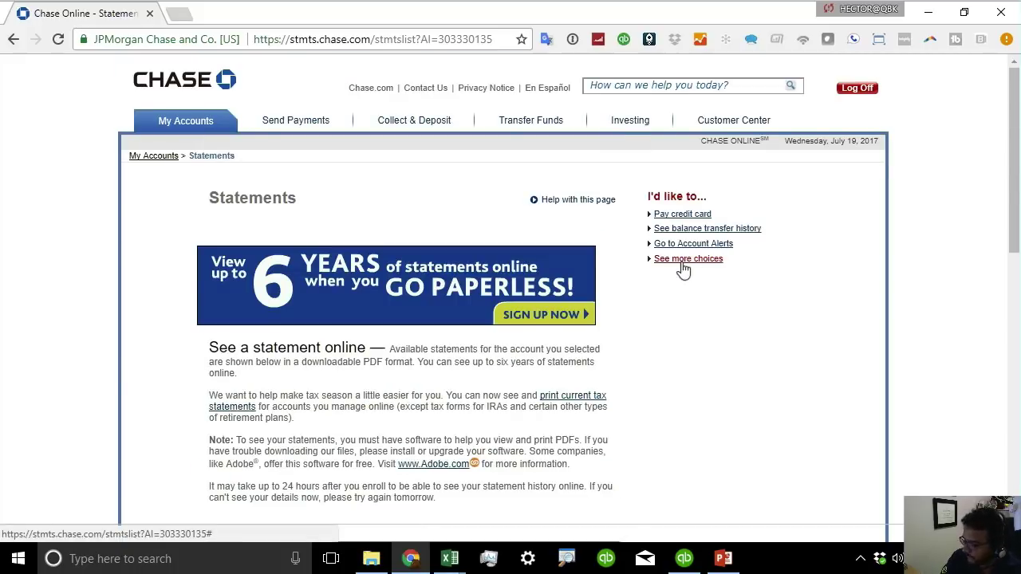
left_click(682, 261)
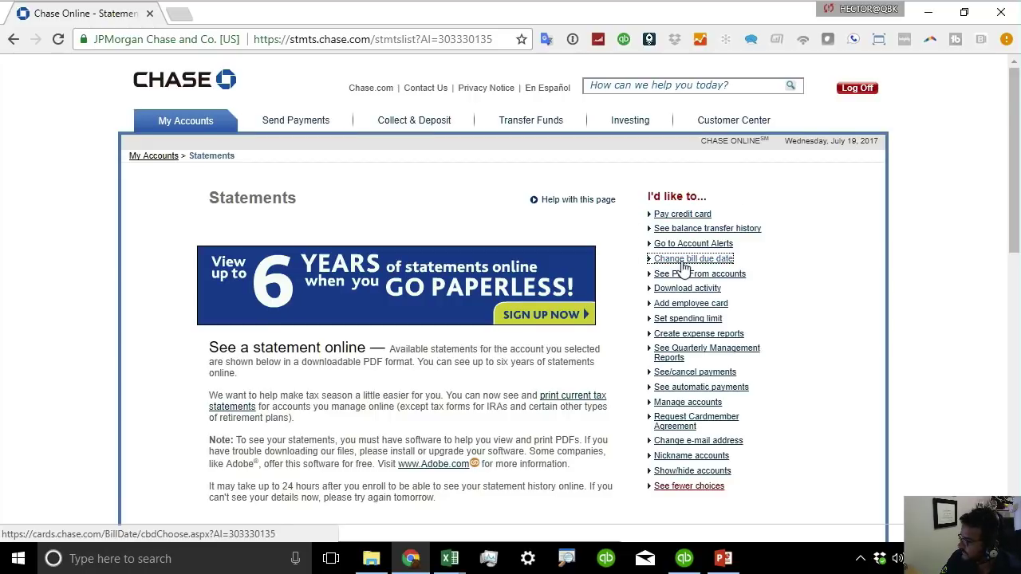
left_click(686, 290)
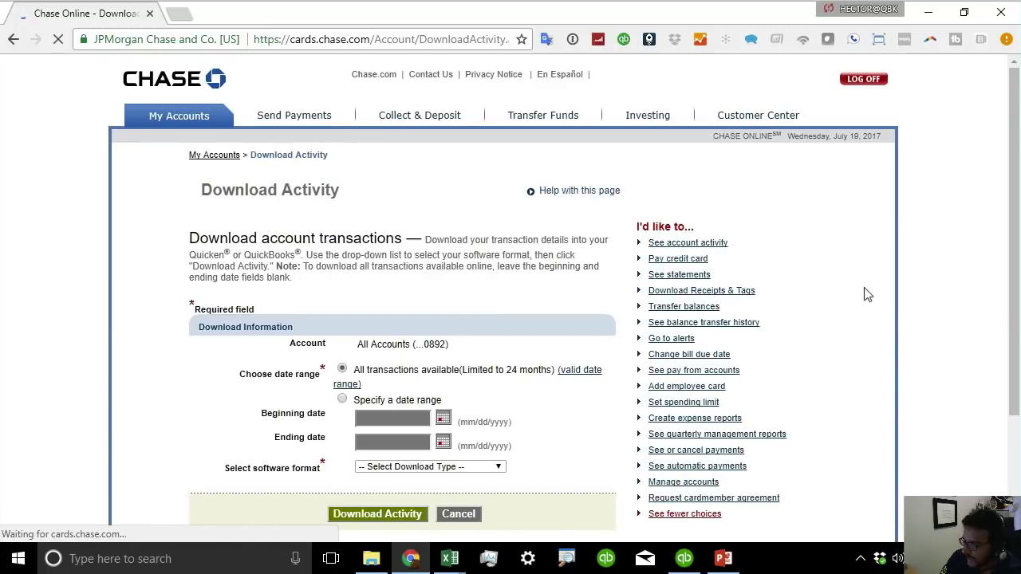
Download the card's 2638 transactions as a QuickBooks Web Connect QBO file.
scroll(461, 409, "down", 2)
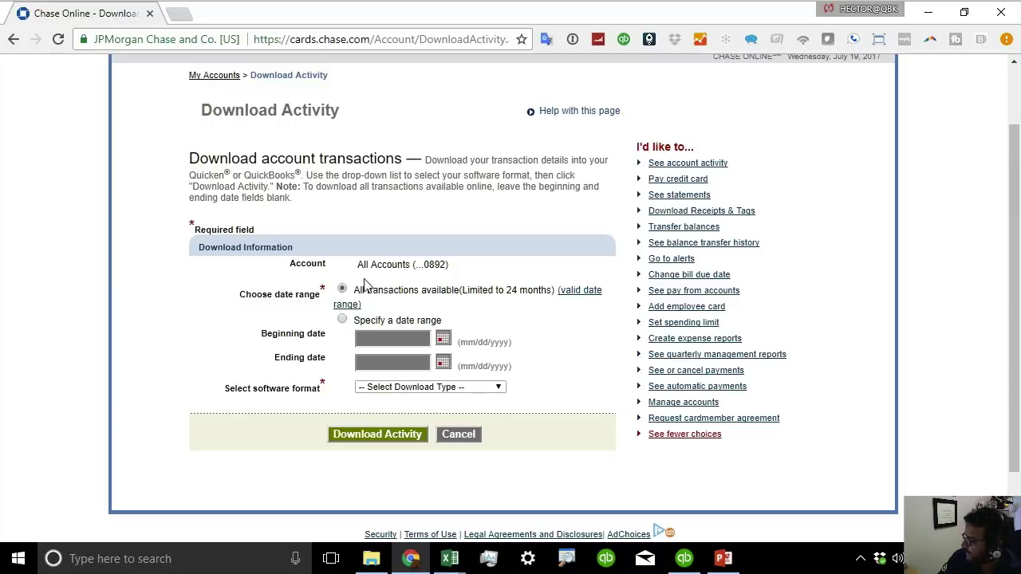
left_click(418, 390)
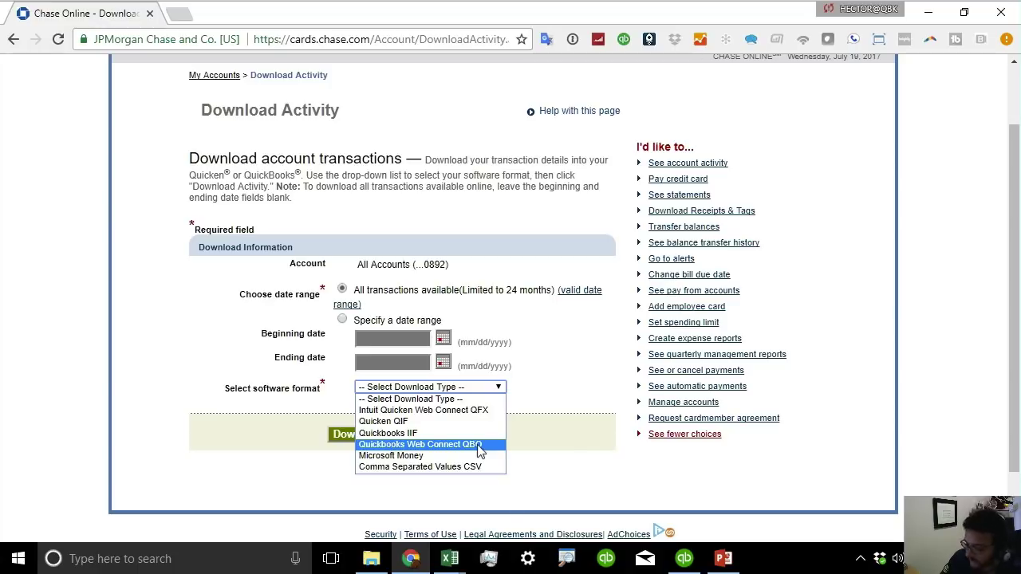
key("ctrl")
key("ctrl")
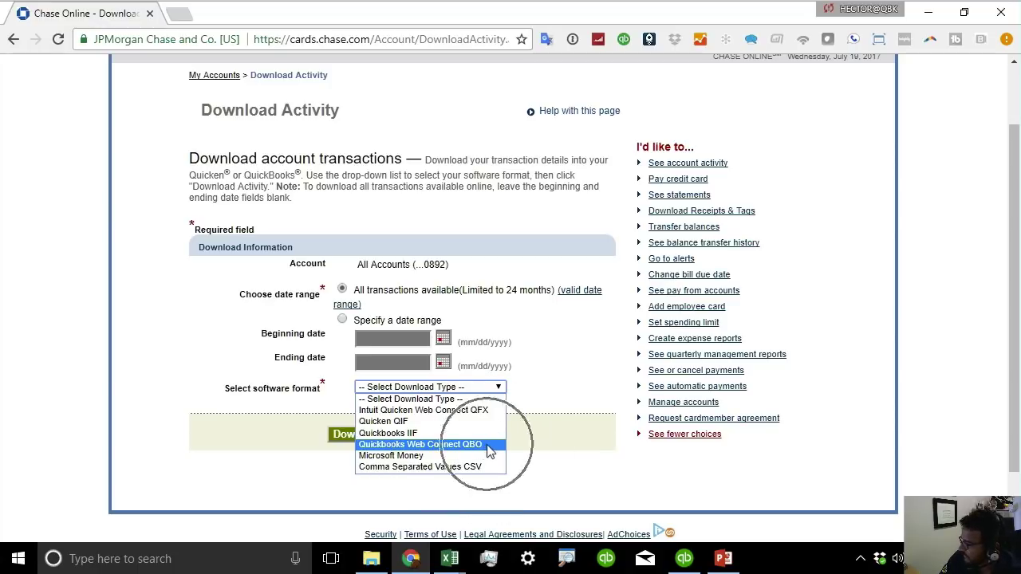
left_click(489, 448)
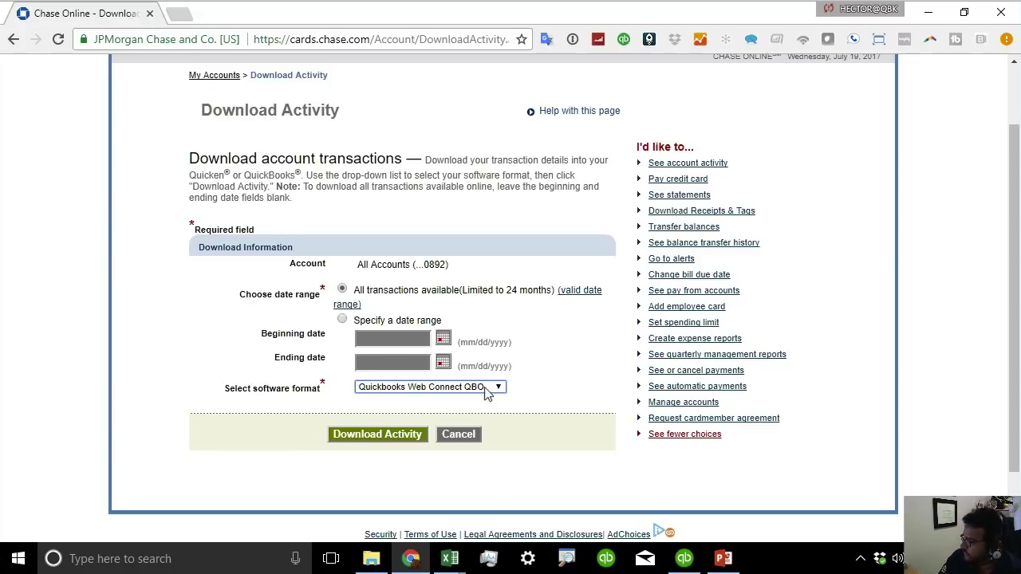
left_click(384, 434)
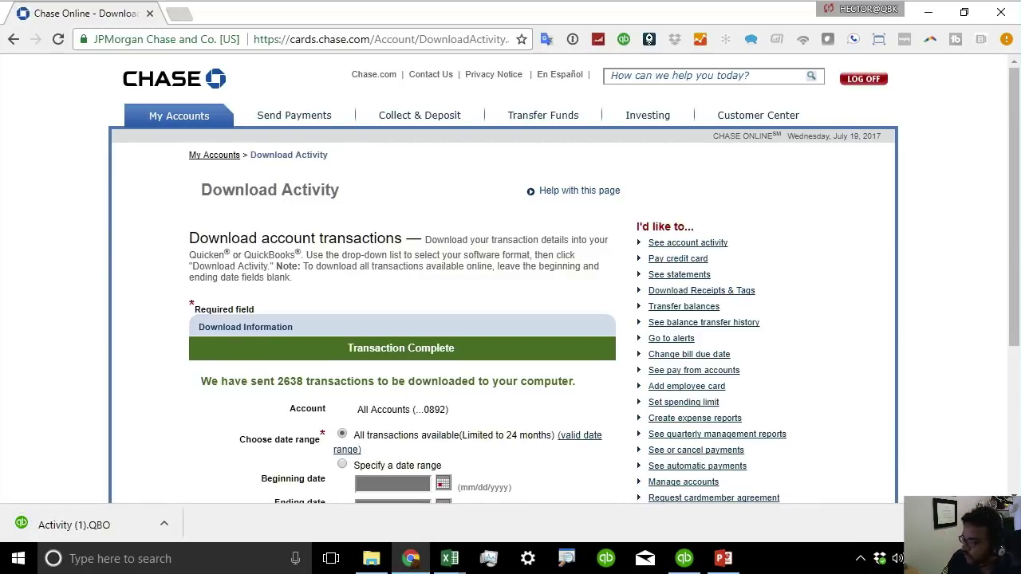
Check the other open windows, then close the Chrome browser window.
left_click(964, 12)
left_click(973, 12)
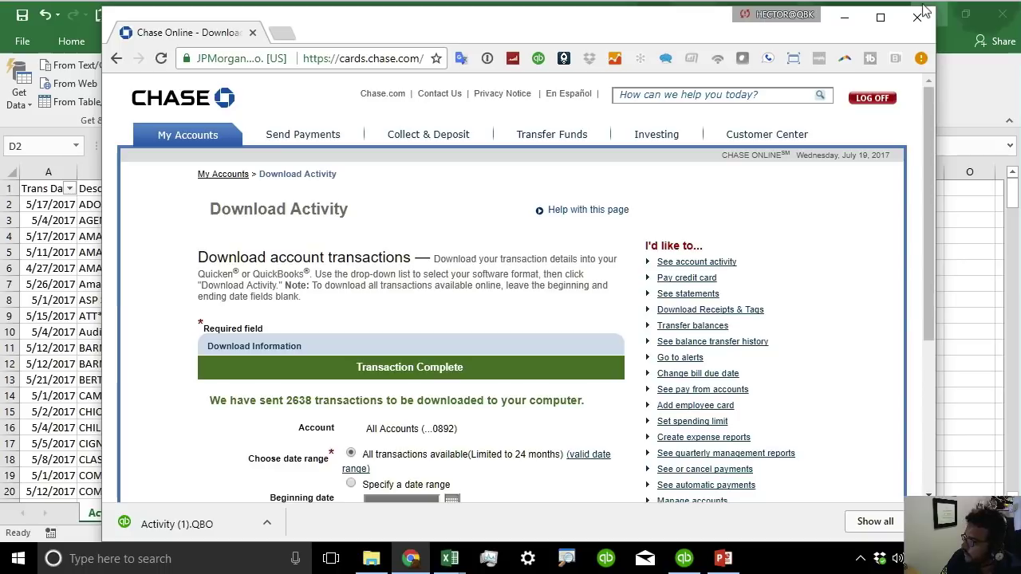
left_click(945, 24)
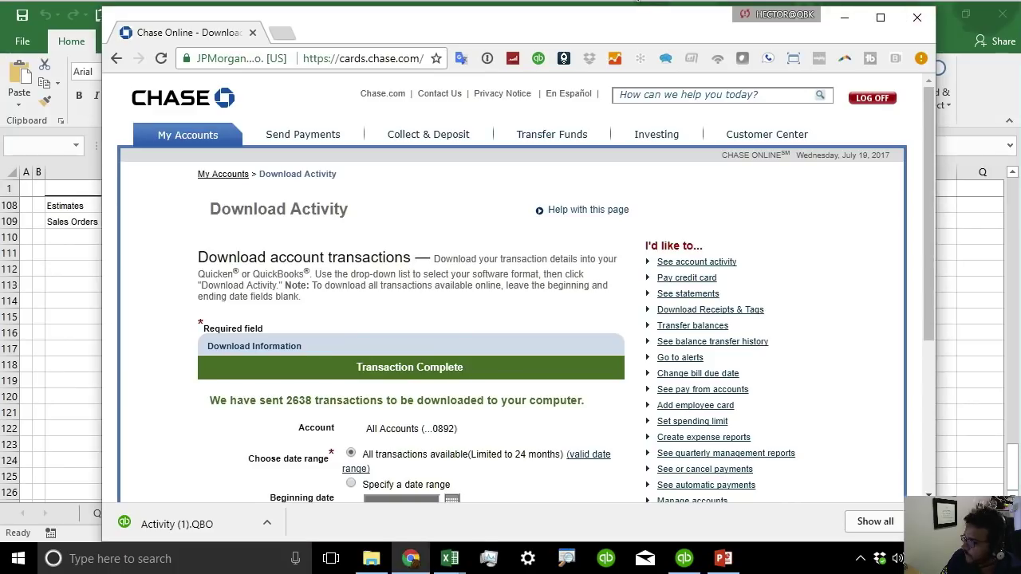
left_click(945, 25)
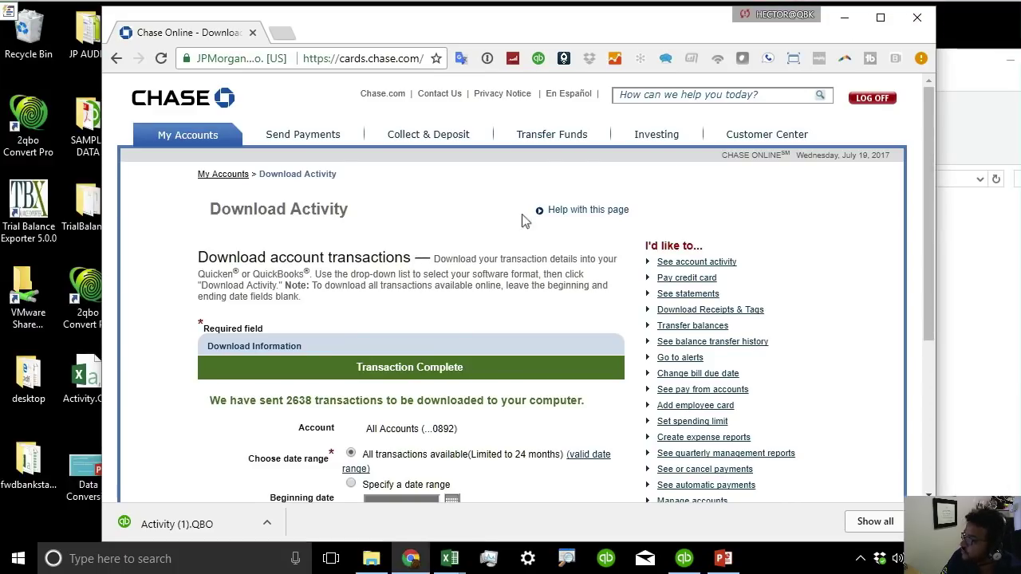
key("alt+Tab")
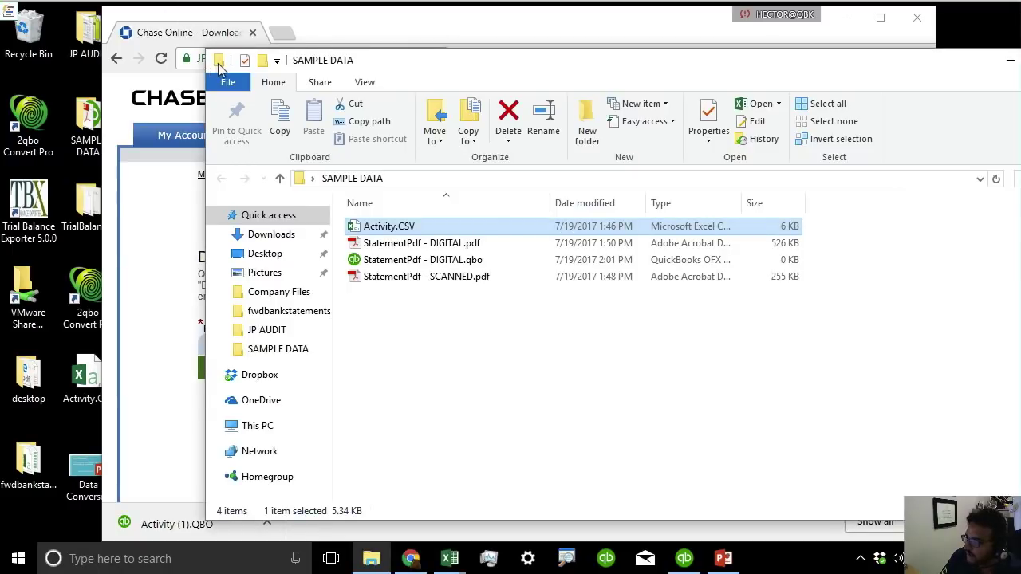
key("alt+Tab")
scroll(453, 469, "down", 2)
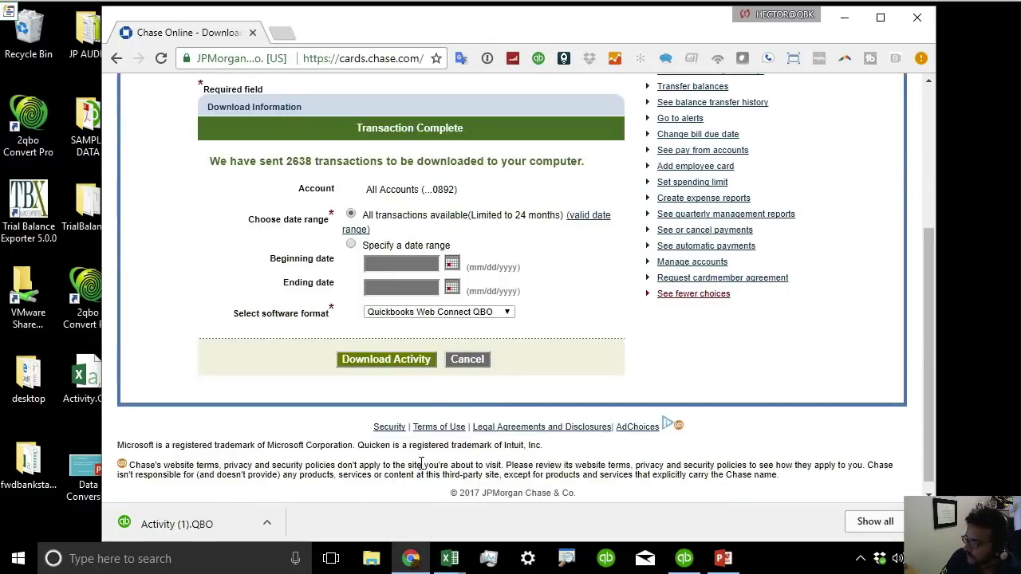
left_click_drag(171, 524, 976, 139)
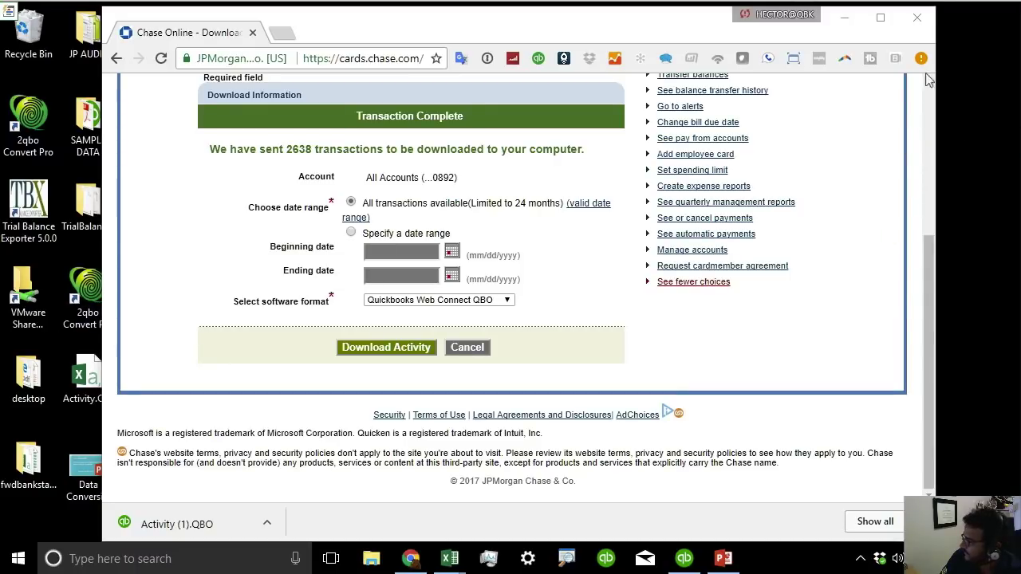
left_click(918, 16)
Attempt a Web Connect import, which Bank Feeds blocks for the sample company.
left_click(684, 558)
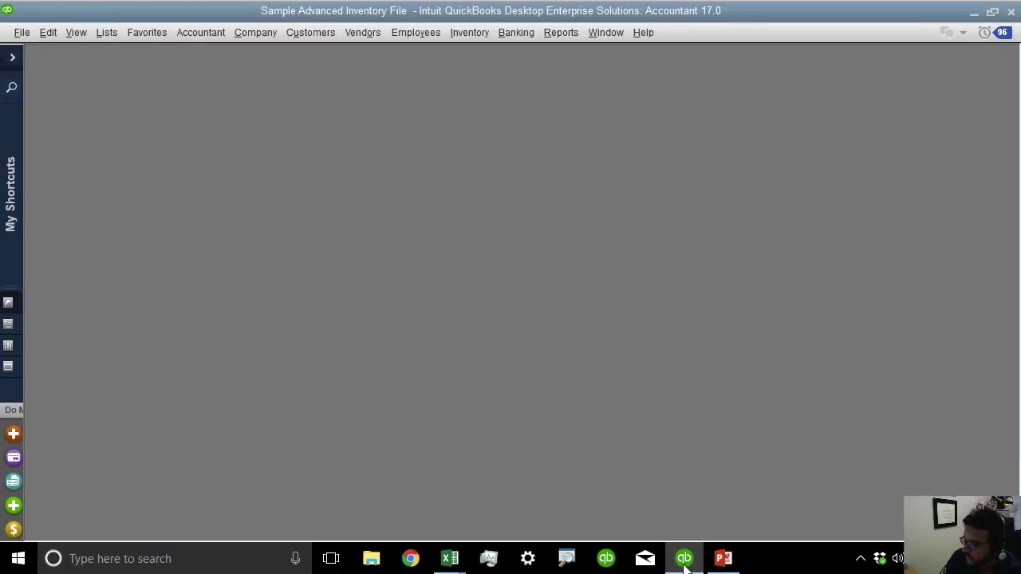
left_click(22, 33)
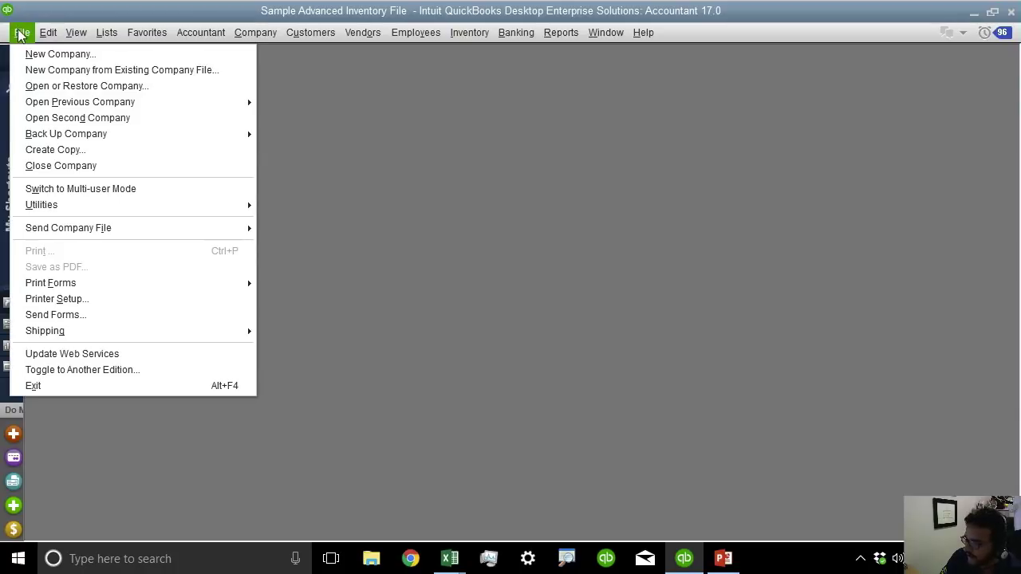
mouse_move(102, 207)
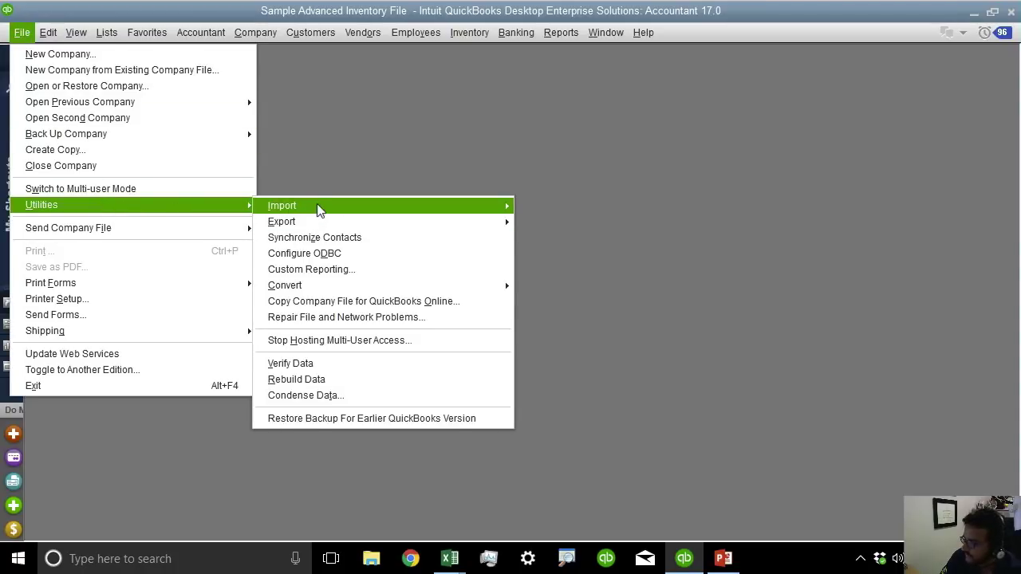
mouse_move(354, 212)
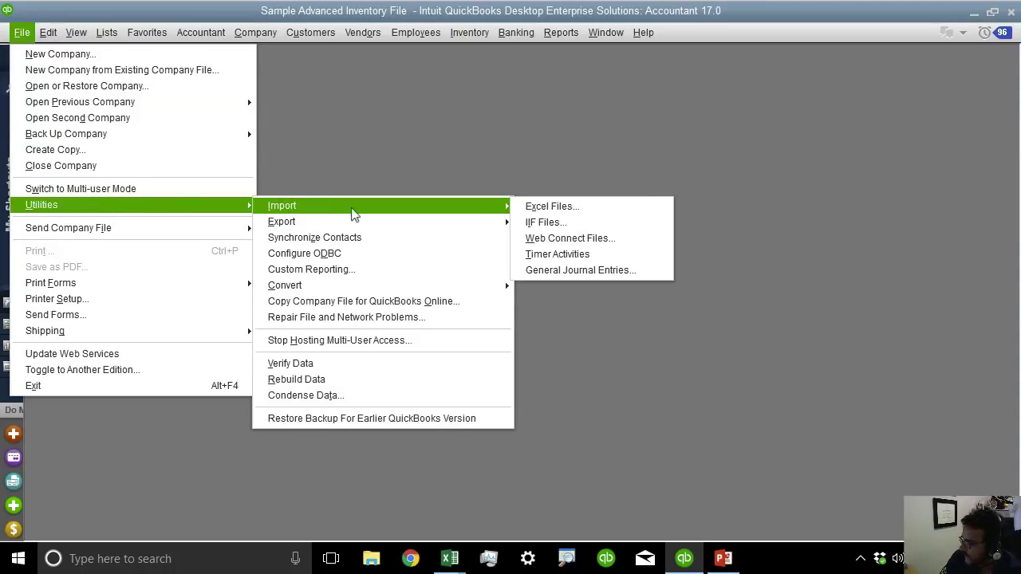
left_click(594, 240)
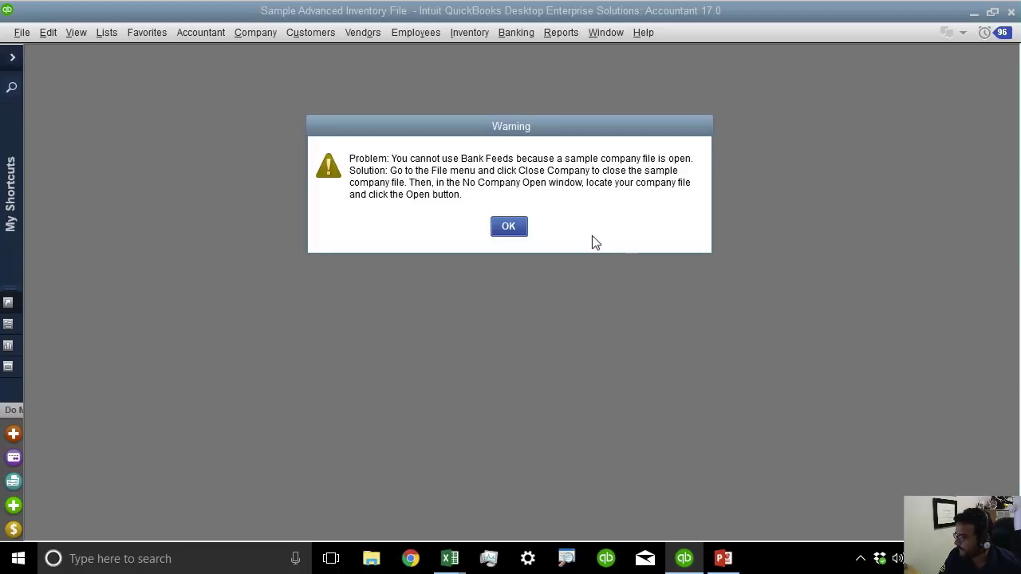
left_click(511, 229)
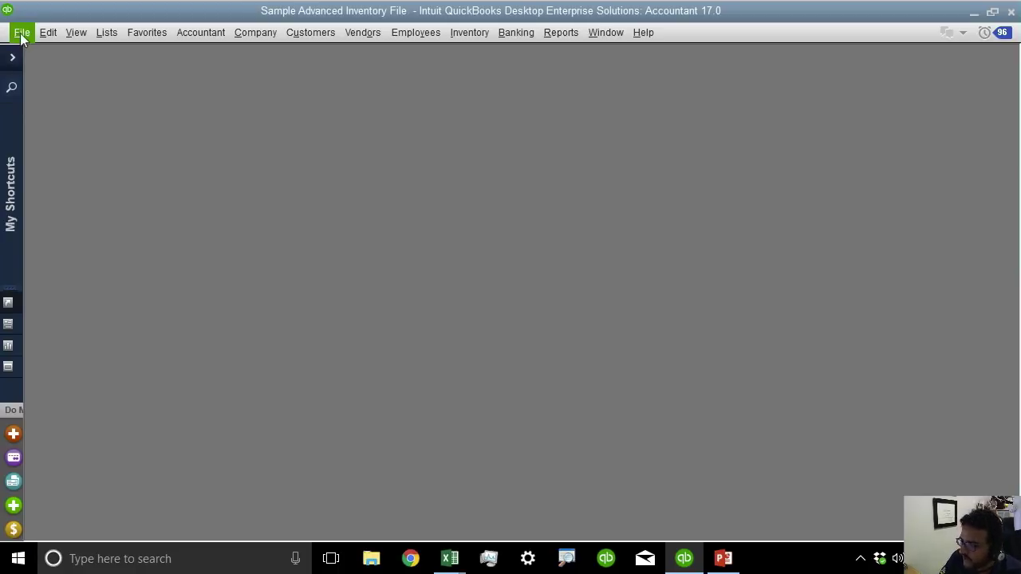
Try reopening REPORT SAMPLE FILE.qbw, which is not found, and return to the File menu.
left_click(21, 36)
mouse_move(138, 101)
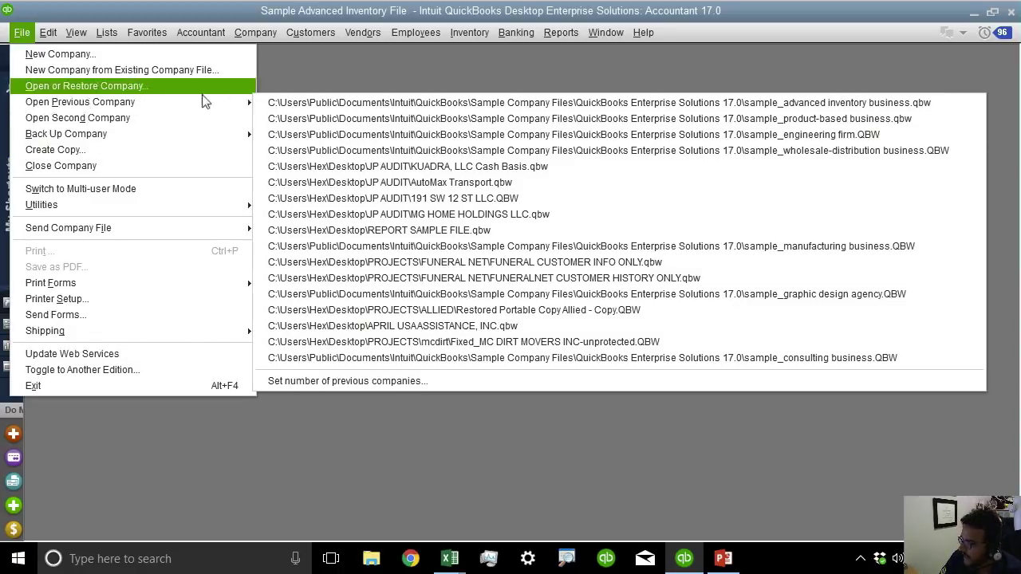
left_click(435, 230)
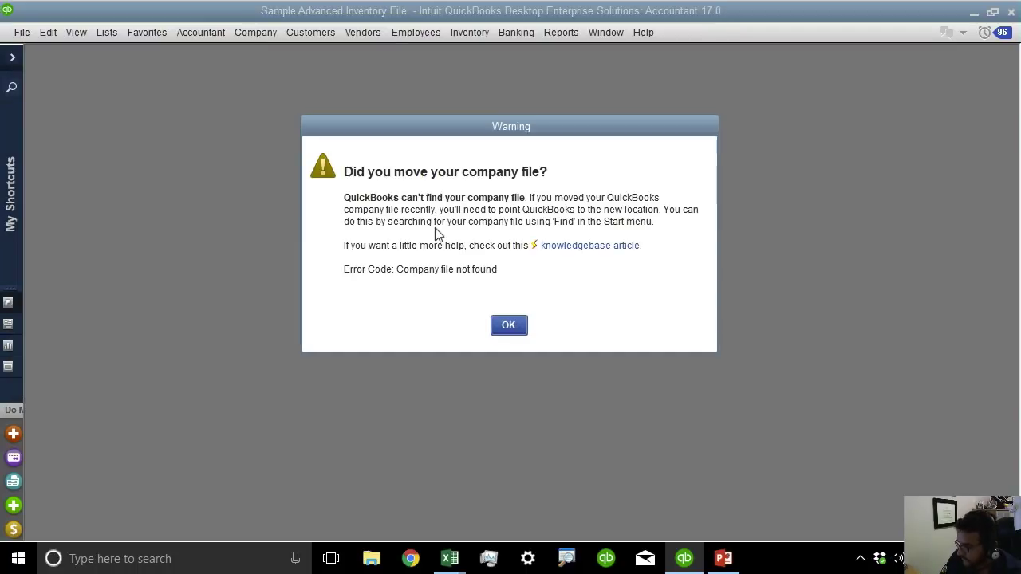
left_click(508, 325)
left_click(21, 33)
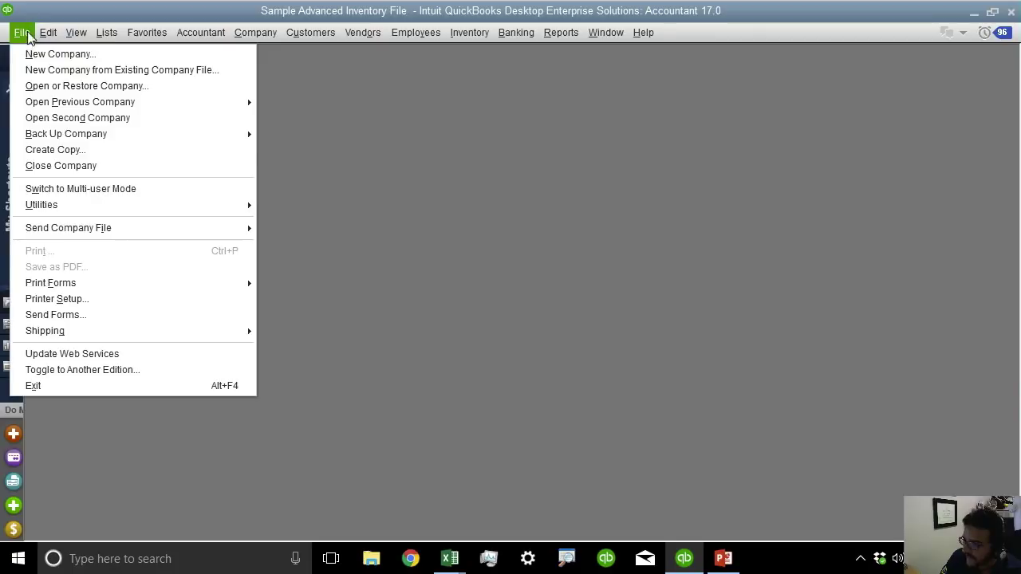
Close the company and try opening FUNERAL CUSTOMER INFO ONLY and Fixed_MC DIRT MOVERS, both missing.
left_click(68, 165)
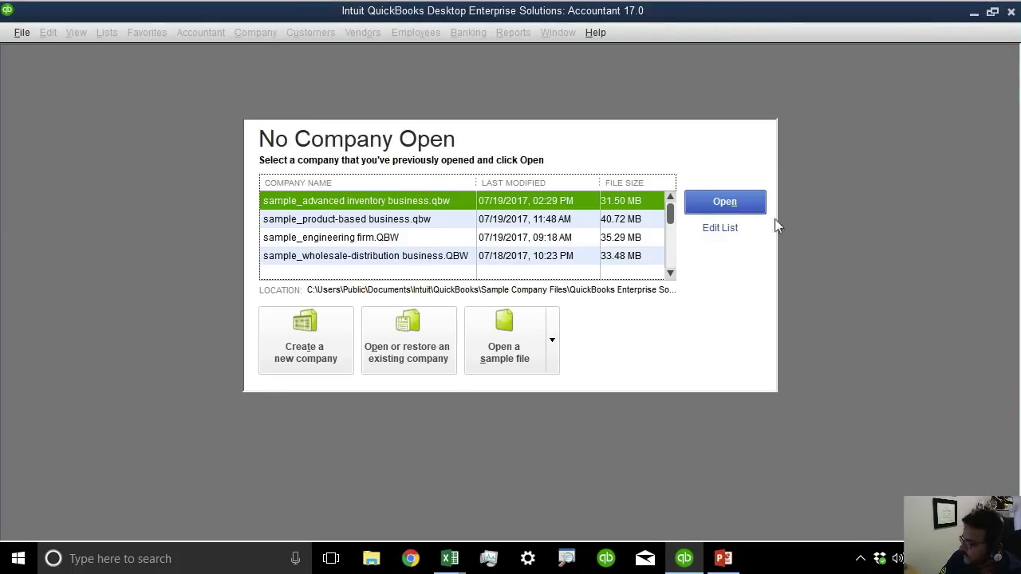
scroll(665, 254, "down", 2)
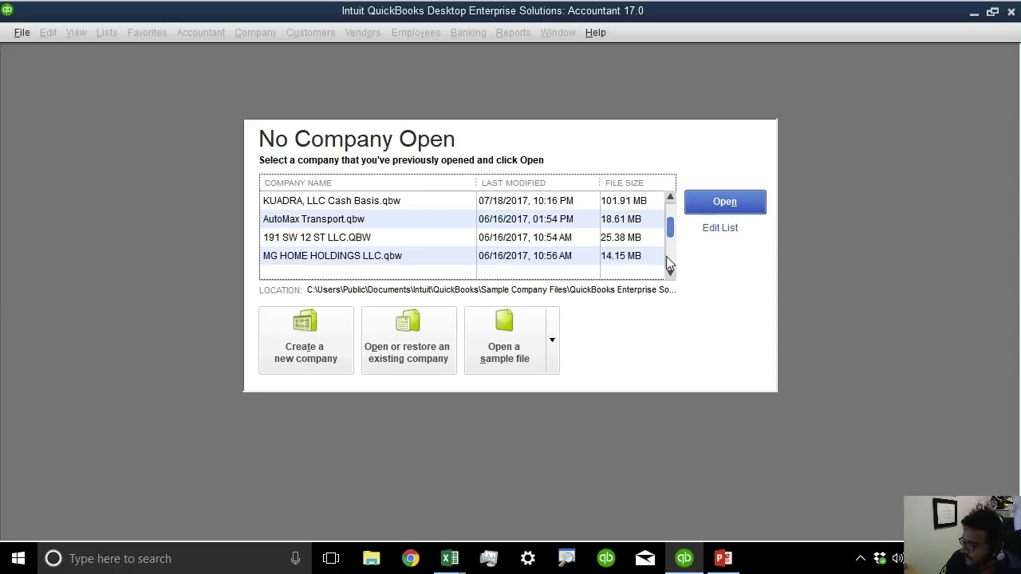
scroll(665, 256, "down", 2)
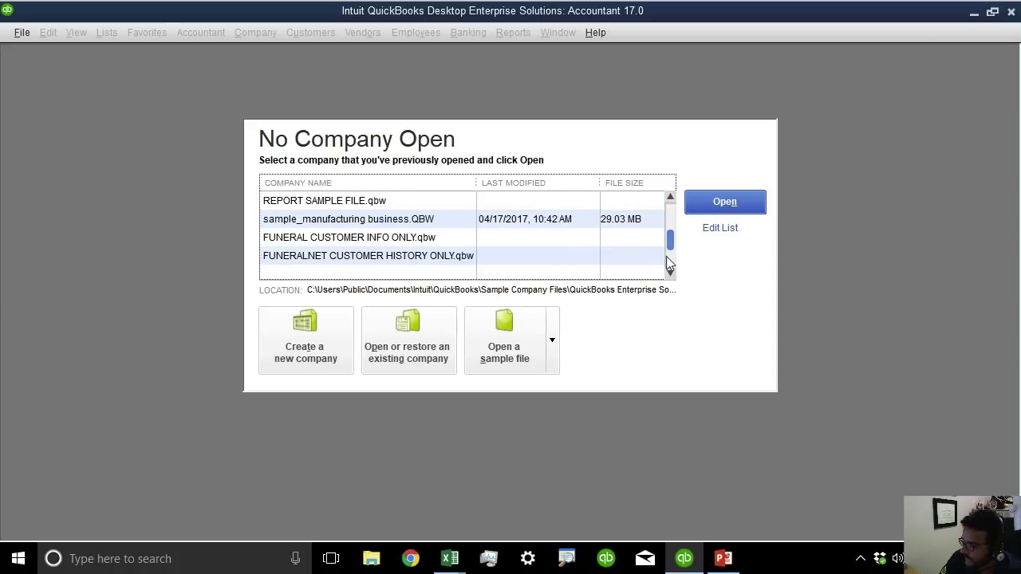
double_click(406, 238)
left_click(509, 323)
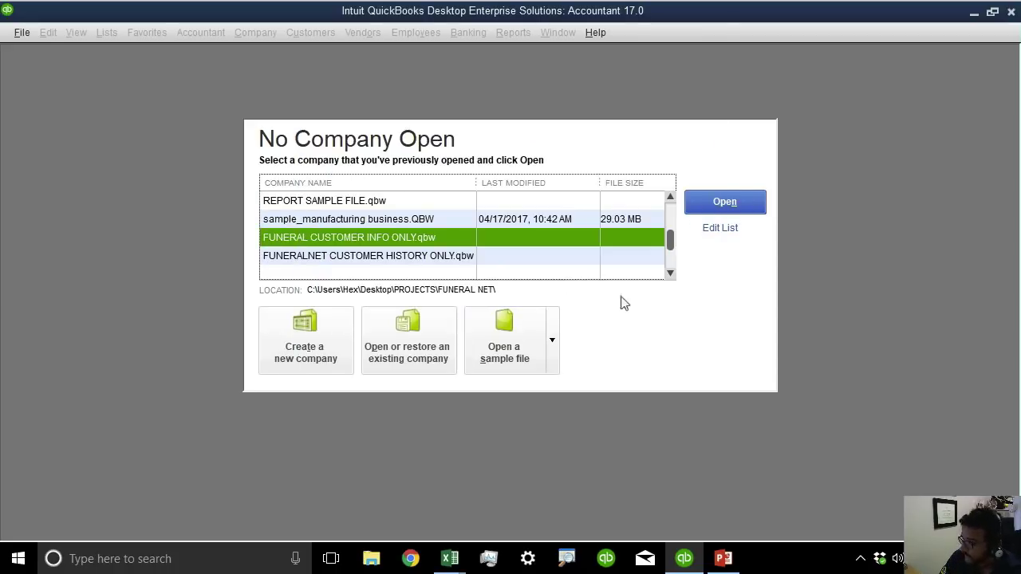
scroll(670, 269, "down", 2)
scroll(668, 253, "down", 1)
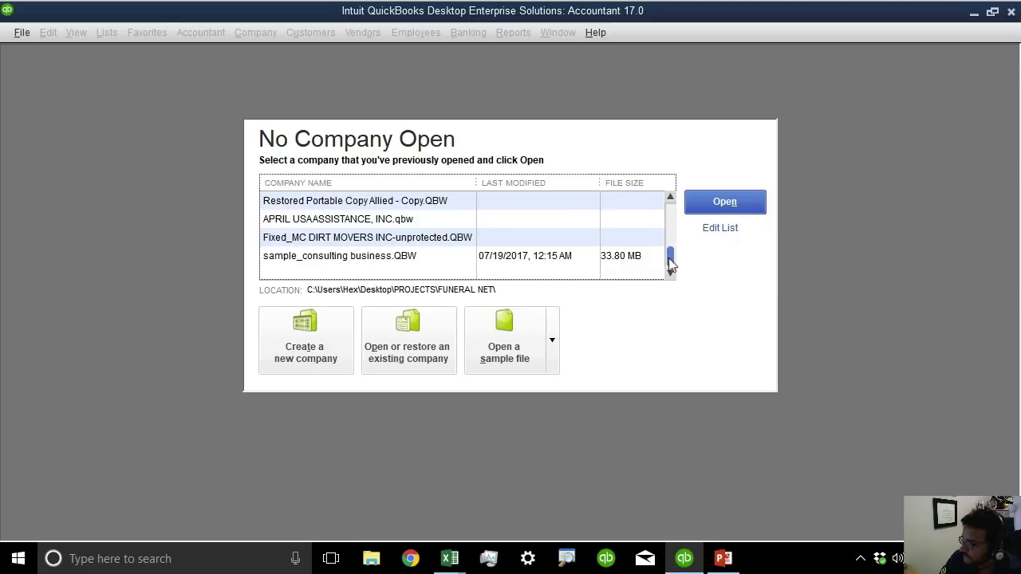
left_click(415, 238)
double_click(377, 237)
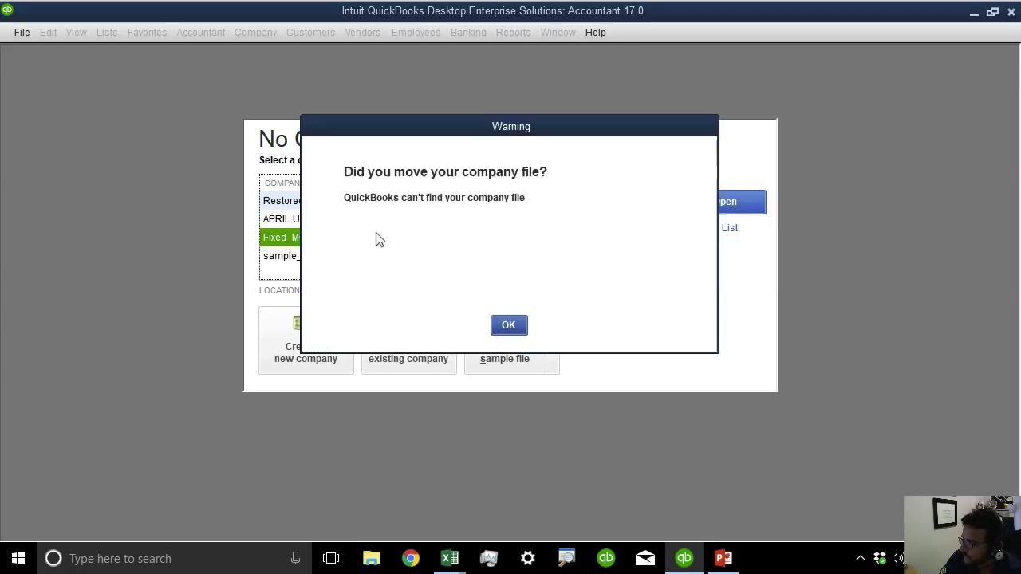
left_click(509, 323)
Open the existing company BLANK FILE.qbw and accept updating the file.
left_click(414, 331)
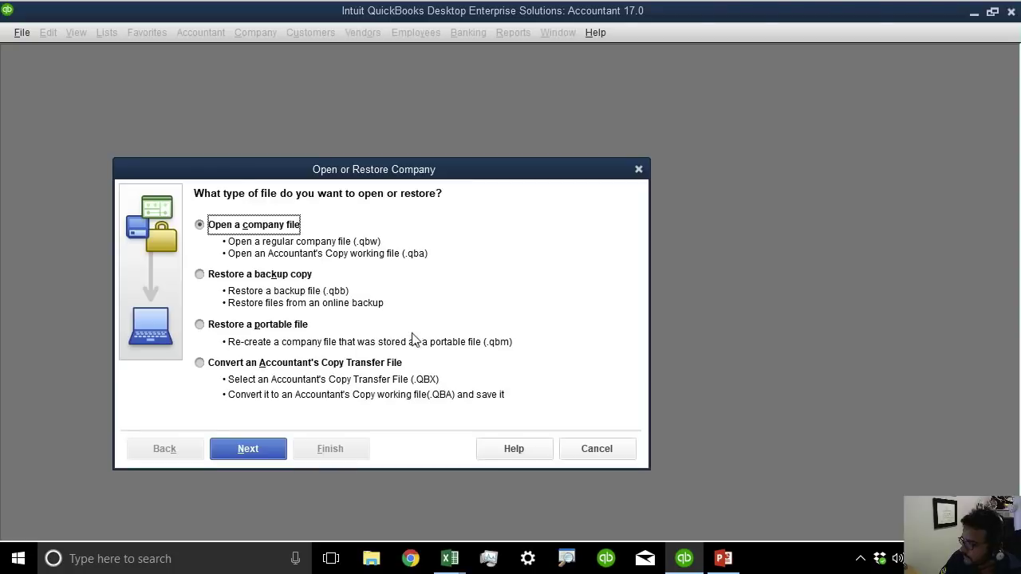
left_click(243, 447)
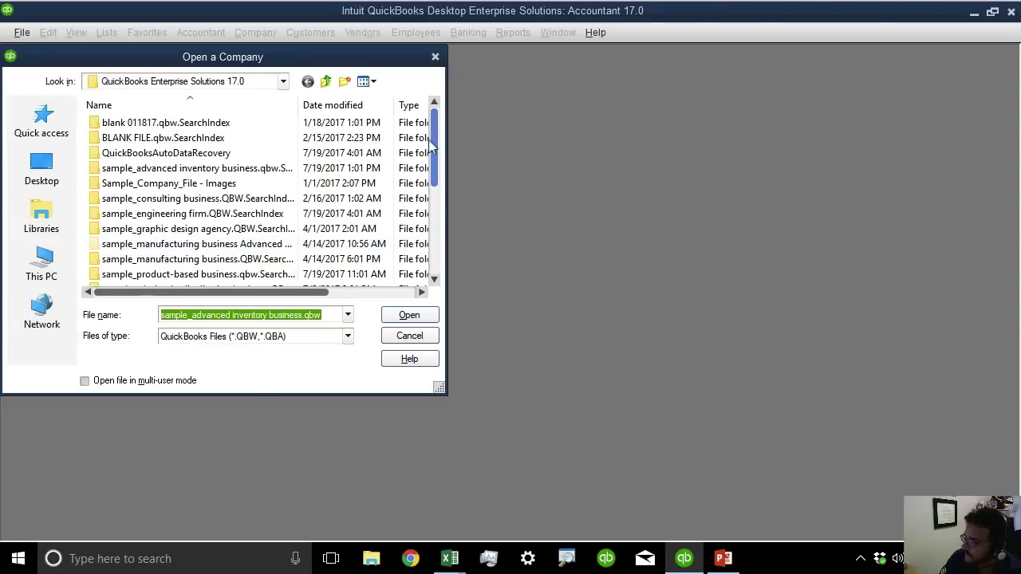
scroll(297, 254, "down", 5)
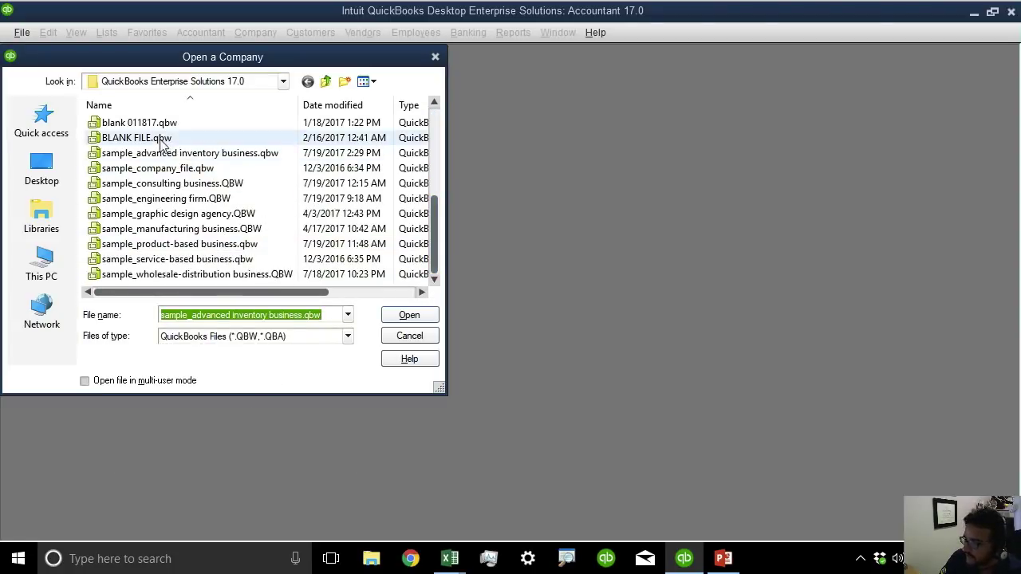
double_click(159, 138)
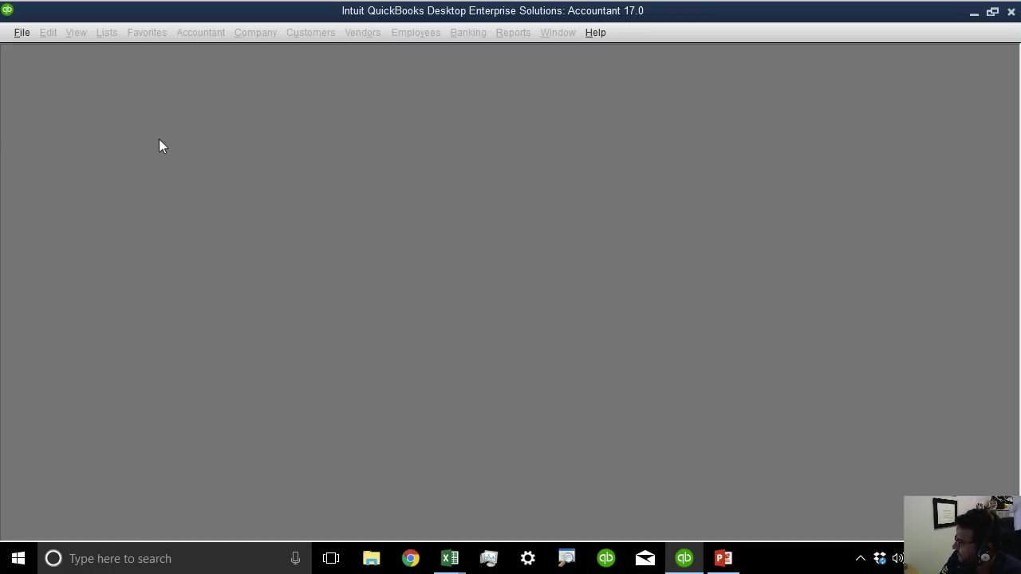
left_click(488, 265)
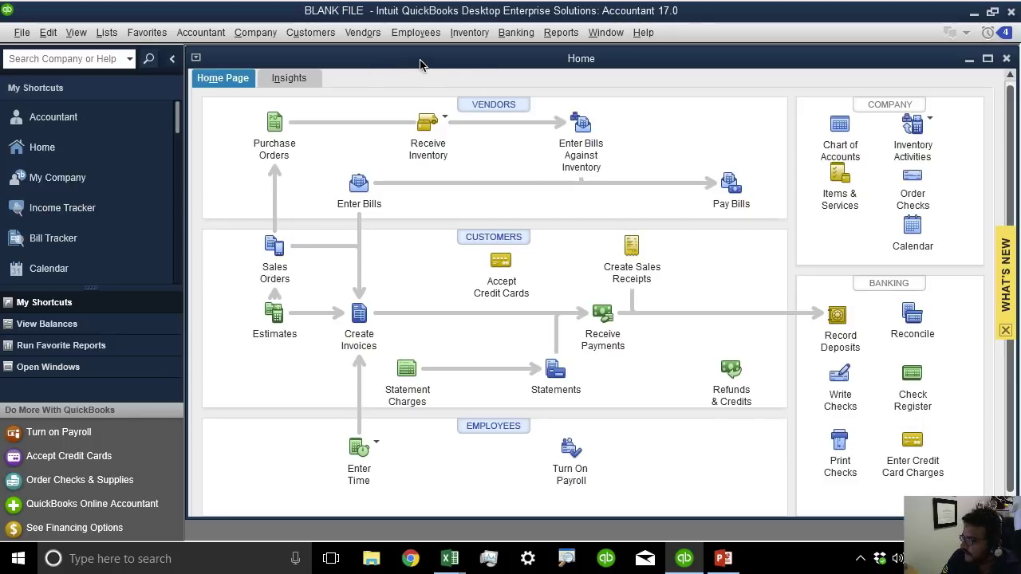
Import Activity (1).QBO from the Desktop via File > Utilities > Import > Web Connect Files.
double_click(285, 59)
left_click(26, 33)
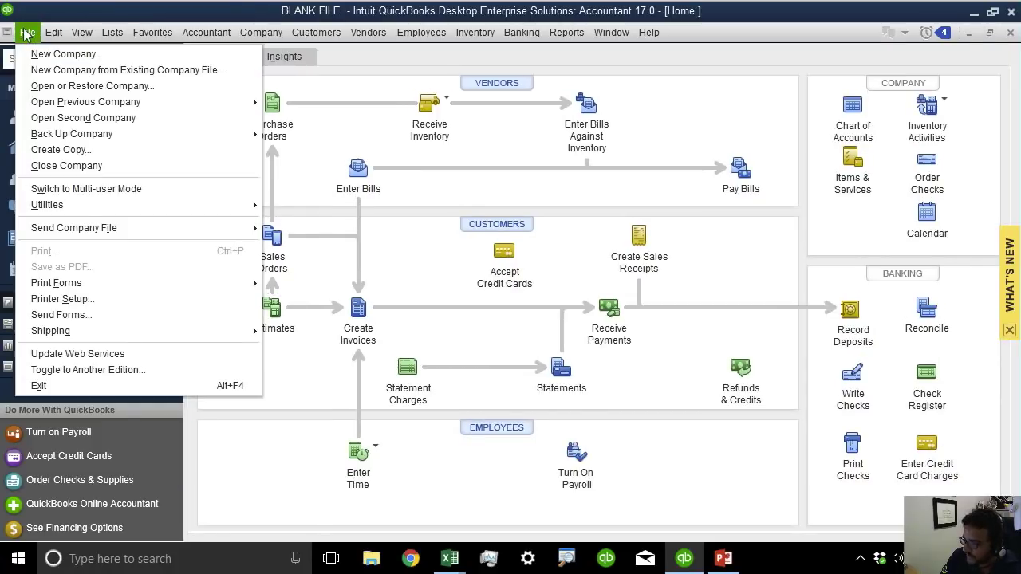
mouse_move(131, 205)
mouse_move(339, 211)
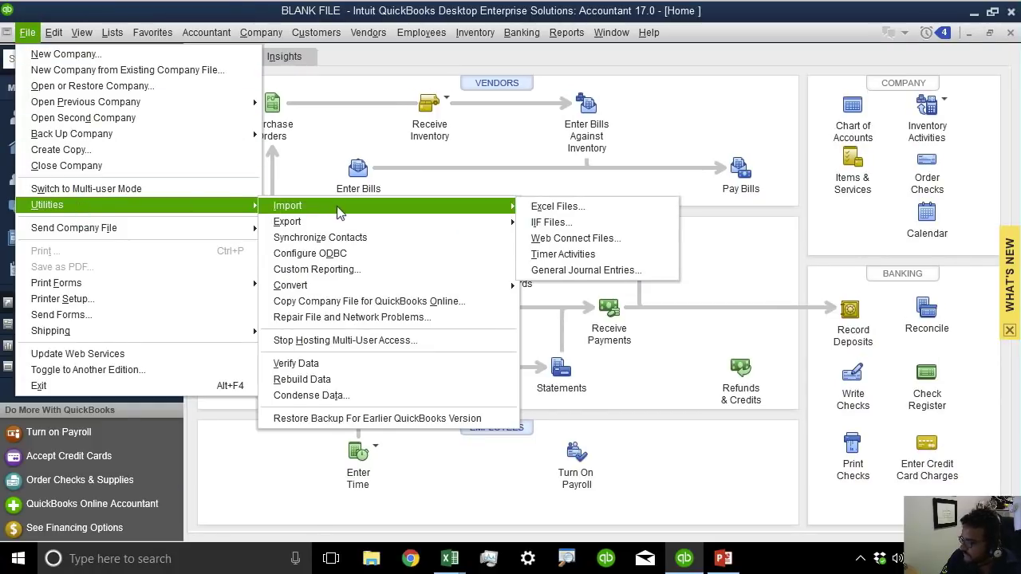
left_click(613, 240)
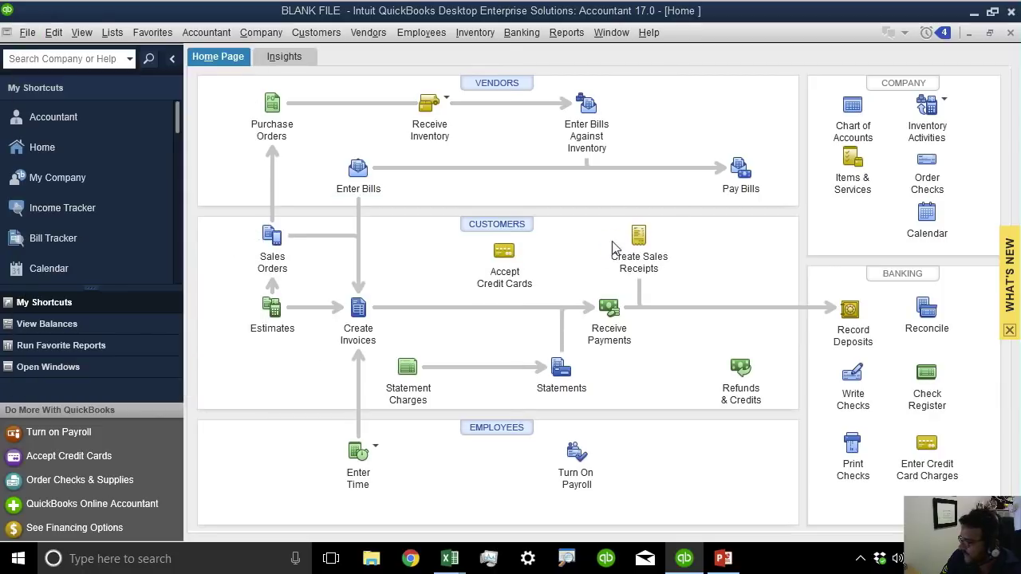
left_click(52, 183)
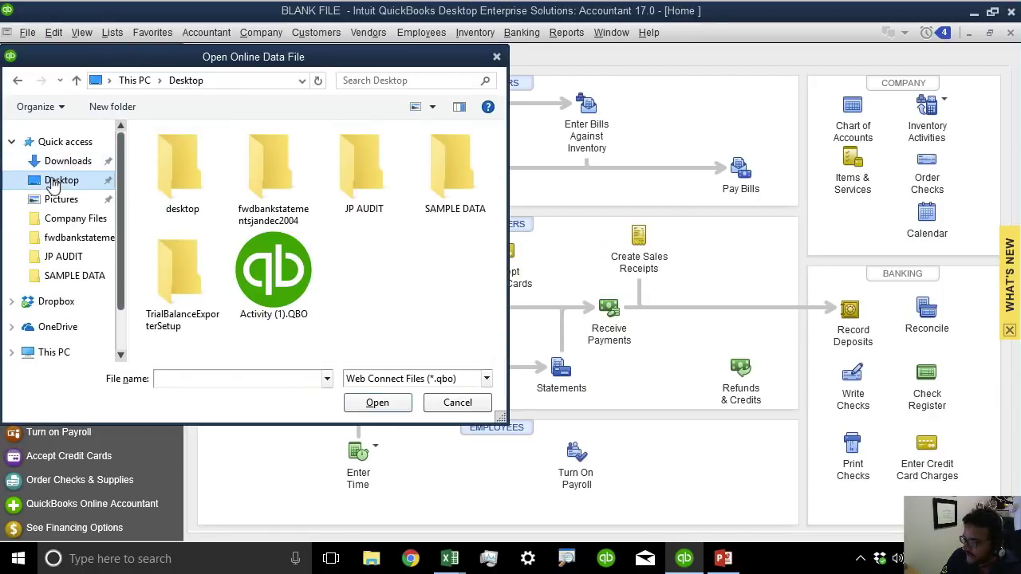
left_click(283, 279)
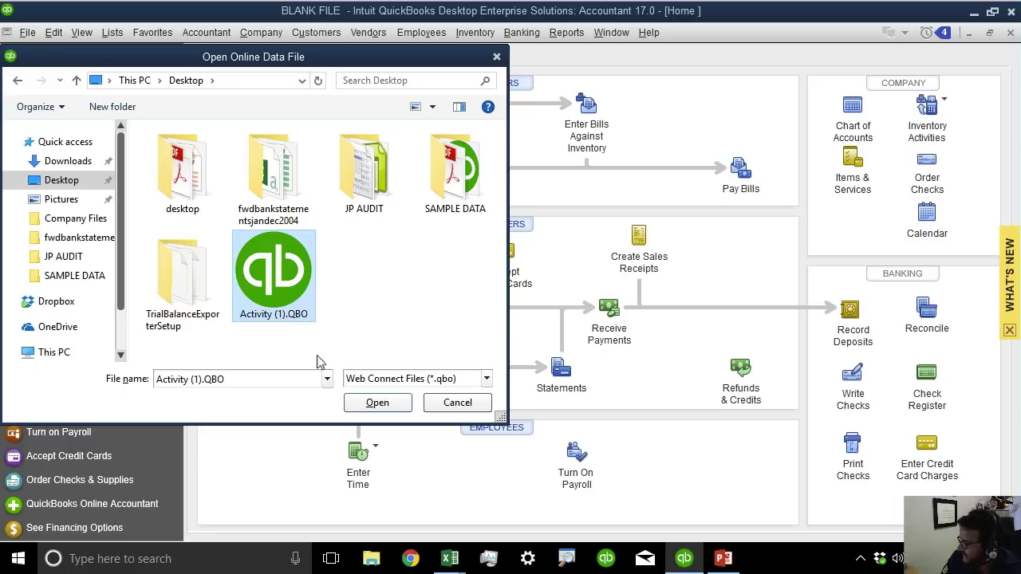
left_click(377, 403)
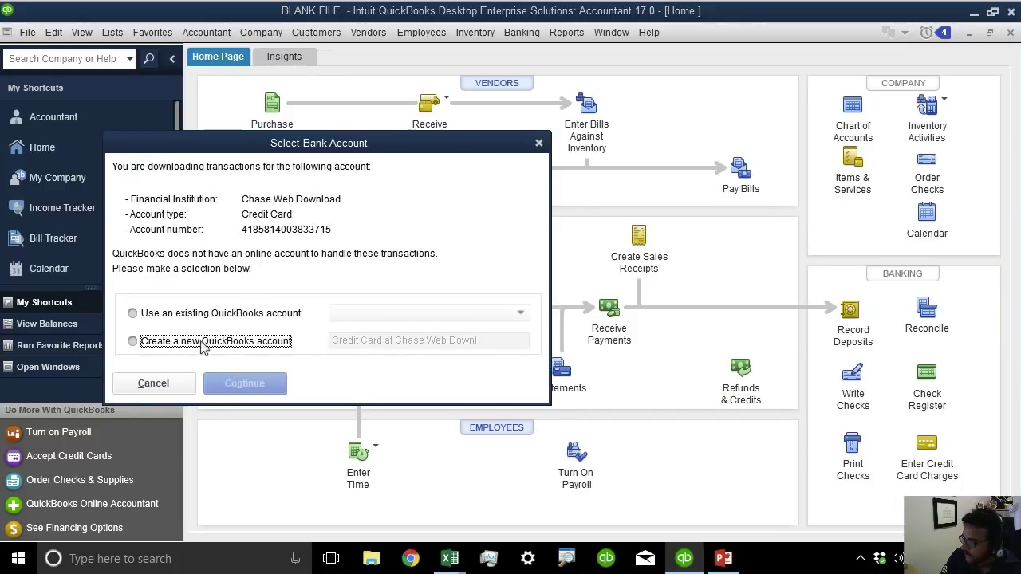
Create a new QuickBooks account named CHASE CREDIT CARD to receive the downloaded transactions.
left_click(221, 344)
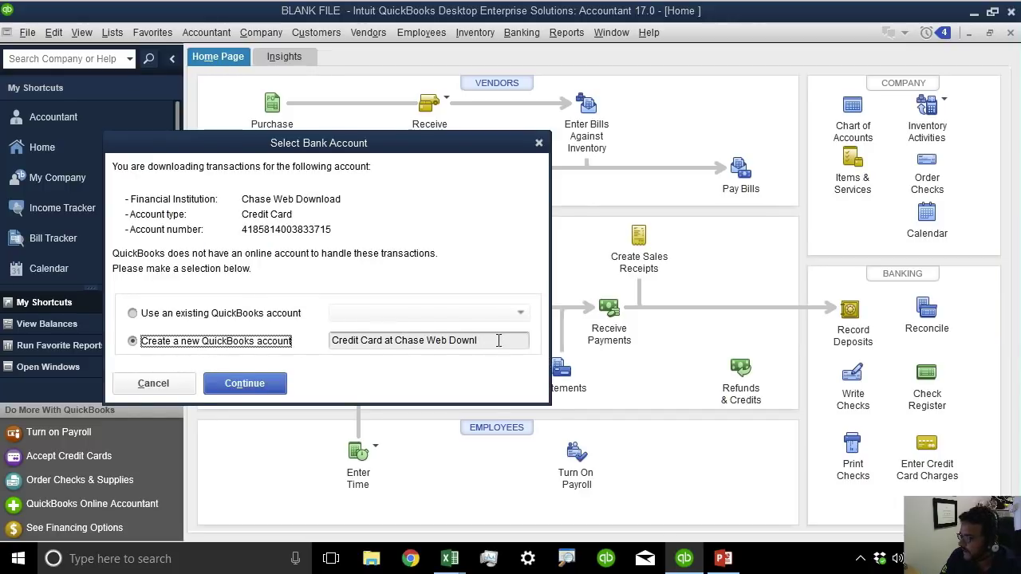
left_click_drag(499, 340, 204, 321)
type("CHASE ")
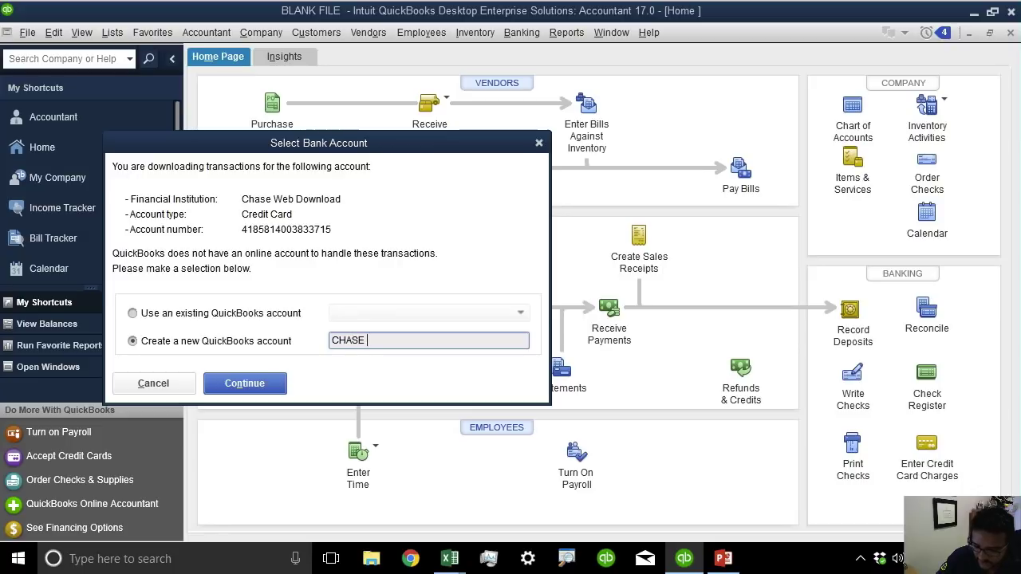
type("CREDITC")
key("BackSpace")
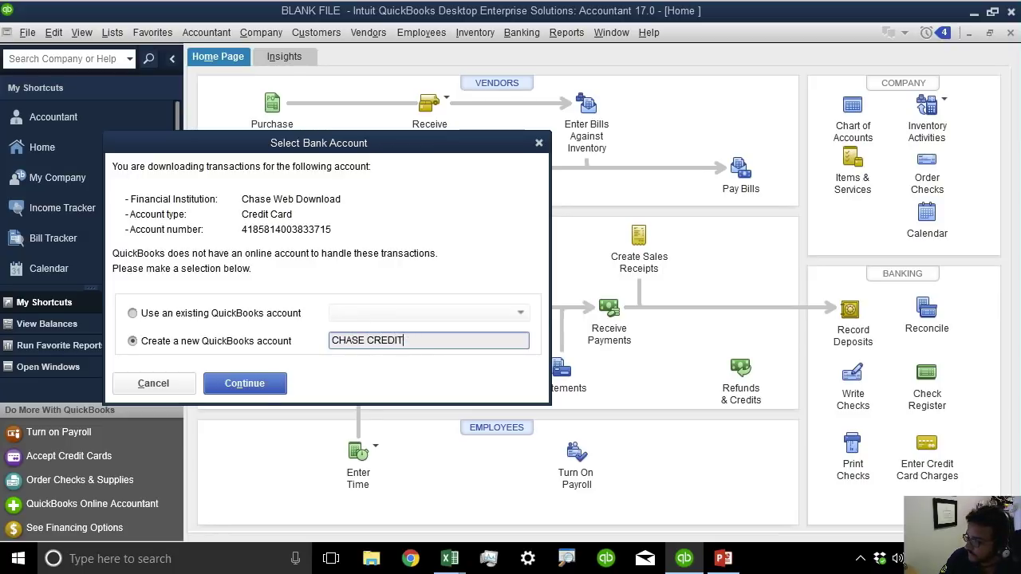
type("CARD")
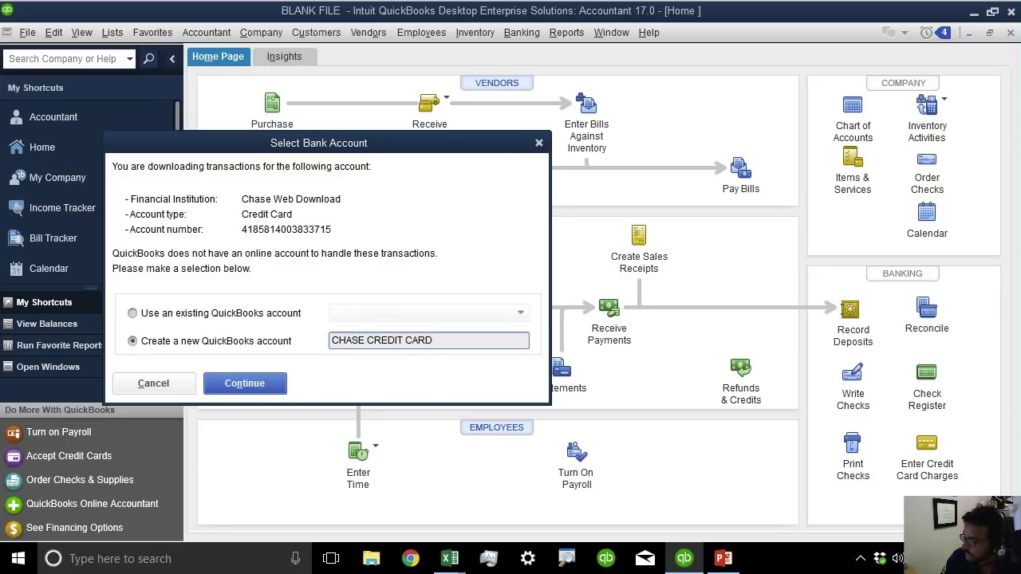
key("Return")
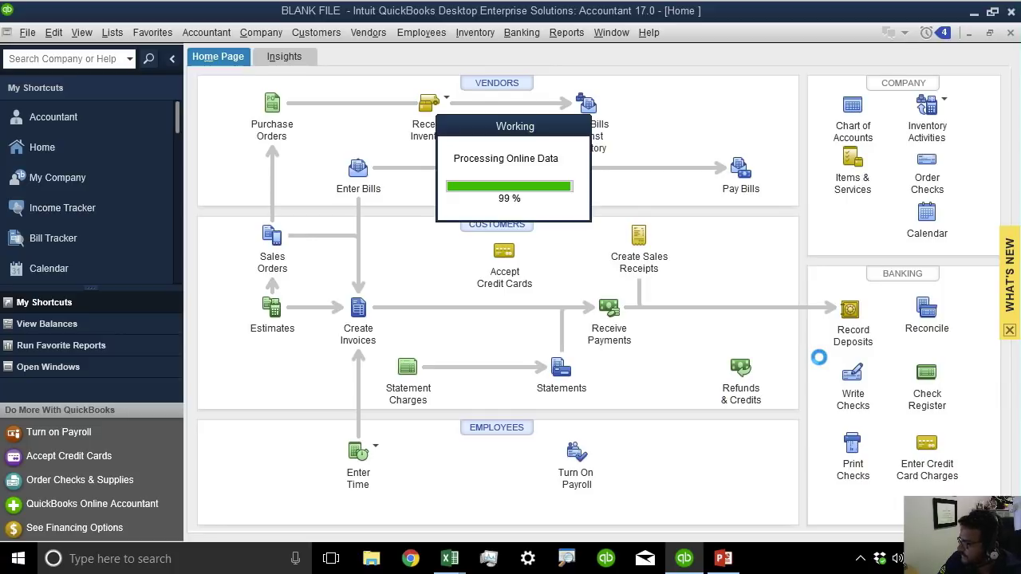
left_click(637, 344)
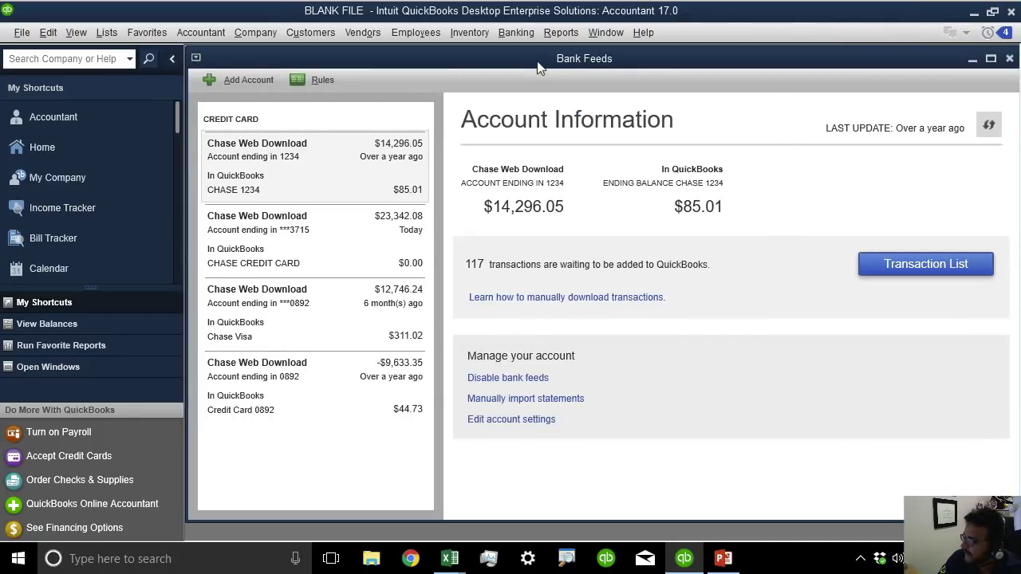
double_click(536, 62)
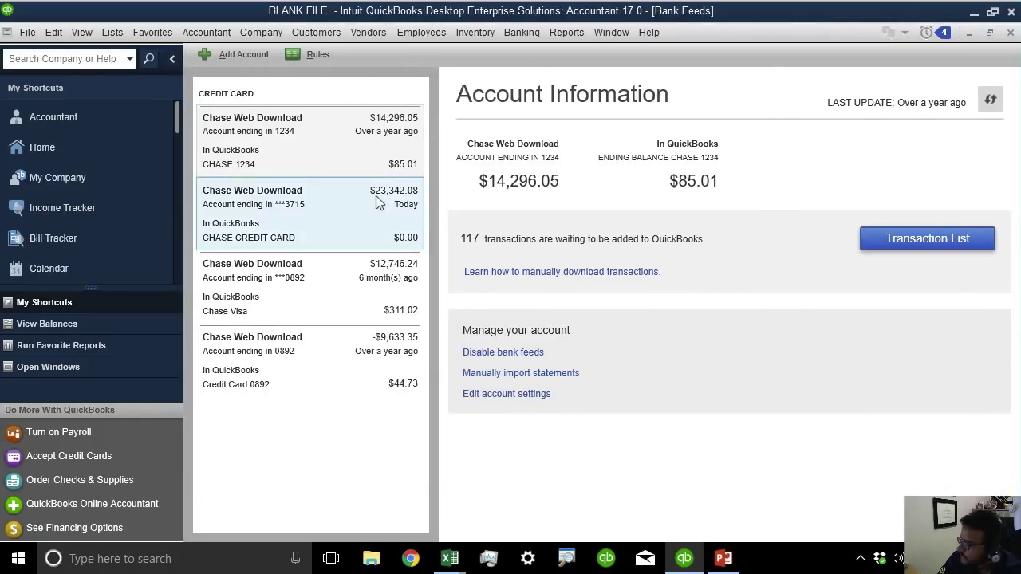
left_click(289, 119)
left_click(288, 201)
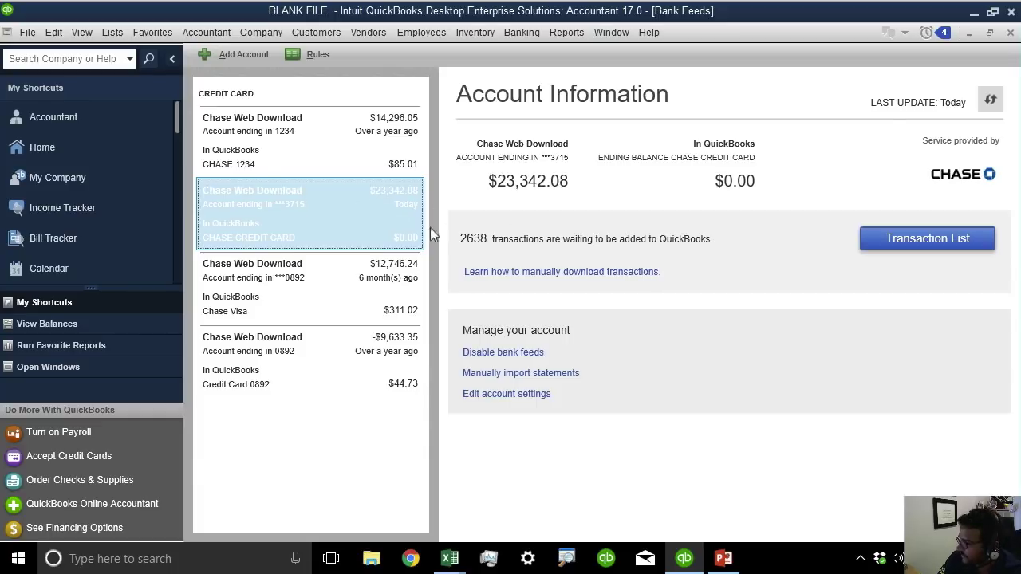
left_click(938, 239)
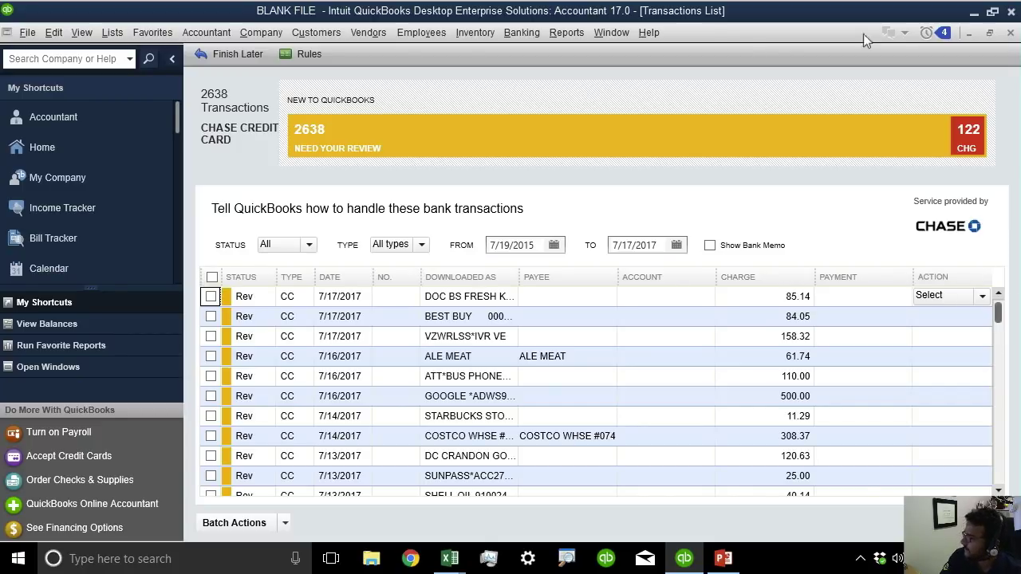
Collapse the side navigation and sort the transactions by downloaded name.
left_click(168, 59)
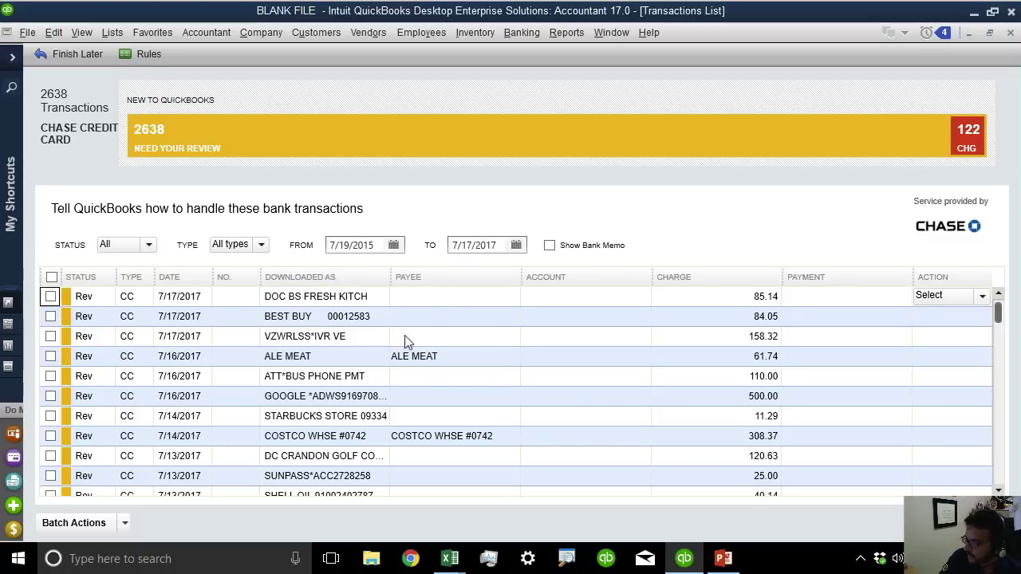
left_click(323, 279)
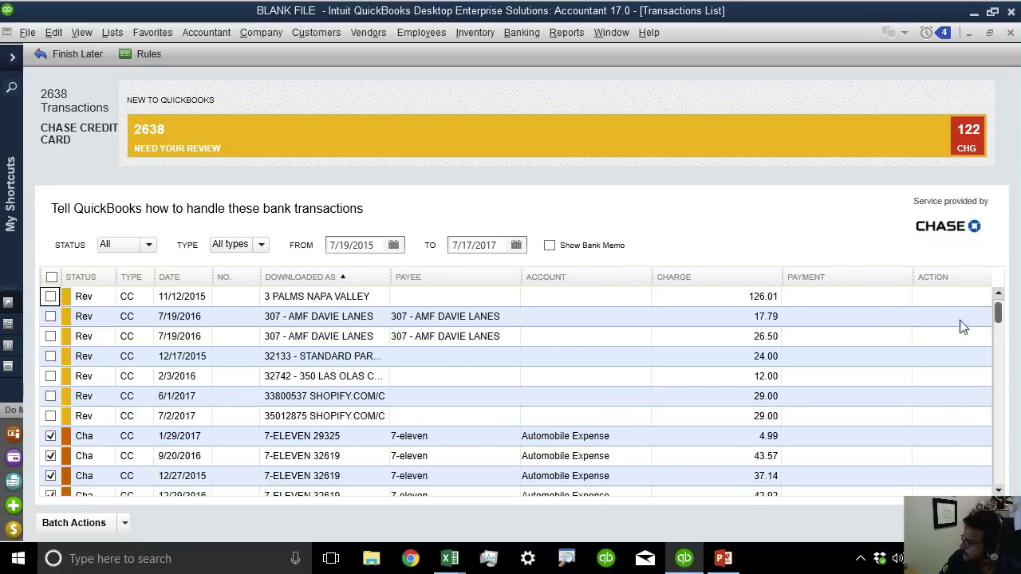
mouse_move(998, 315)
left_mouse_down()
mouse_move(1000, 335)
mouse_move(1003, 313)
left_mouse_up()
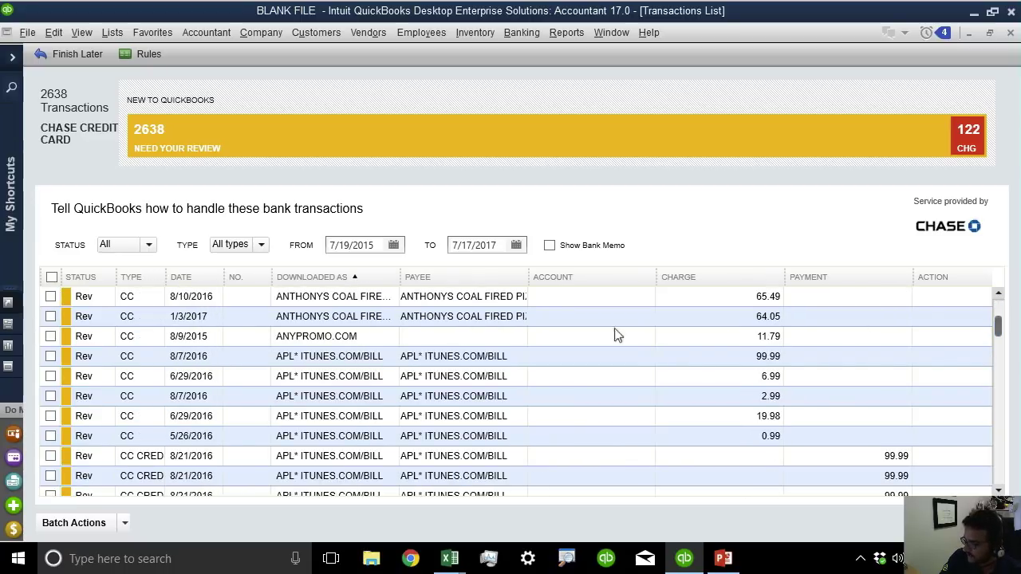
Browse the transactions, select the first APL* ITUNES entry and open the Rules List.
scroll(333, 389, "down", 2)
scroll(333, 389, "down", 5)
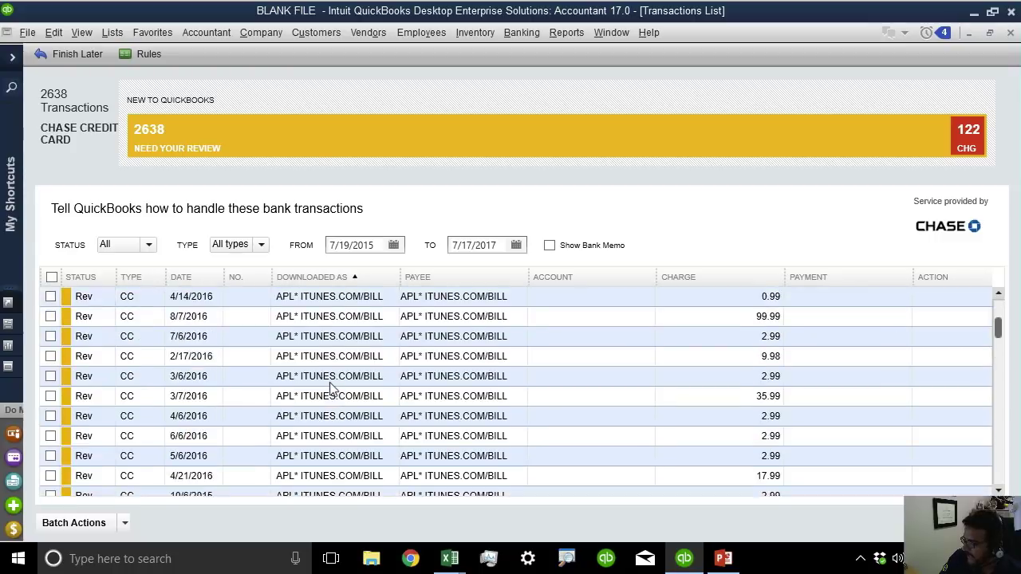
scroll(331, 385, "down", 8)
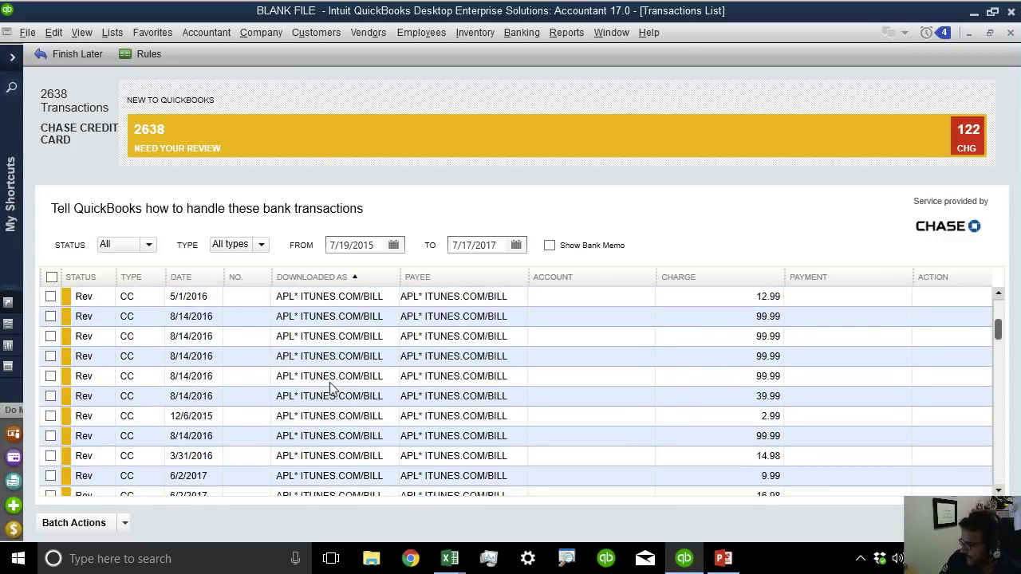
scroll(331, 386, "up", 5)
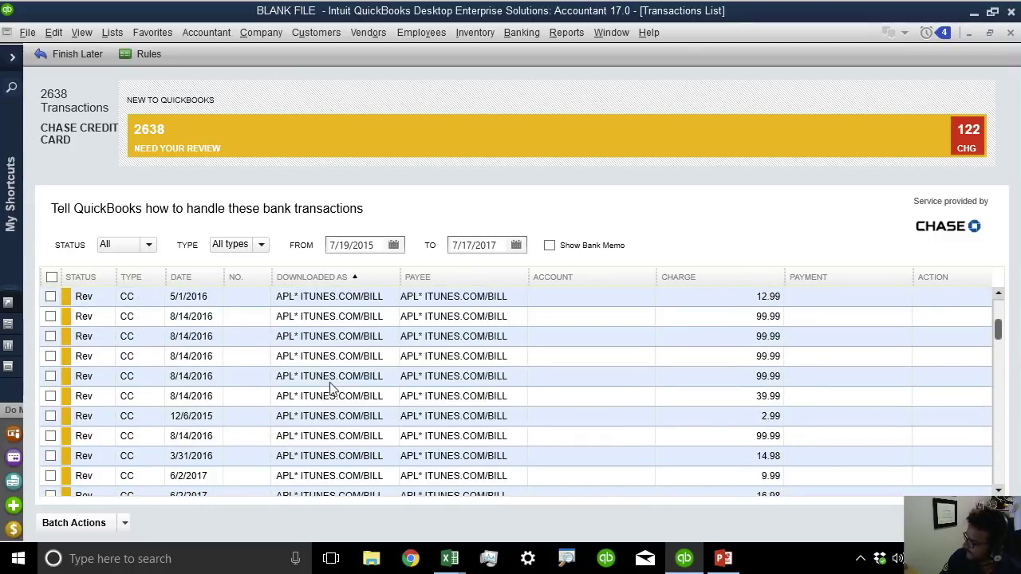
scroll(333, 389, "down", 2)
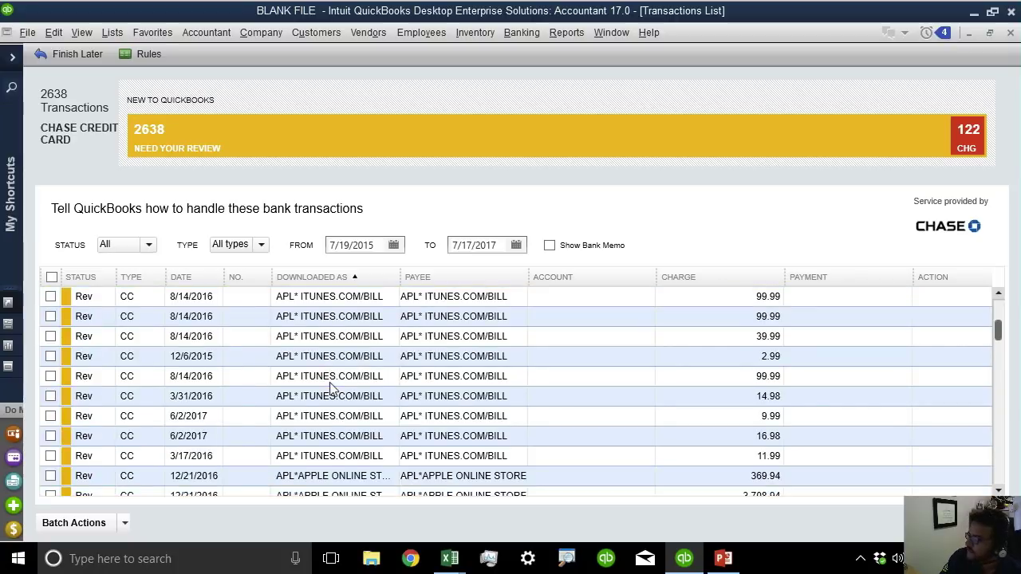
scroll(333, 389, "up", 6)
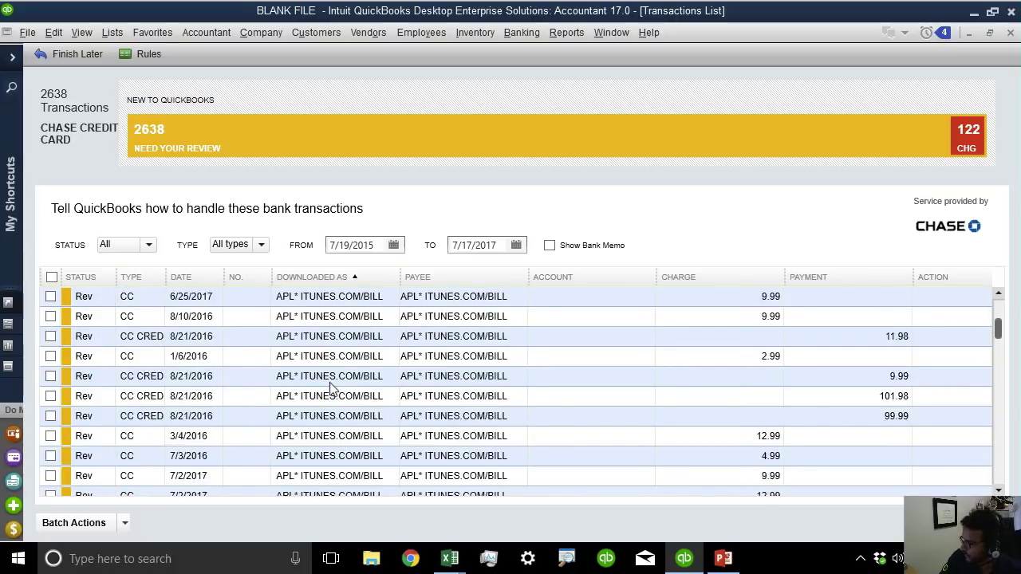
scroll(333, 389, "up", 5)
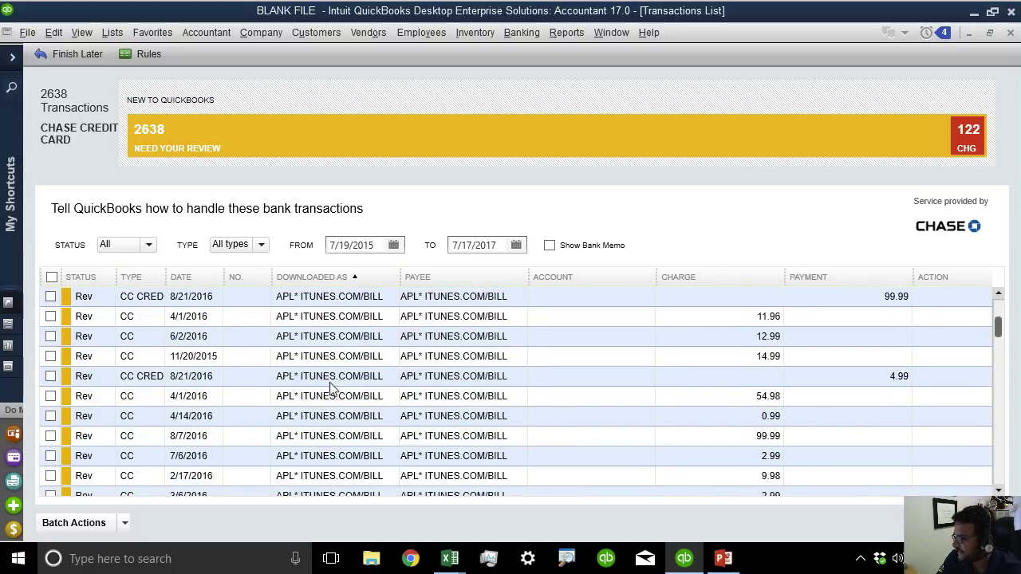
scroll(333, 388, "up", 1)
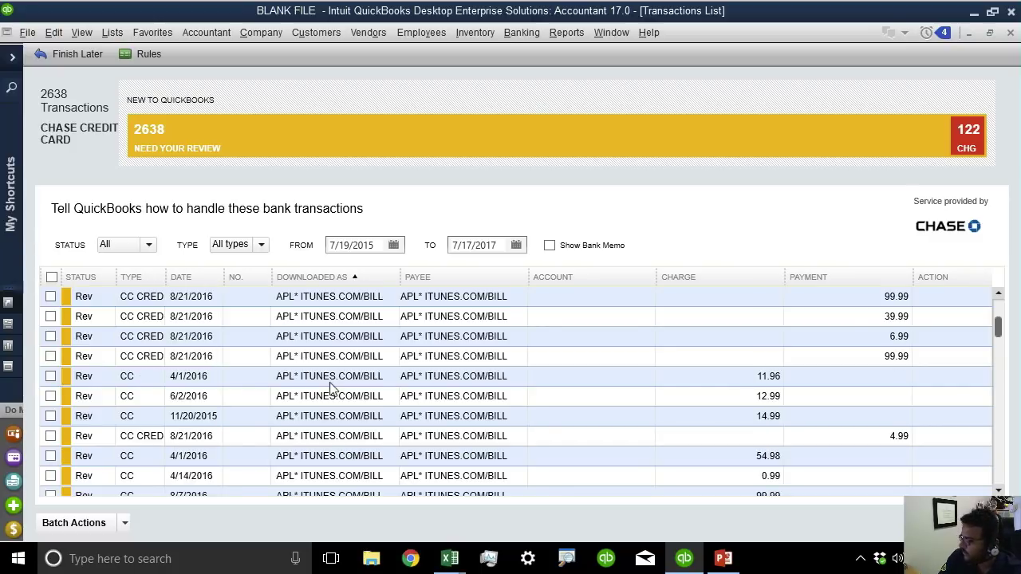
scroll(334, 389, "up", 2)
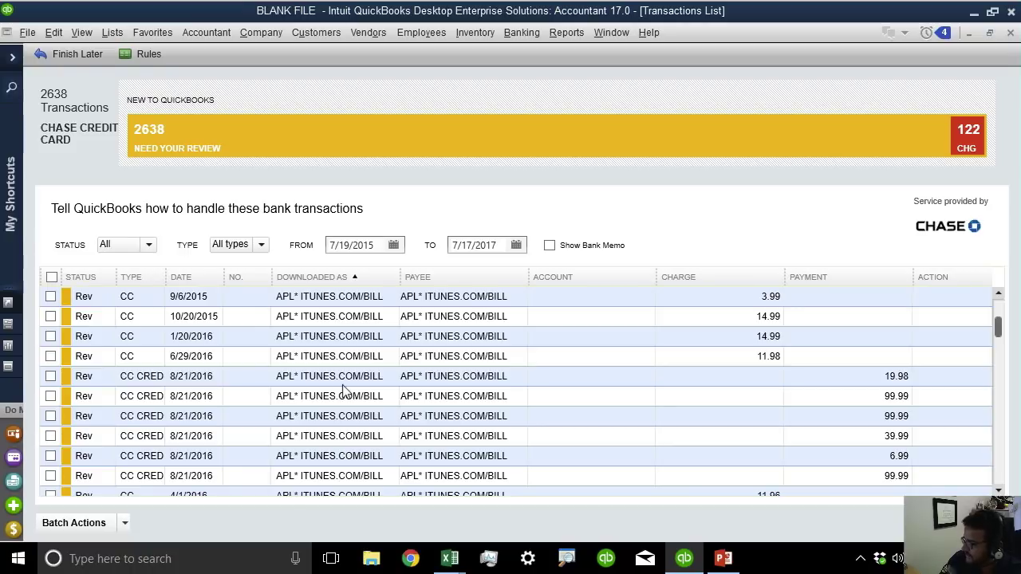
left_click(340, 297)
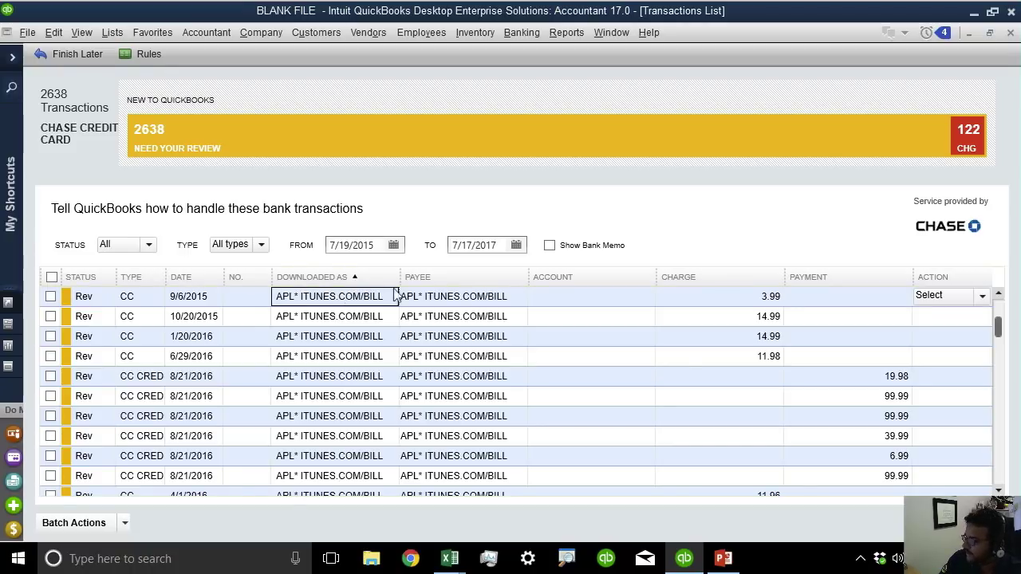
left_click(144, 58)
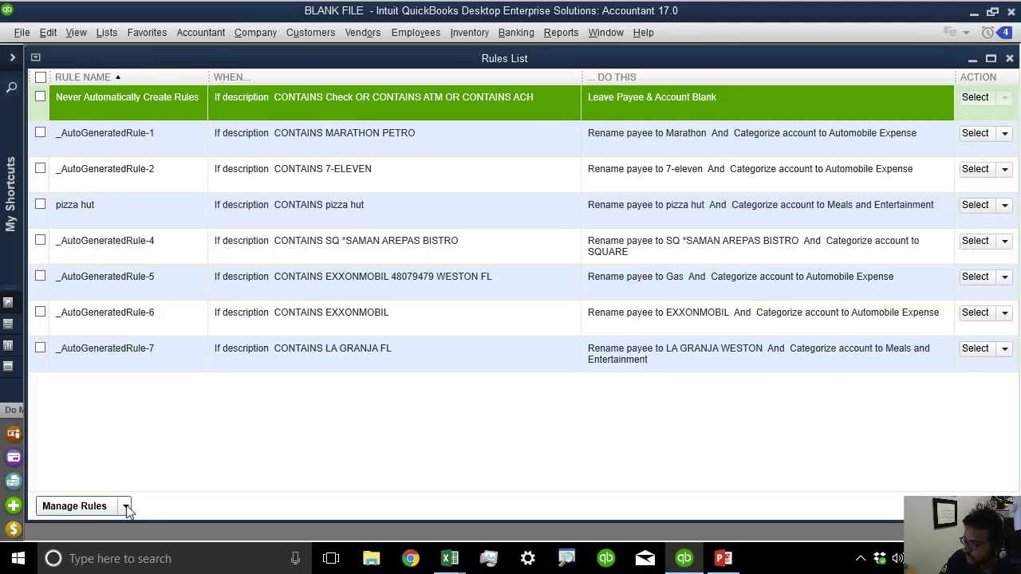
Cancel the new rule window, then narrow the Rules List and move it to the right.
left_click(125, 506)
left_click(120, 466)
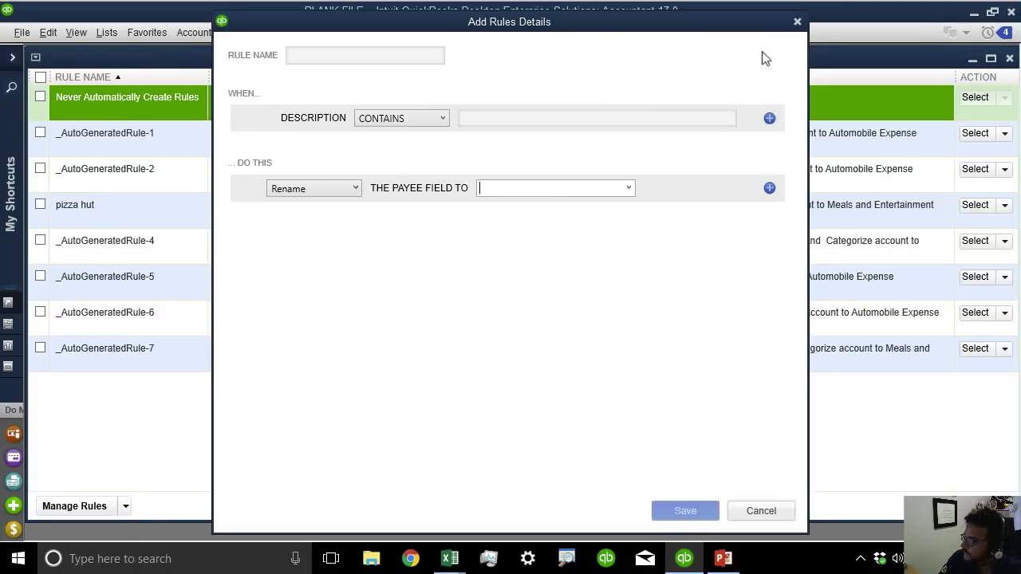
left_click_drag(732, 29, 765, 65)
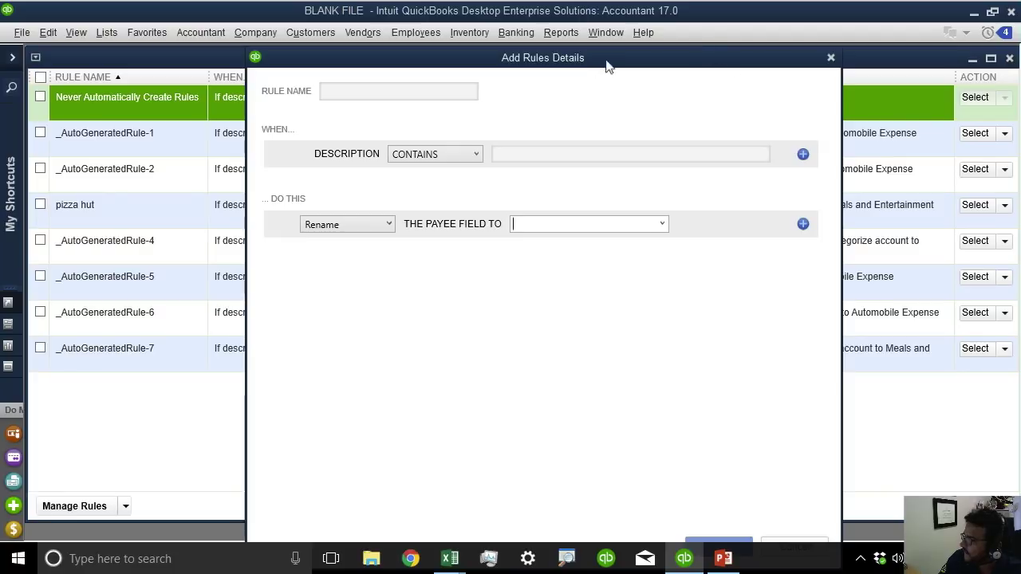
left_click(830, 57)
left_click_drag(830, 58, 761, 95)
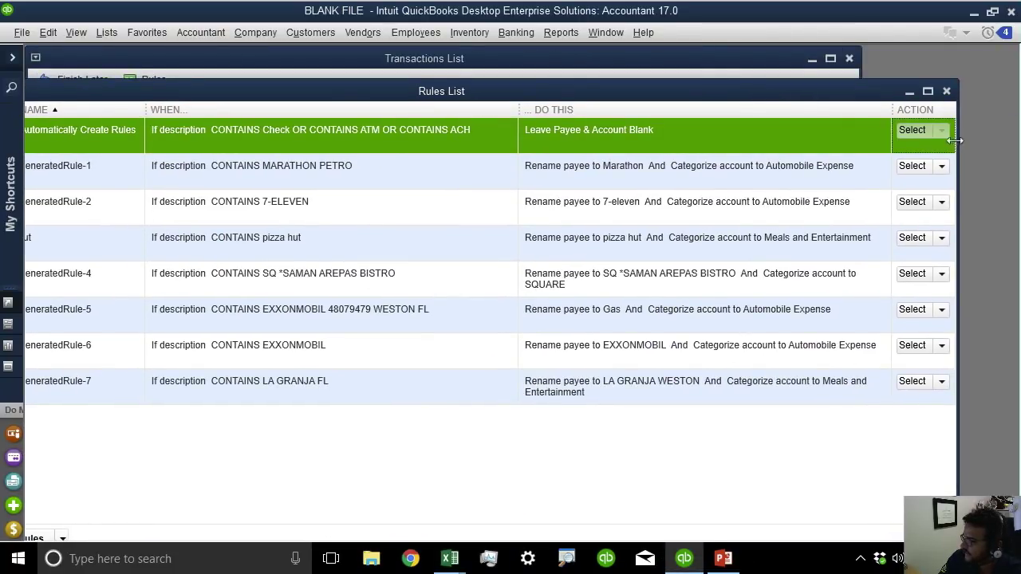
left_click_drag(957, 141, 388, 141)
left_click_drag(191, 93, 767, 64)
Sort the Transactions List ascending by Downloaded As.
left_click(303, 302)
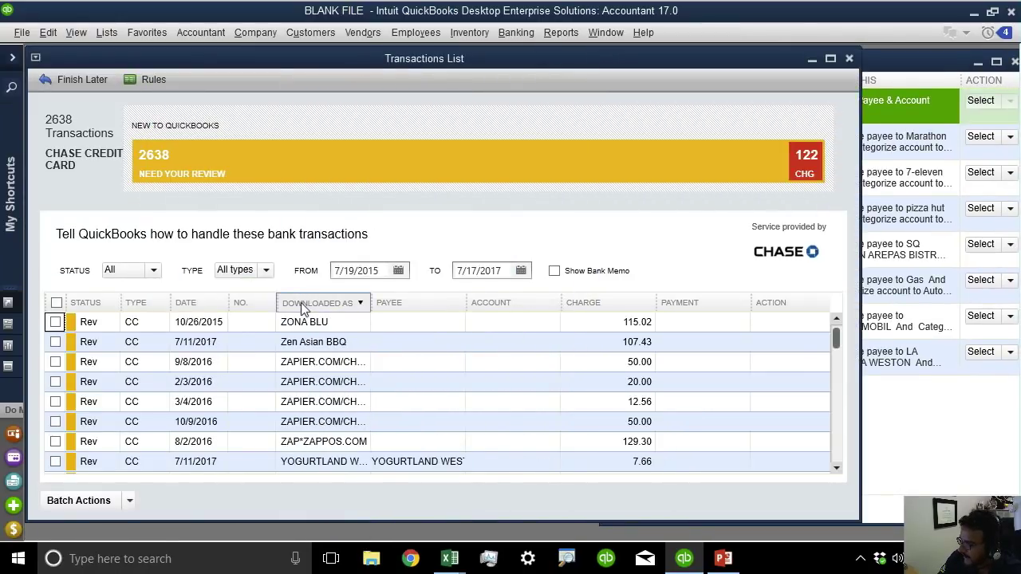
left_click(323, 303)
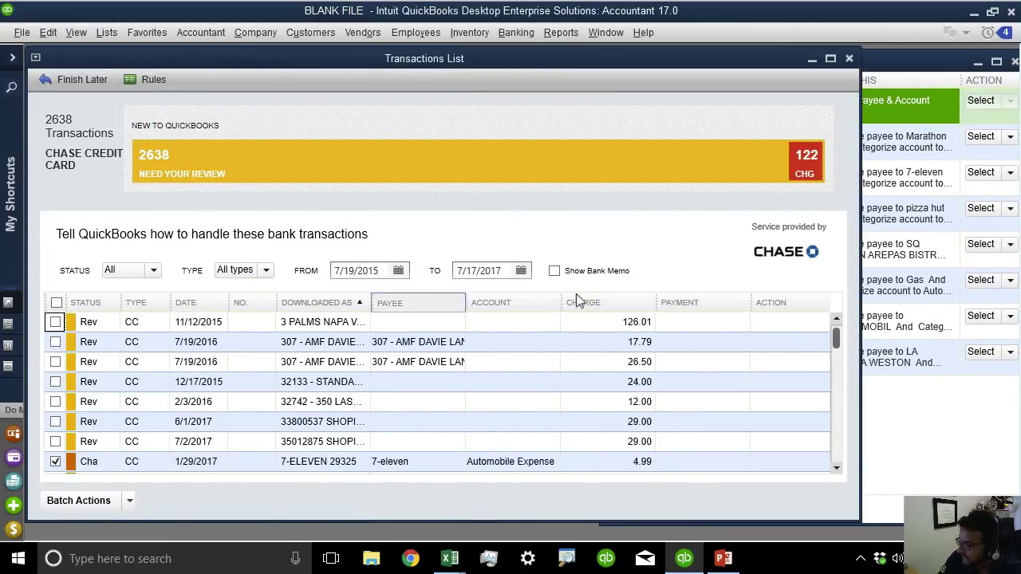
scroll(838, 355, "down", 3)
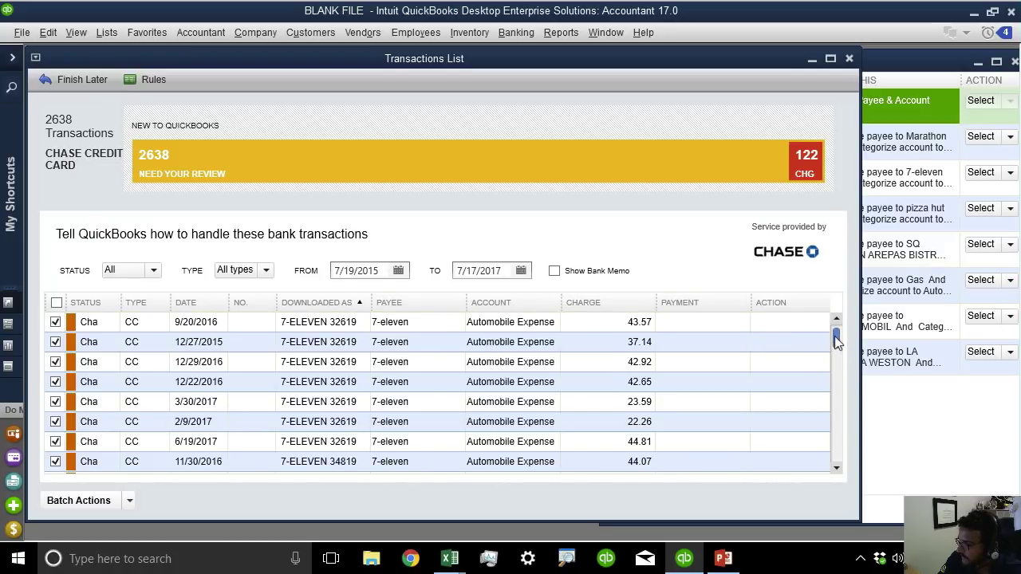
left_click_drag(835, 341, 834, 352)
left_click_drag(834, 366, 836, 328)
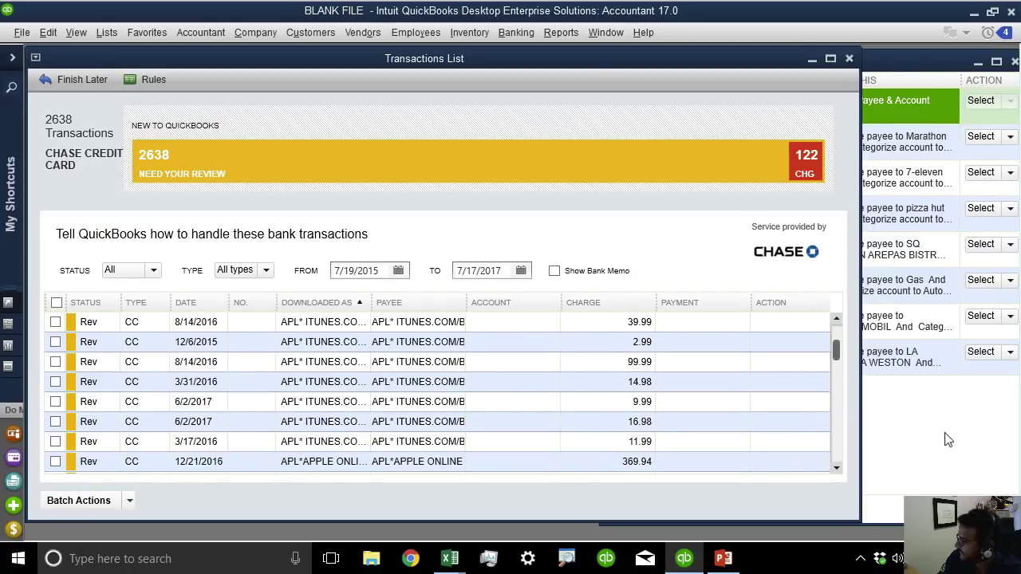
Add a new rule named ITUNES matching descriptions that contain ITUNES.
left_click(946, 440)
left_click(700, 509)
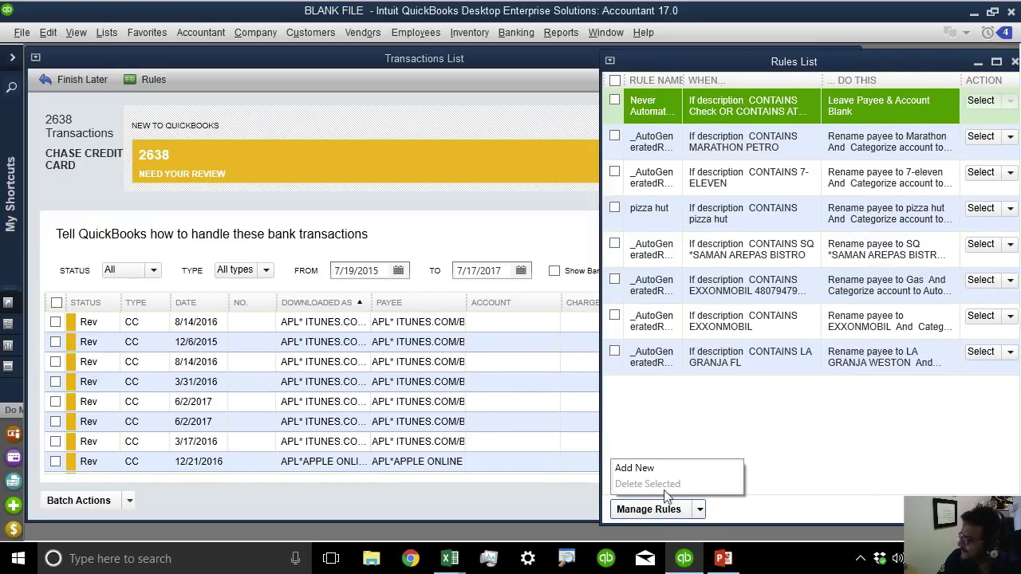
left_click(648, 471)
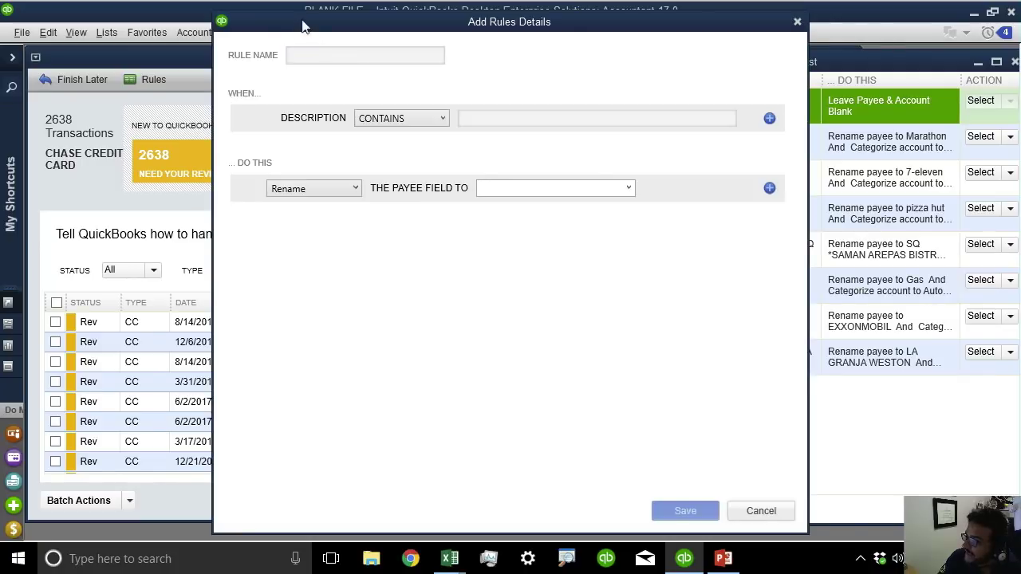
left_click_drag(303, 24, 619, 44)
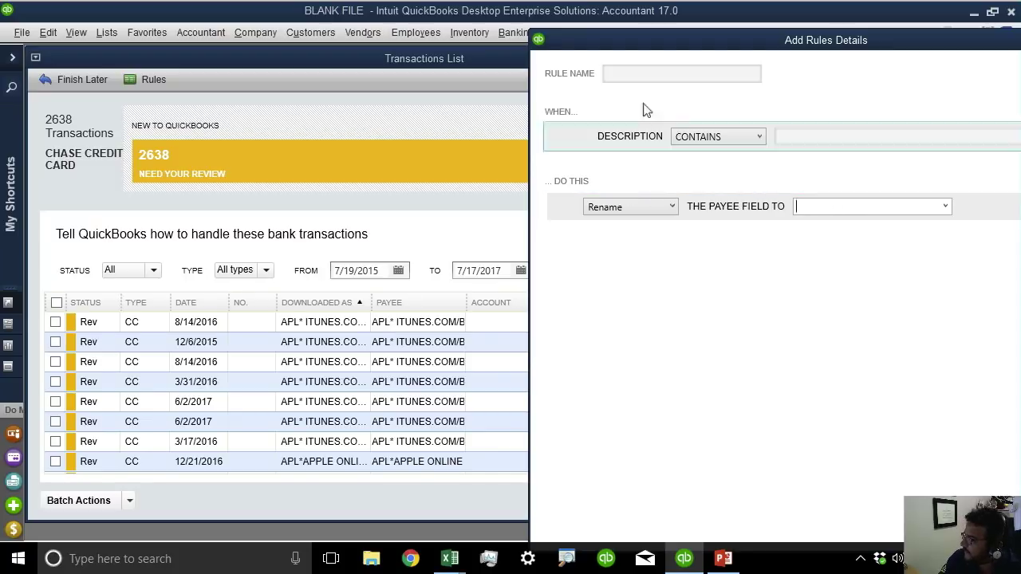
left_click(650, 72)
type("ITUNES")
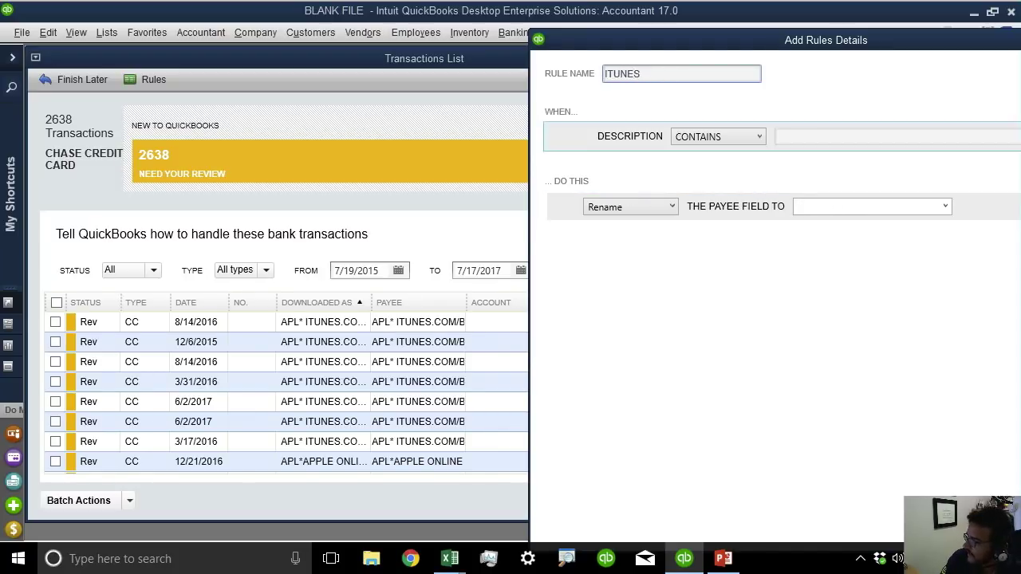
left_click(830, 139)
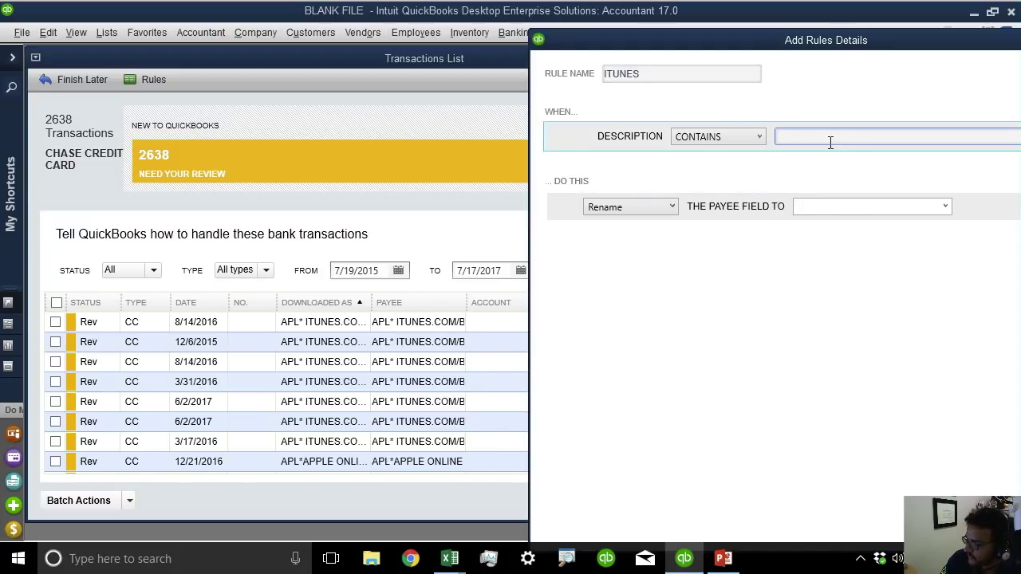
type("ITUNES")
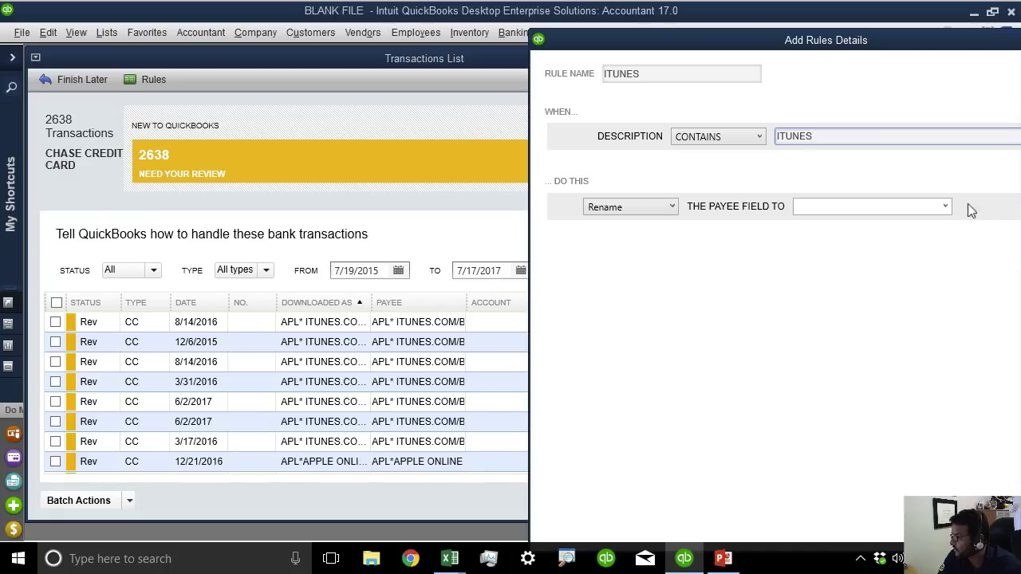
Start creating a new Vendor as the rule's payee via <Add New>.
left_click_drag(838, 40, 745, 29)
left_click(782, 196)
left_click(722, 209)
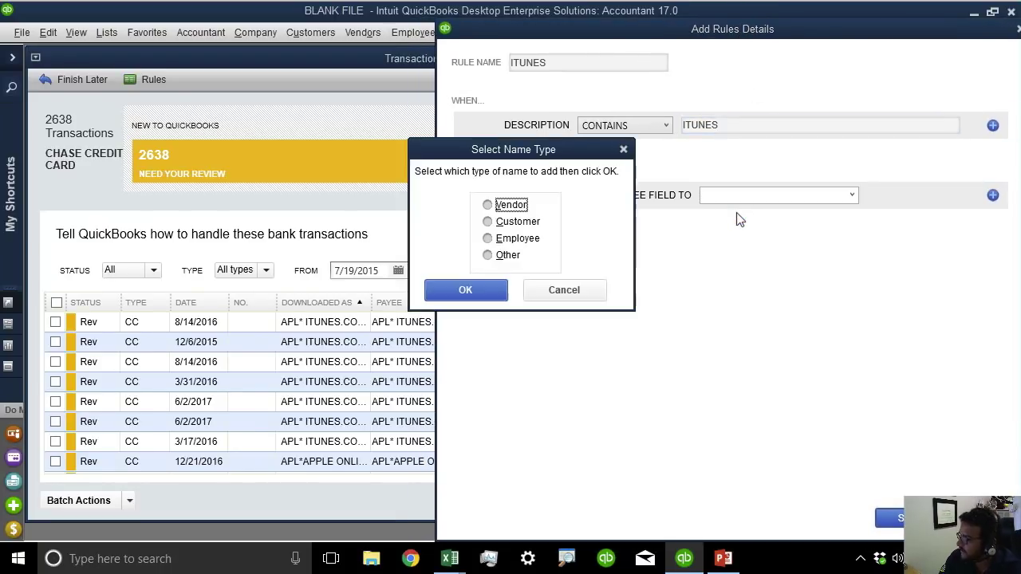
left_click(488, 205)
left_click(489, 292)
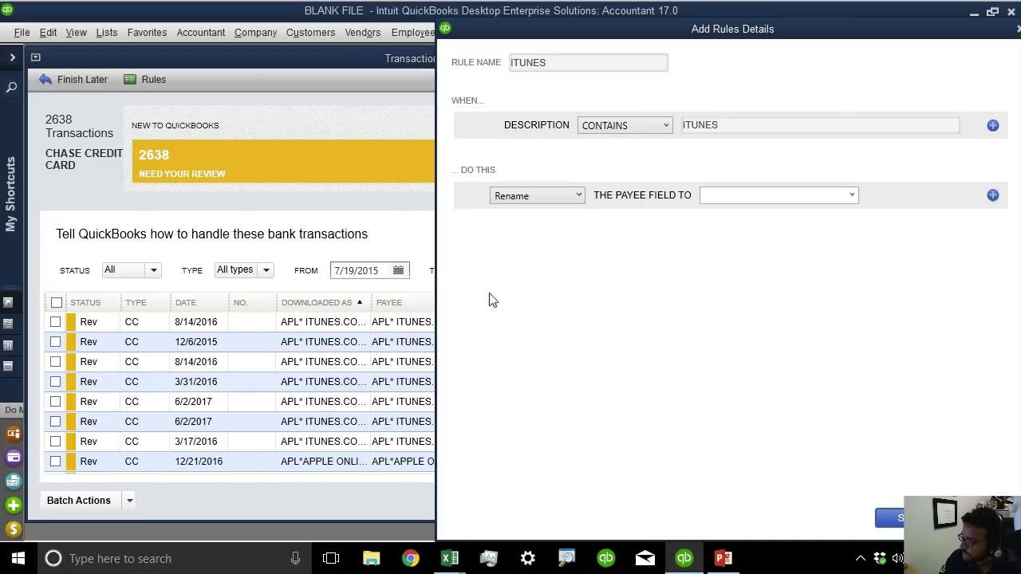
Create the new vendor 'Apple Itunes' as the rule's renamed payee.
type("I")
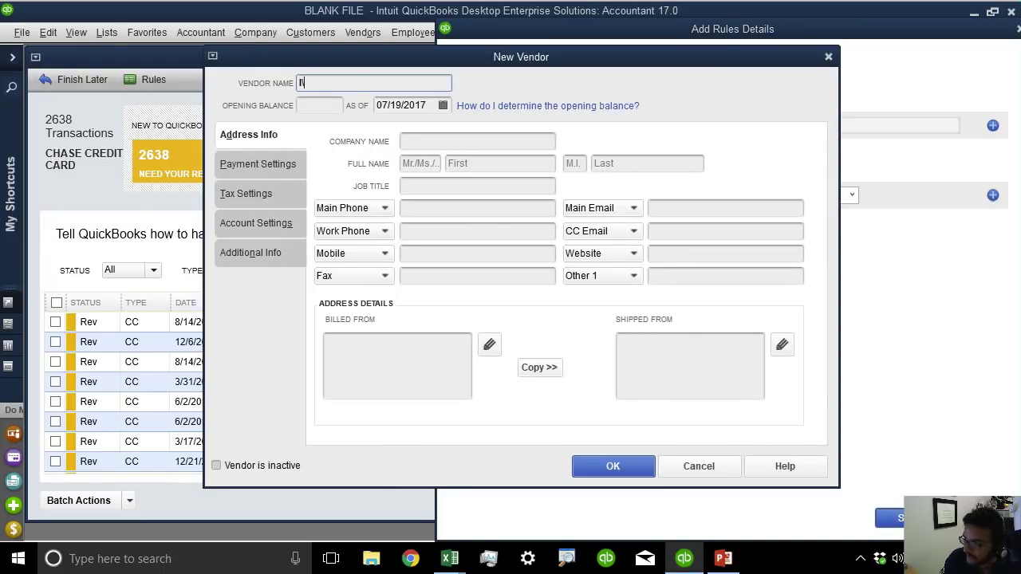
type("Apl")
key("BackSpace")
key("BackSpace")
key("BackSpace")
type("Apple")
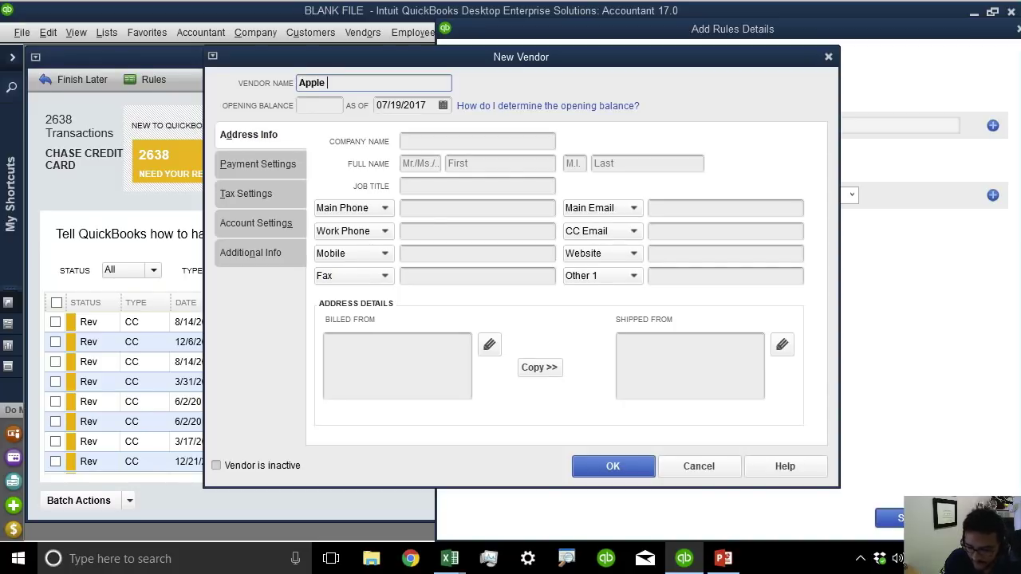
type(" Items")
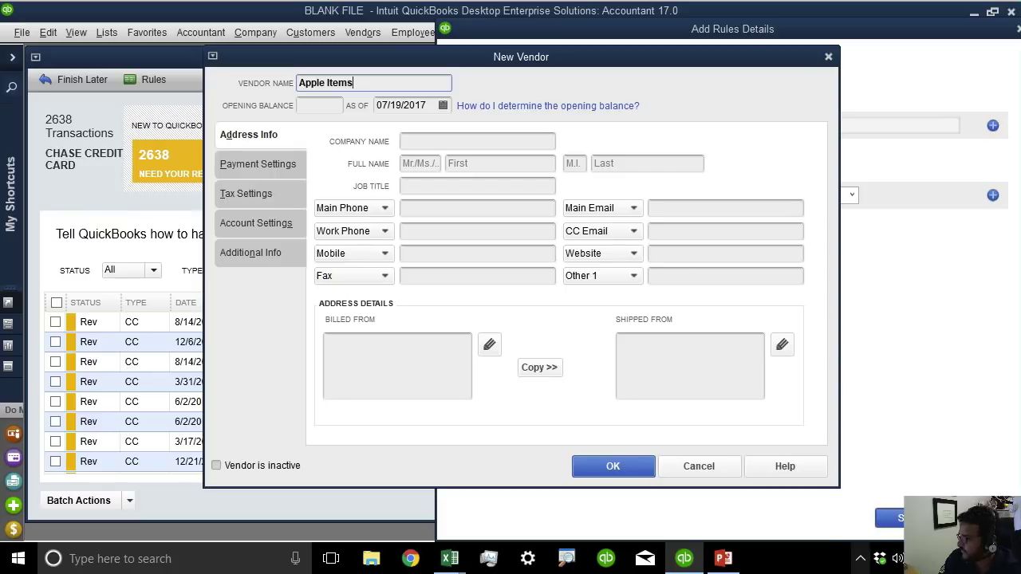
key("BackSpace")
key("BackSpace")
key("BackSpace")
type("unes")
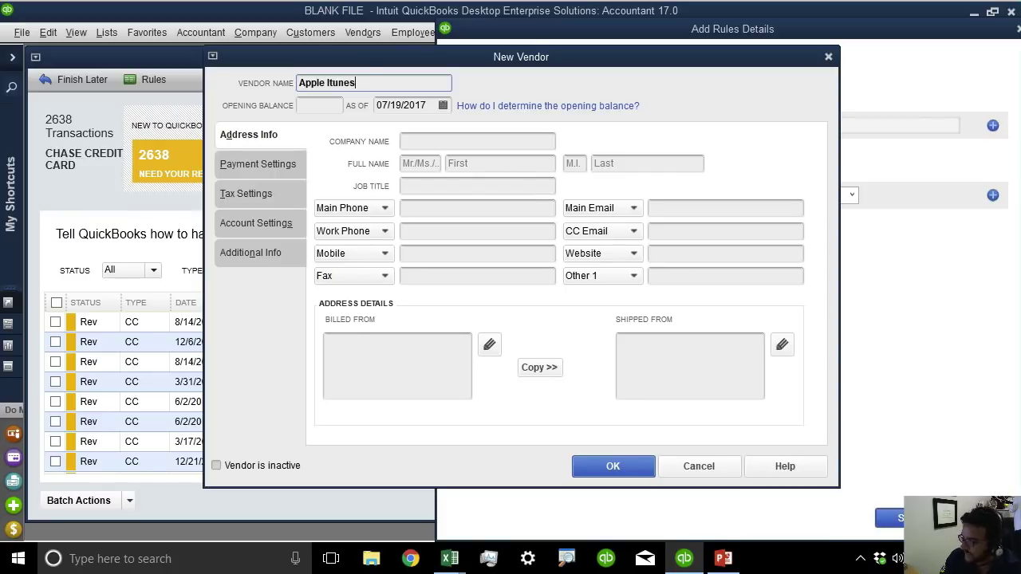
key("Return")
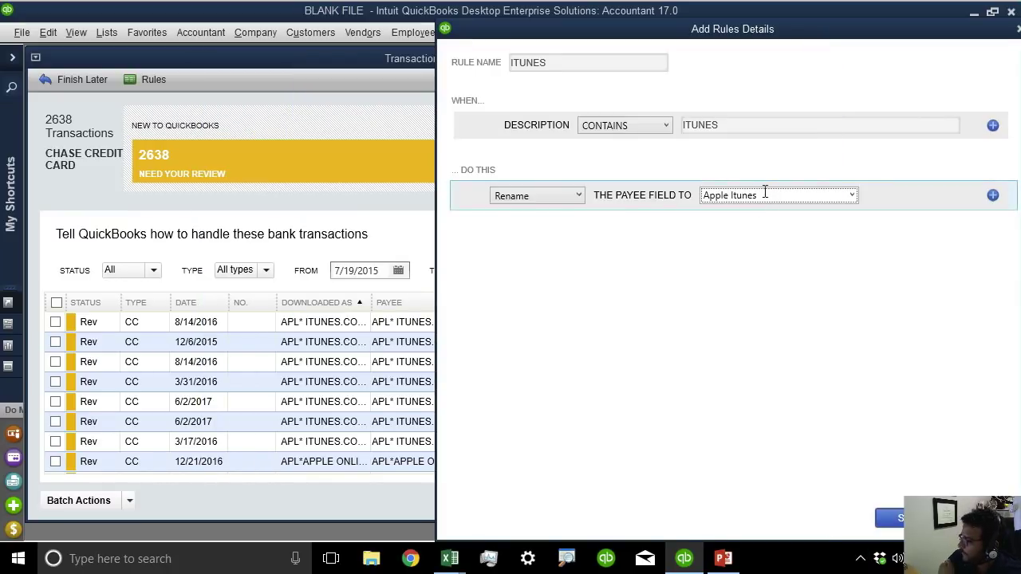
Add a Categorize action to Office Supplies, save the ITUNES rule, and close the Rules List.
left_click_drag(745, 126, 653, 127)
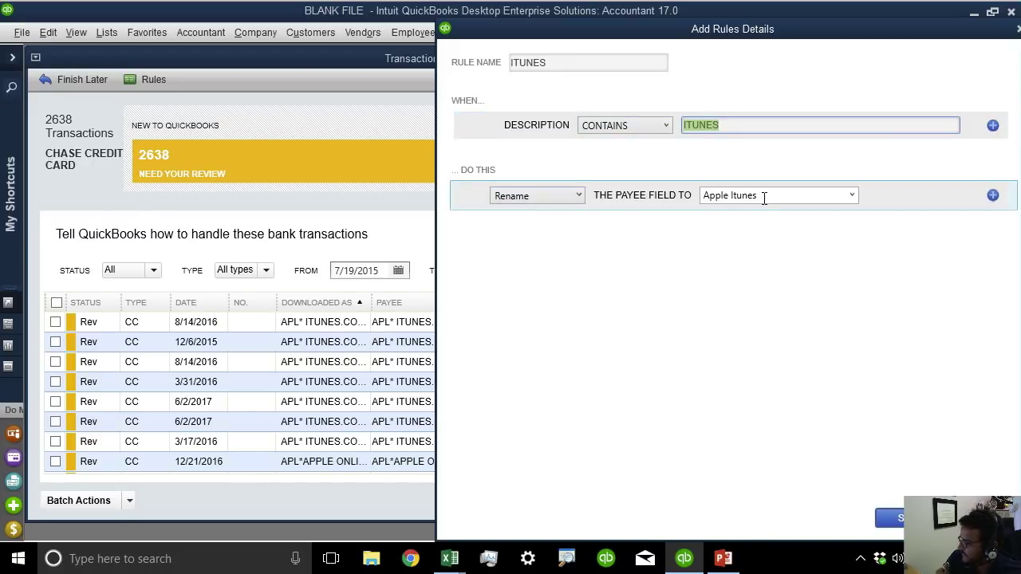
left_click(993, 197)
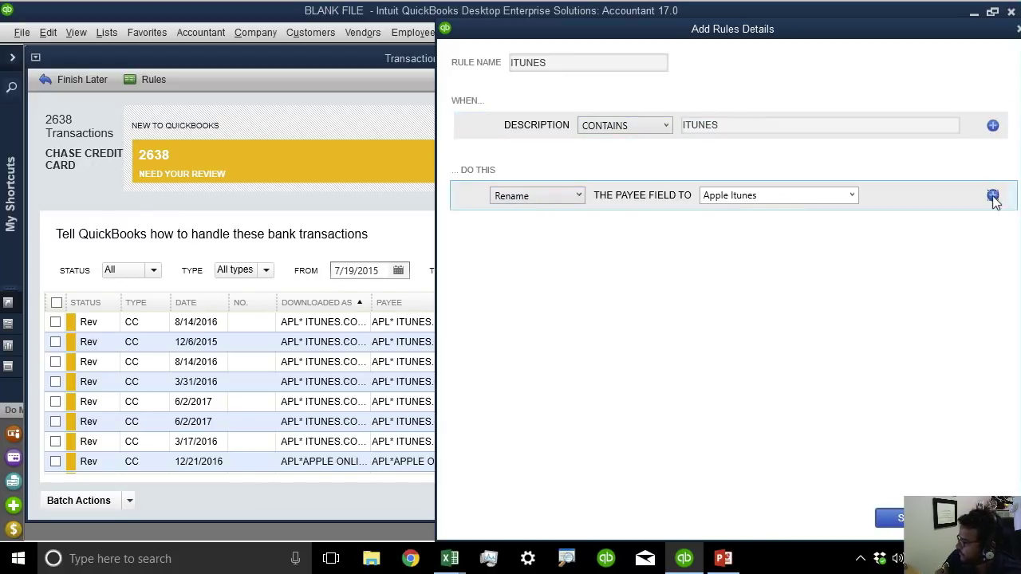
left_click(771, 226)
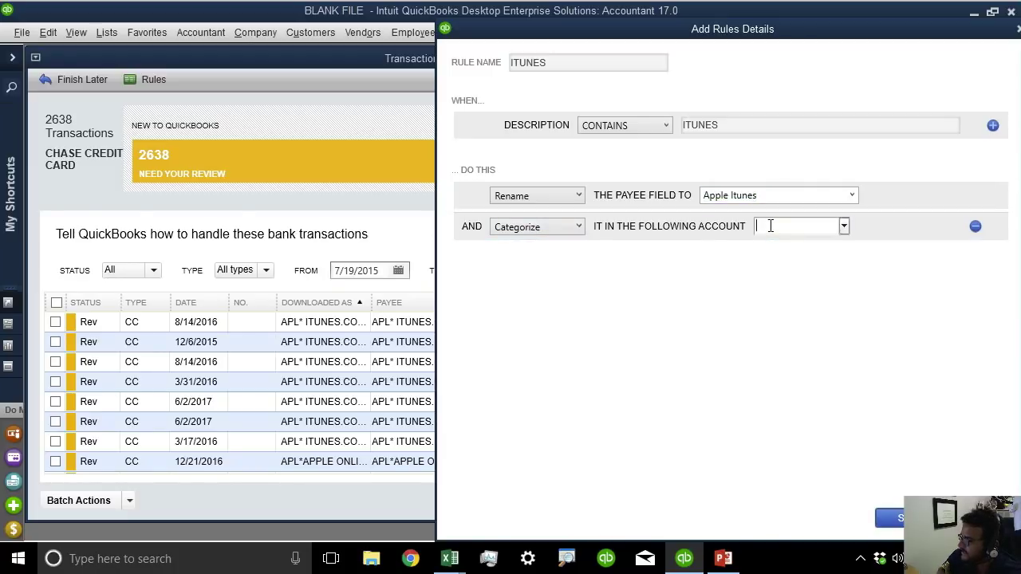
type("O")
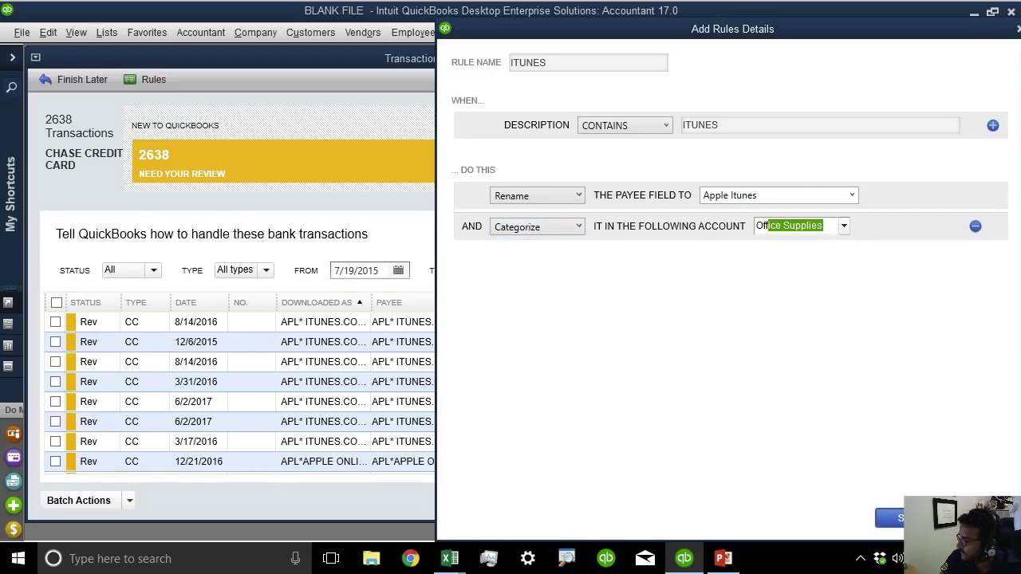
type("ff")
left_click(844, 226)
left_click(826, 237)
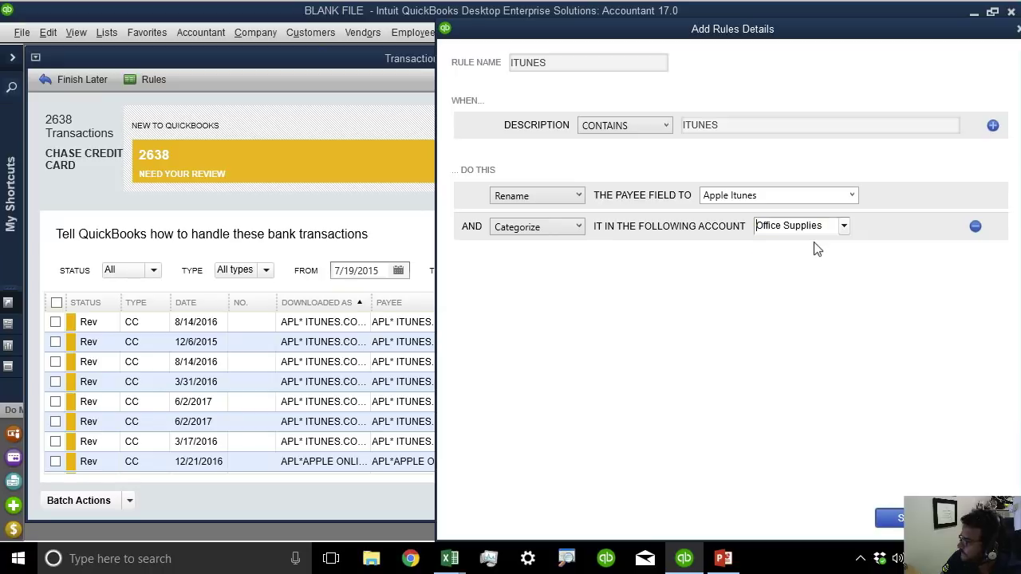
left_click(891, 517)
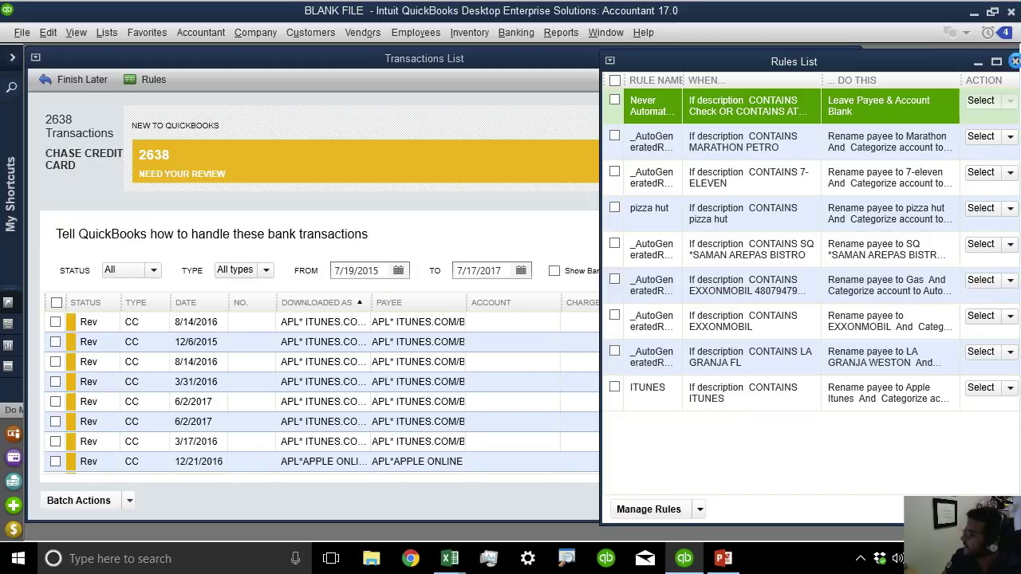
left_click(1014, 62)
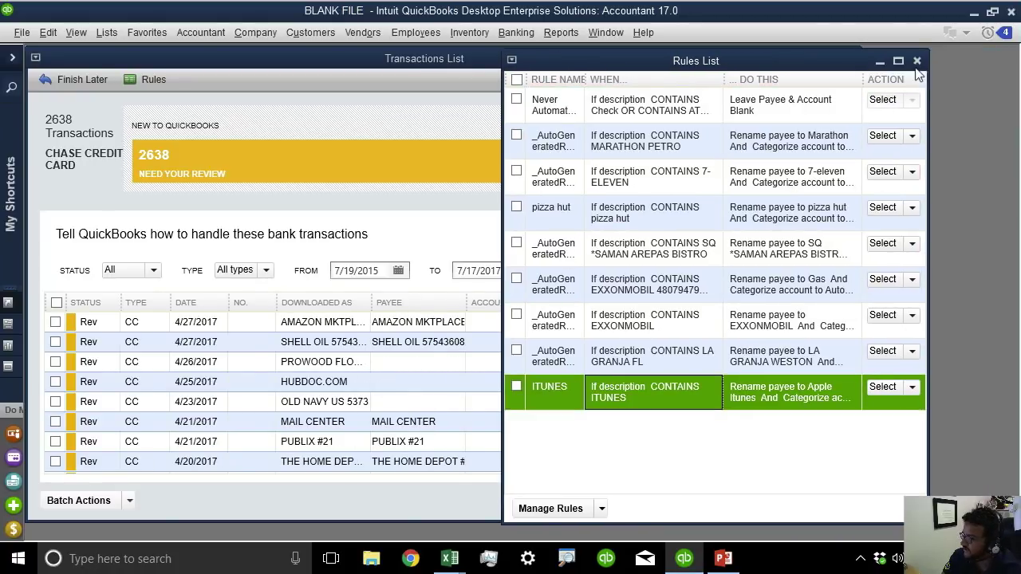
left_click(916, 63)
Maximize the Transactions List and filter it to the 176 transactions changed by rules.
left_click(832, 58)
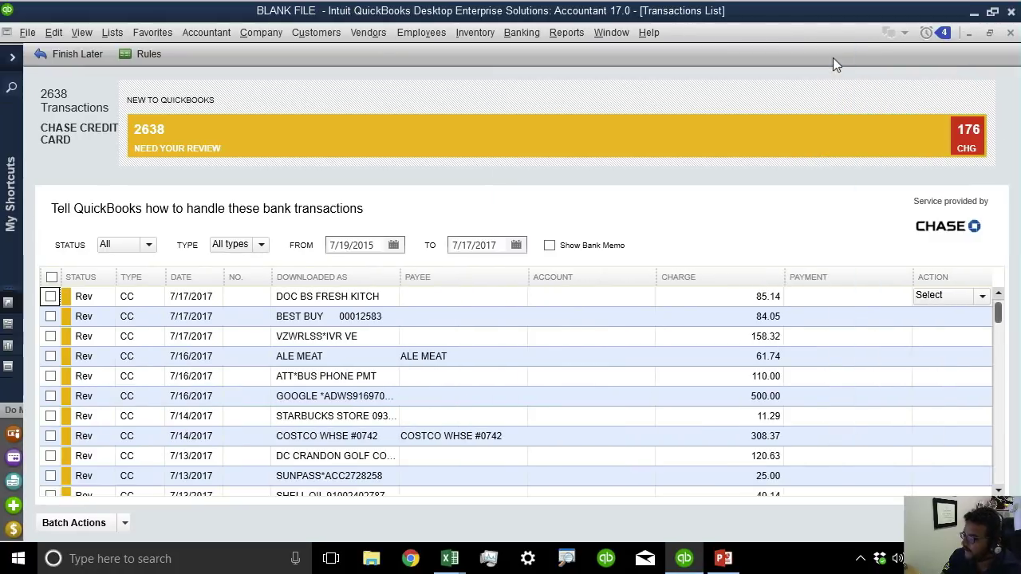
left_click(980, 143)
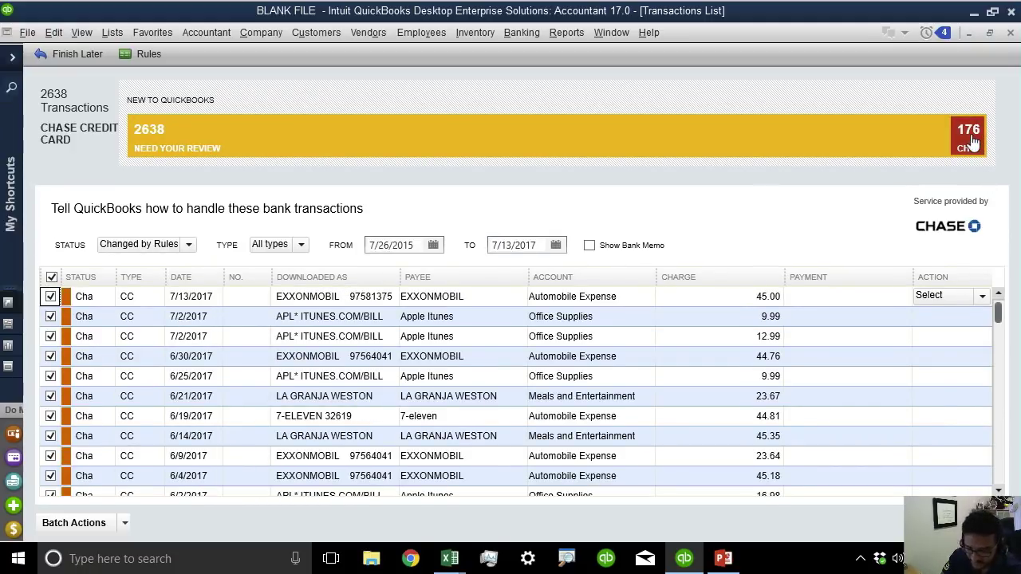
left_click(971, 141)
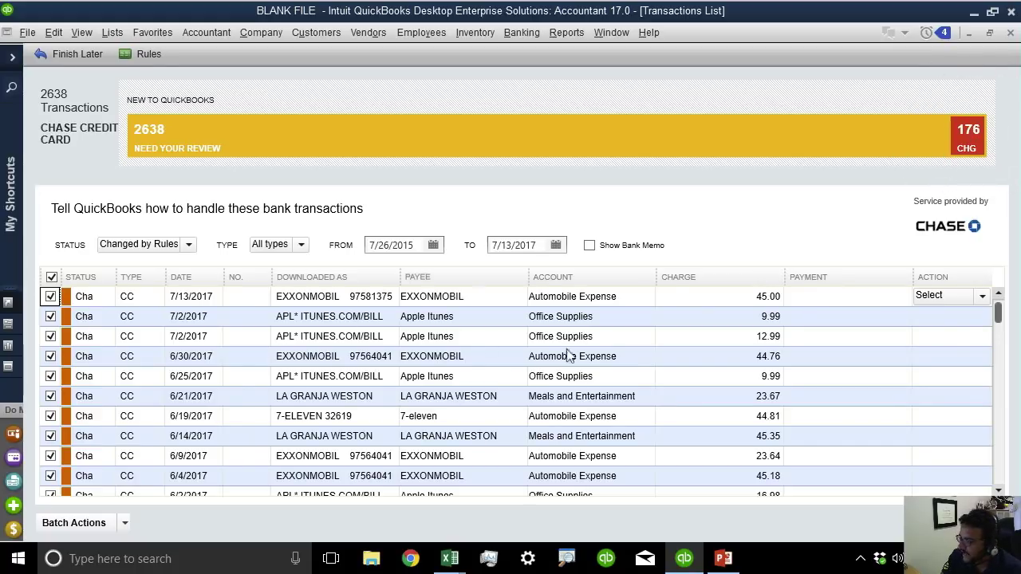
left_click_drag(999, 319, 1007, 290)
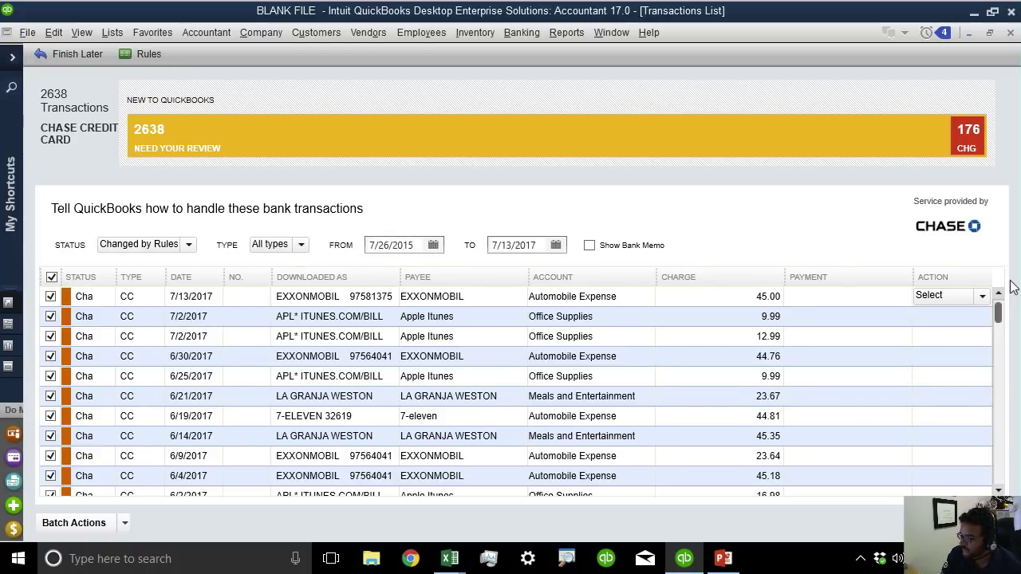
Sort by Downloaded As and check an iTunes row shows Apple Itunes, Office Supplies, then open Batch Actions.
left_click(338, 280)
left_click_drag(999, 319, 999, 331)
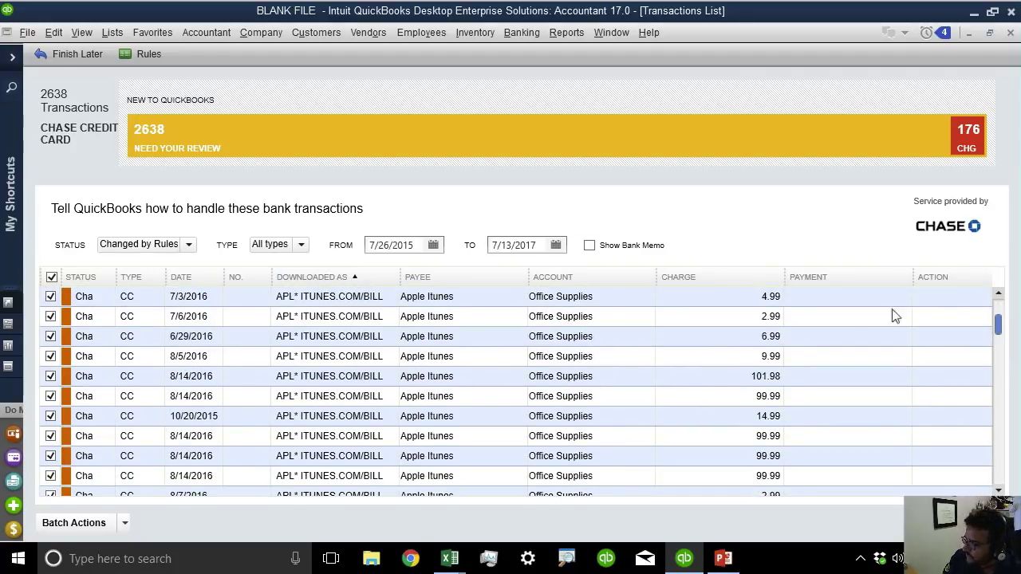
left_click(463, 295)
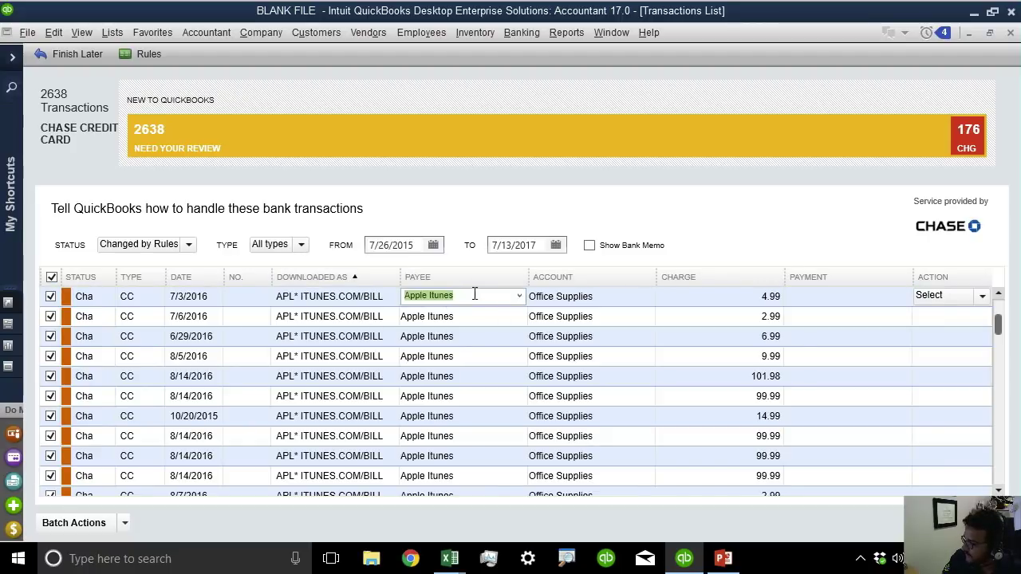
left_click(588, 297)
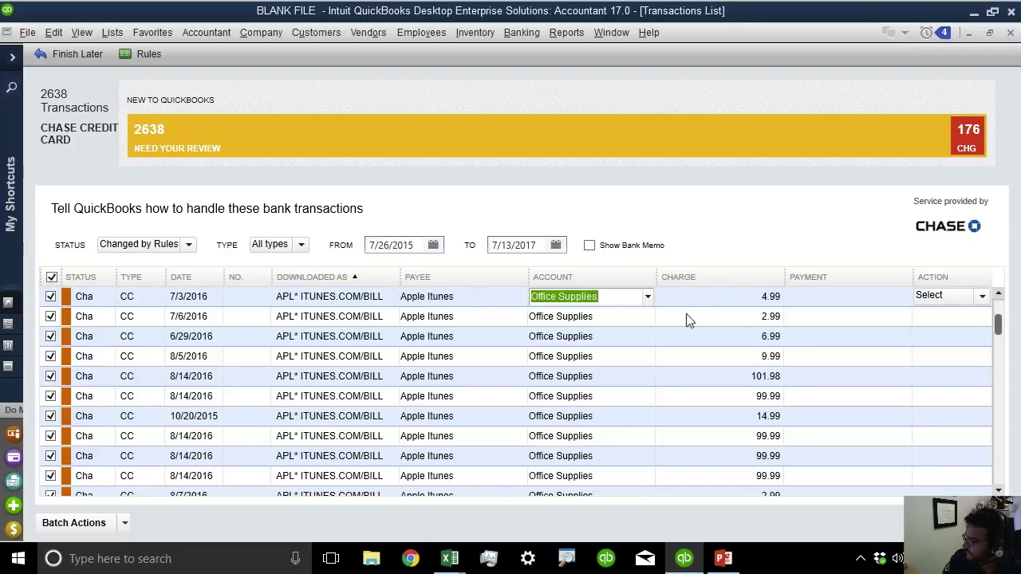
left_click(124, 524)
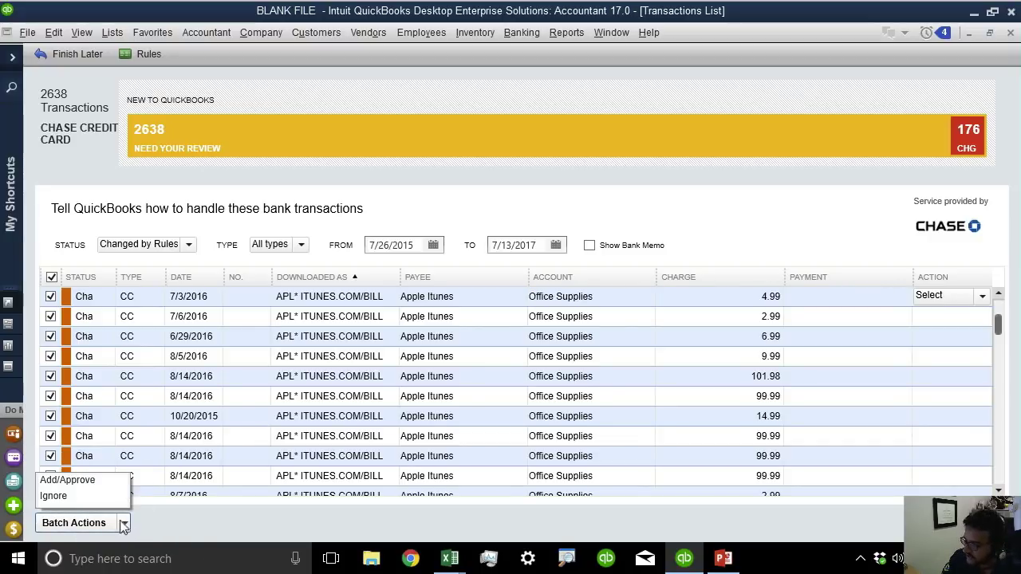
Add/Approve the 176 rule-changed transactions, confirm Yes, and list the 2462 needing review.
left_click(80, 479)
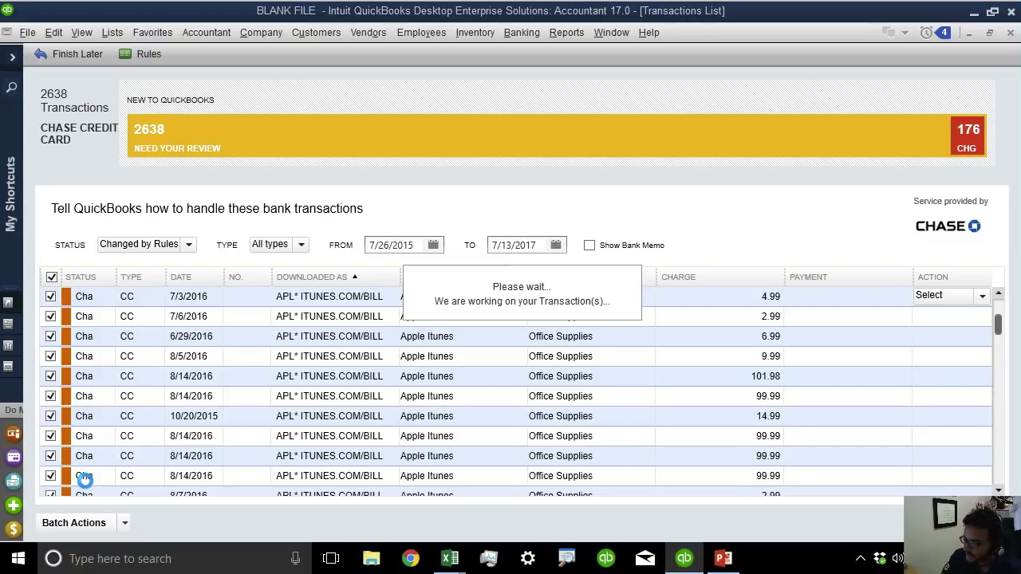
left_click(470, 288)
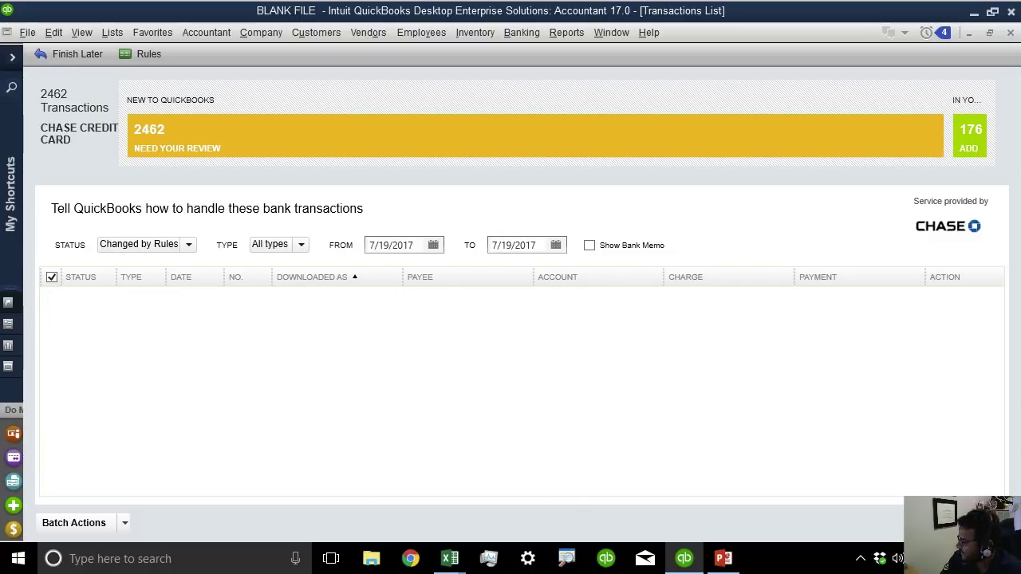
left_click(535, 138)
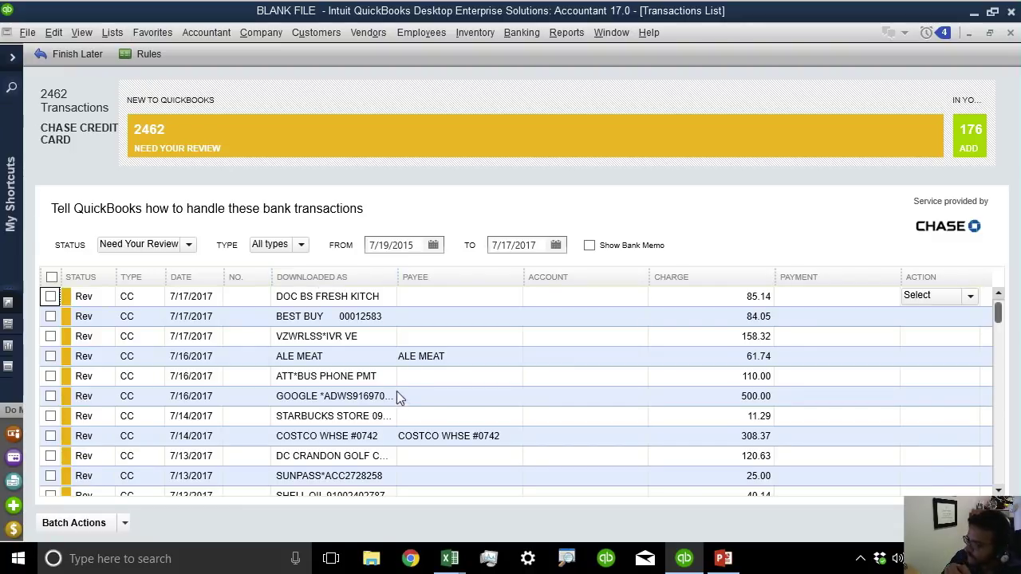
Assign payee AT&T *PAYMENT and account Telephone Expense to the ATT*BUS PHONE PMT charge.
left_click(325, 359)
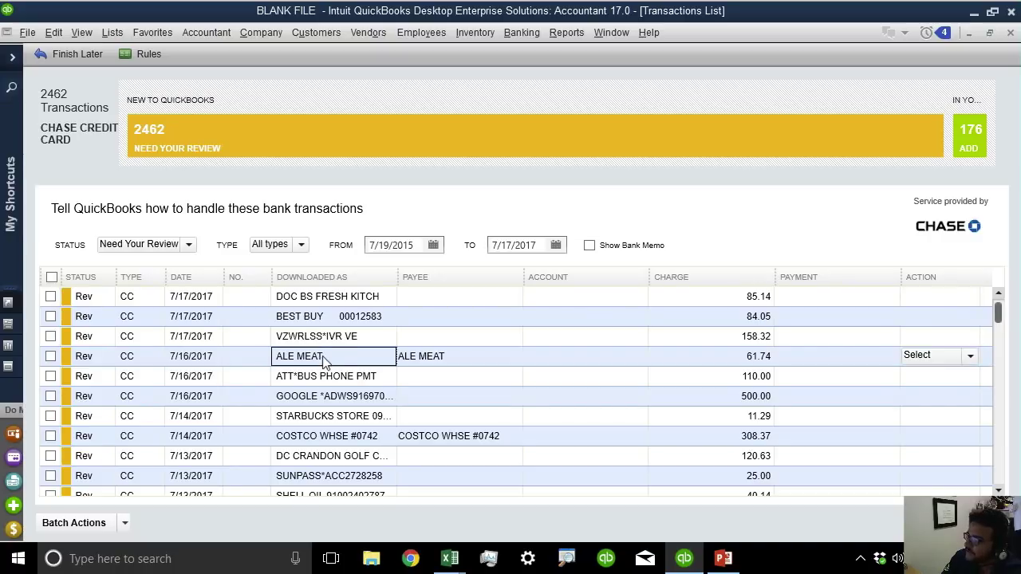
left_click(329, 377)
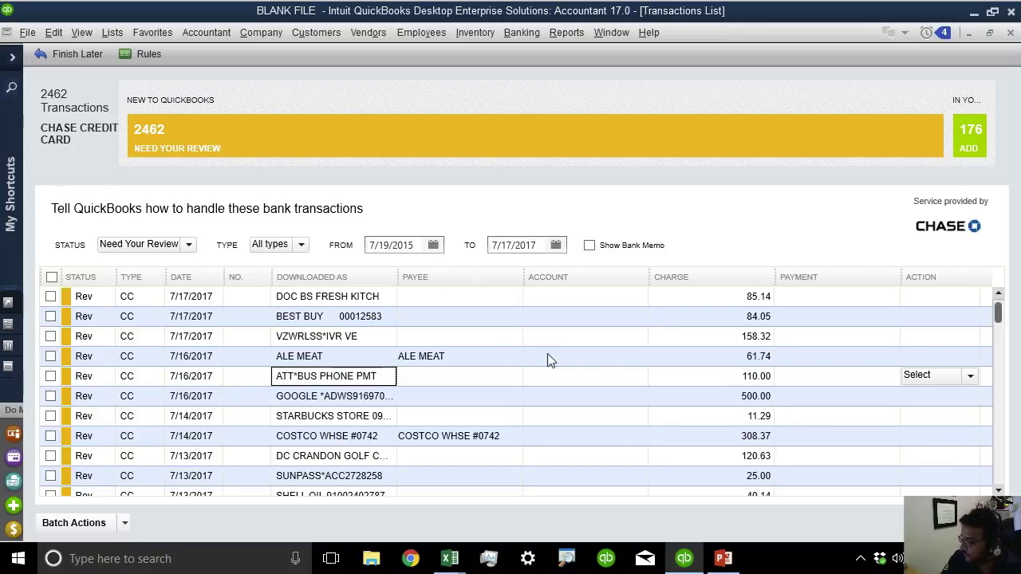
left_click(416, 376)
type("m")
key("BackSpace")
key("BackSpace")
type("at")
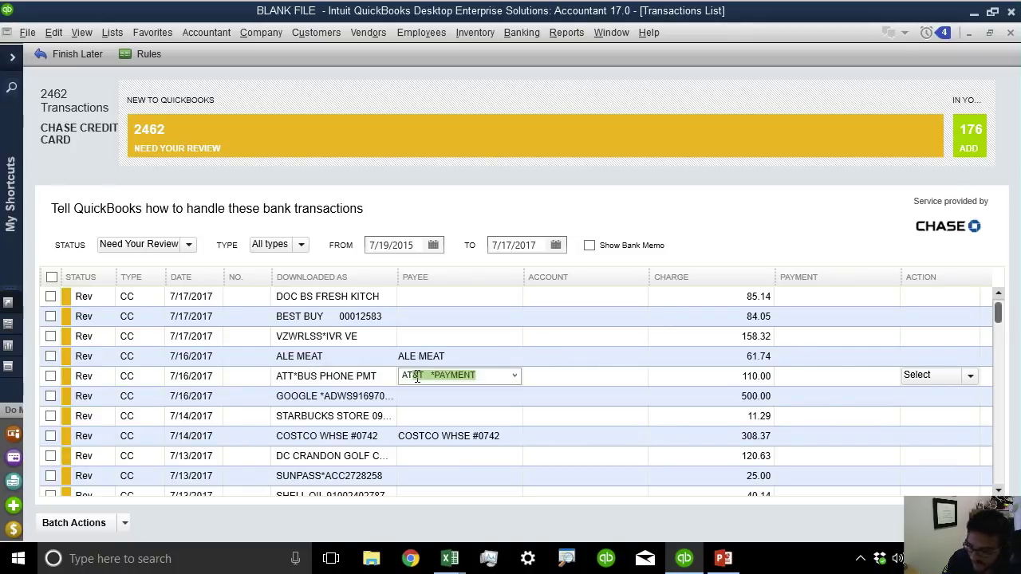
key("Tab")
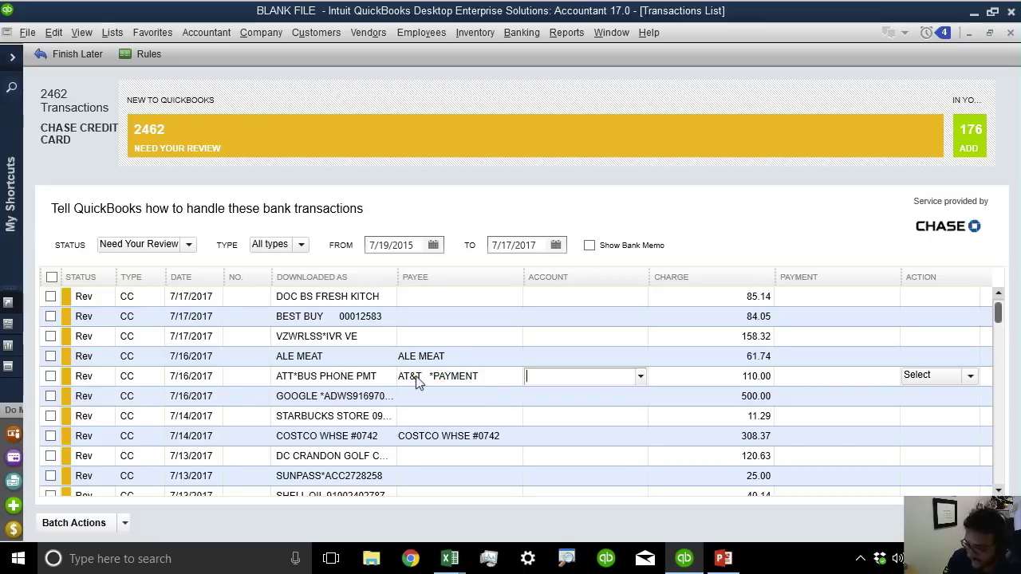
type("te")
key("Tab")
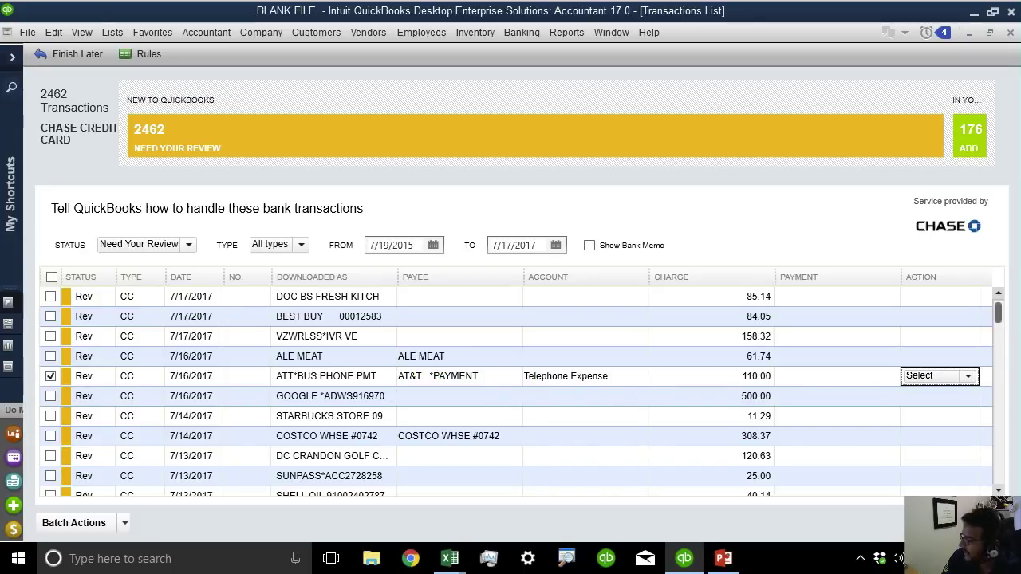
Uncheck the 110.00 phone payment row and clear its payee and Telephone Expense account.
left_click(970, 378)
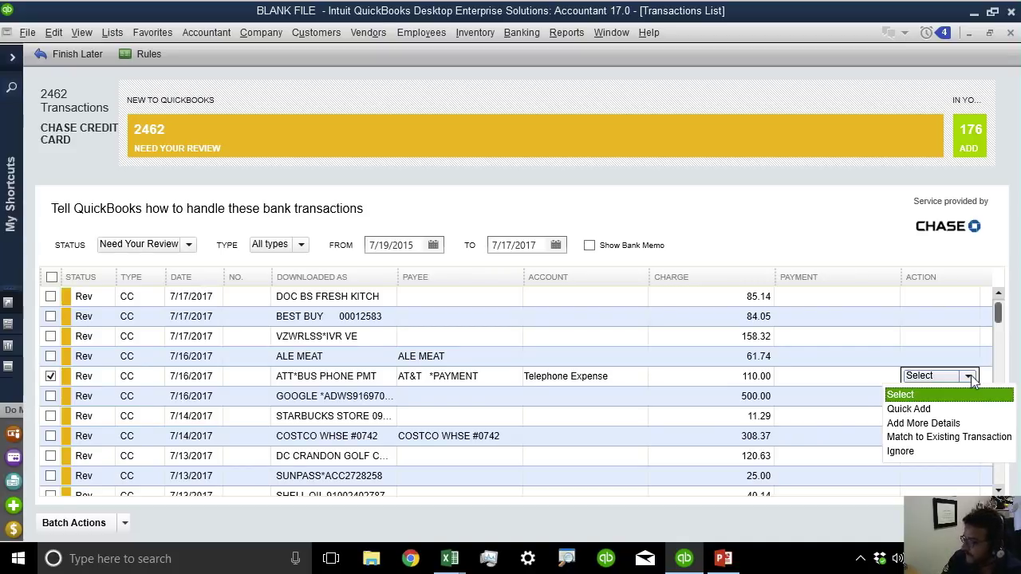
left_click(50, 382)
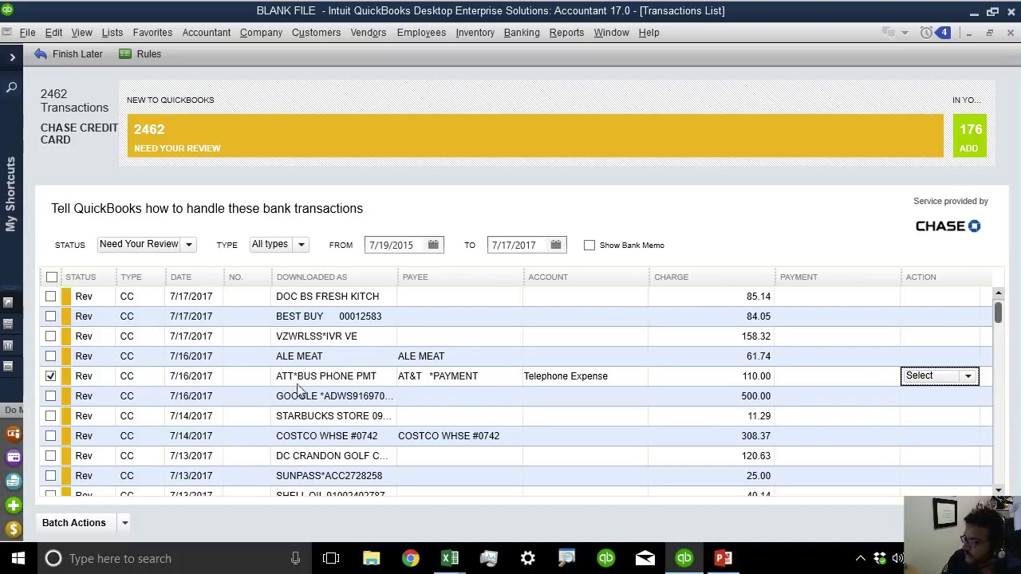
left_click(49, 376)
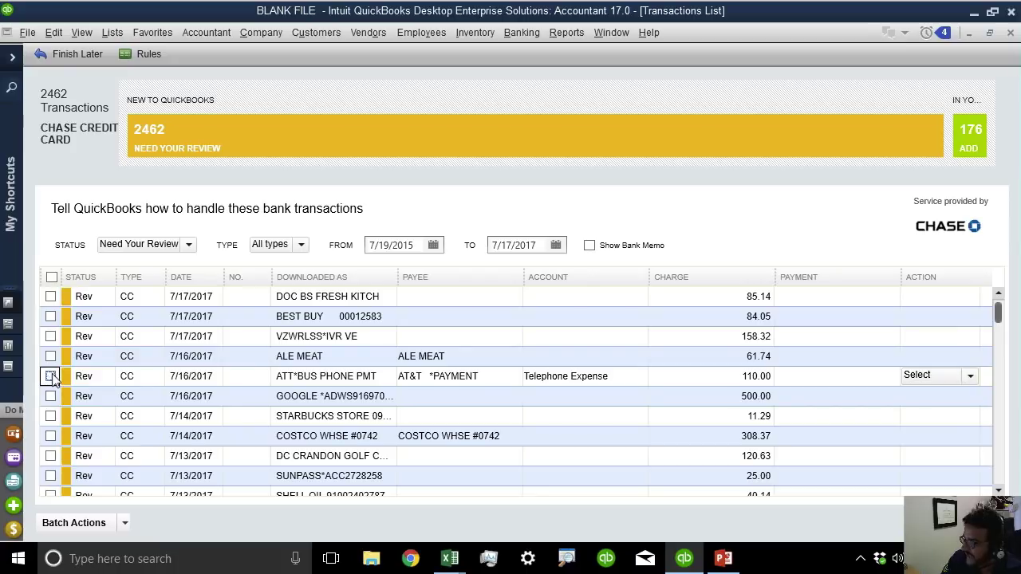
left_click(450, 376)
key("Delete")
key("Tab")
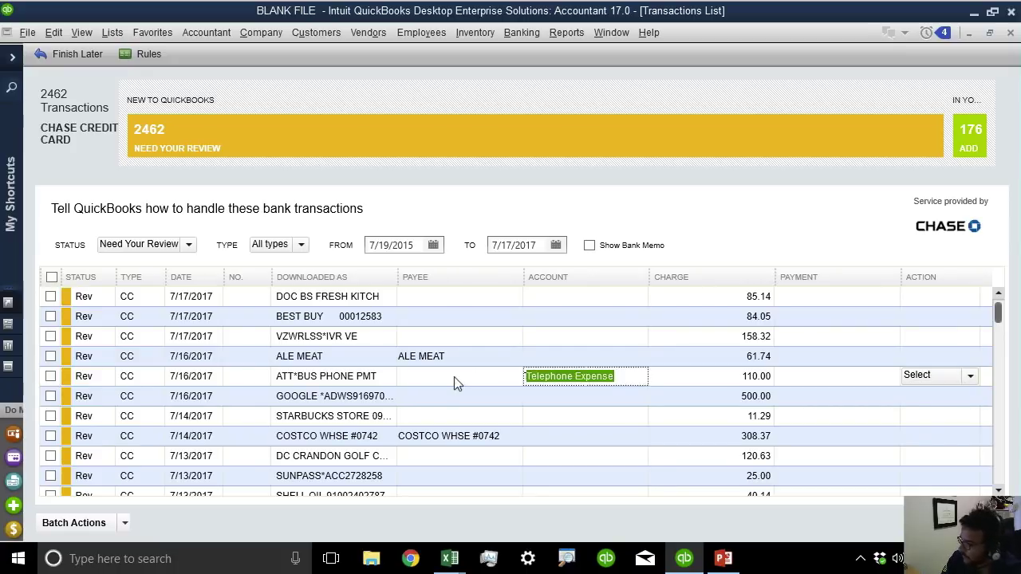
key("Delete")
key("Tab")
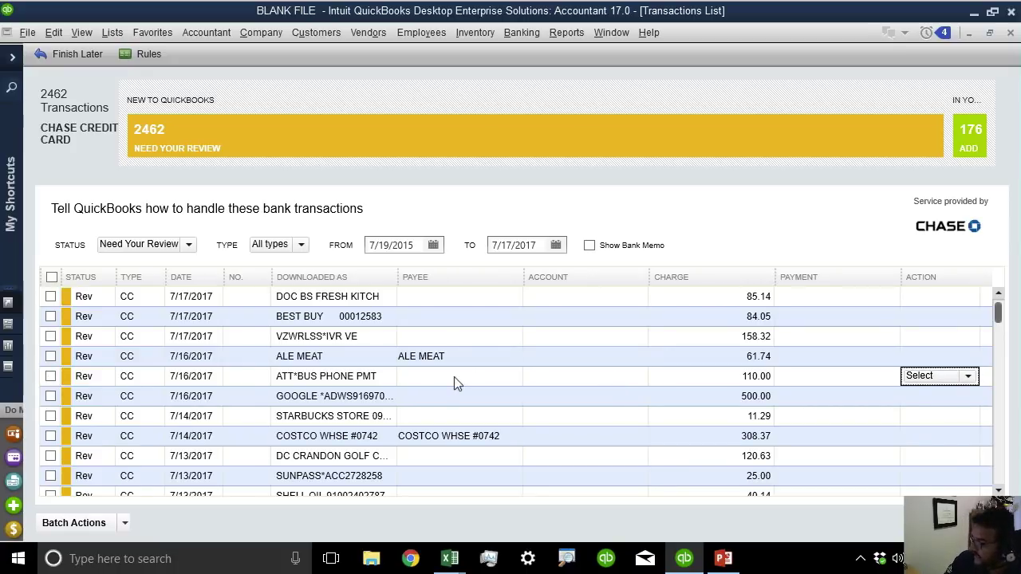
left_click(369, 379)
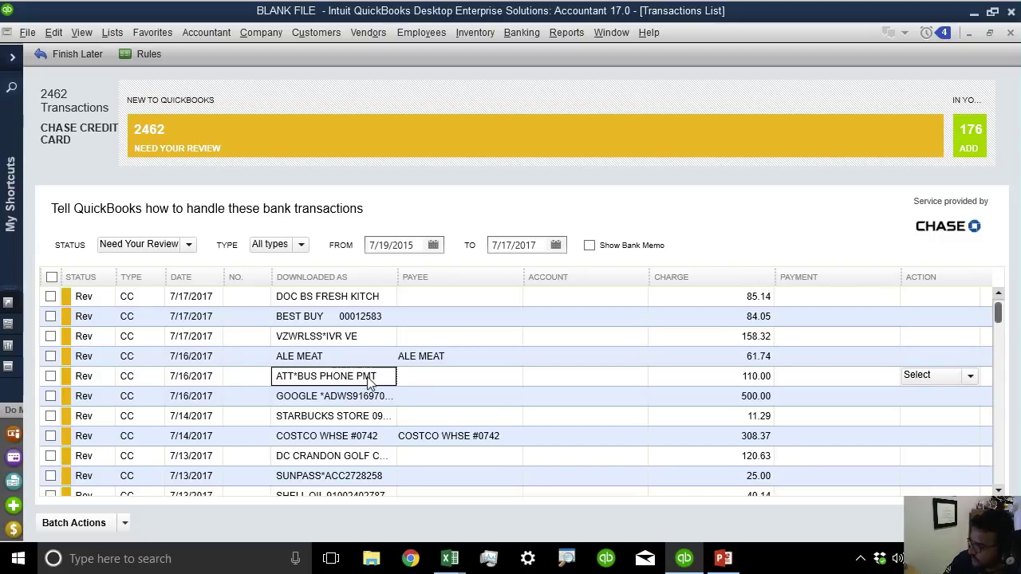
Start a new Chase credit card charge with AT&T *PAYMENT as the vendor.
left_click(968, 33)
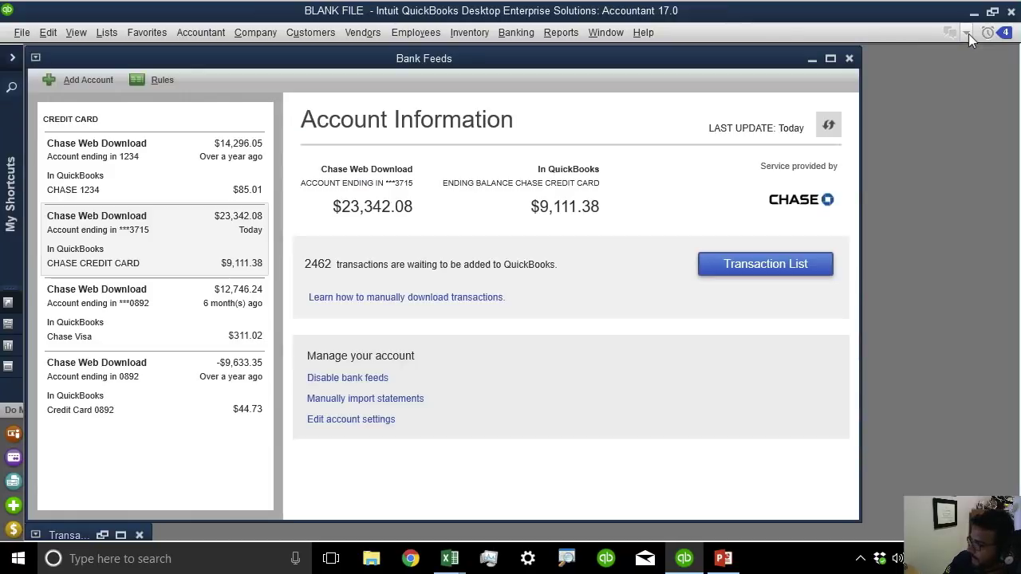
left_click(811, 58)
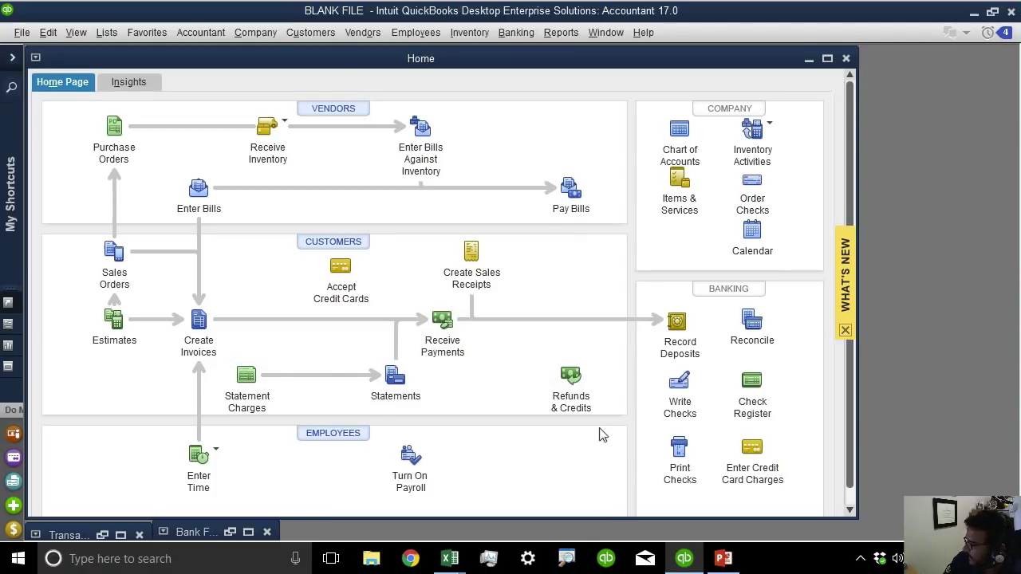
left_click(753, 449)
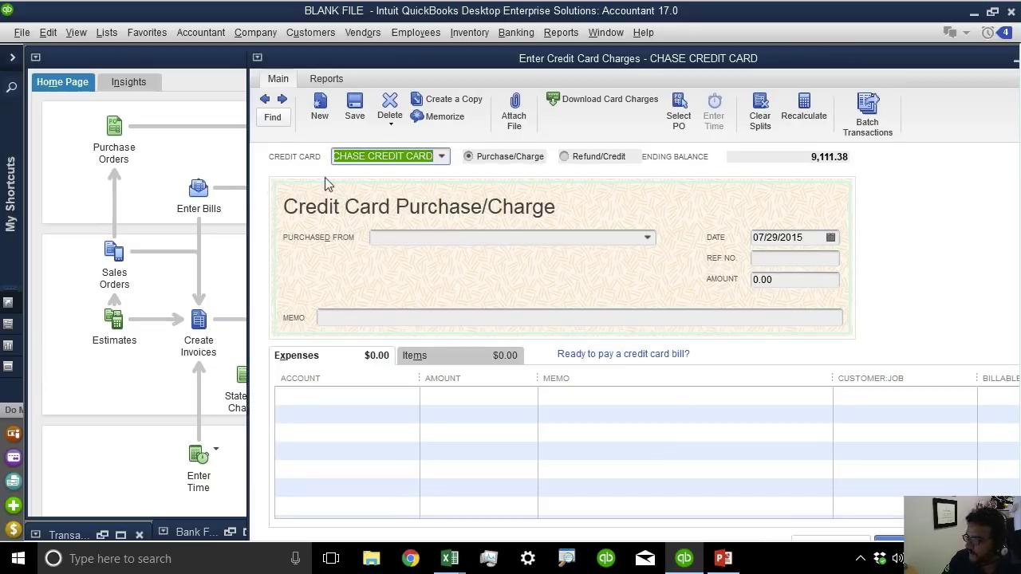
left_click(390, 236)
type("a")
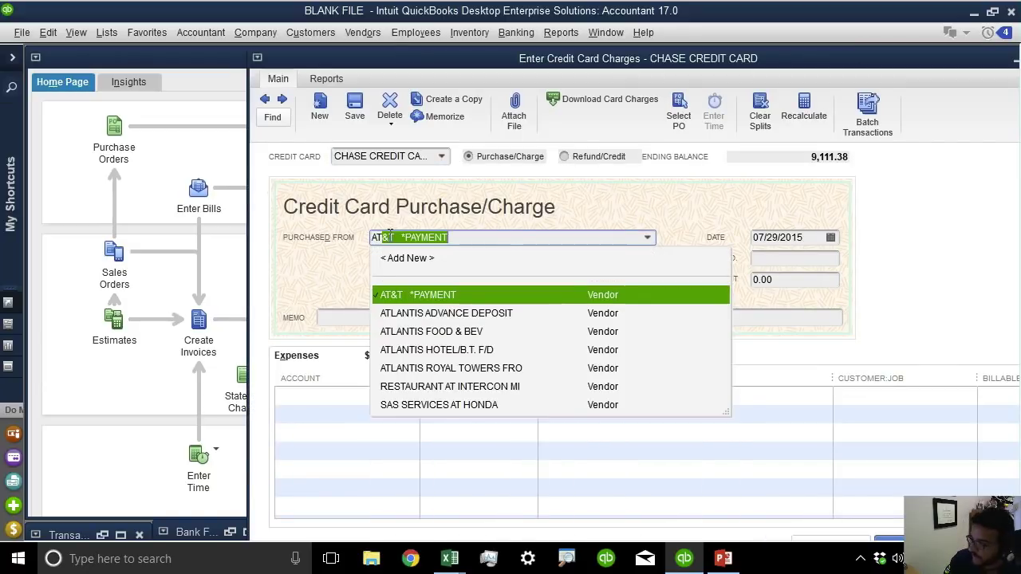
left_click(442, 299)
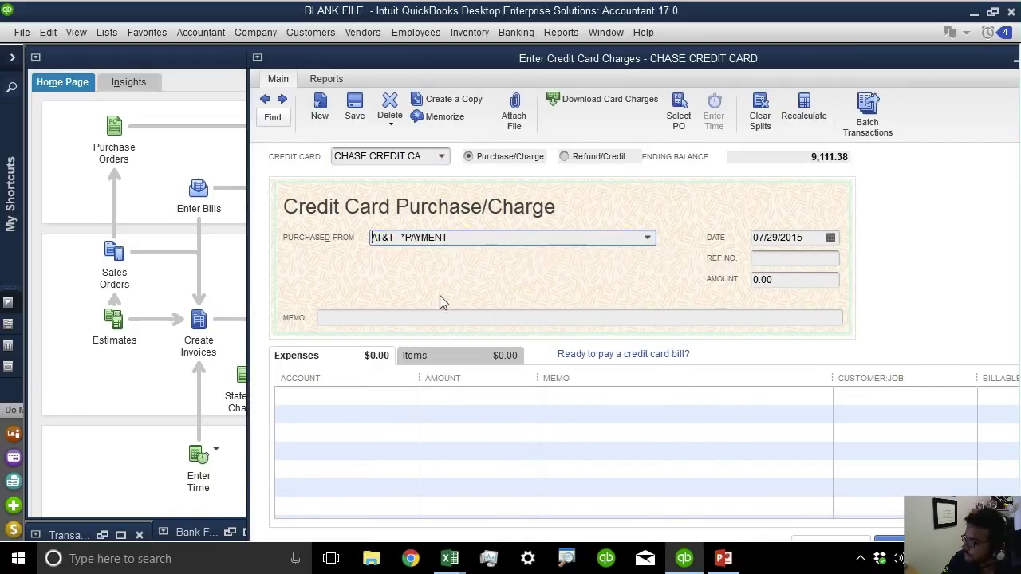
Enter 110.00 to Telephone Expense, dated today 07/19/2017, and save the charge.
left_click(813, 279)
type("110")
key("Tab")
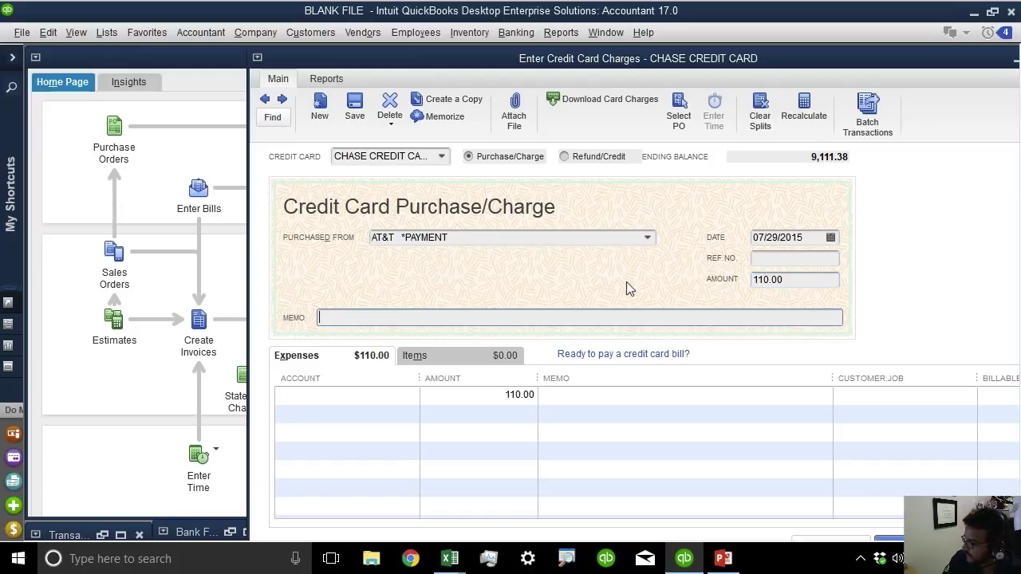
left_click(311, 394)
type("tele")
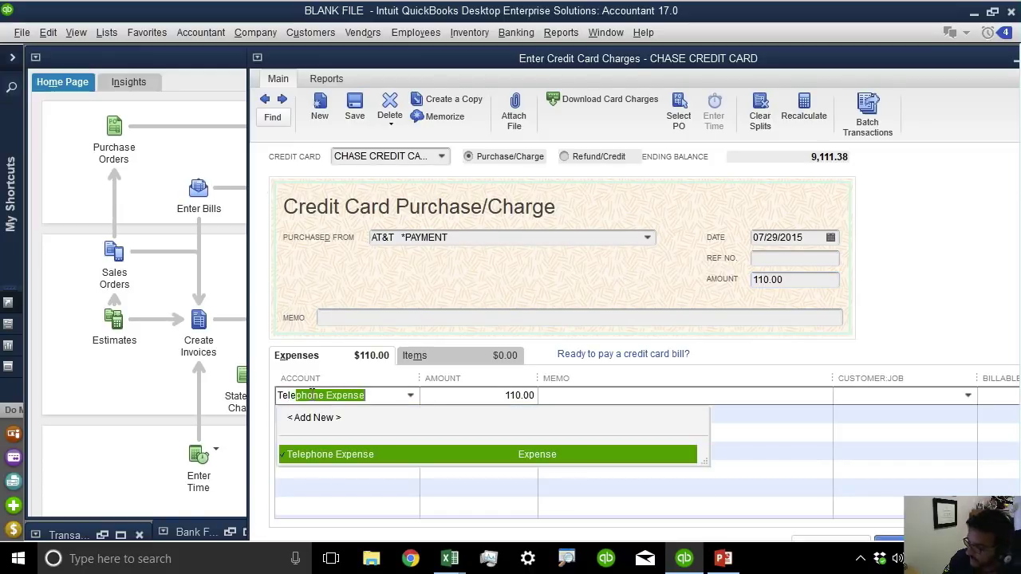
key("Tab")
left_click(810, 237)
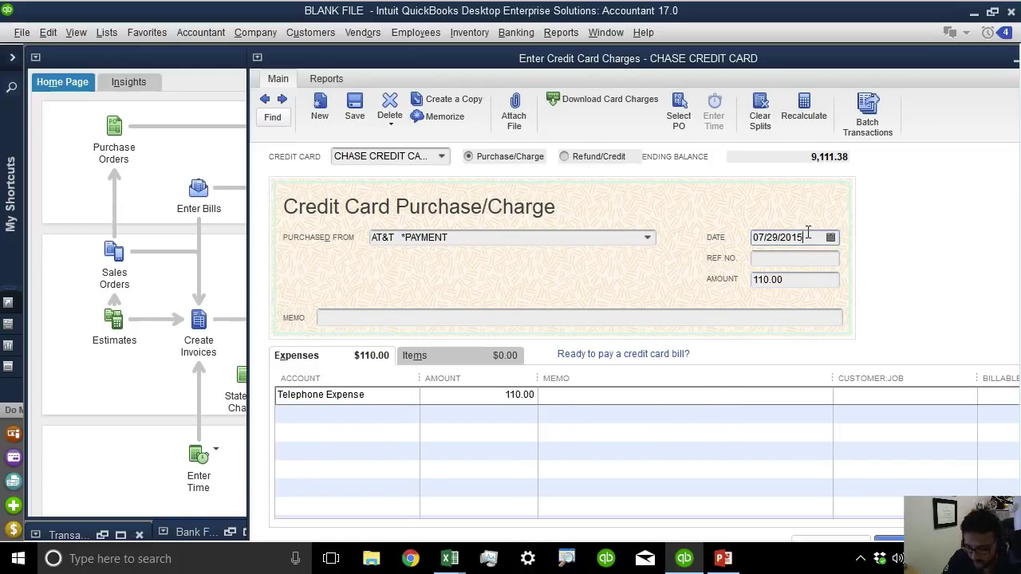
key("t")
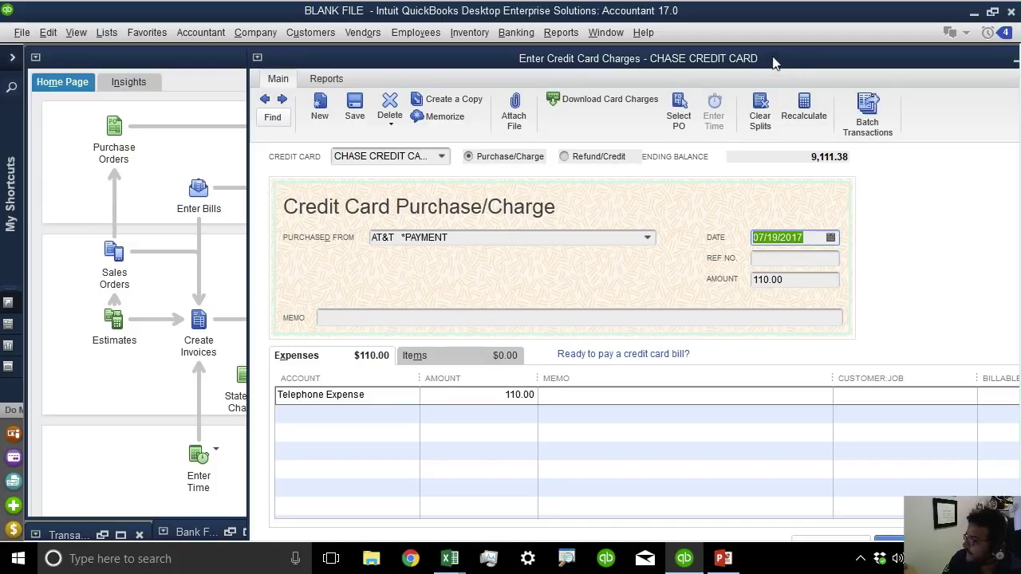
left_click_drag(772, 62, 732, 55)
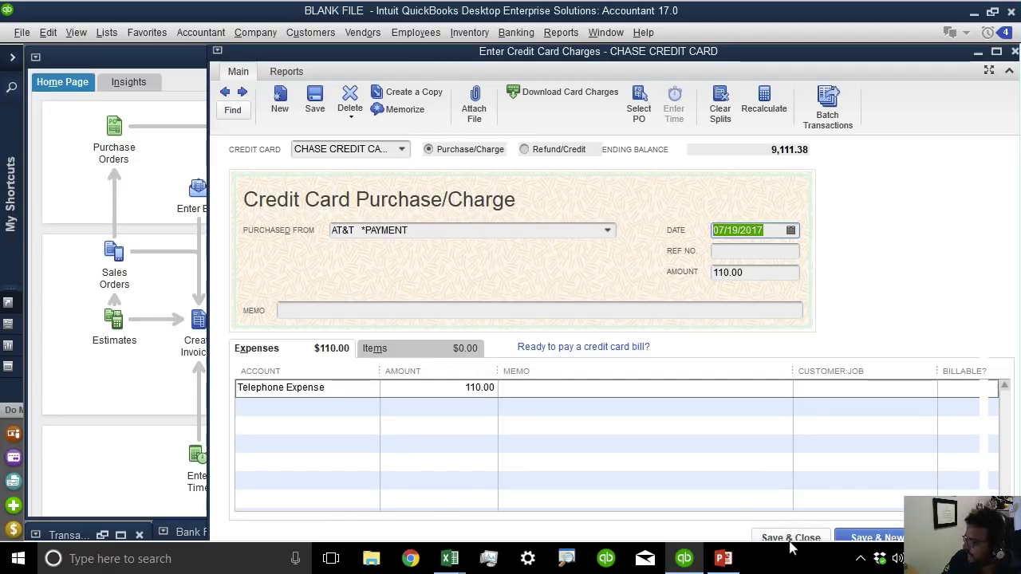
left_click(789, 539)
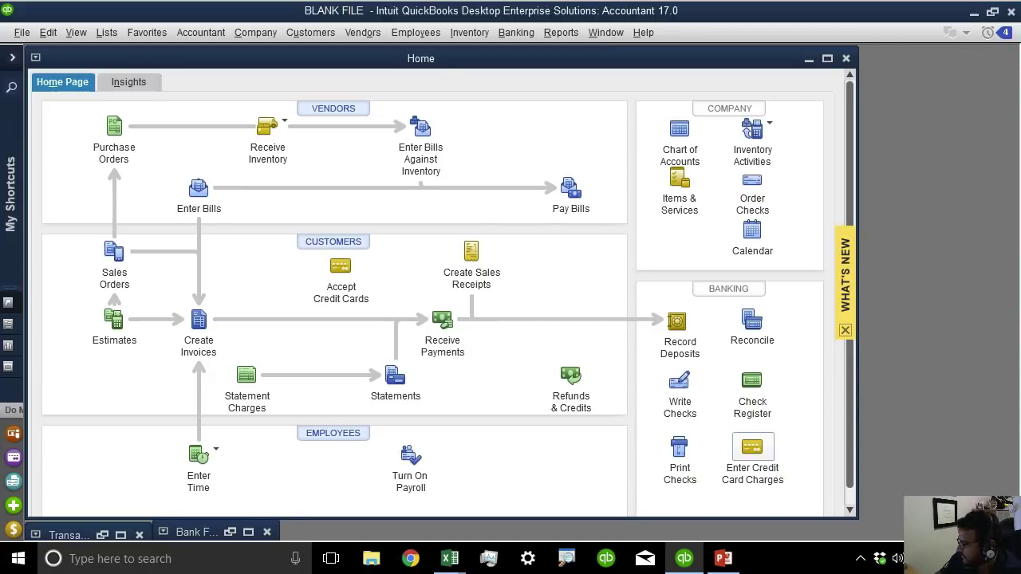
Approve the auto-matched 110.00 ATT*BUS PHONE PMT transaction from the AUTO tile.
key("ctrl+Tab")
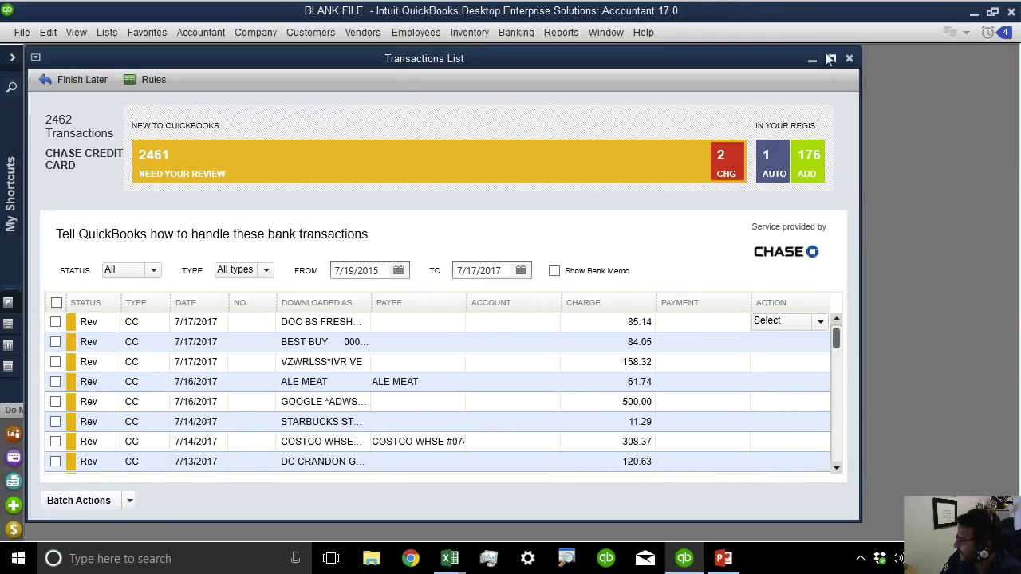
left_click(830, 58)
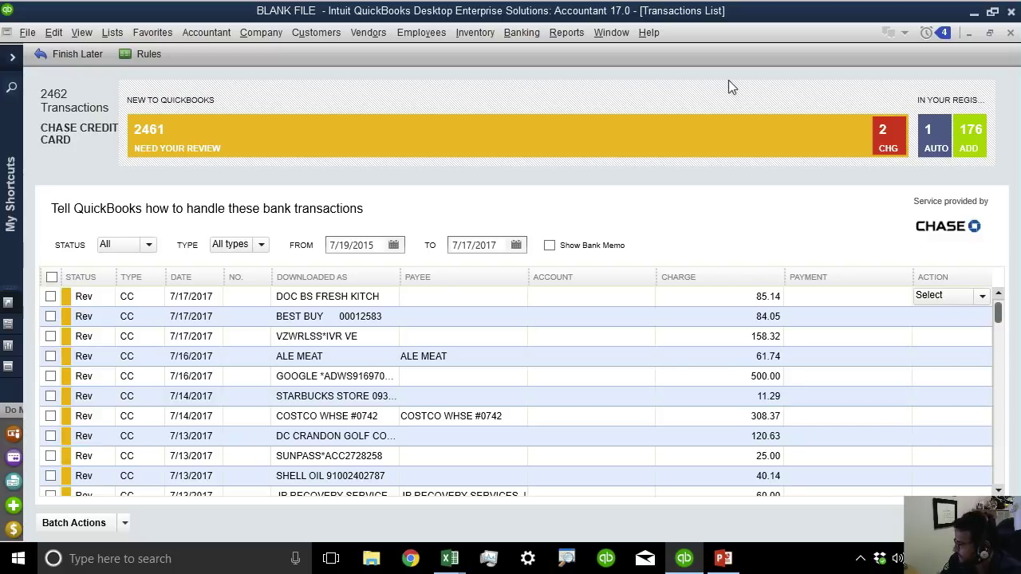
left_click(941, 140)
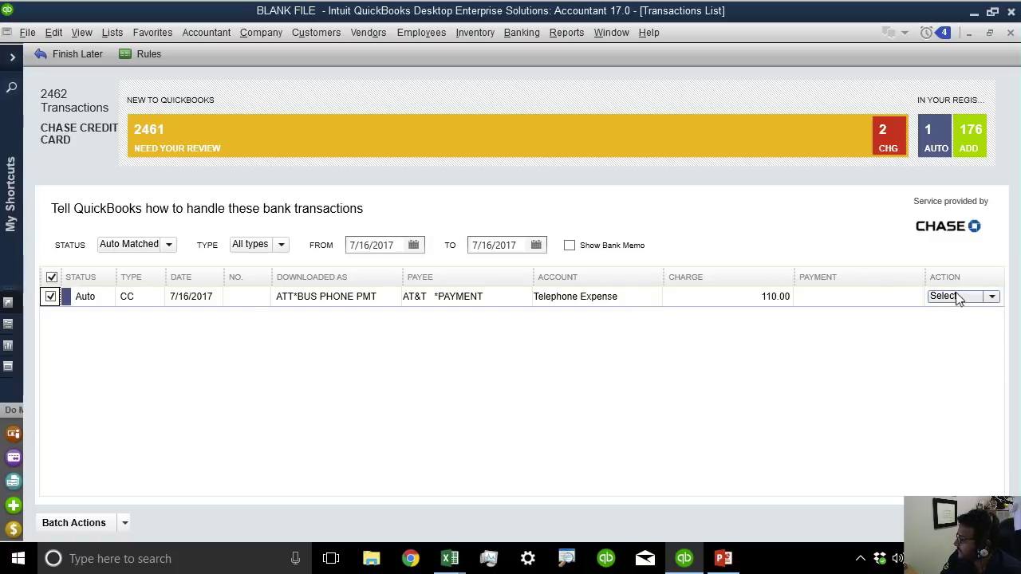
left_click(993, 296)
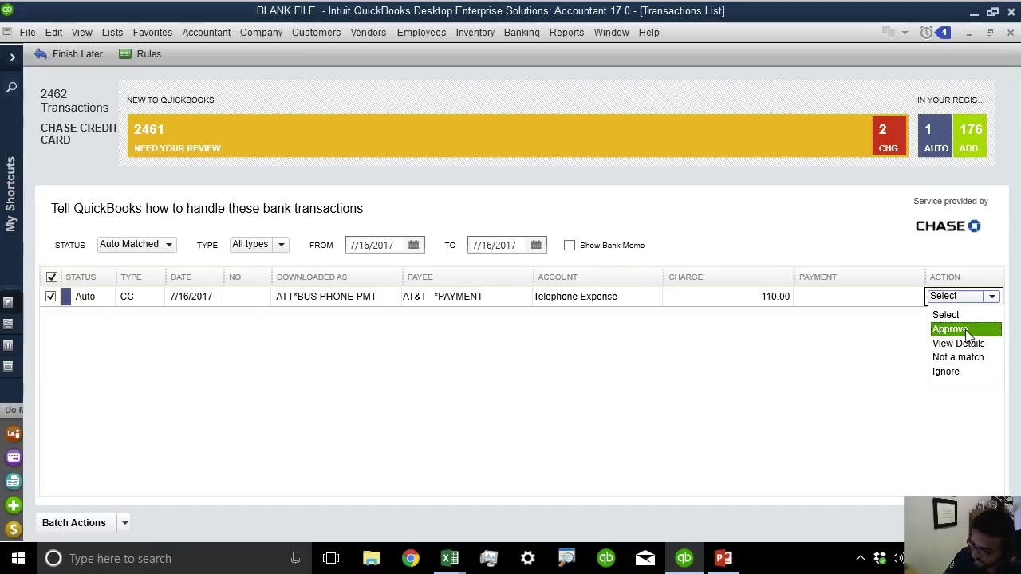
left_click(967, 330)
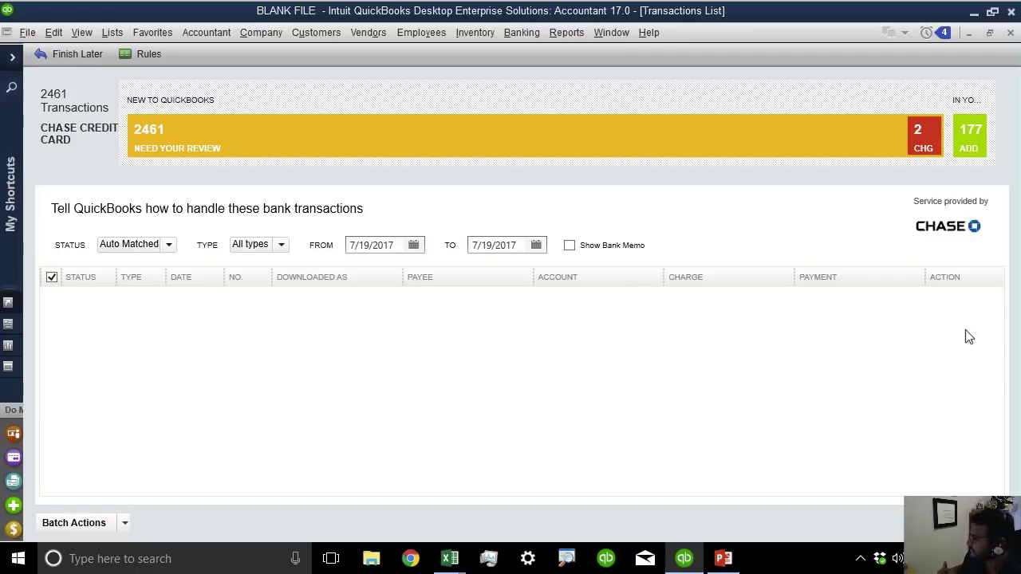
left_click(974, 12)
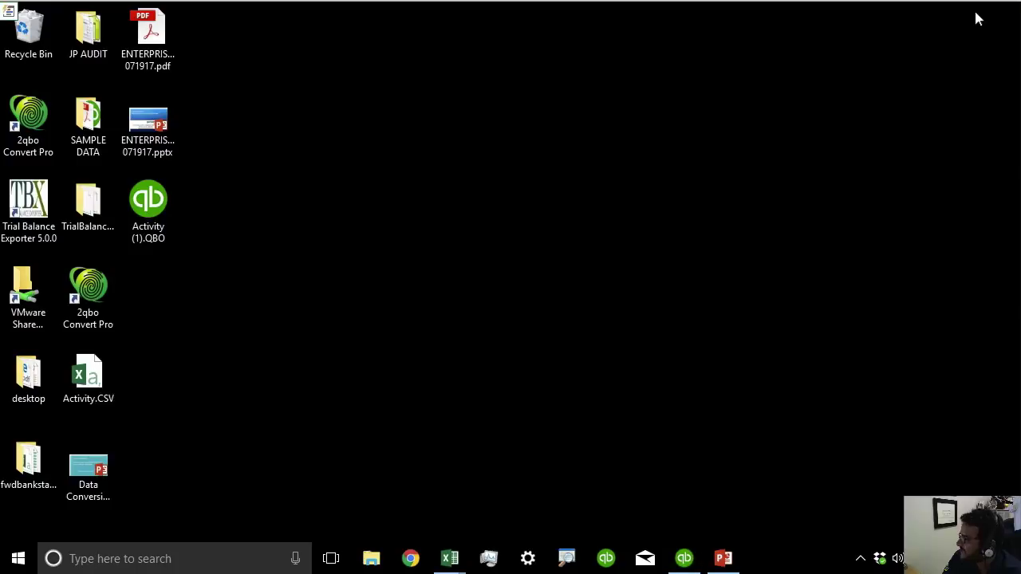
left_click(684, 557)
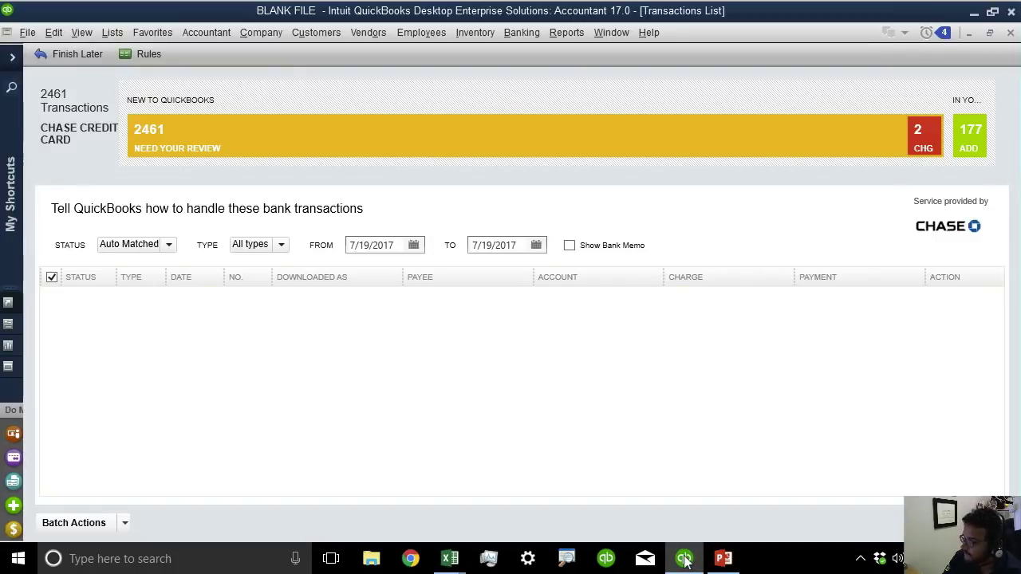
In Chrome, search 'qbo test' and open the QuickBooks Online test drive result.
left_click(410, 558)
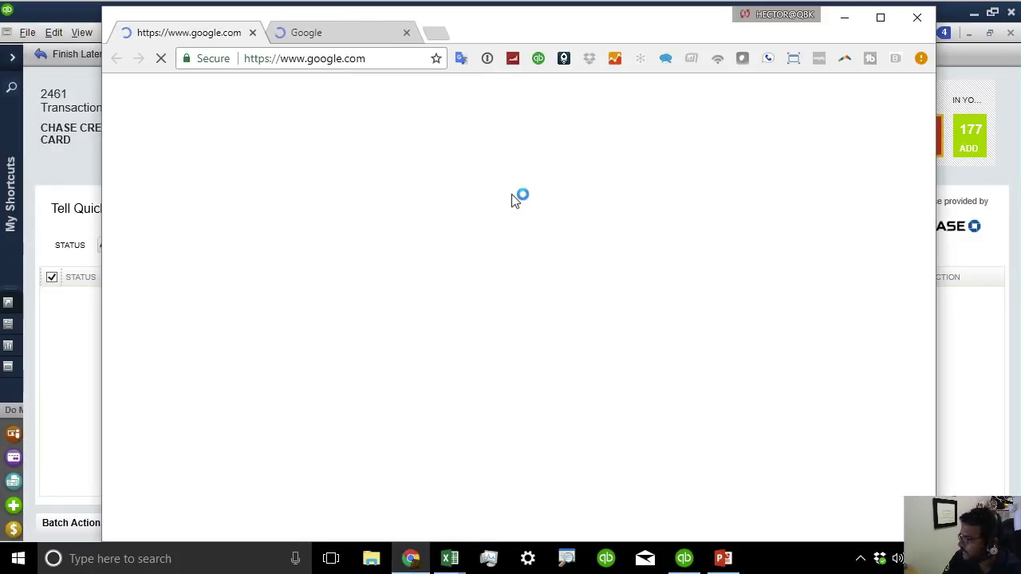
left_click(406, 32)
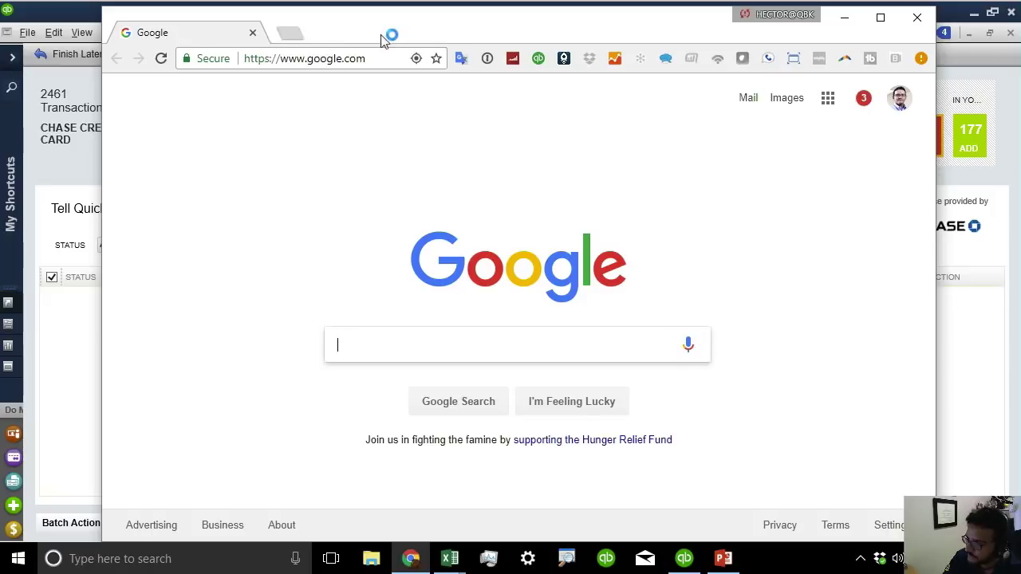
left_click(322, 57)
type("qbo test drive")
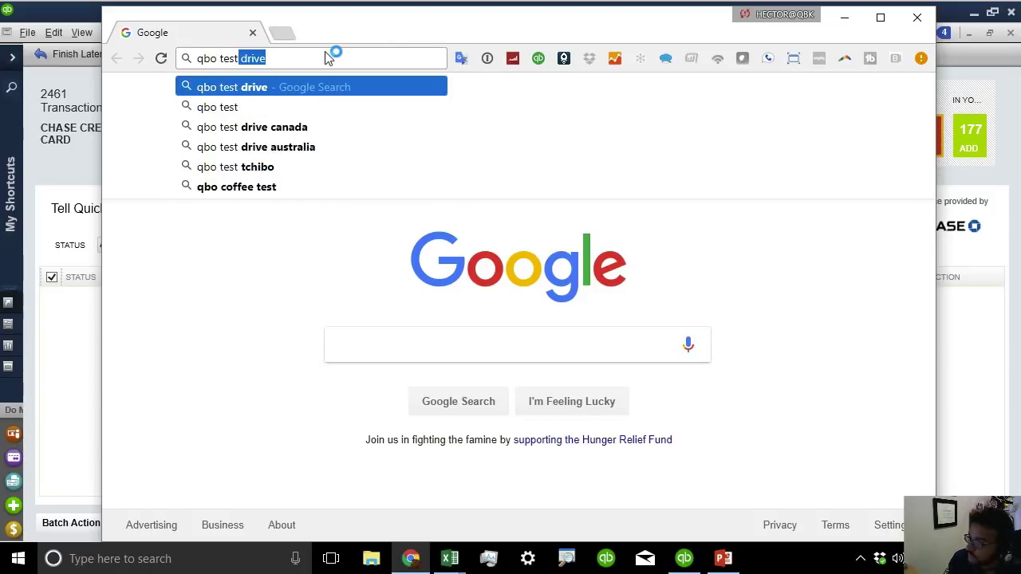
key("Return")
left_click(880, 17)
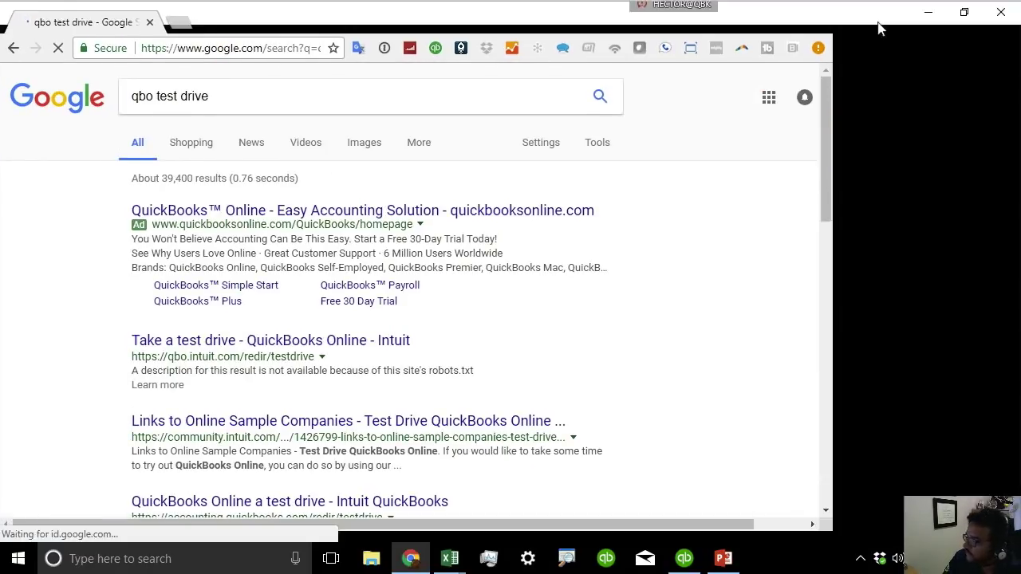
left_click(307, 333)
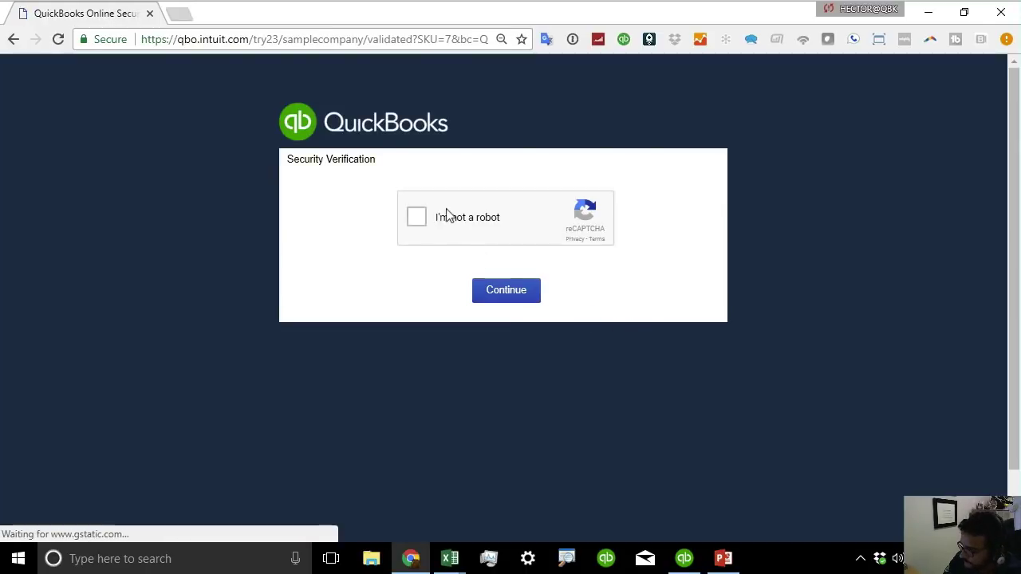
Pass the security verification to reach the sample company dashboard.
left_click(518, 297)
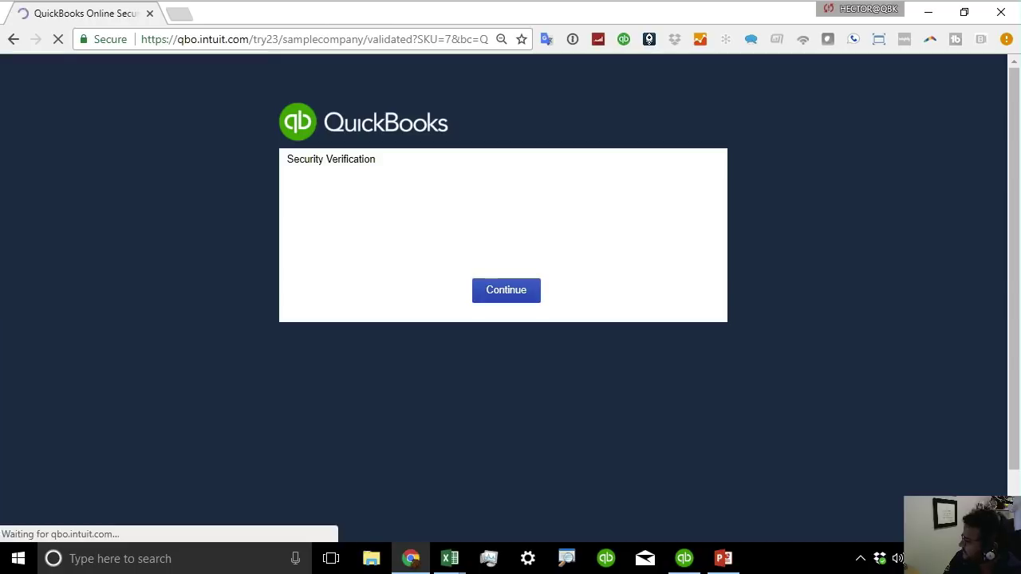
left_click(412, 217)
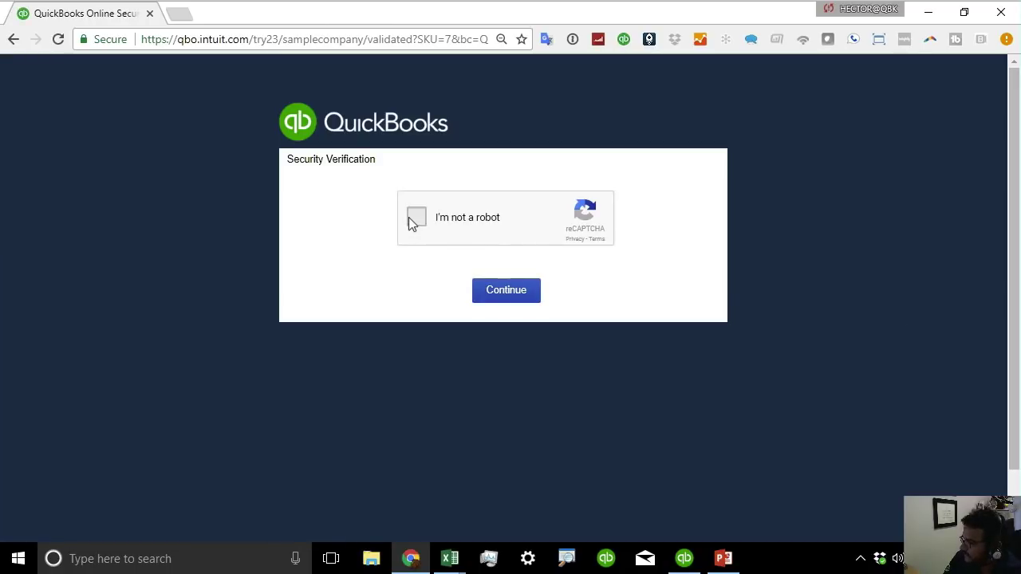
left_click(520, 300)
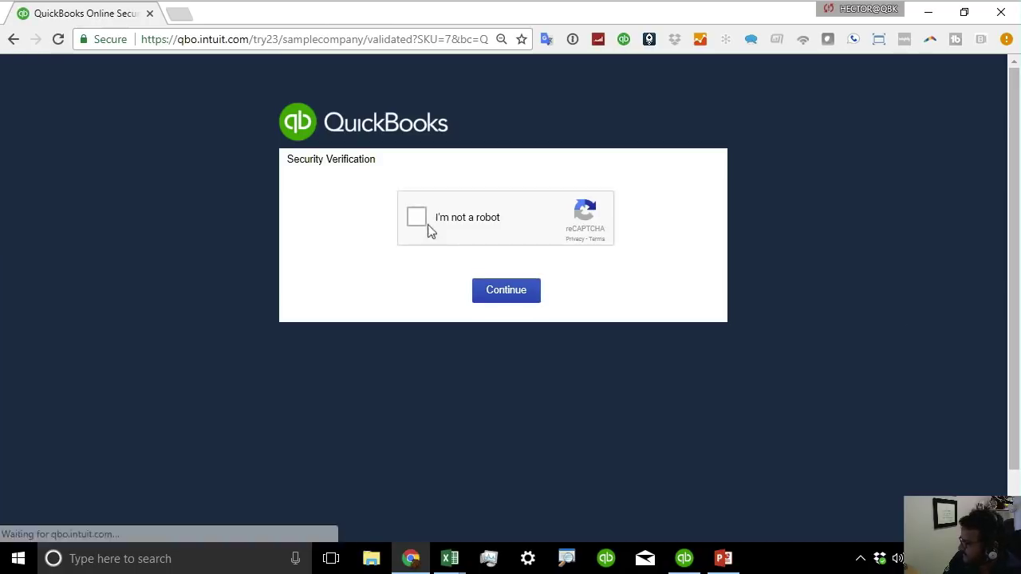
left_click(416, 220)
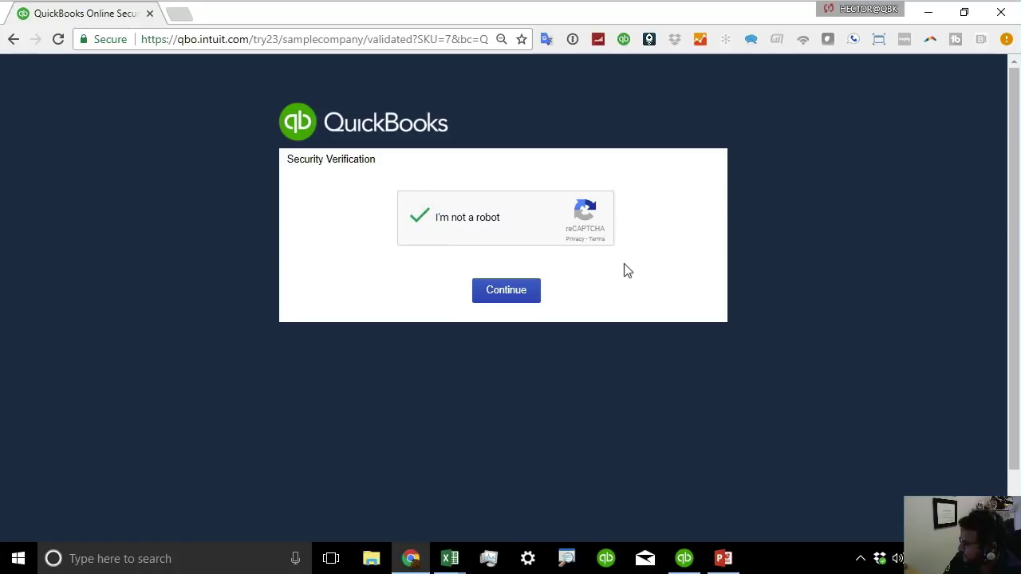
left_click(485, 296)
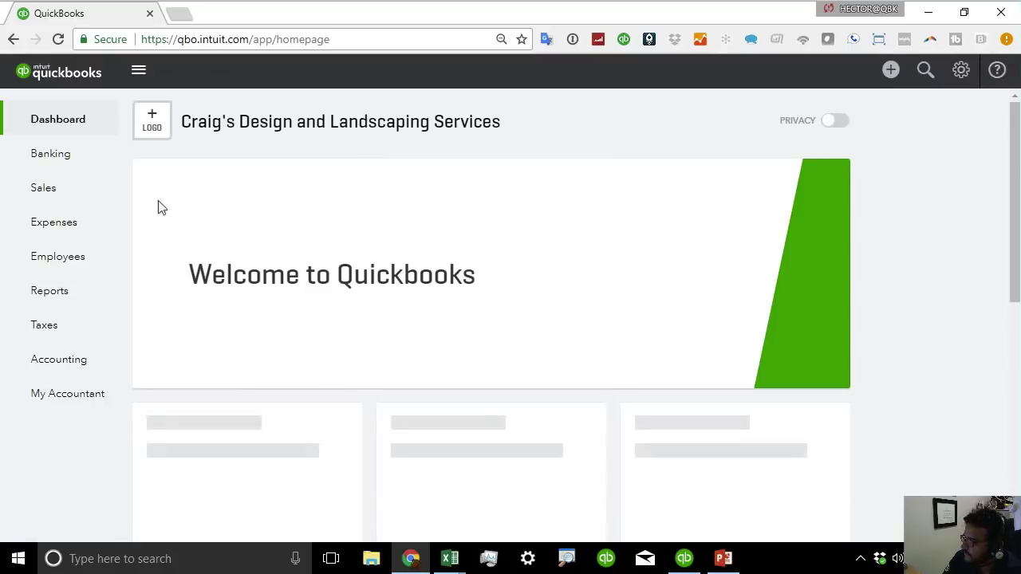
Go to Banking and choose Update > File upload.
left_click(46, 157)
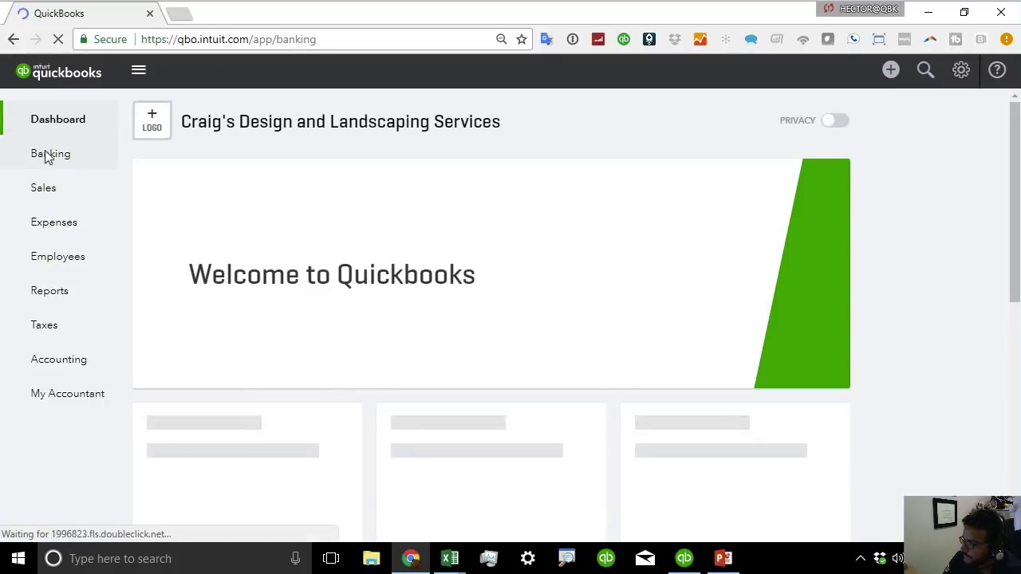
left_click(48, 160)
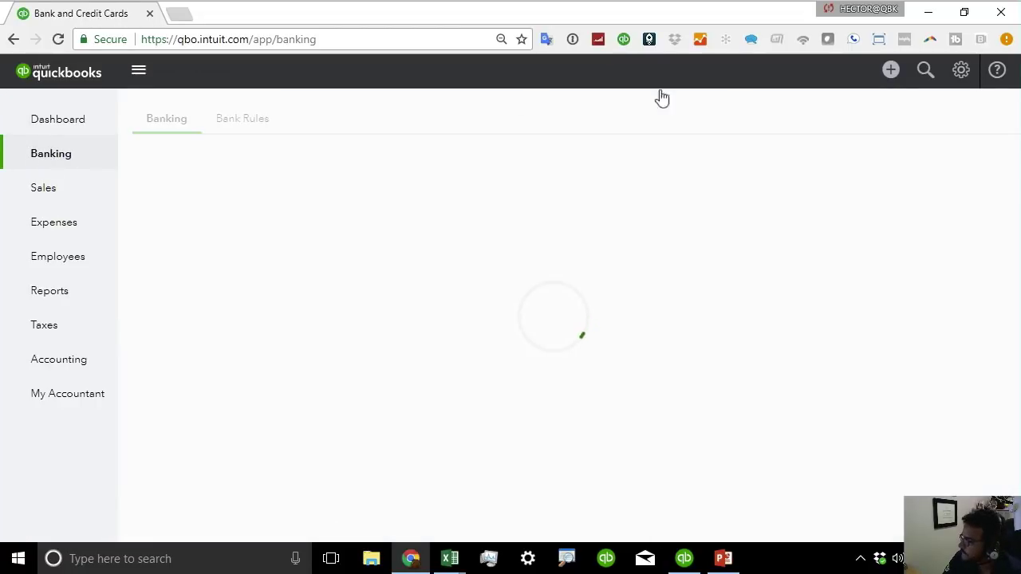
left_click(883, 165)
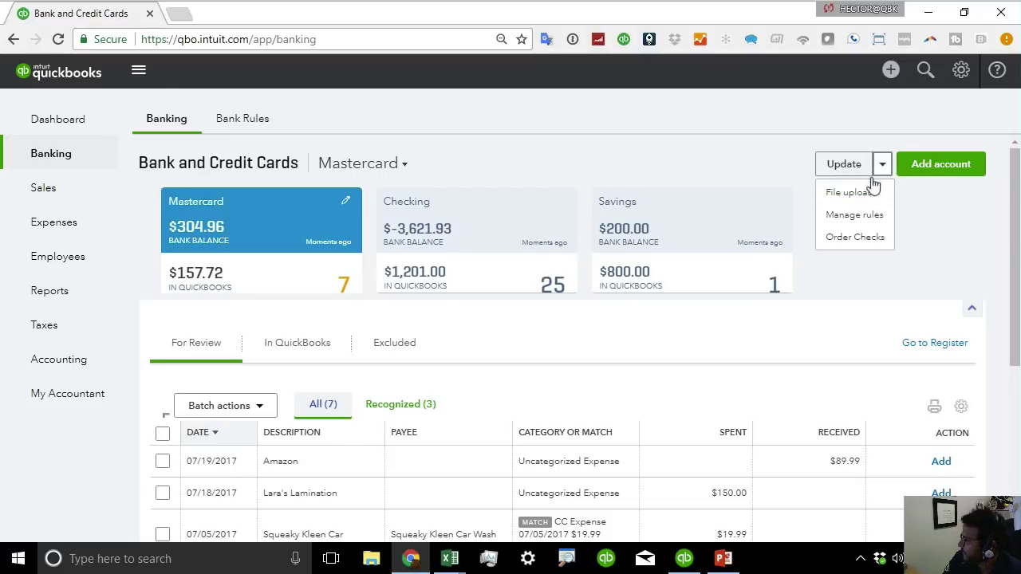
left_click(864, 194)
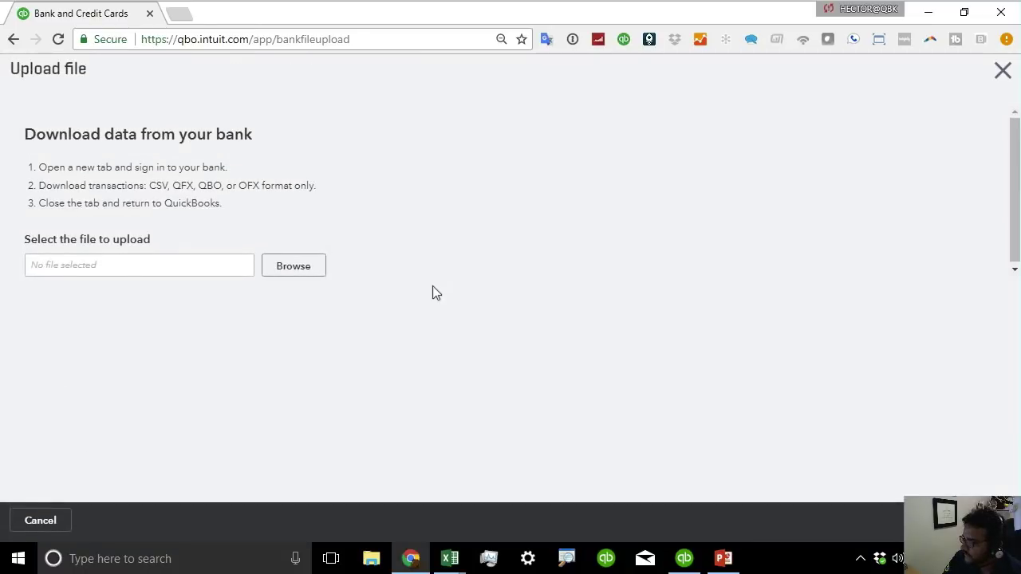
Try uploading Activity (1).QBO, note the sample-company error, and close the Upload file page.
left_click(306, 266)
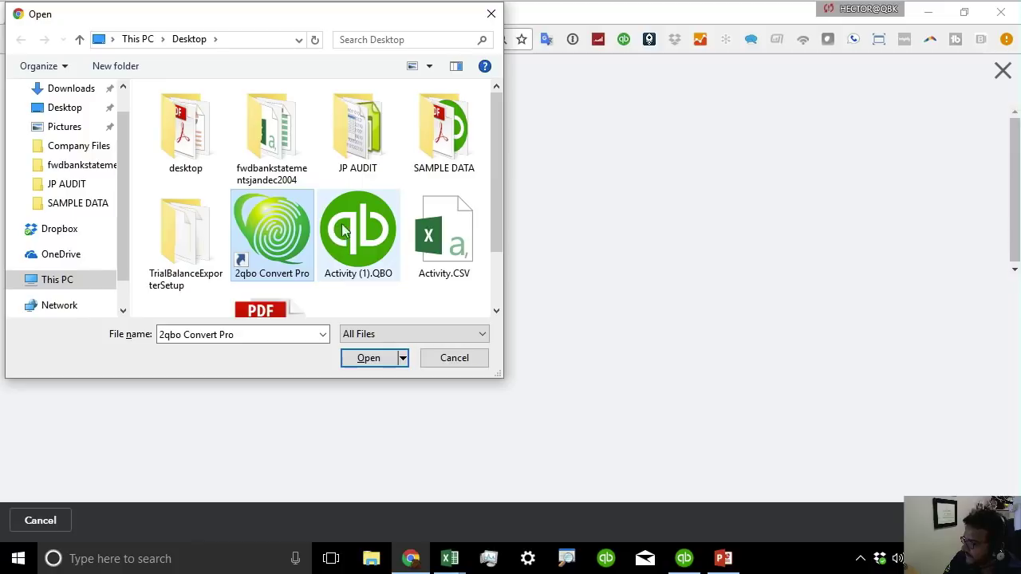
left_click(343, 230)
left_click(368, 358)
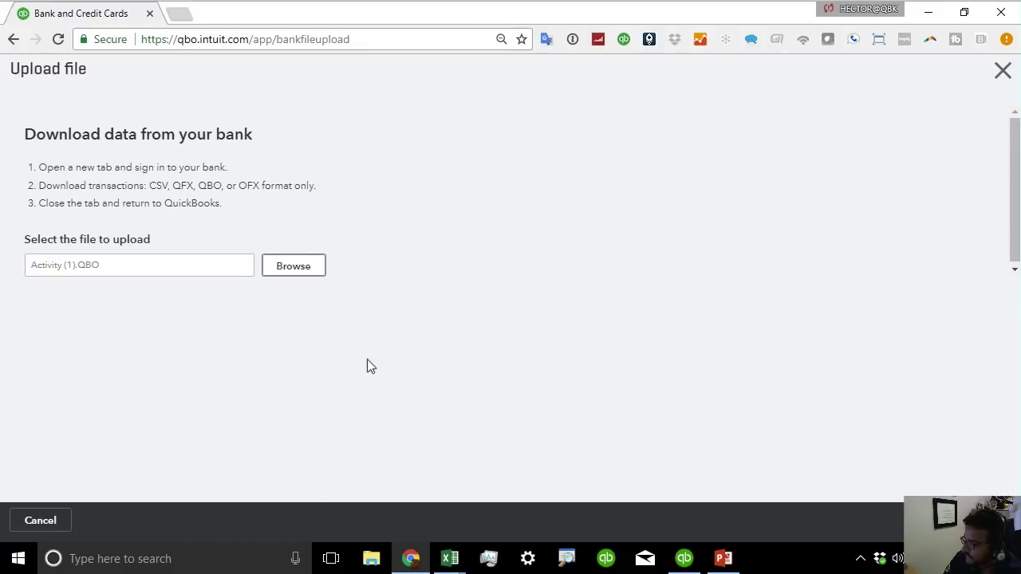
left_click(981, 520)
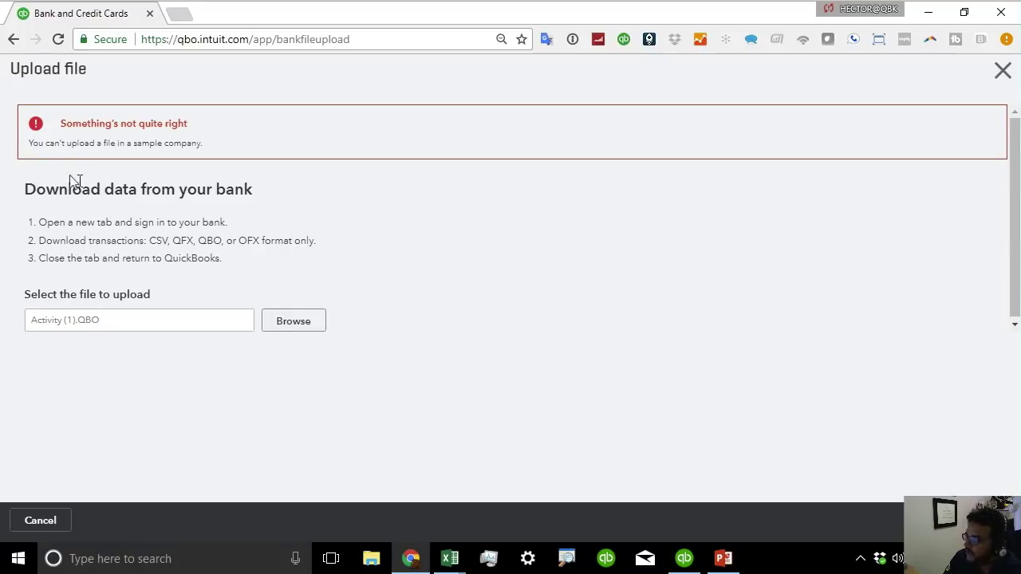
left_click_drag(53, 147, 299, 135)
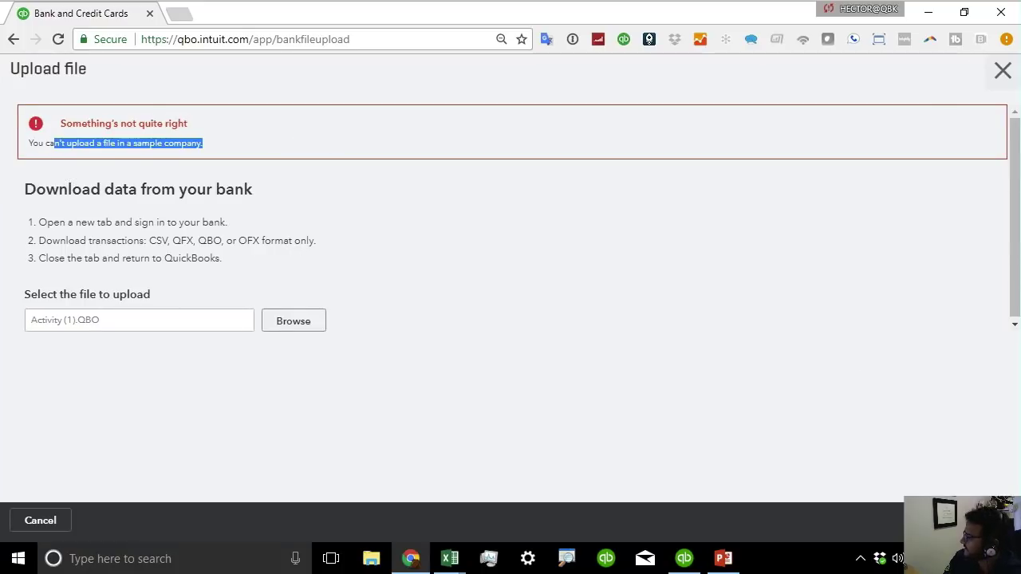
left_click(1003, 71)
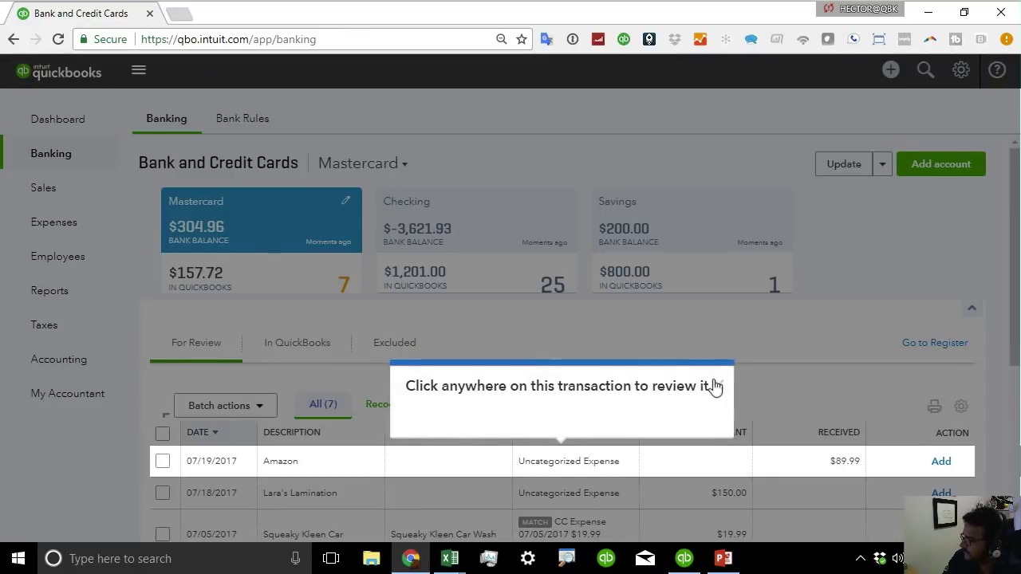
Dismiss the transaction review and match found tour tips on the Banking page.
left_click(714, 386)
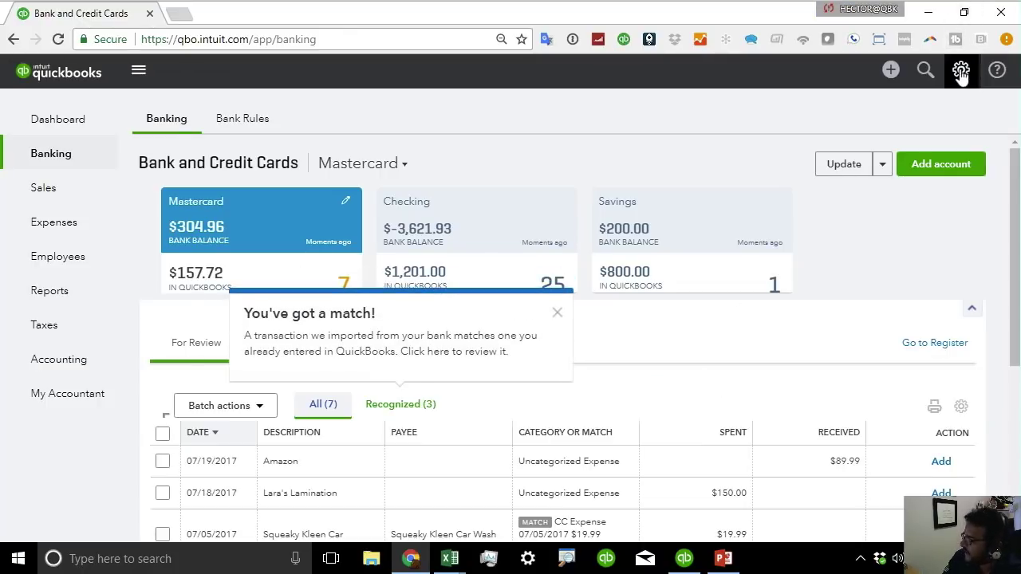
left_click(557, 314)
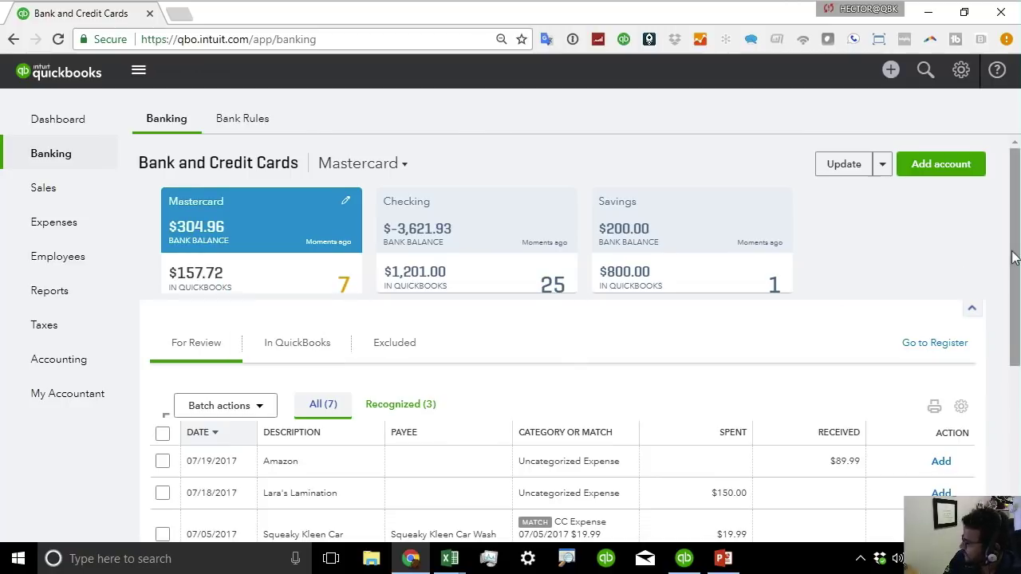
mouse_move(1013, 257)
left_mouse_down()
mouse_move(1012, 313)
mouse_move(1013, 257)
left_mouse_up()
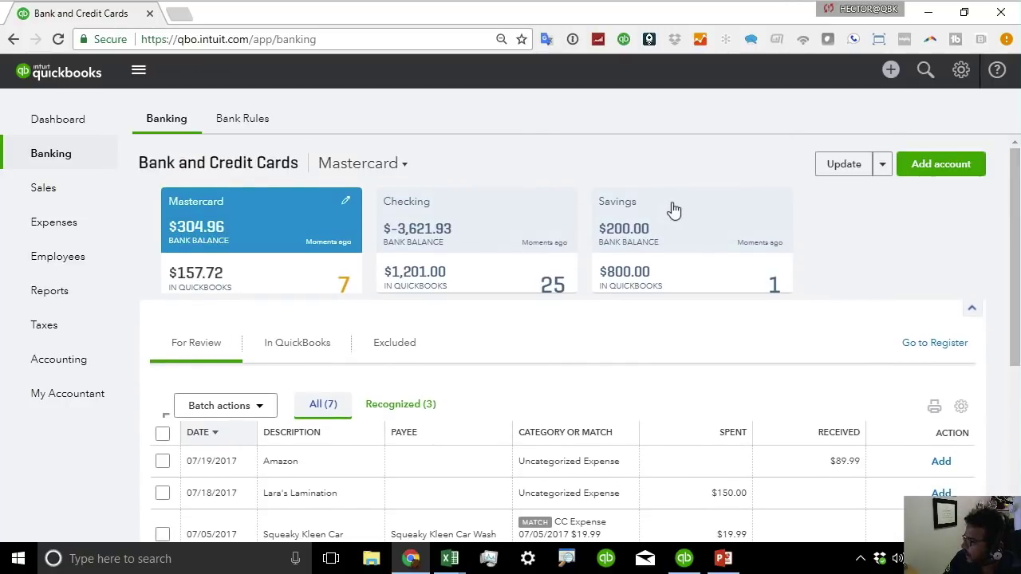
scroll(683, 333, "down", 4)
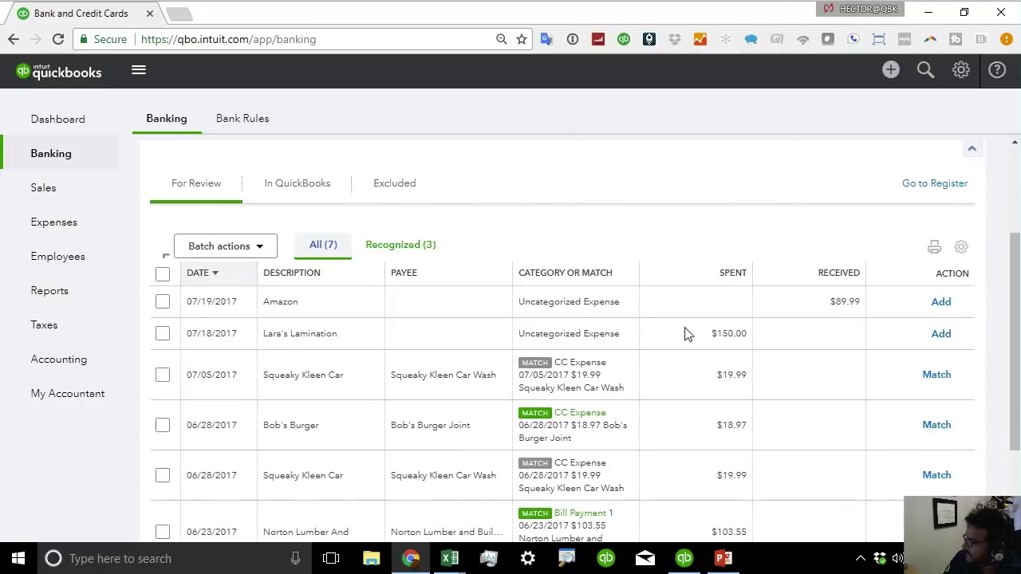
scroll(683, 332, "up", 1)
scroll(684, 327, "up", 1)
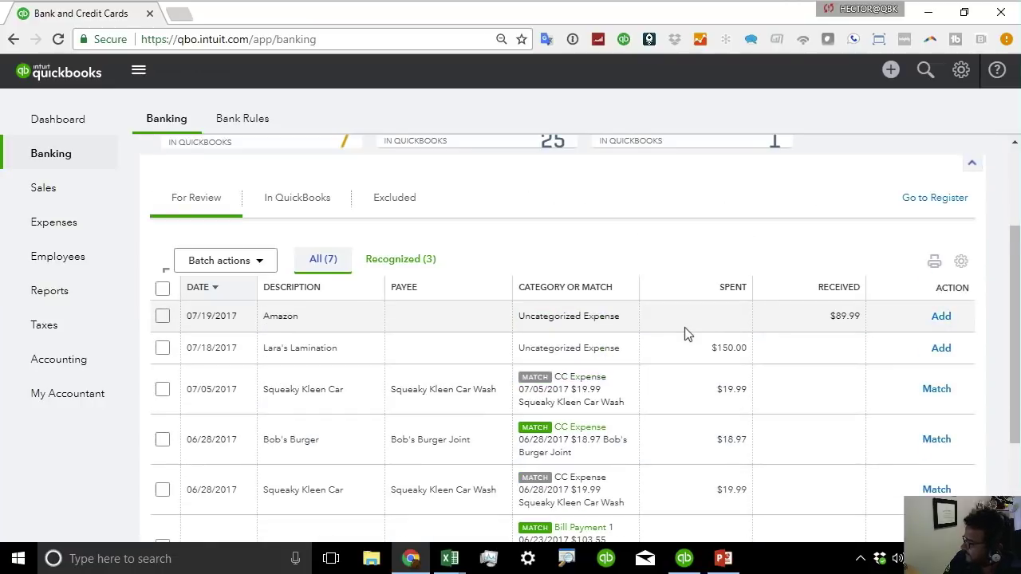
scroll(685, 328, "down", 1)
scroll(684, 328, "up", 1)
scroll(685, 327, "up", 2)
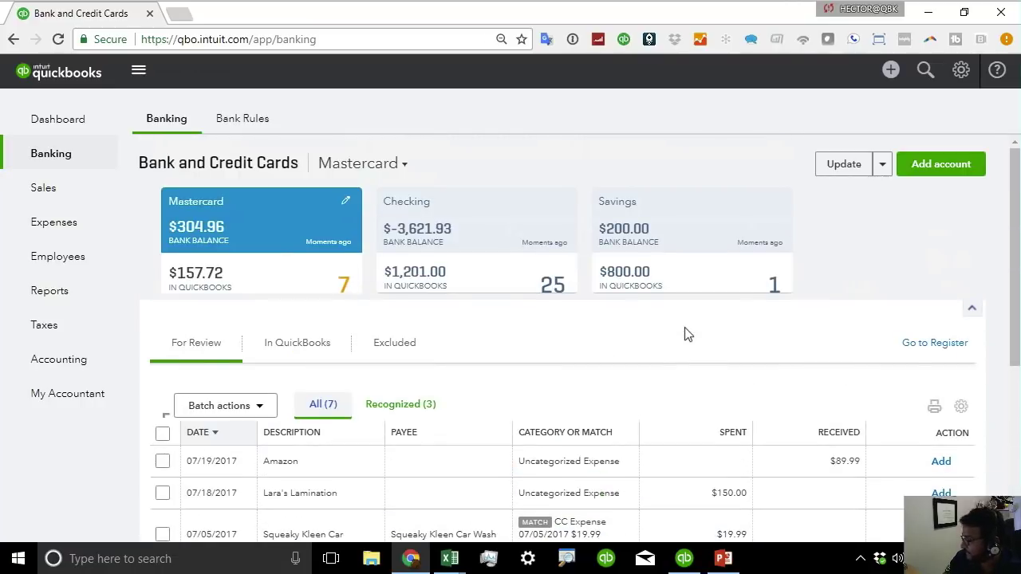
Switch to Checking, view matches for the 06/23/2017 $75.00 row, and expand the $1,200.00 rental.
left_click(443, 219)
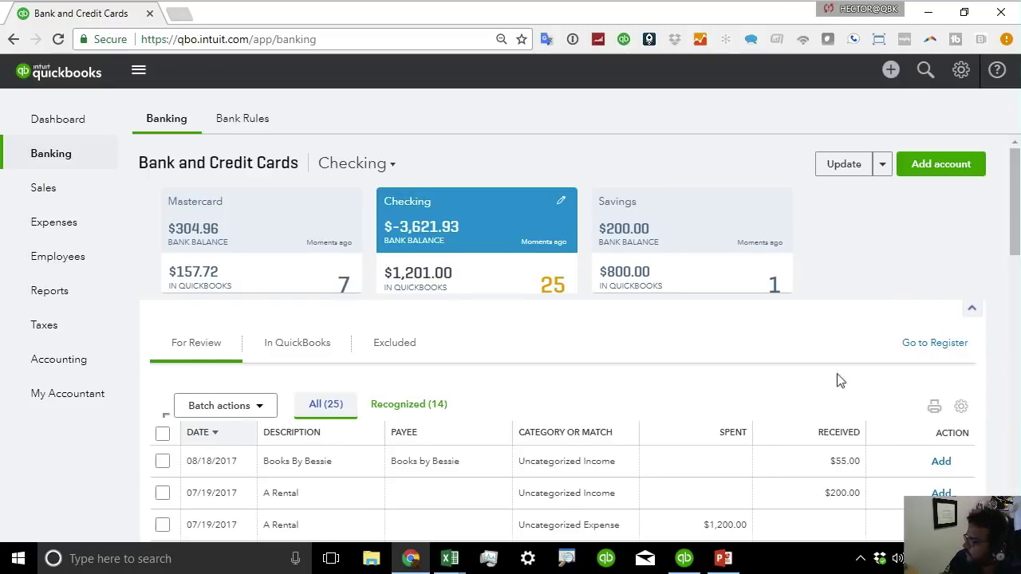
scroll(1013, 275, "down", 4)
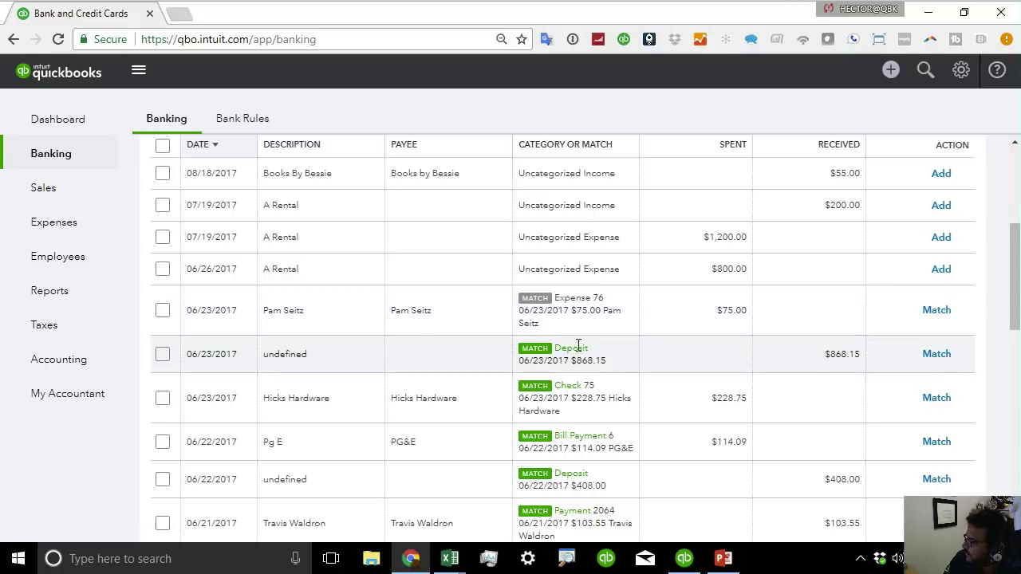
left_click_drag(597, 351, 519, 353)
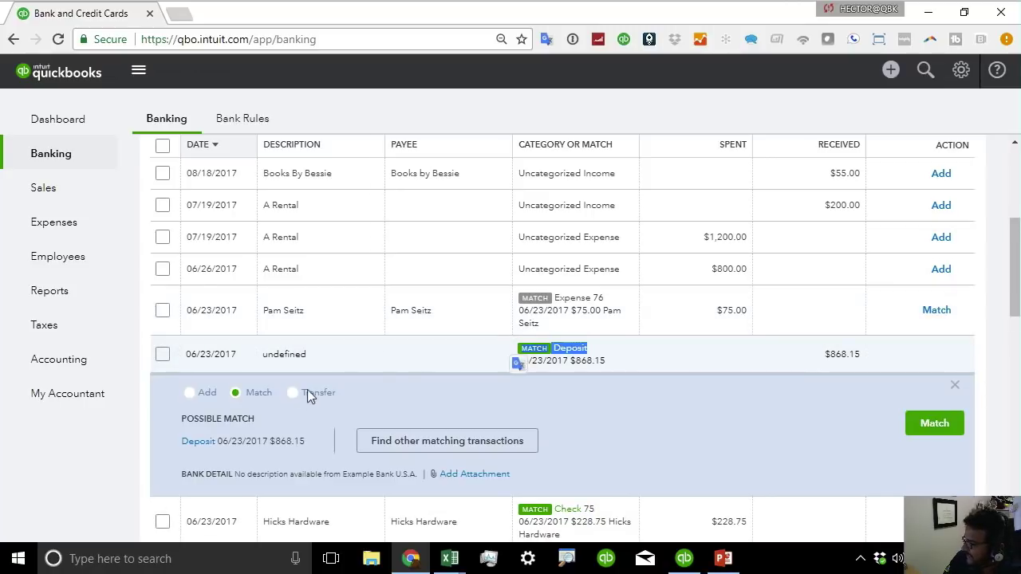
left_click(603, 315)
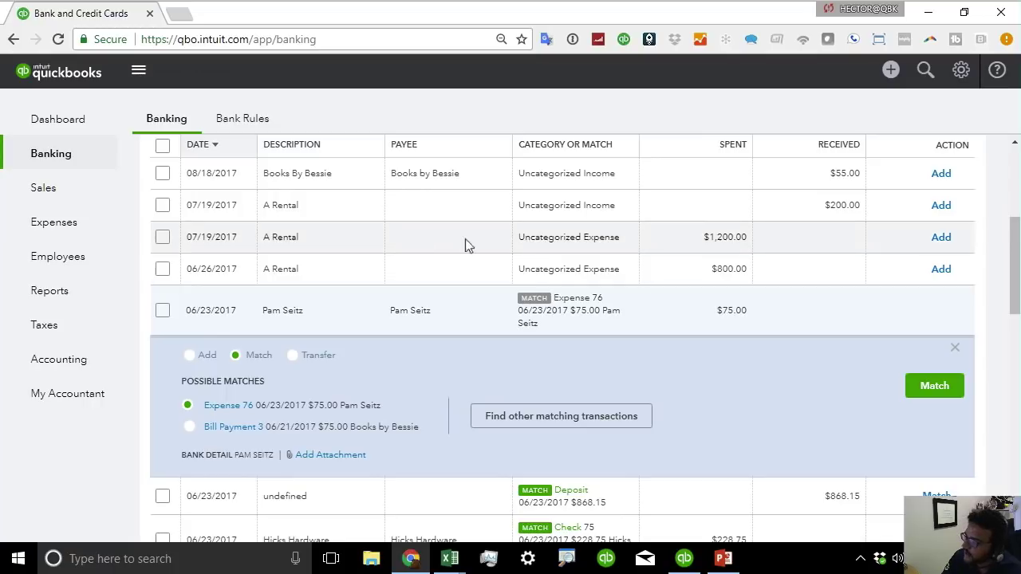
left_click(564, 250)
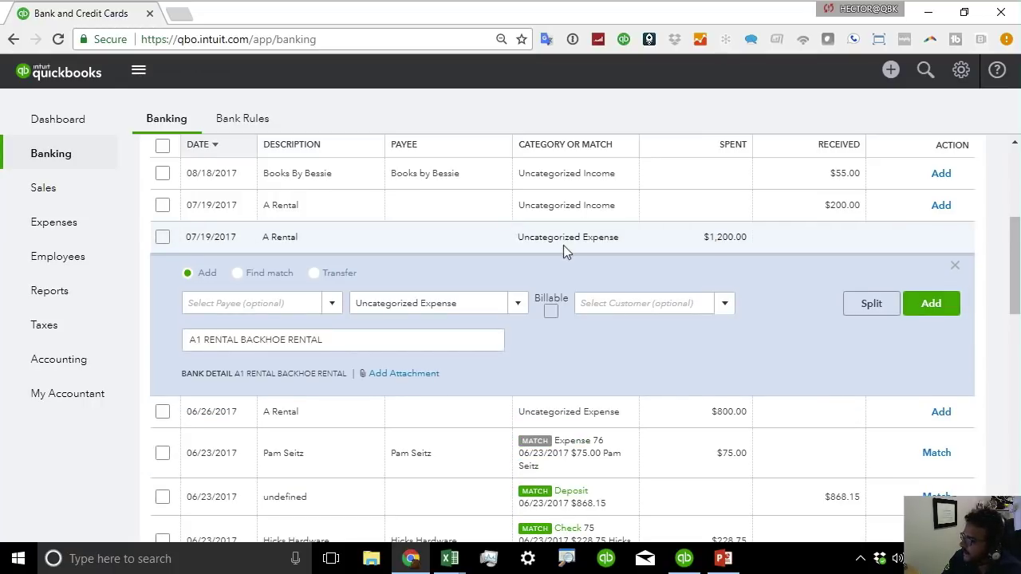
Create and save a new vendor payee for the $1,200.00 A1 Rental backhoe charge.
left_click_drag(332, 338, 157, 333)
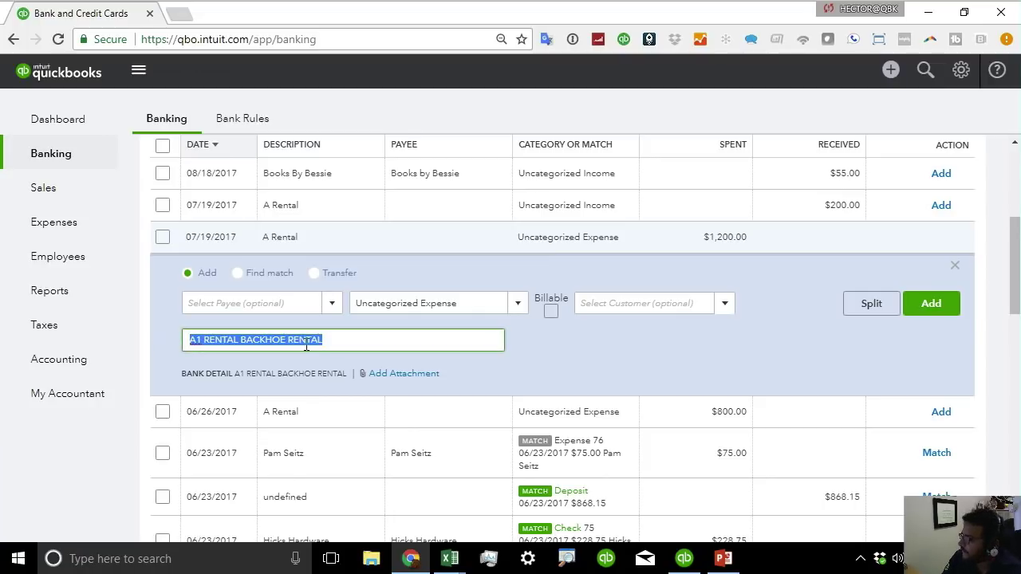
left_click(357, 336)
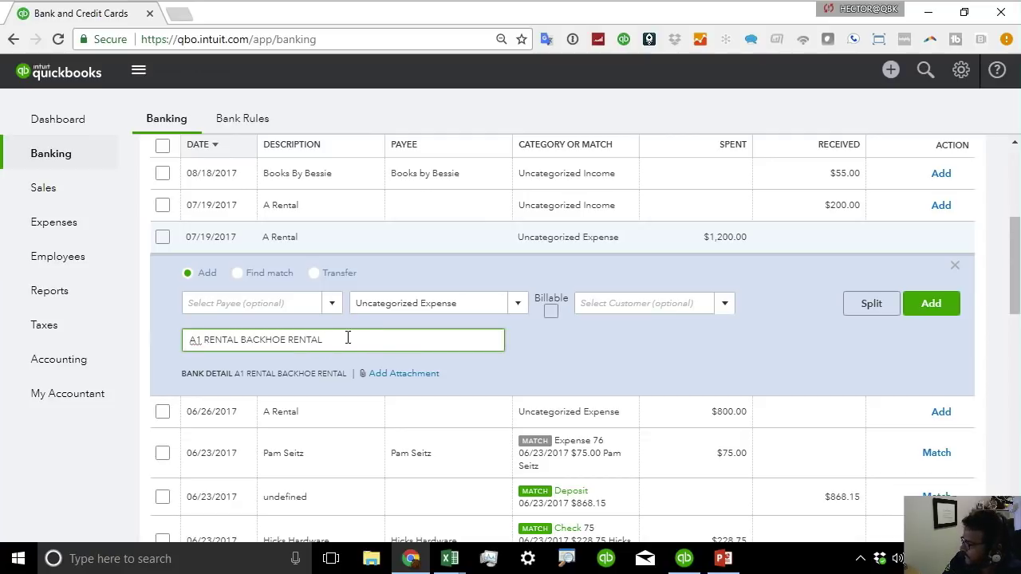
left_click(267, 305)
type("hshsgd")
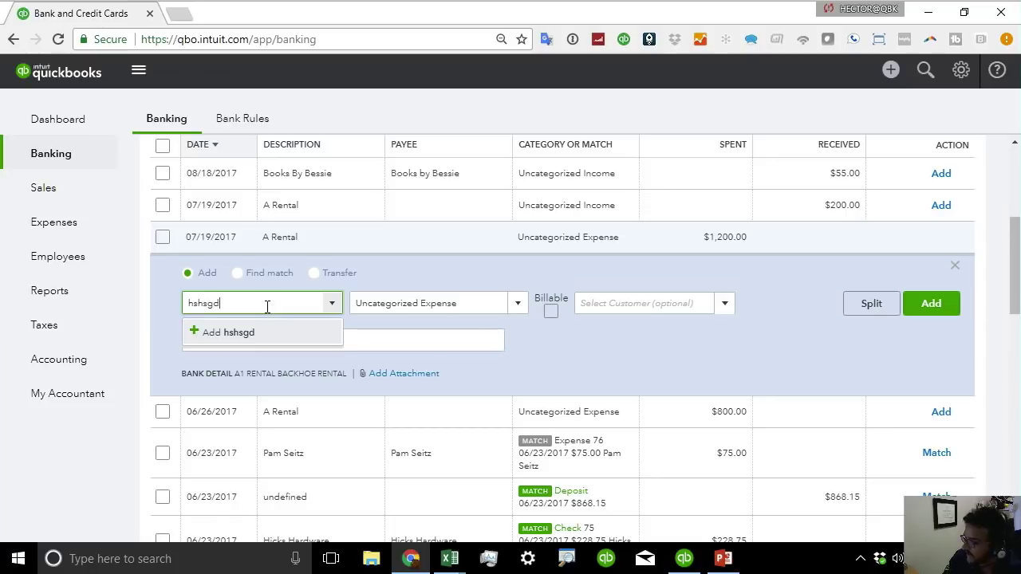
left_click(248, 335)
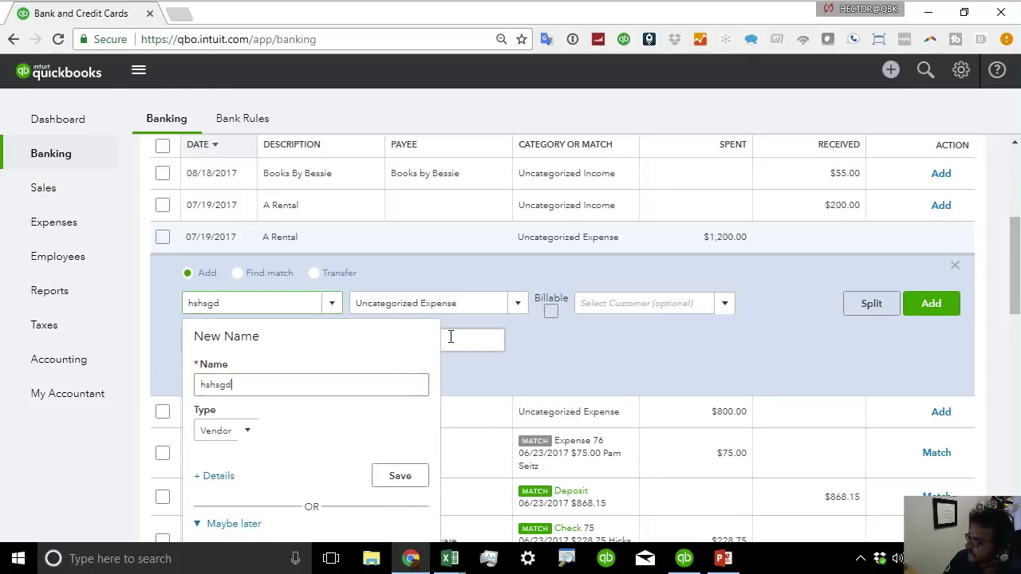
left_click(403, 476)
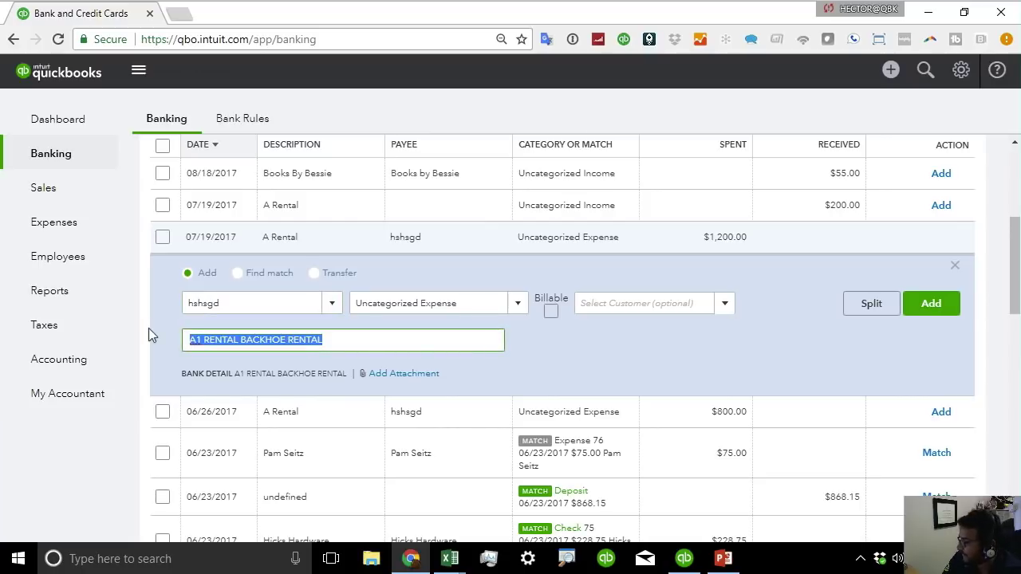
Categorize the rental charge as Miscellaneous and add it, leaving 24 Checking items.
left_click(522, 307)
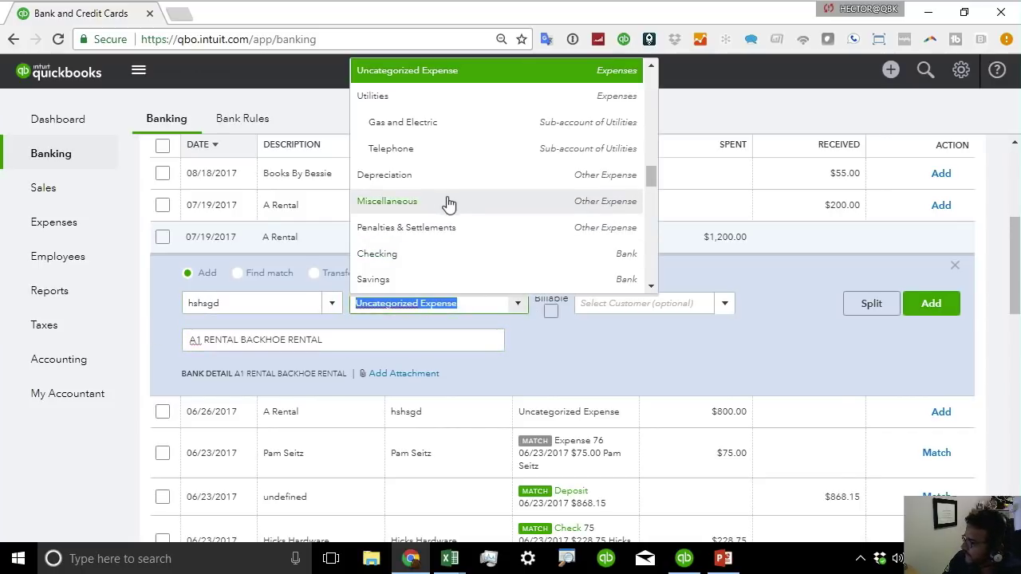
left_click(441, 204)
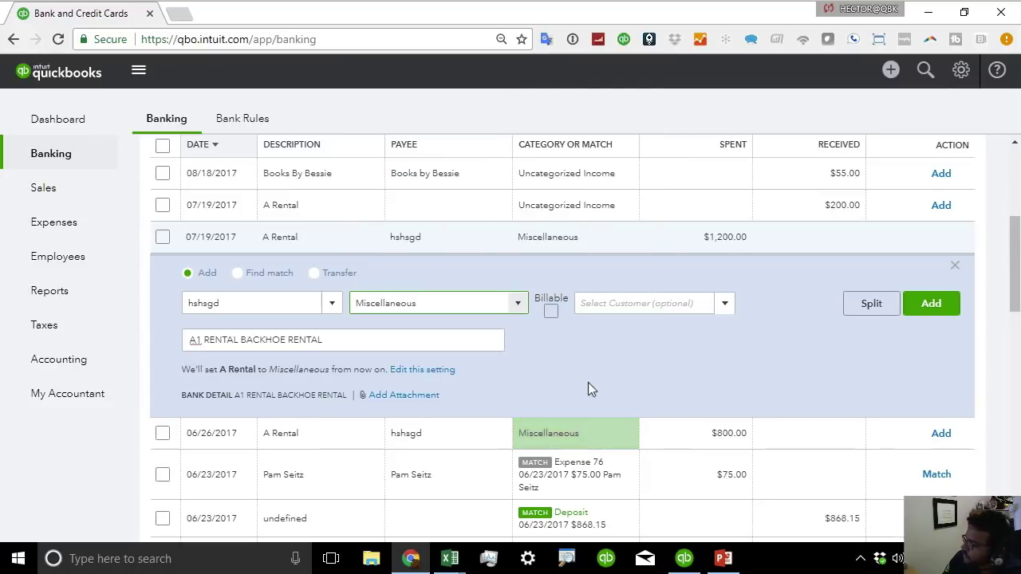
left_click(931, 308)
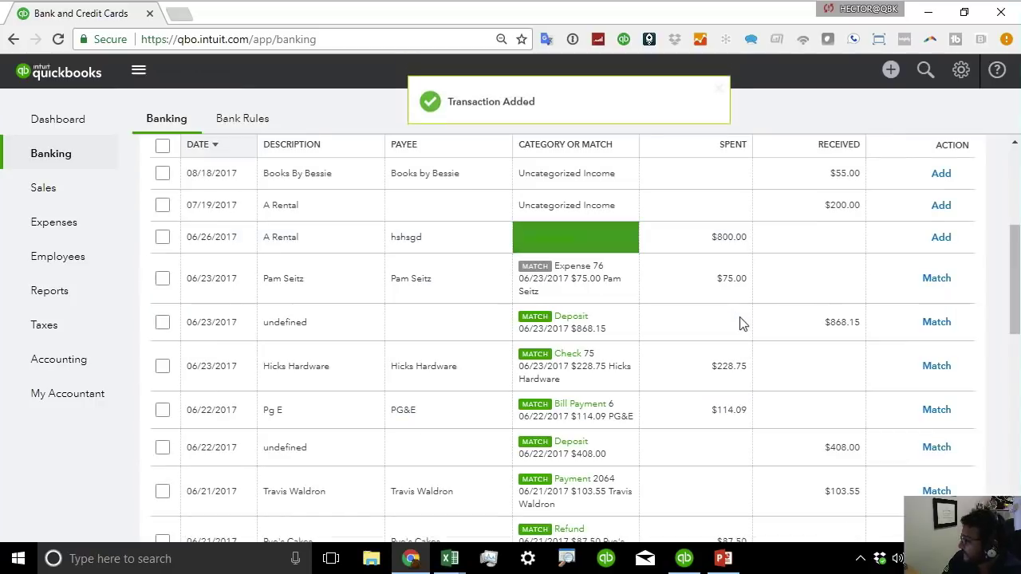
scroll(740, 323, "down", 3)
scroll(740, 322, "down", 10)
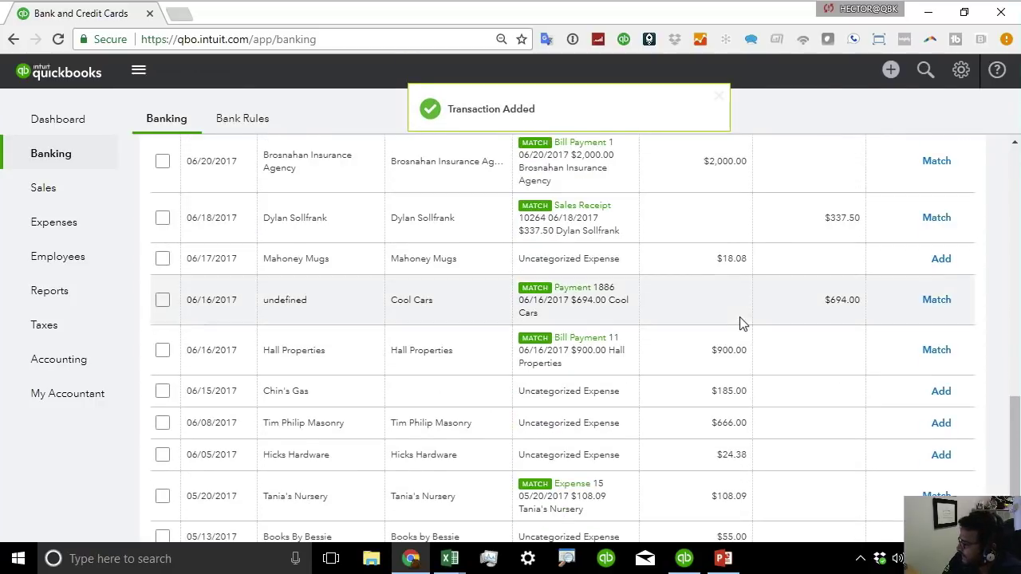
scroll(740, 322, "up", 9)
scroll(740, 322, "up", 10)
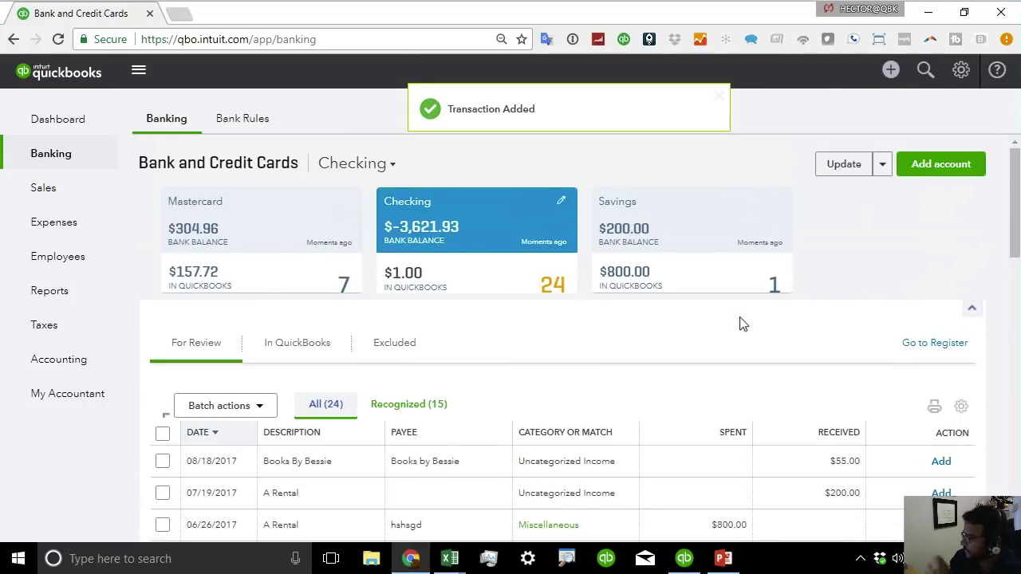
scroll(741, 322, "down", 1)
Show the bank feed Update dropdown's File upload and Manage rules options, then return to the slide show.
scroll(741, 322, "up", 1)
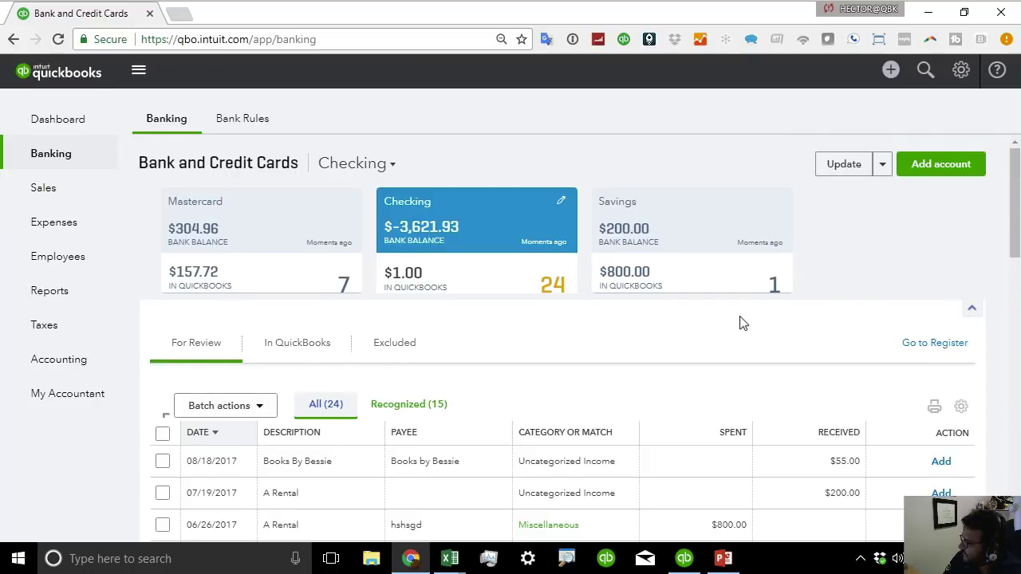
scroll(740, 323, "down", 1)
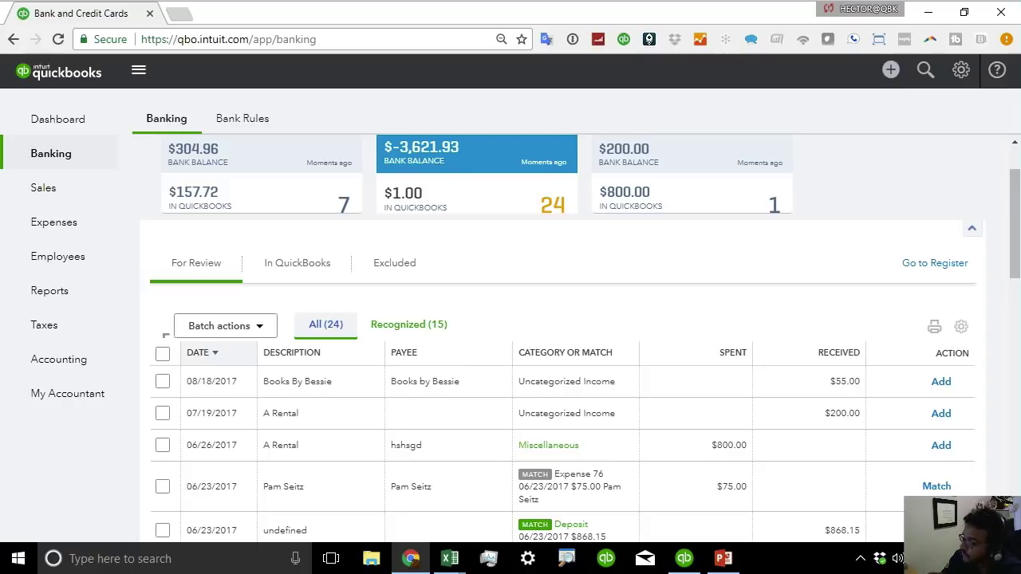
scroll(903, 253, "up", 1)
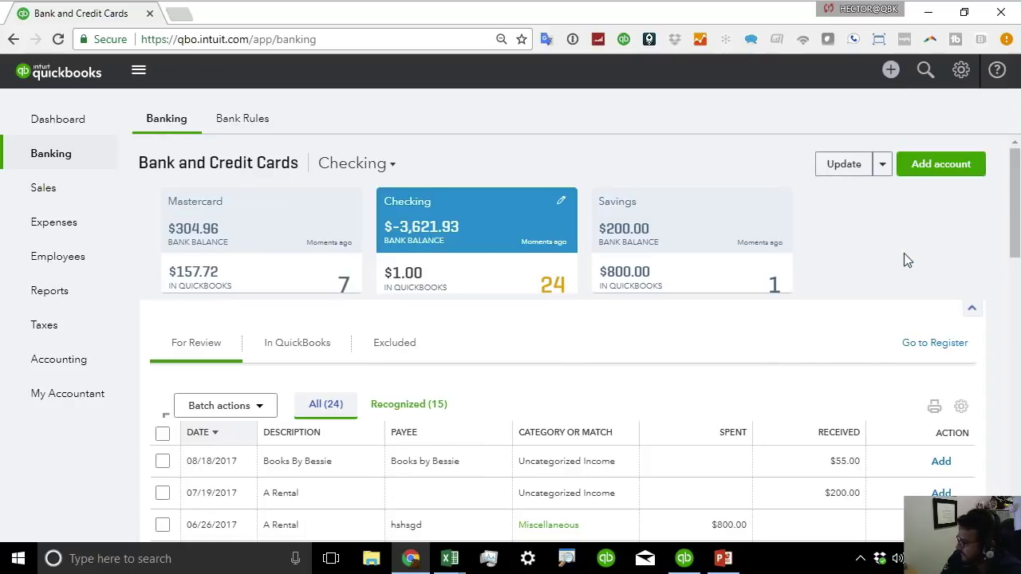
left_click(882, 166)
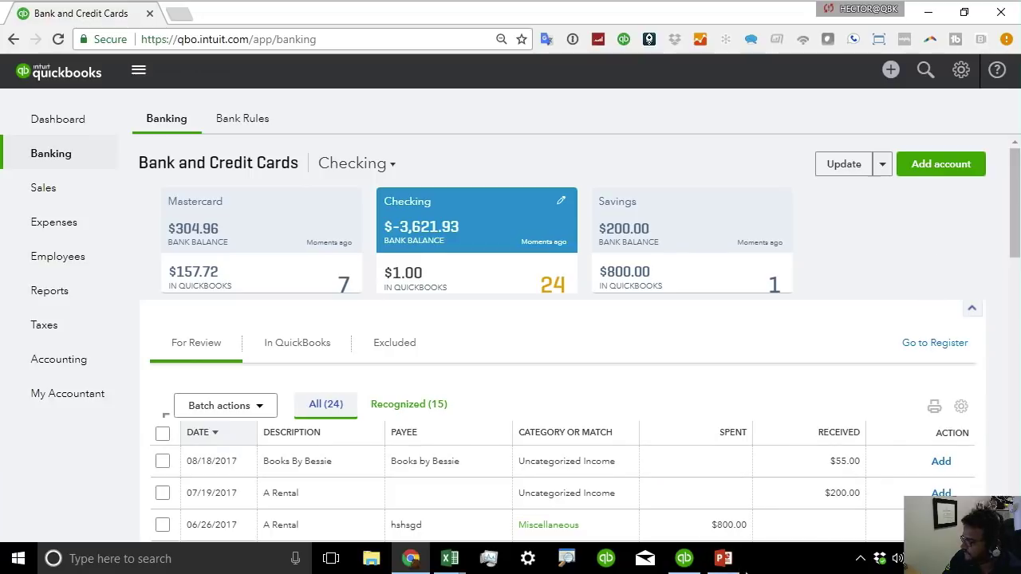
left_click(729, 562)
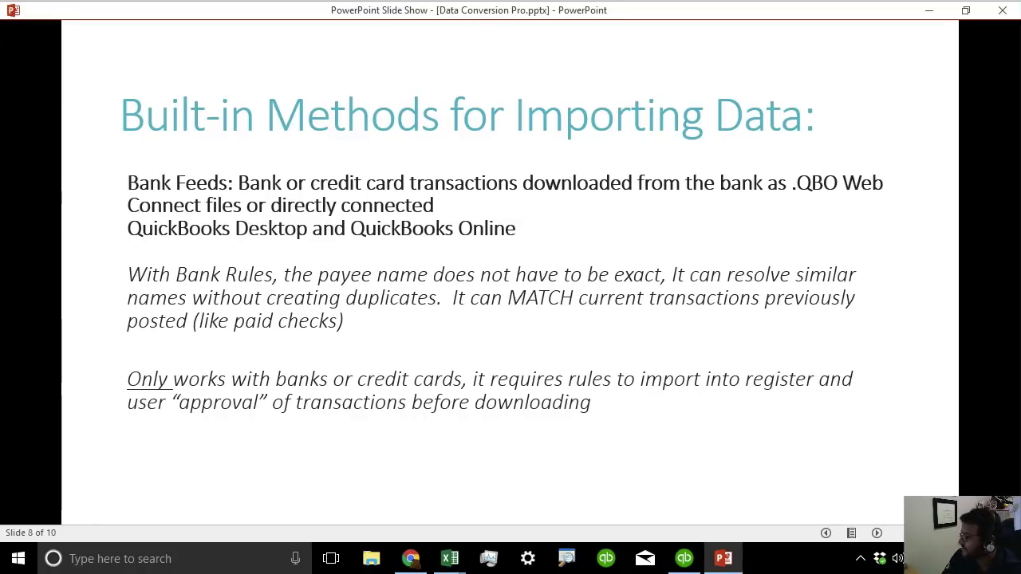
Advance to the 3rd Party Tools slide and return to the QuickBooks banking page in Chrome.
key("Right")
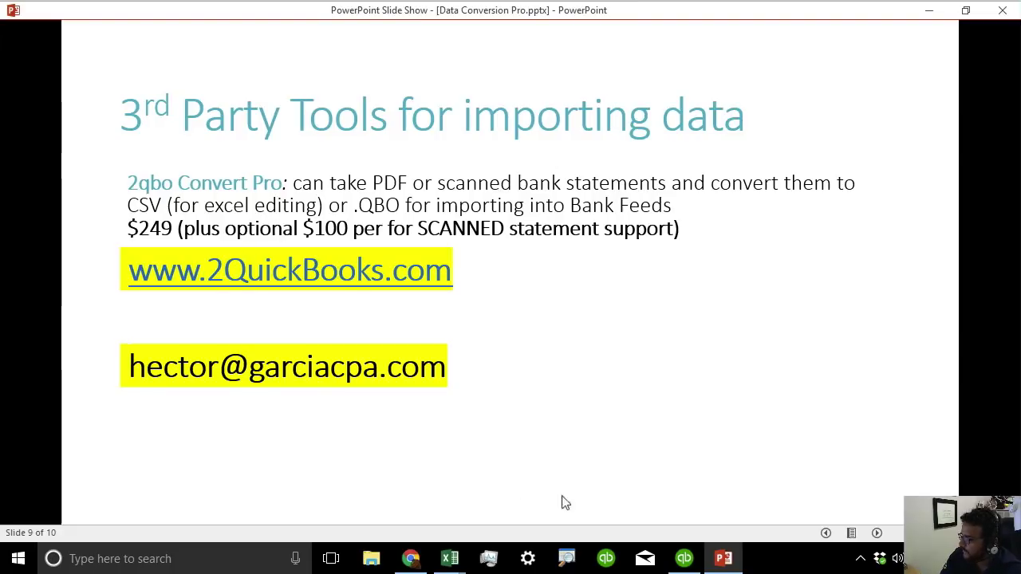
left_click(410, 558)
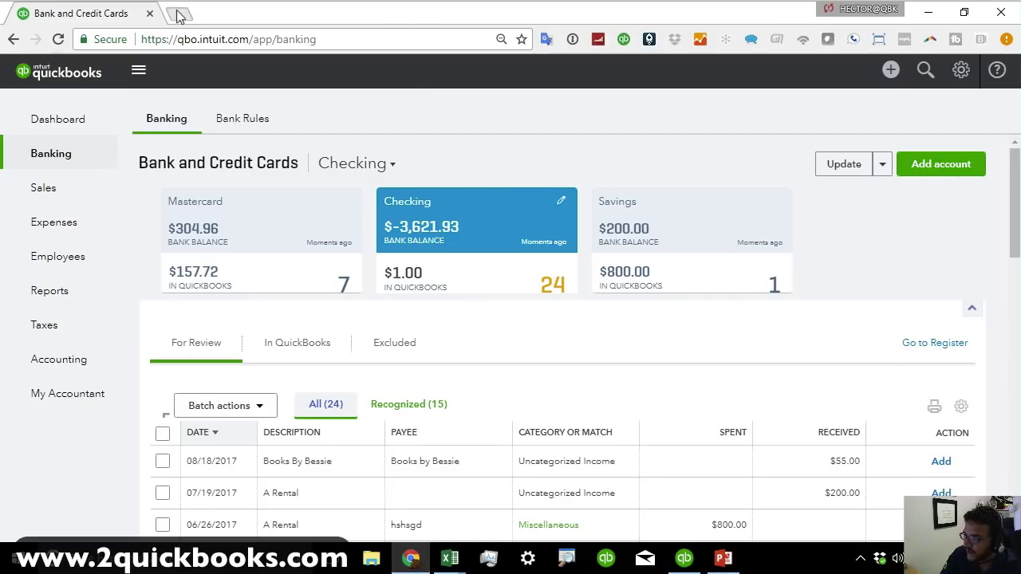
Load 2quickbooks.com in a new browser tab.
left_click(178, 15)
type("2quickb")
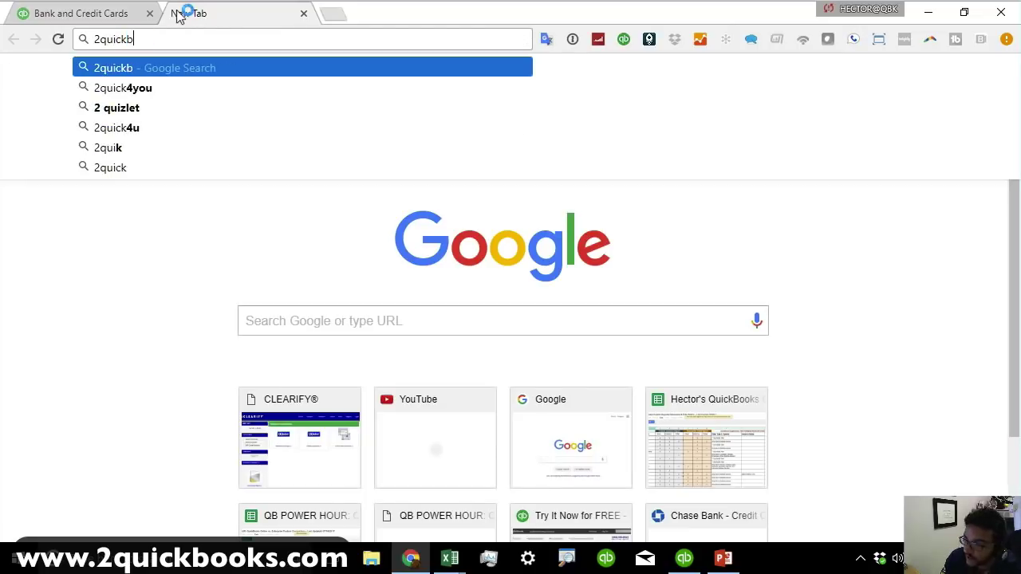
type("ooks.com")
key("Return")
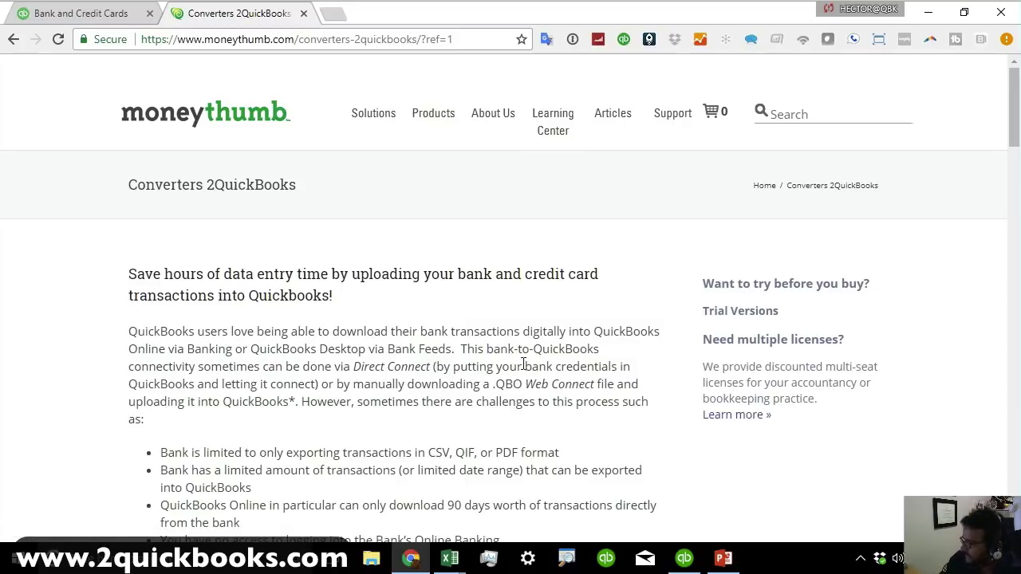
Scroll through the Converters 2QuickBooks page and look over its Products menu.
scroll(578, 428, "down", 4)
scroll(578, 428, "down", 3)
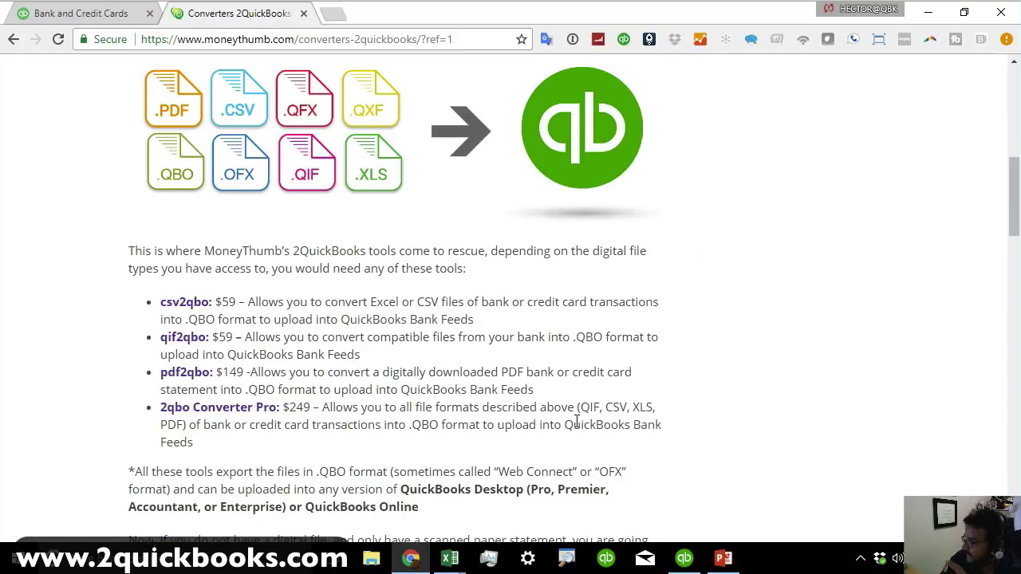
scroll(576, 421, "down", 3)
scroll(576, 421, "up", 10)
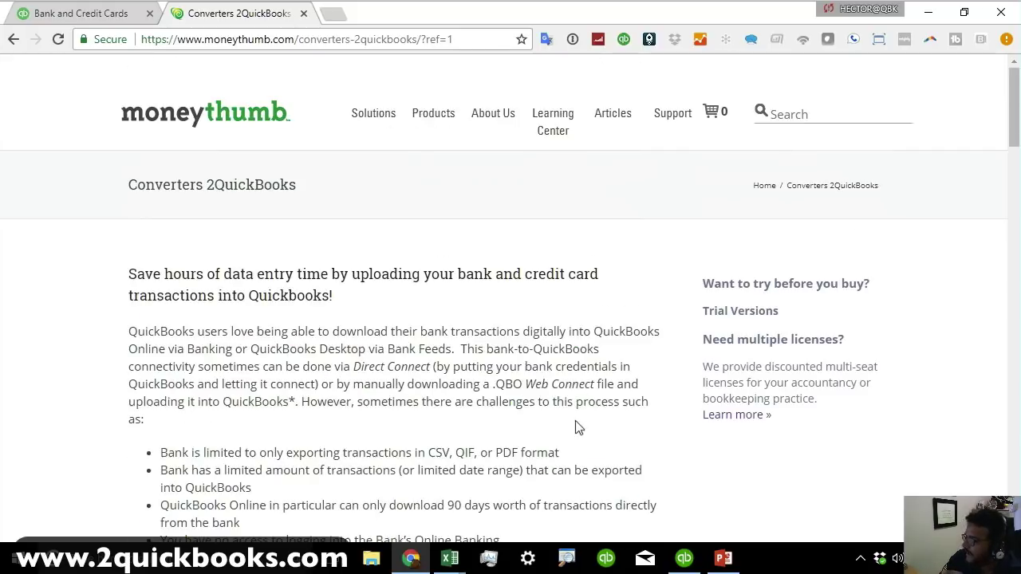
scroll(575, 420, "down", 5)
scroll(578, 428, "up", 5)
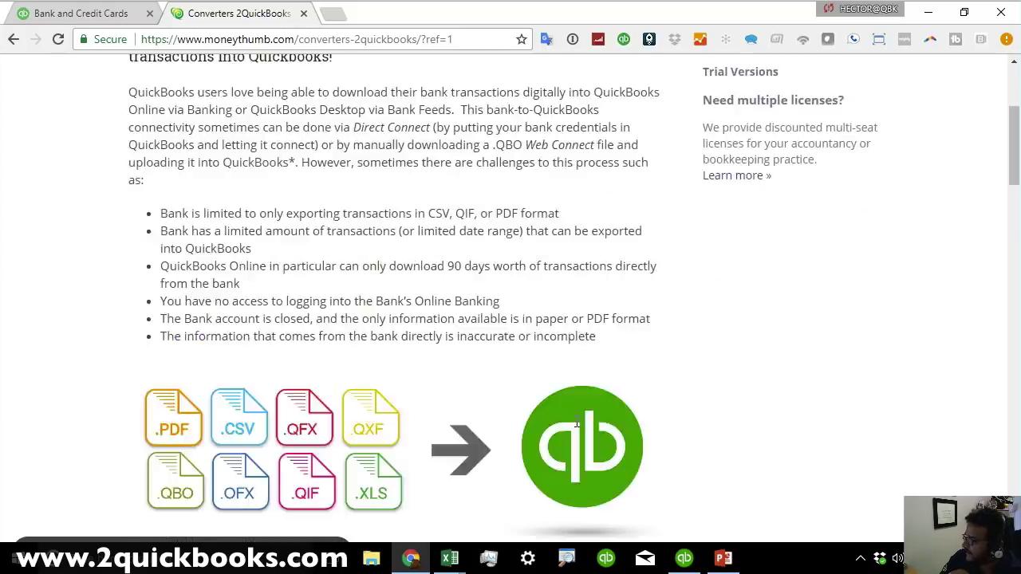
mouse_move(447, 120)
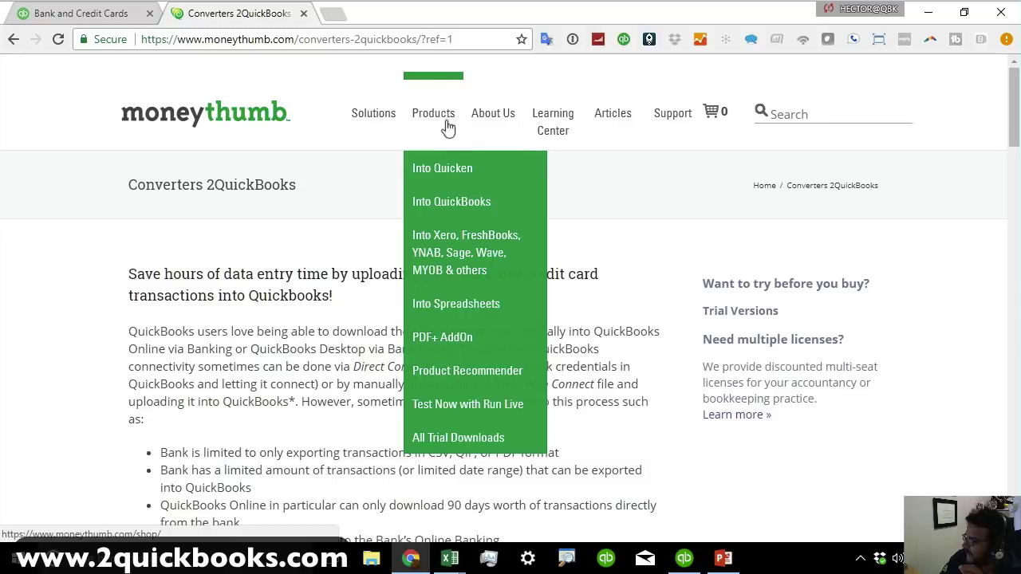
mouse_move(462, 249)
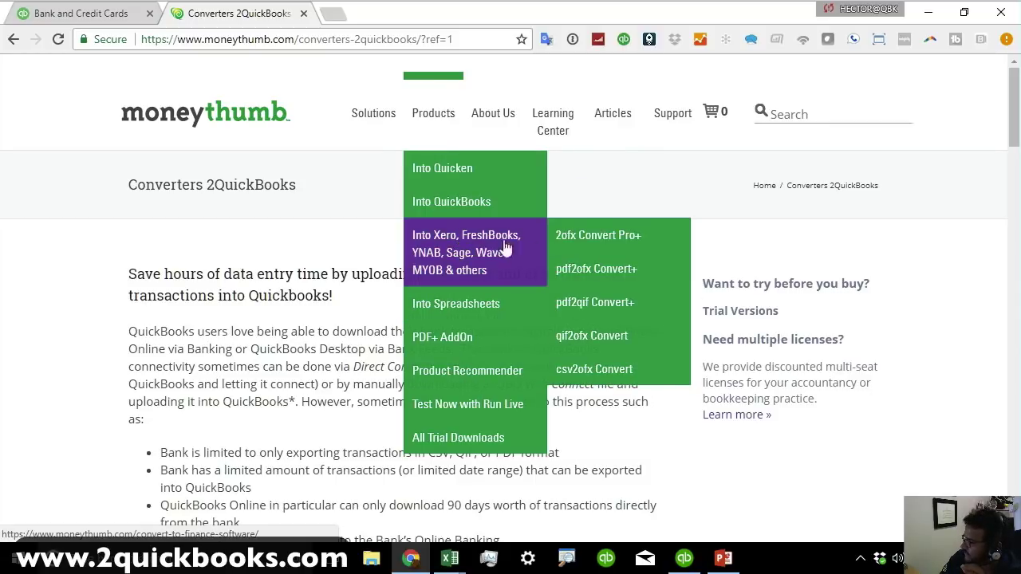
mouse_move(504, 304)
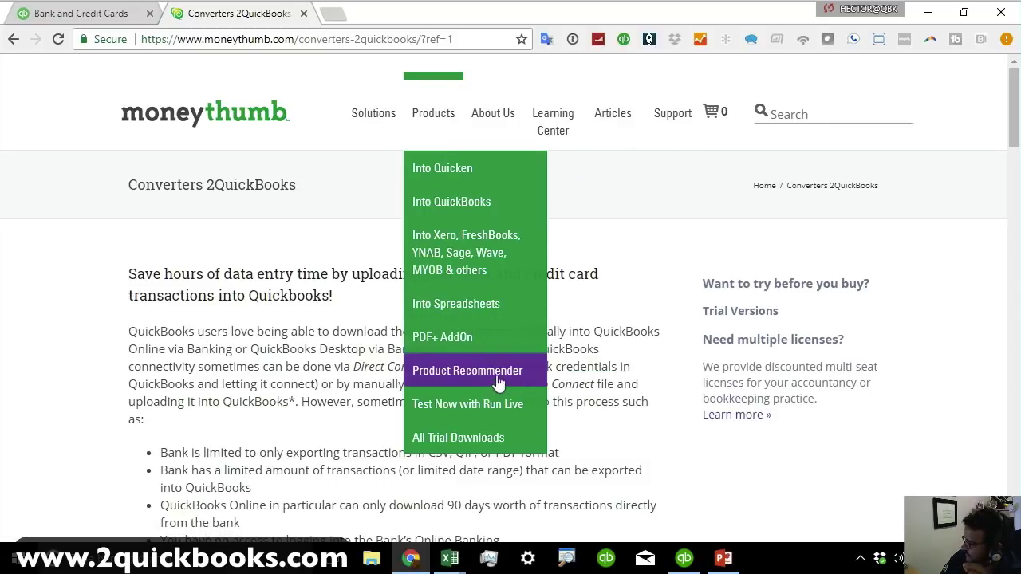
mouse_move(506, 228)
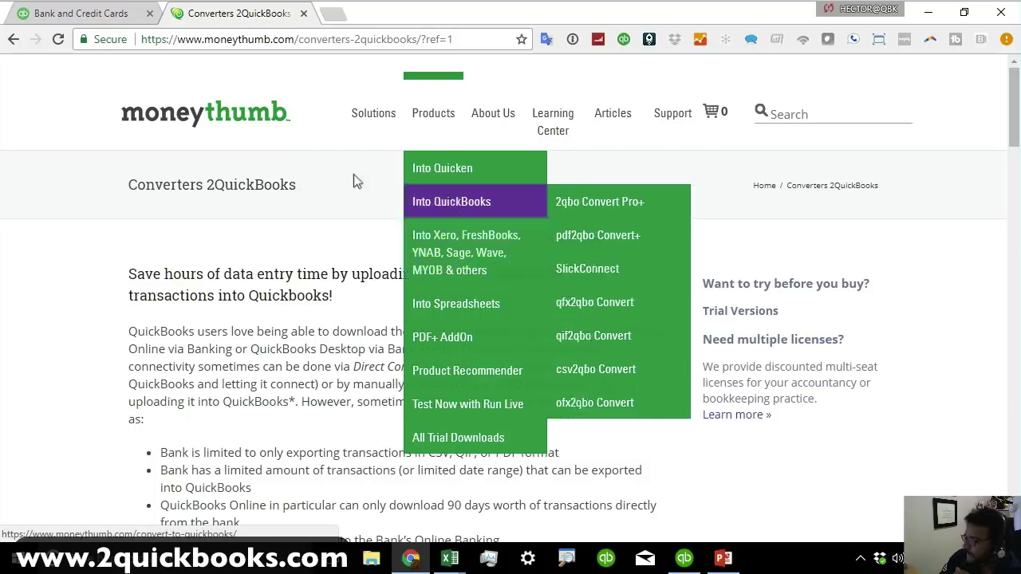
Reload 2quickbooks.com and scroll down to the list of converter tools.
left_click(252, 38)
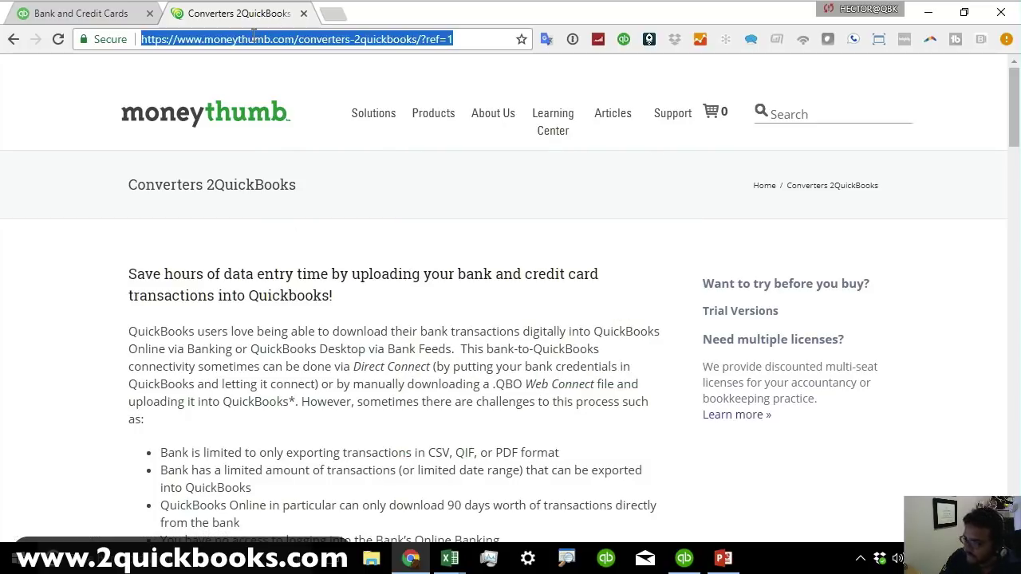
type("2quickb")
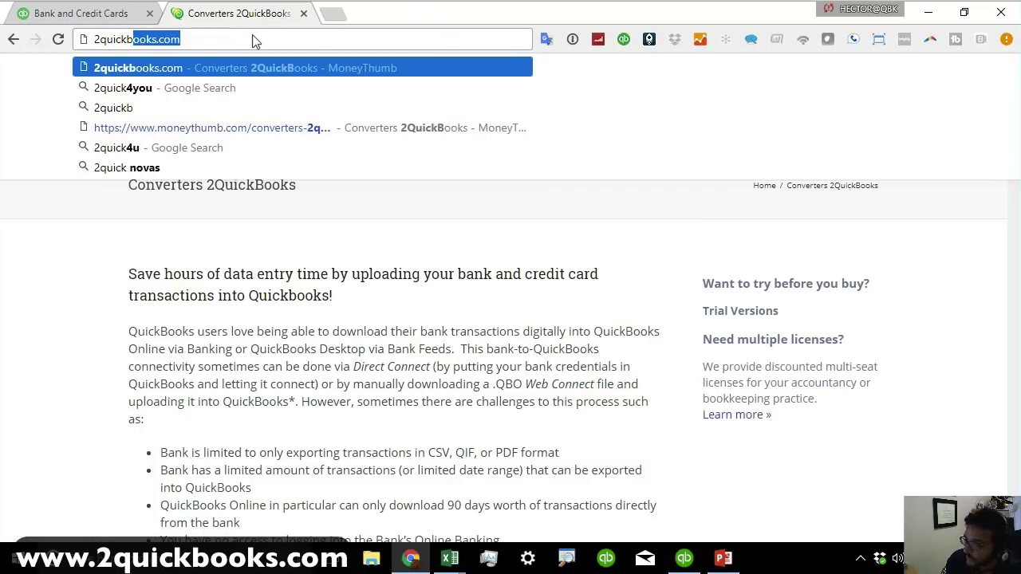
key("Return")
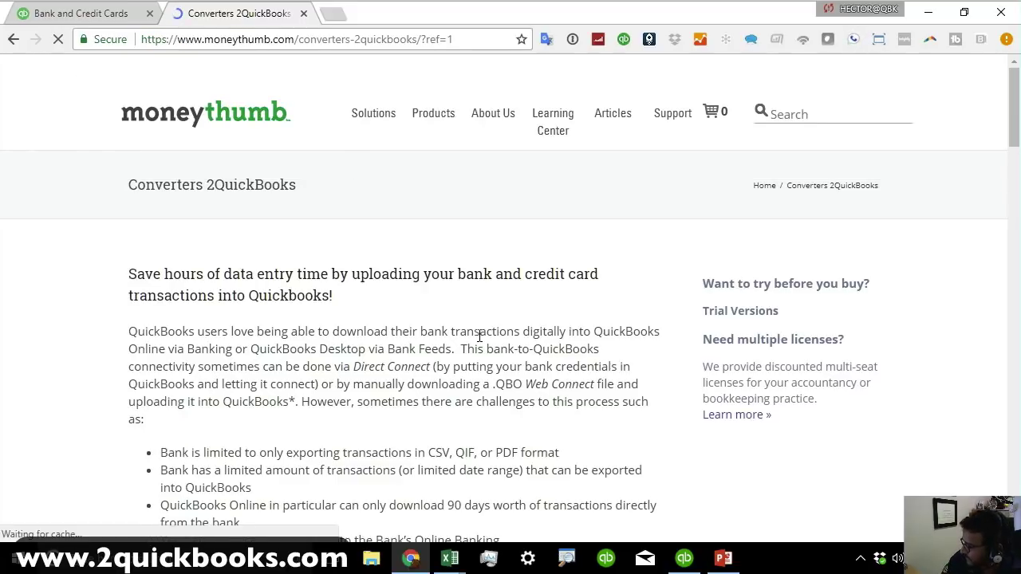
scroll(479, 335, "down", 2)
scroll(479, 335, "down", 1)
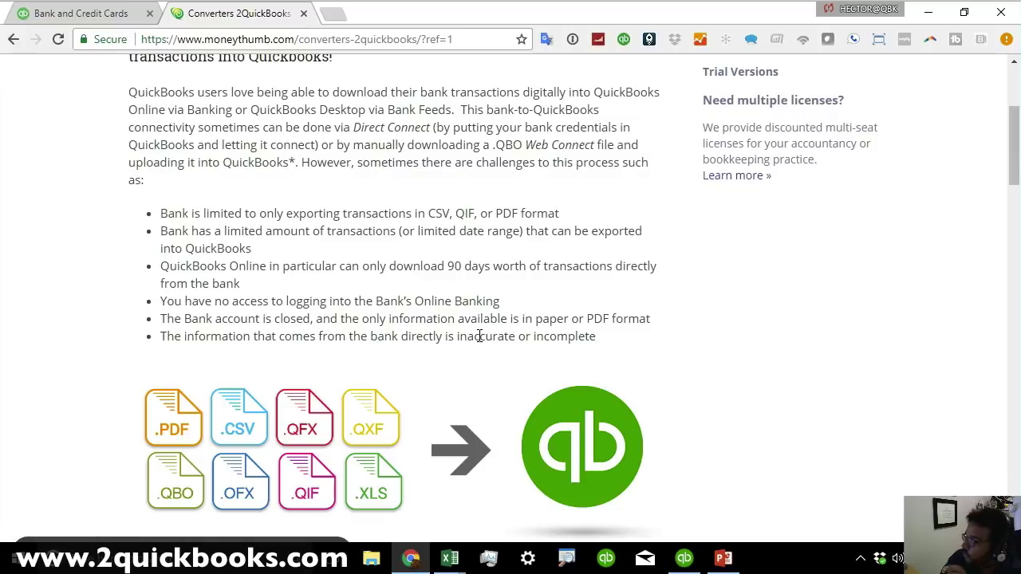
scroll(479, 336, "down", 2)
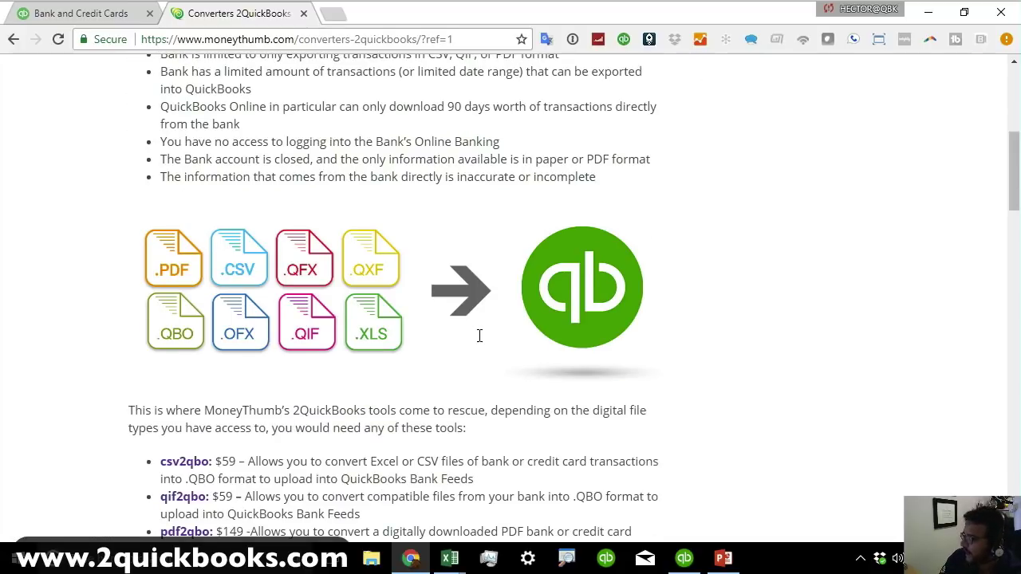
scroll(479, 335, "down", 2)
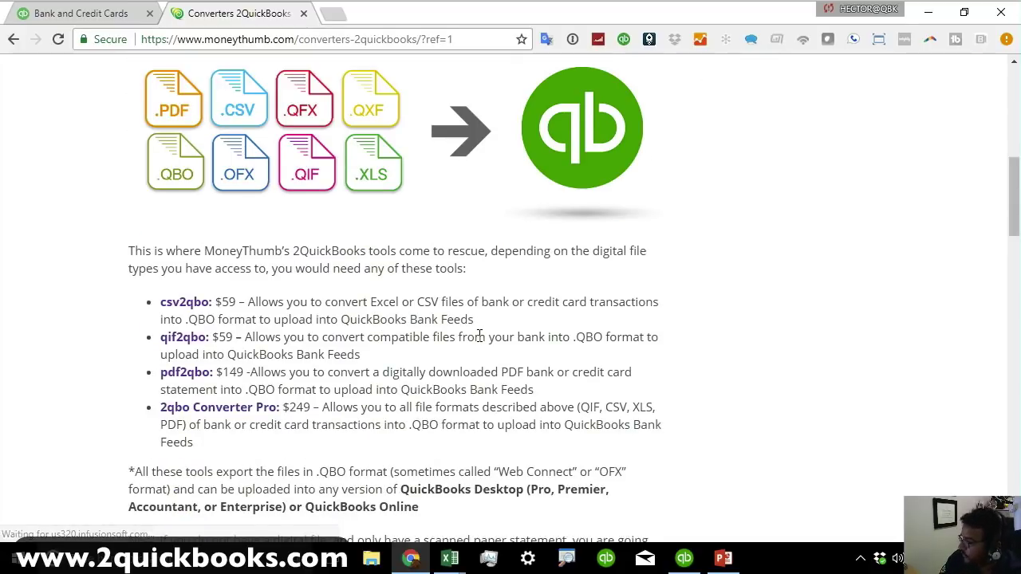
scroll(479, 336, "down", 3)
scroll(479, 336, "up", 3)
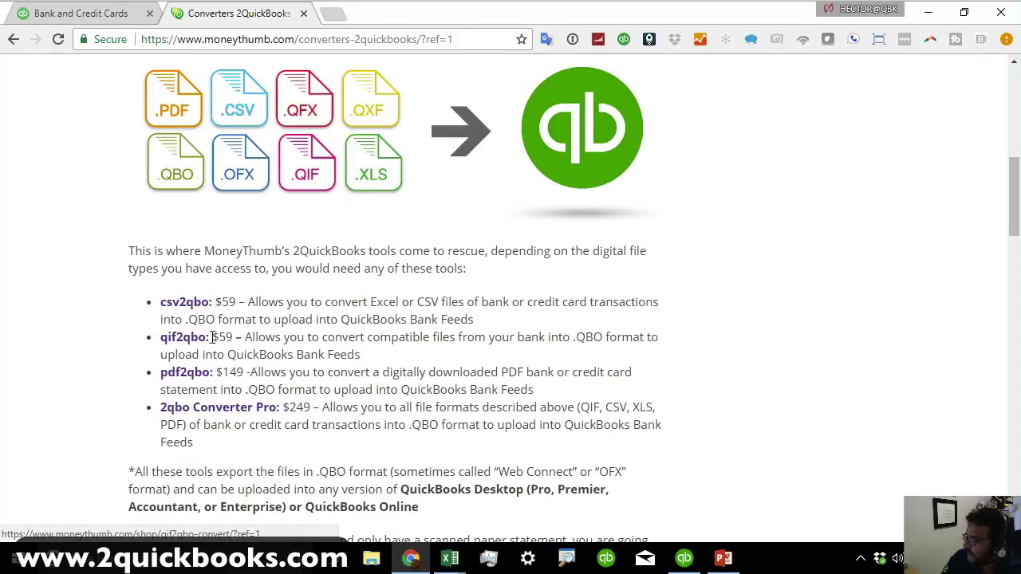
Highlight the qif2qbo and pdf2qbo names, csv2qbo's Excel/CSV inputs, and the $59 csv2qbo and qif2qbo prices.
left_click_drag(212, 337, 149, 336)
left_click_drag(217, 371, 155, 371)
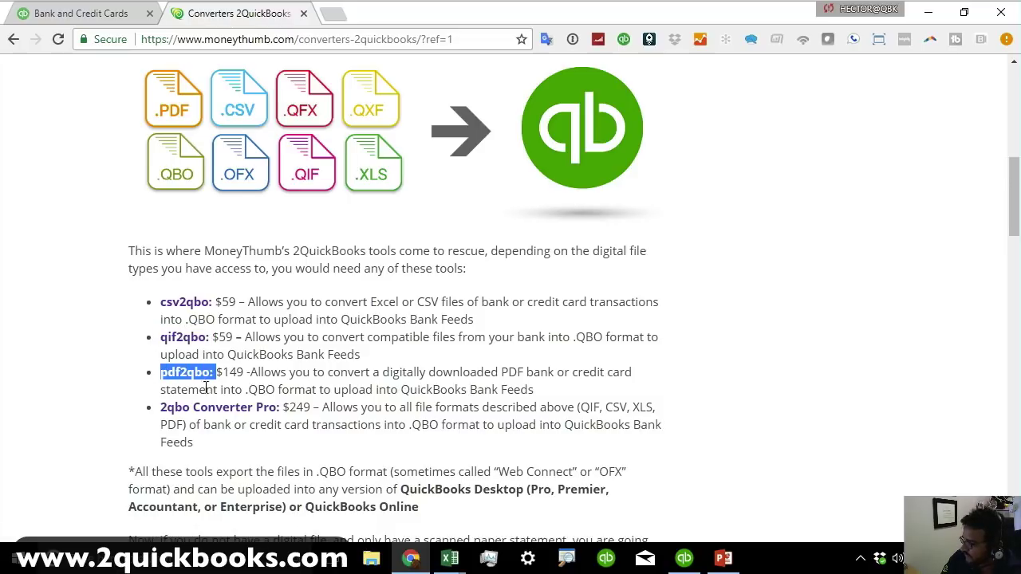
left_click_drag(281, 408, 159, 408)
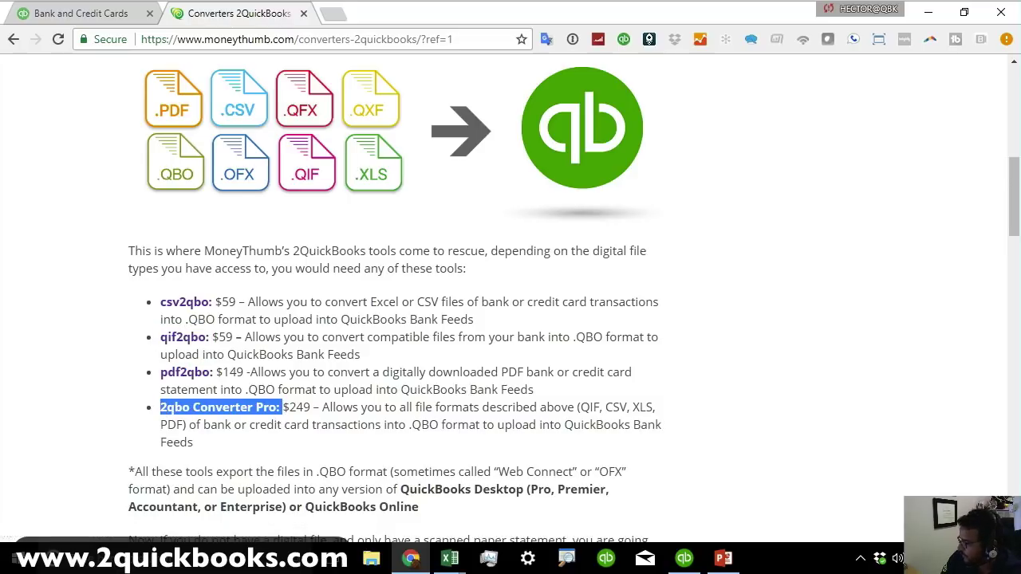
scroll(344, 413, "down", 1)
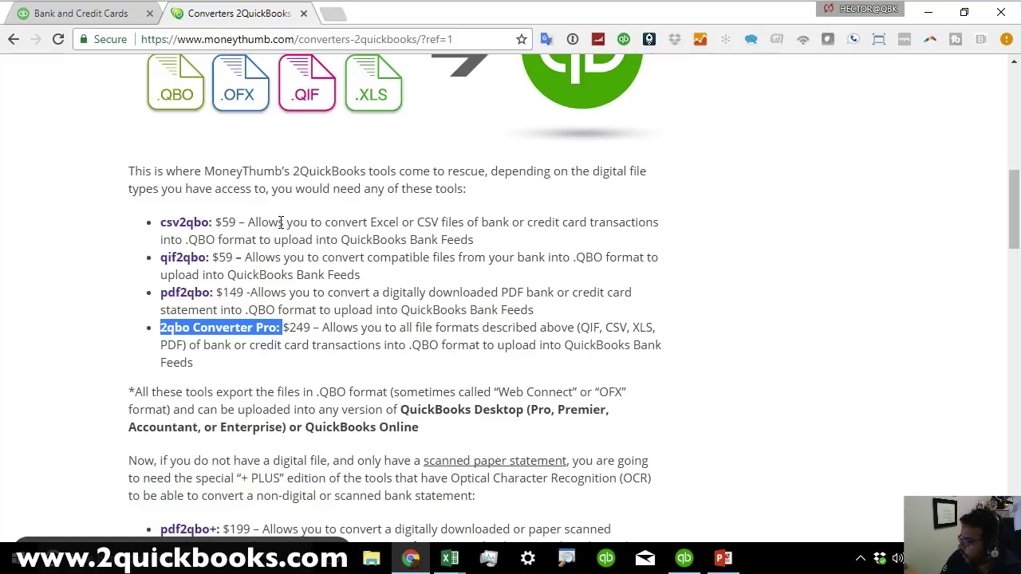
left_click_drag(300, 223, 370, 223)
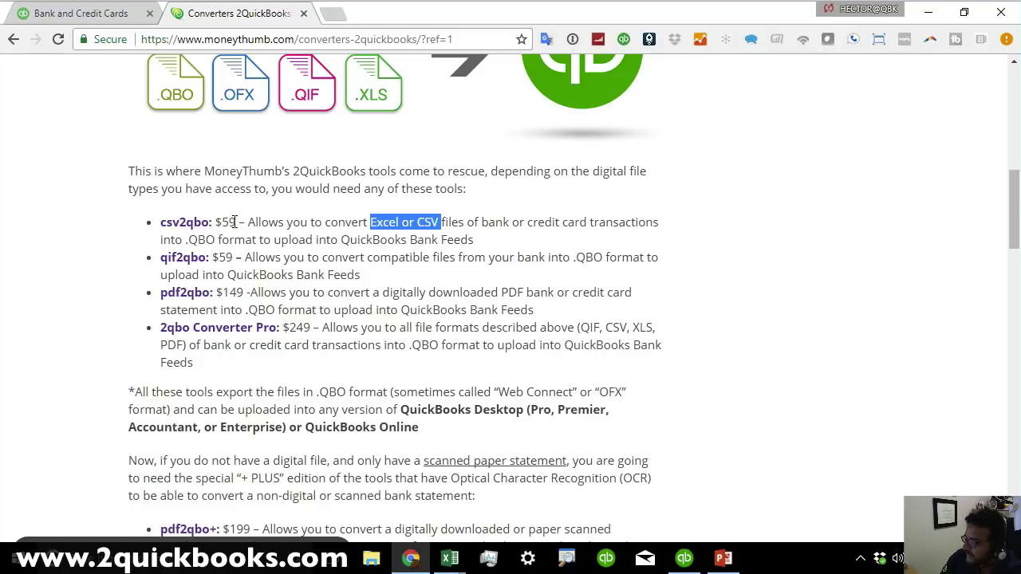
left_click_drag(235, 223, 162, 222)
left_click(271, 270)
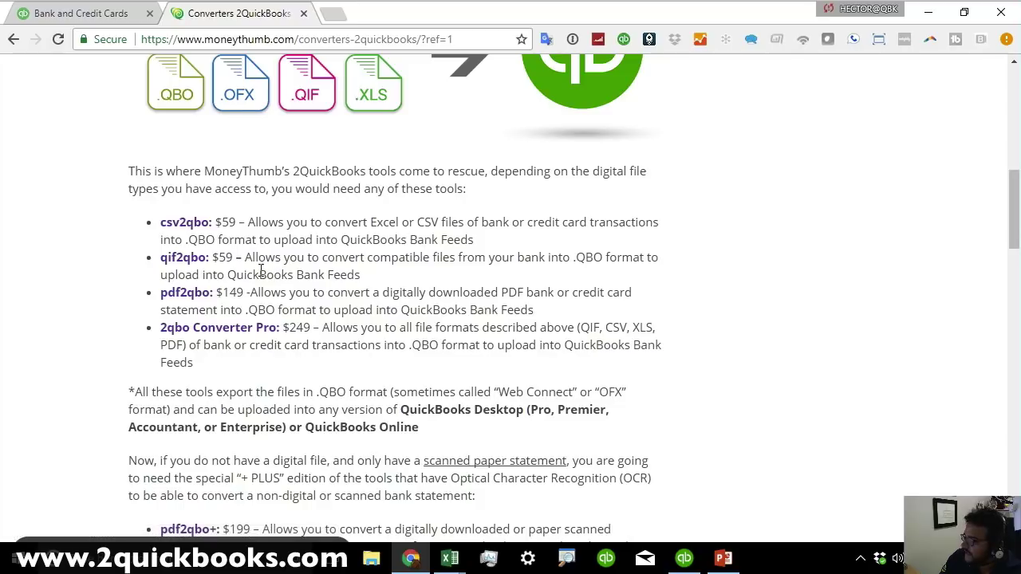
left_click_drag(233, 258, 145, 263)
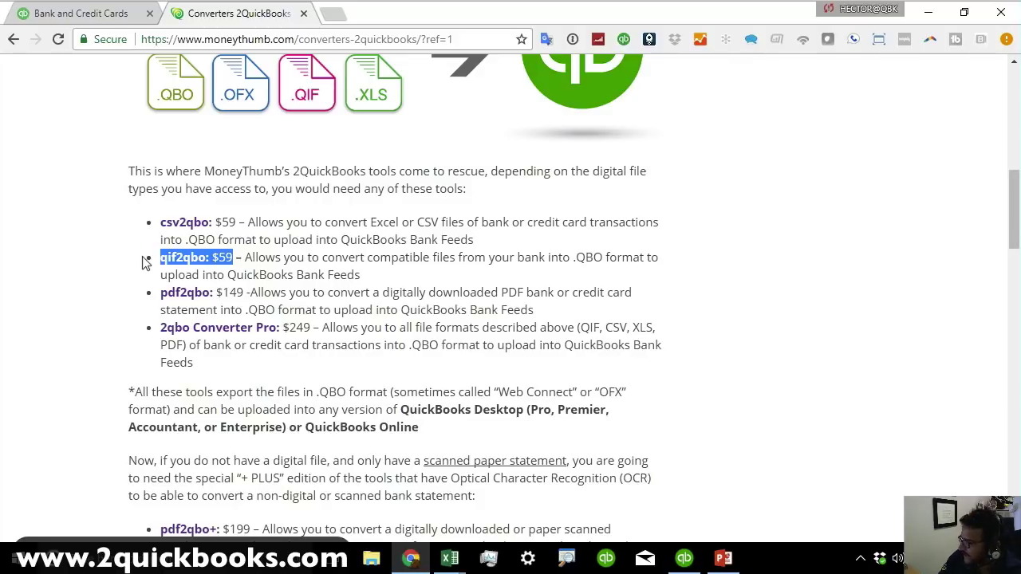
left_click_drag(232, 256, 159, 258)
left_click(242, 257)
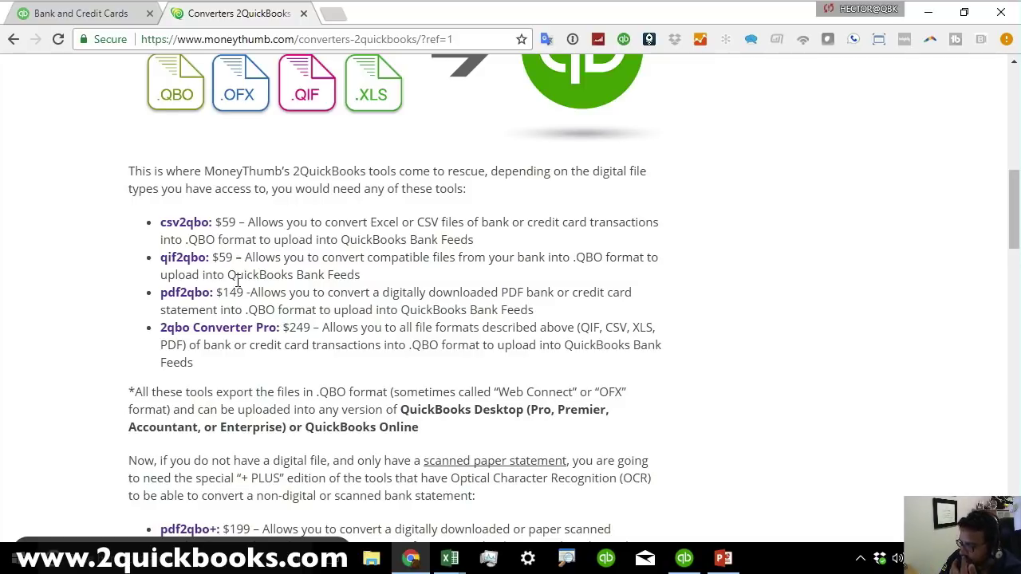
Highlight pdf2qbo at $149 and 2qbo Converter Pro at $249, then open the Converter Pro product page.
left_click_drag(250, 293, 163, 293)
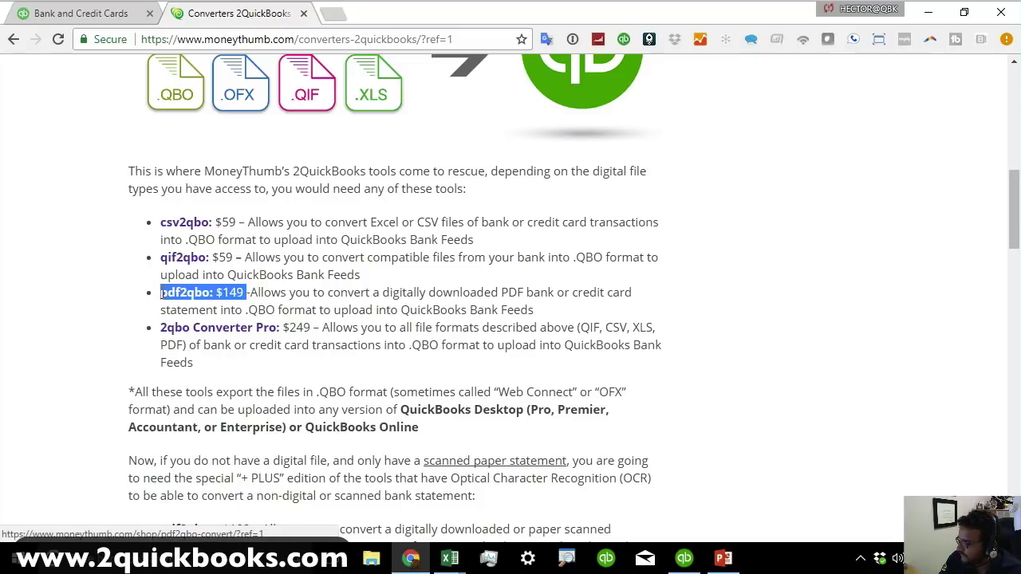
left_click_drag(312, 327, 157, 328)
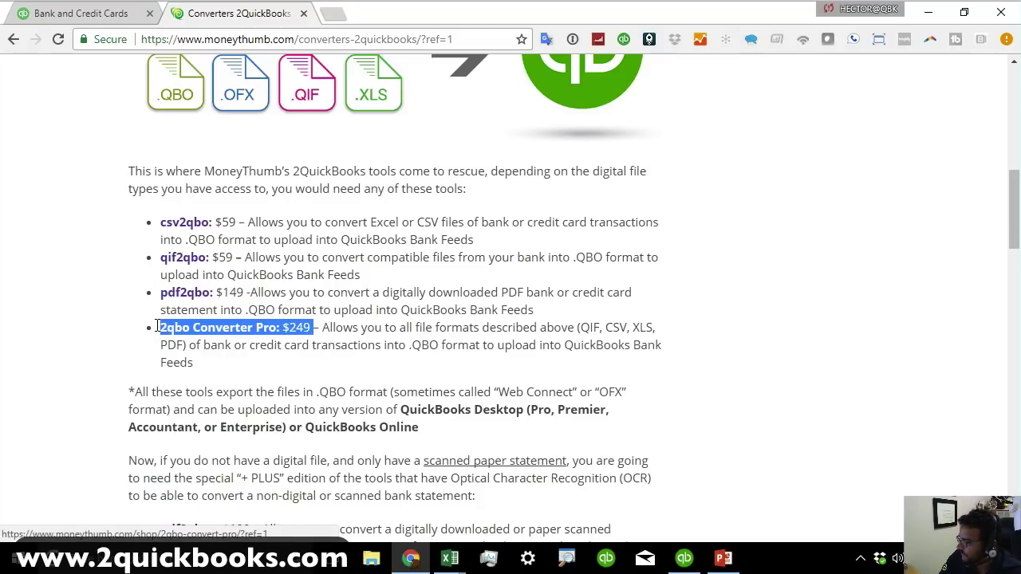
left_click(239, 330)
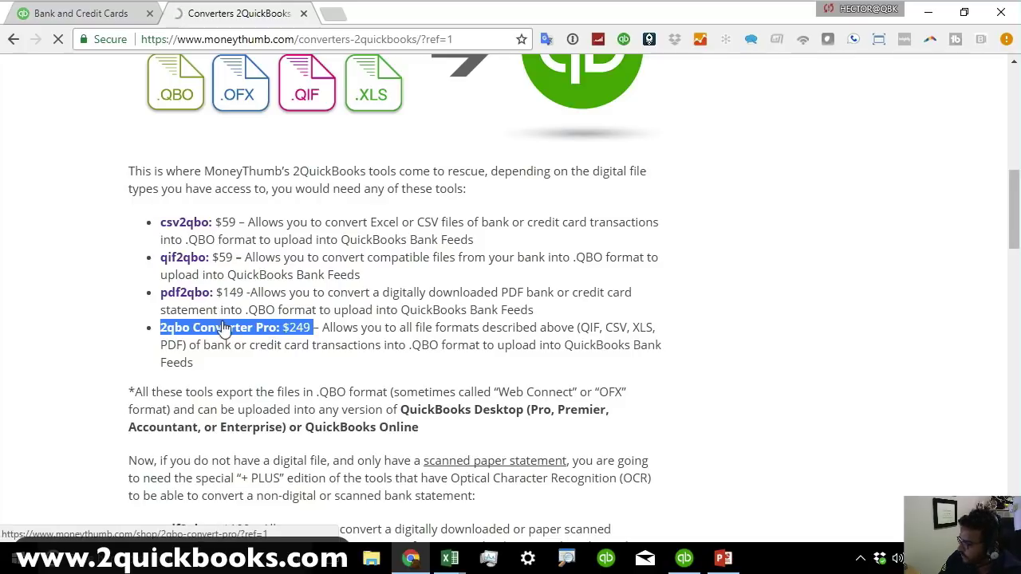
View the 2qbo Convert Pro image full size, then scroll to the Windows option and Buy Now section.
left_click(227, 331)
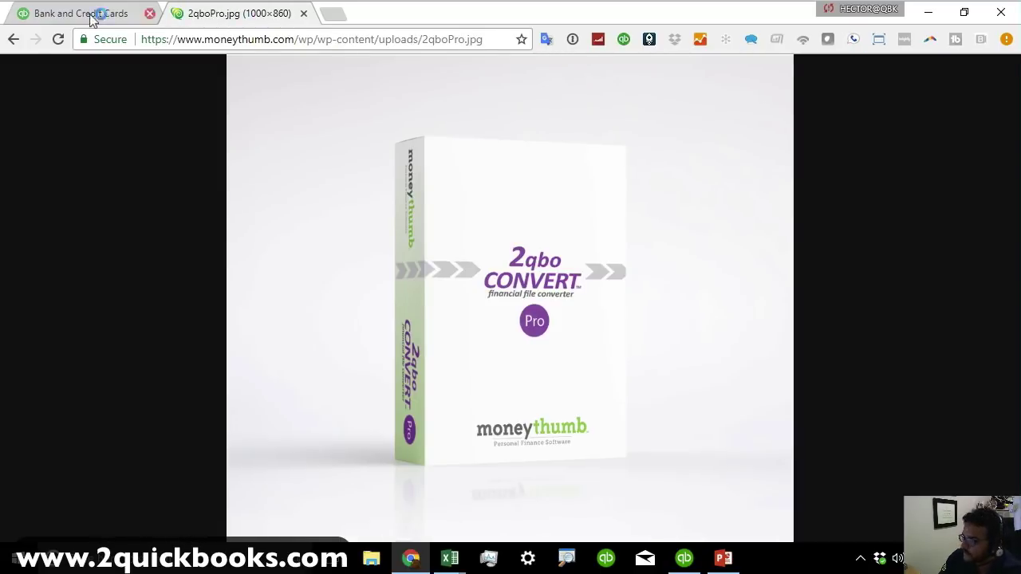
left_click(7, 40)
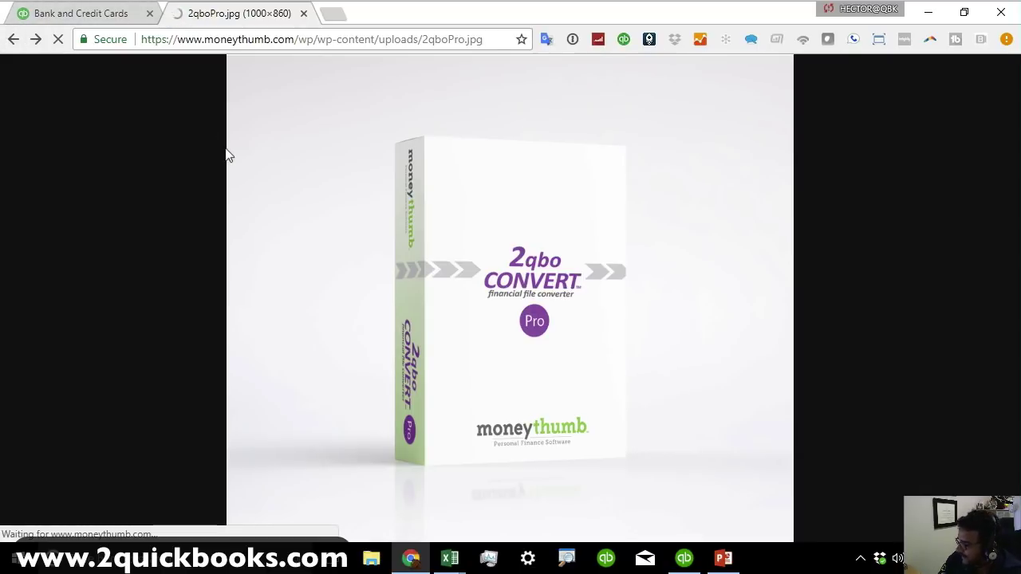
scroll(463, 391, "down", 1)
scroll(556, 388, "down", 3)
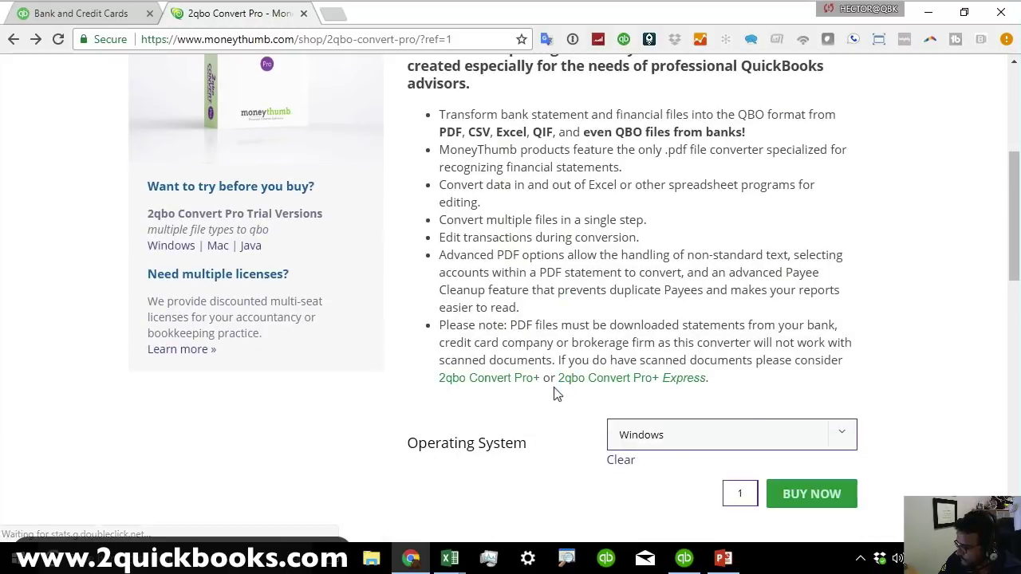
Load 2quickbooks.com again in the address bar, fixing typos along the way.
left_click(264, 39)
type("quicck")
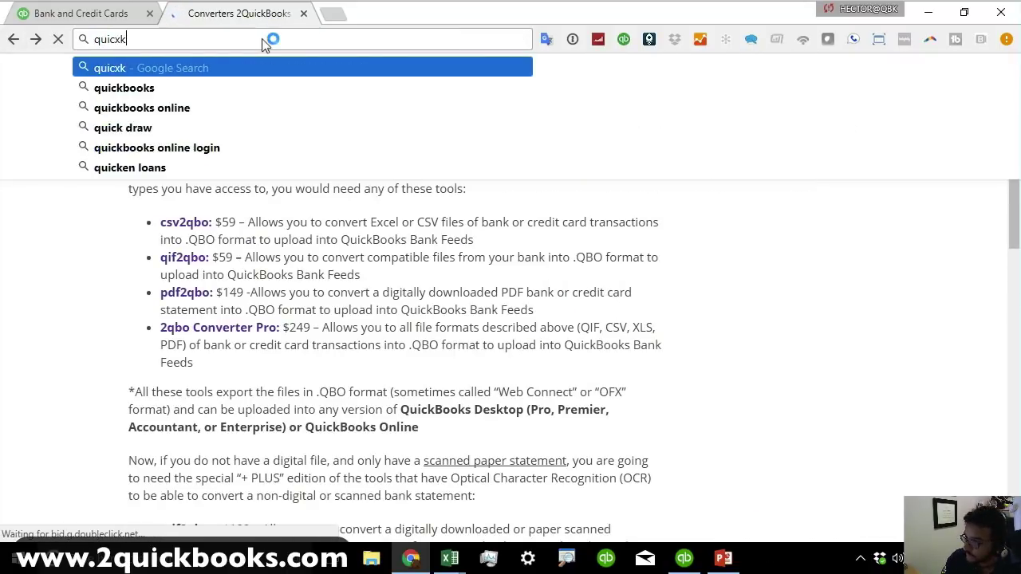
key("BackSpace")
key("BackSpace")
key("BackSpace")
type("ckbookk")
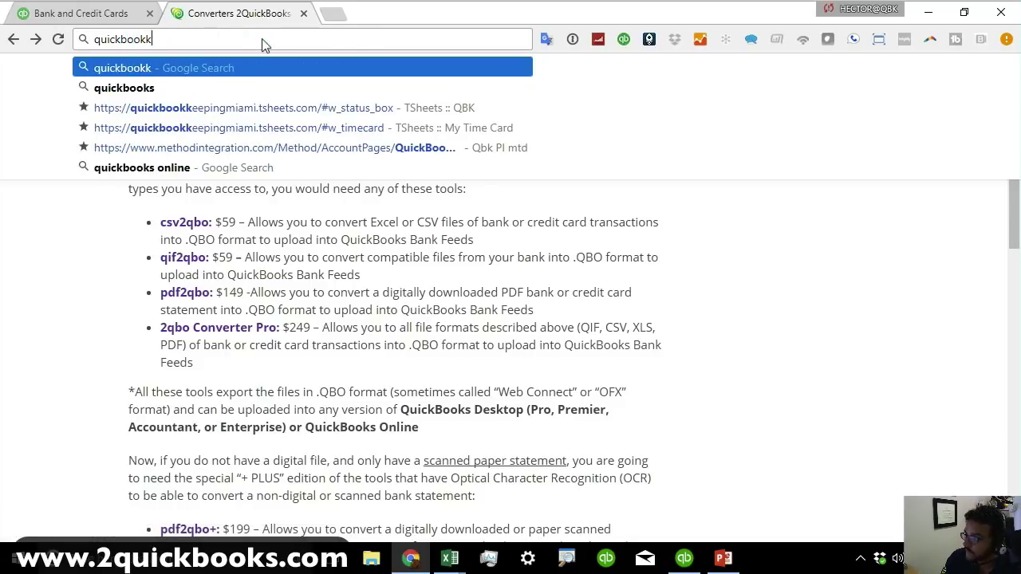
key("BackSpace")
type("s.co")
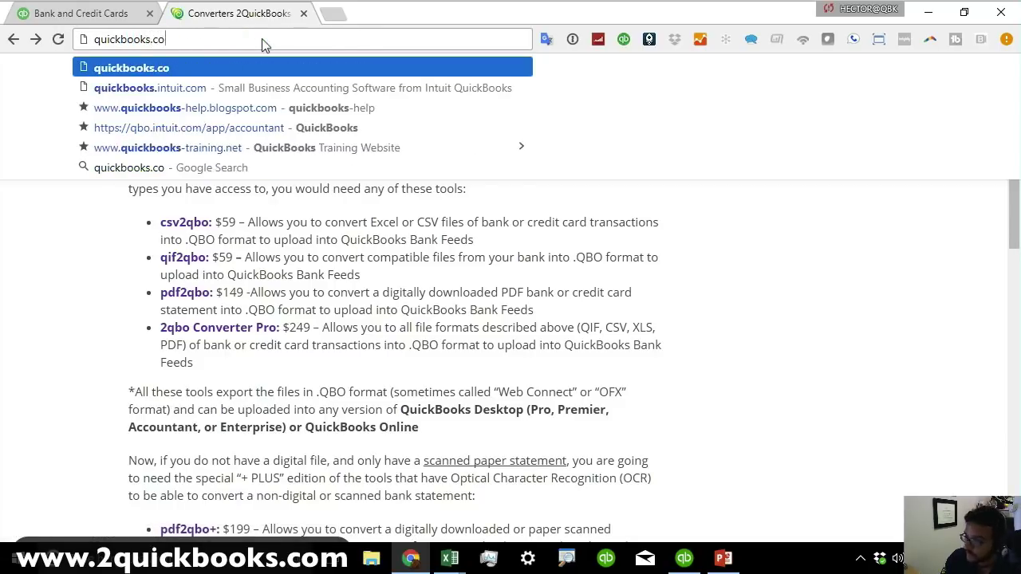
type("m2")
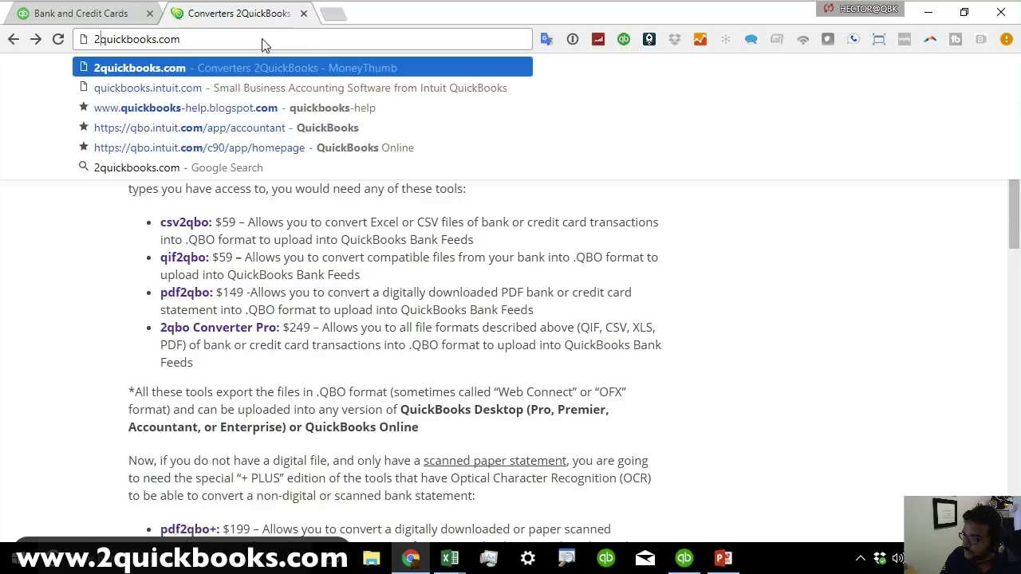
key("Return")
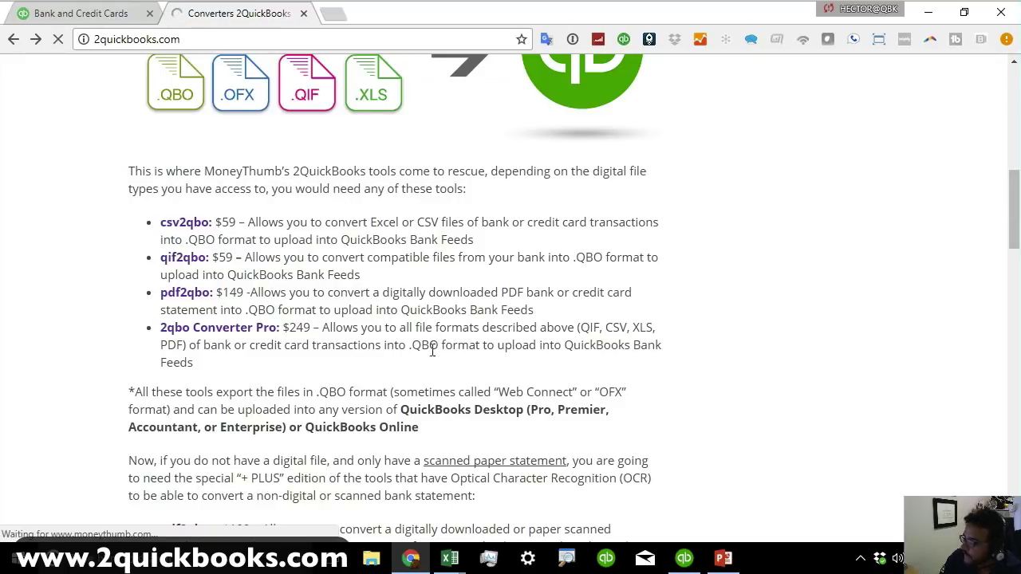
Review the four converter tools and the OCR Plus editions like pdf2qbo+, then return to the top.
scroll(319, 343, "down", 1)
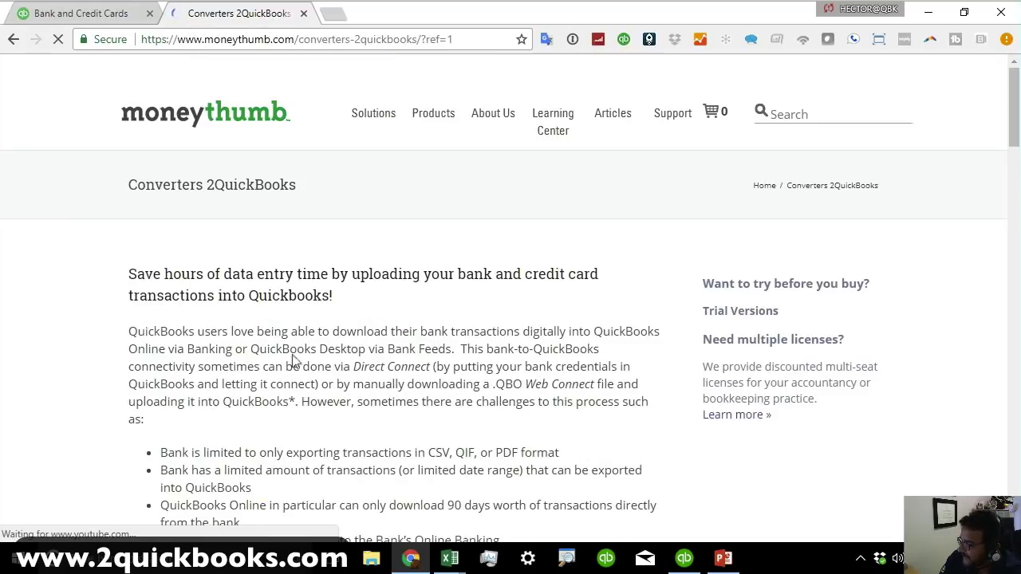
left_click_drag(1014, 116, 1016, 229)
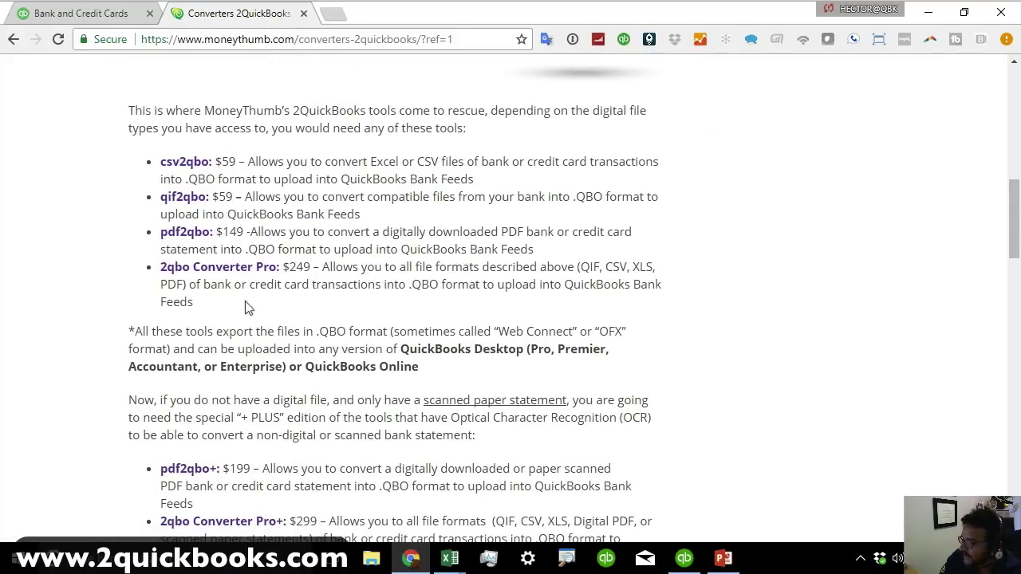
left_click_drag(246, 307, 161, 158)
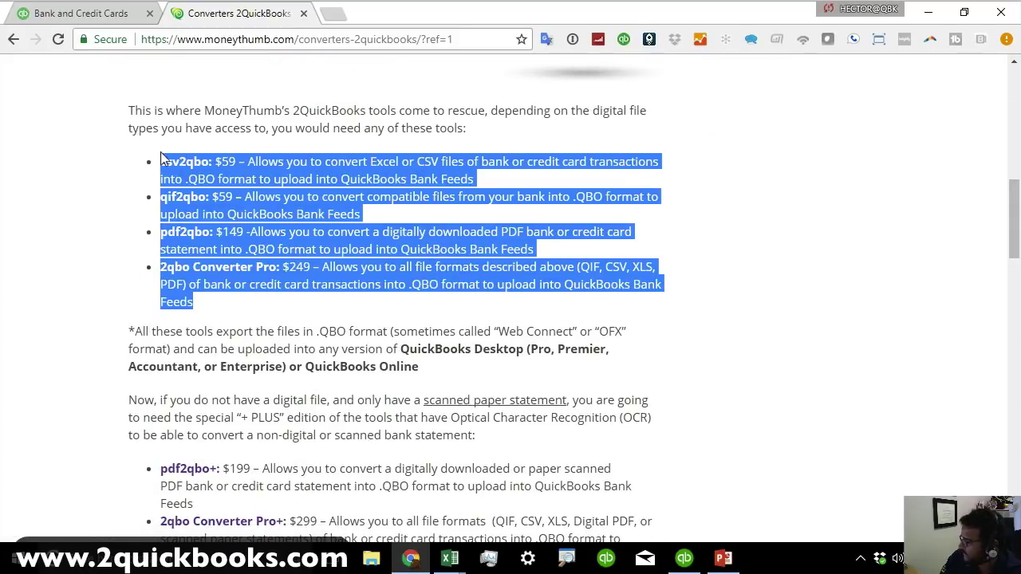
left_click(466, 300)
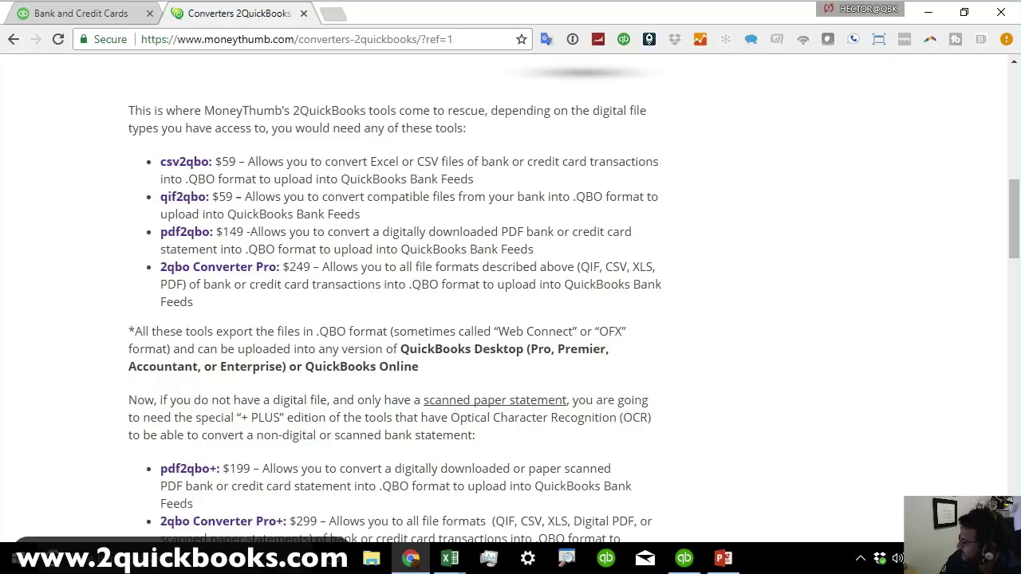
scroll(499, 303, "down", 1)
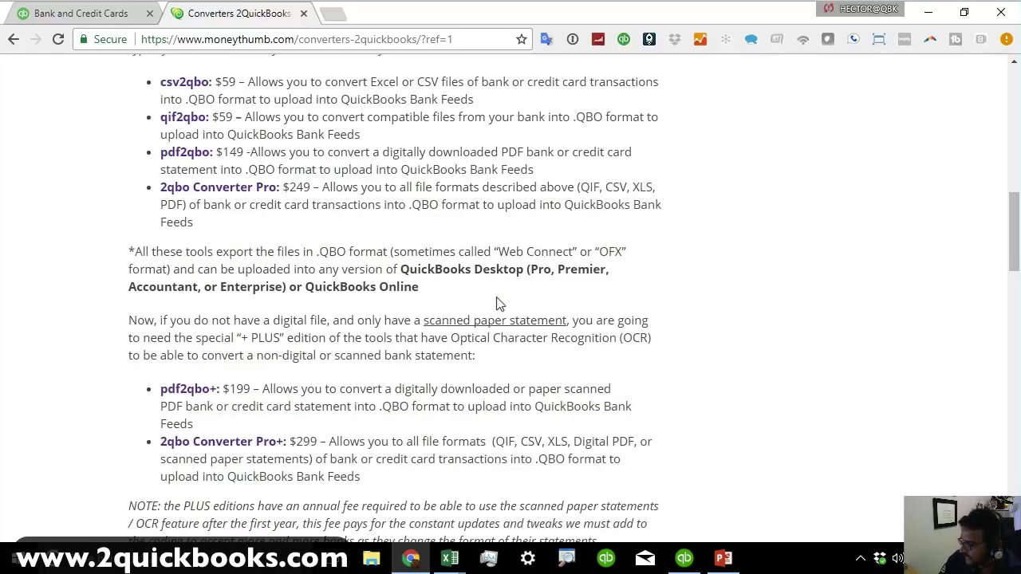
scroll(498, 303, "down", 1)
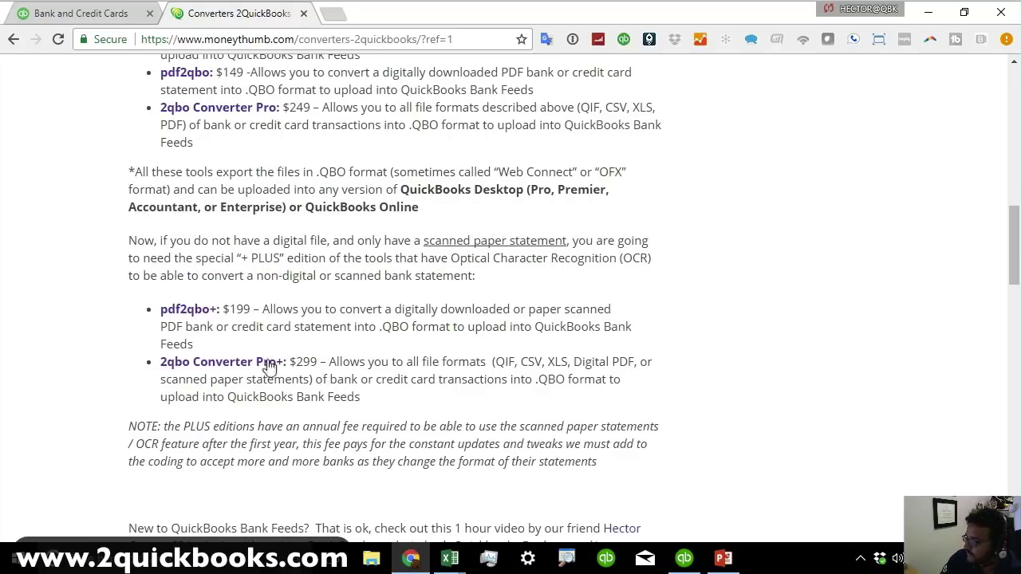
left_click_drag(215, 311, 255, 310)
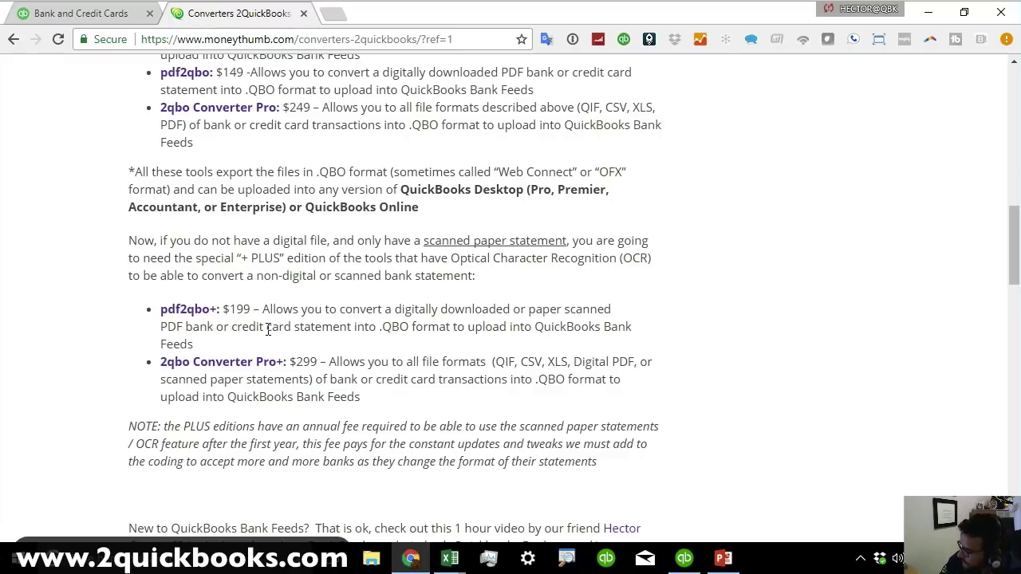
scroll(418, 353, "down", 5)
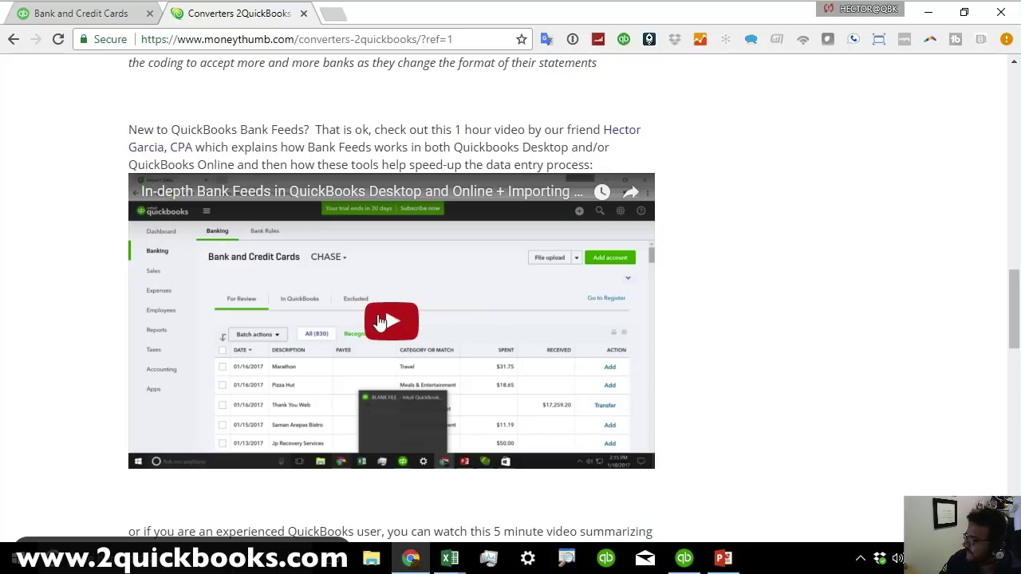
left_click_drag(1016, 330, 1014, 41)
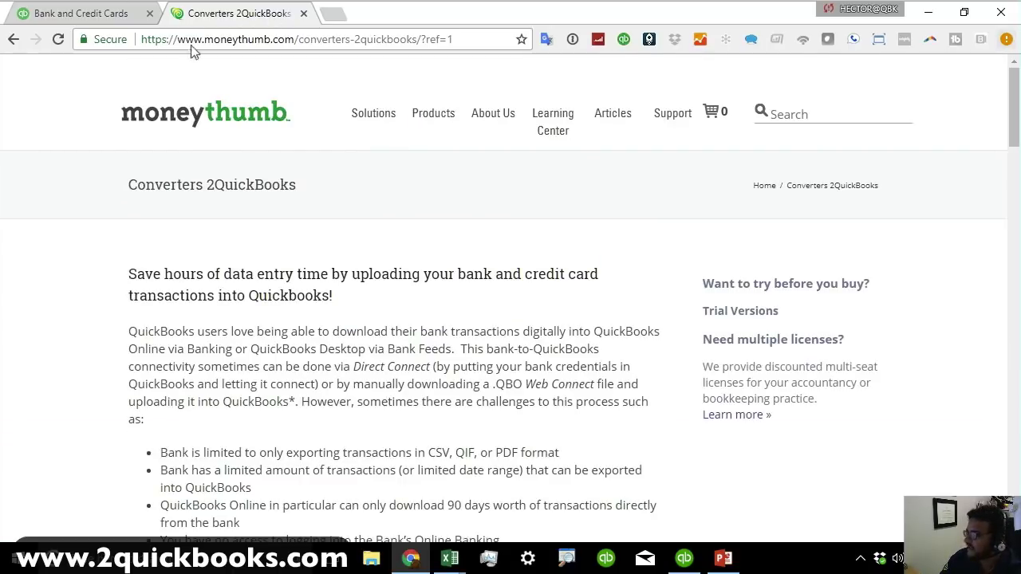
Advance to the DEMO/Q&A slide, then minimize PowerPoint, Chrome and QuickBooks to show the desktop.
left_click(723, 559)
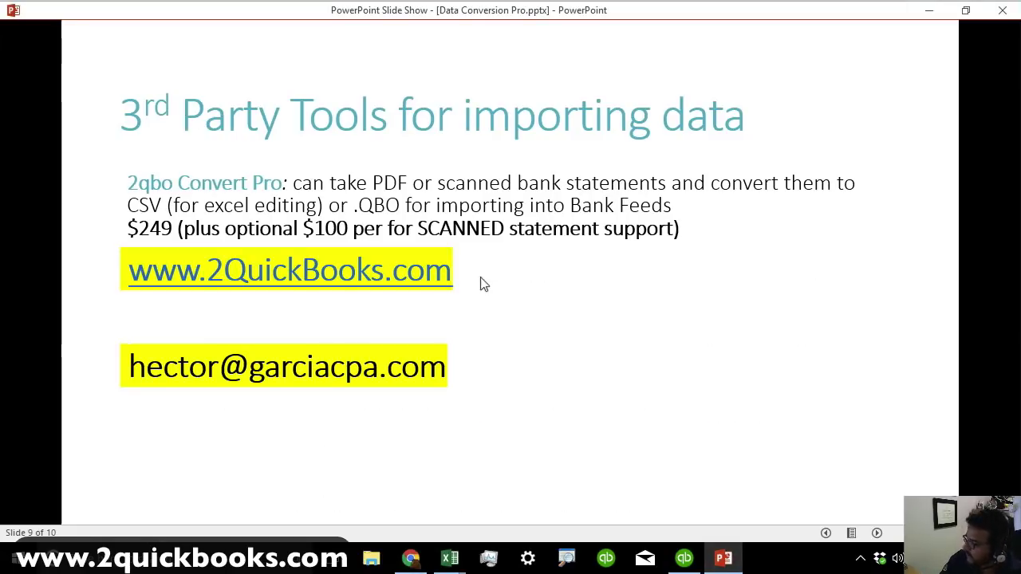
left_click(861, 132)
left_click(930, 9)
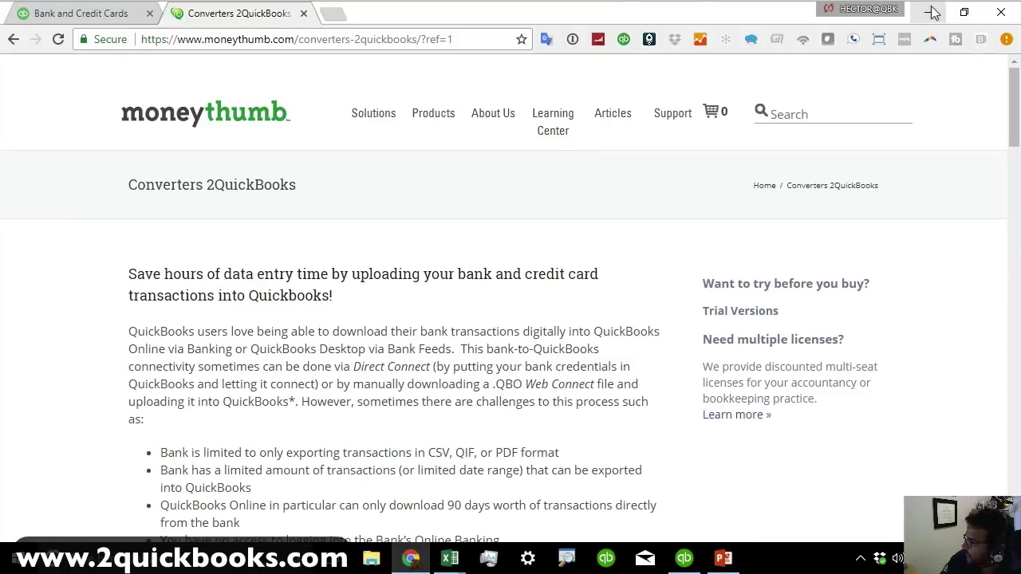
left_click(930, 12)
left_click(976, 16)
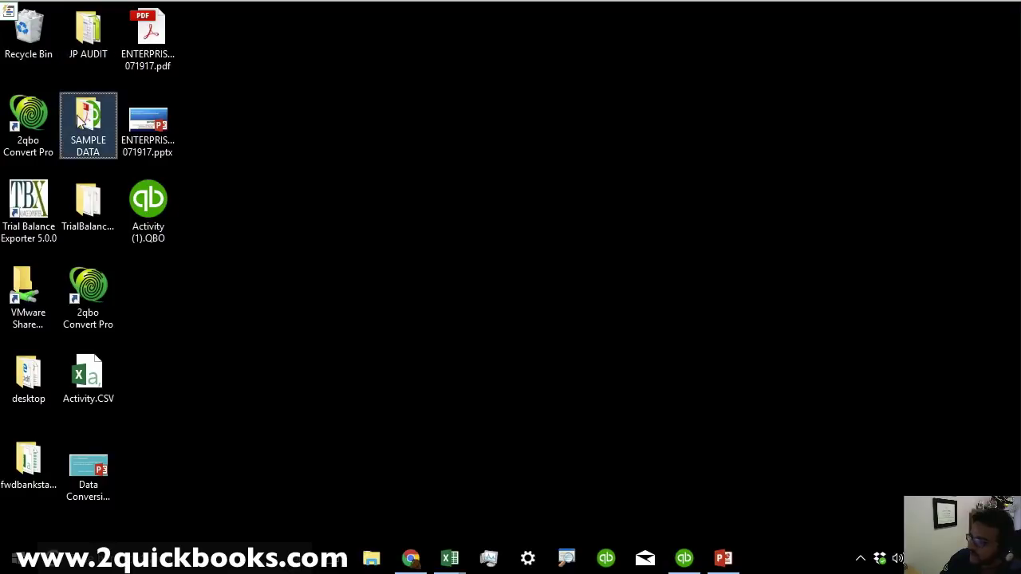
Maximize the SAMPLE DATA folder, delete StatementPdf - DIGITAL.qbo, and select Activity.CSV.
key("alt+Tab")
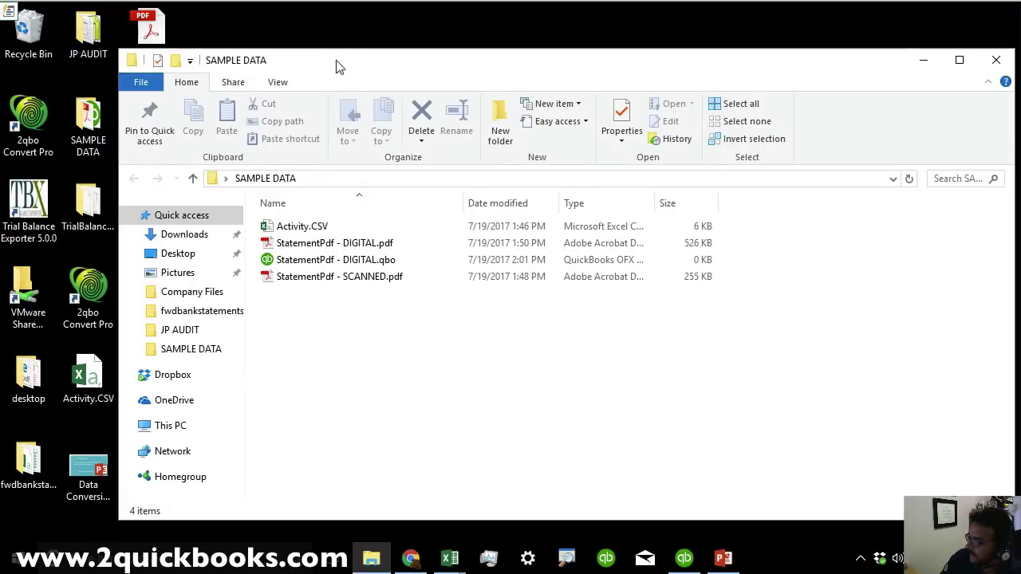
double_click(335, 58)
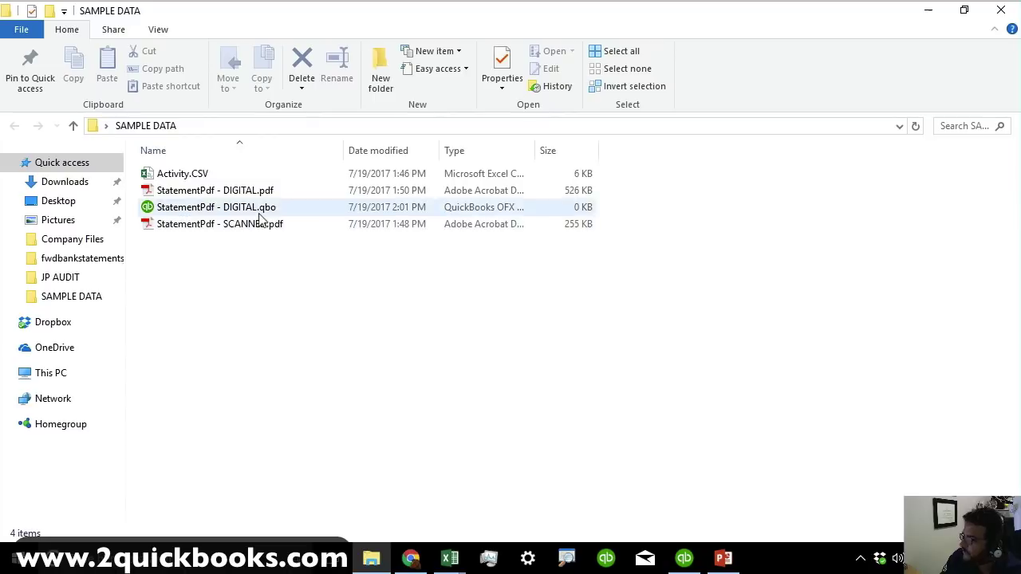
left_click(263, 208)
right_click(258, 211)
left_click(326, 470)
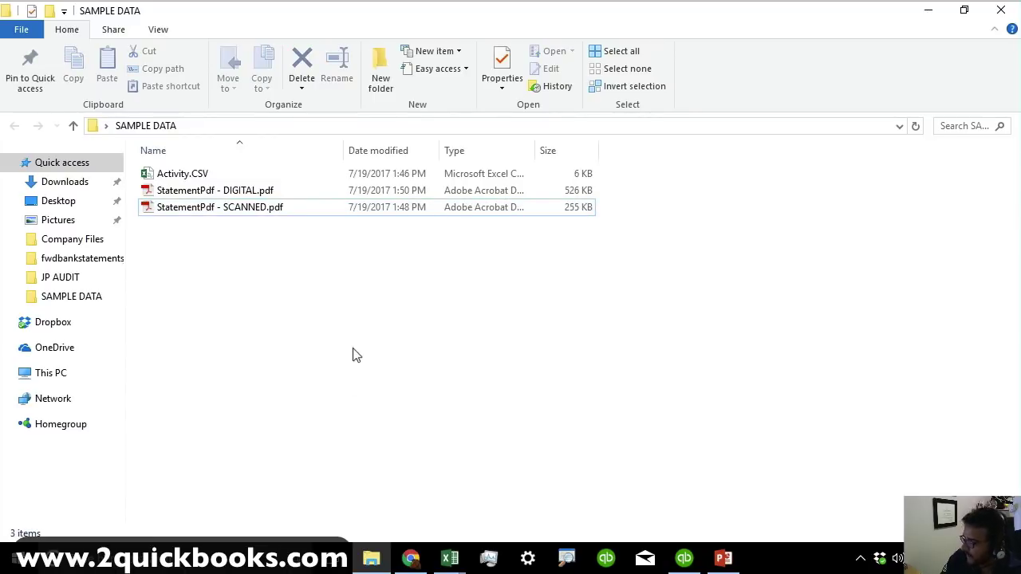
left_click(205, 177)
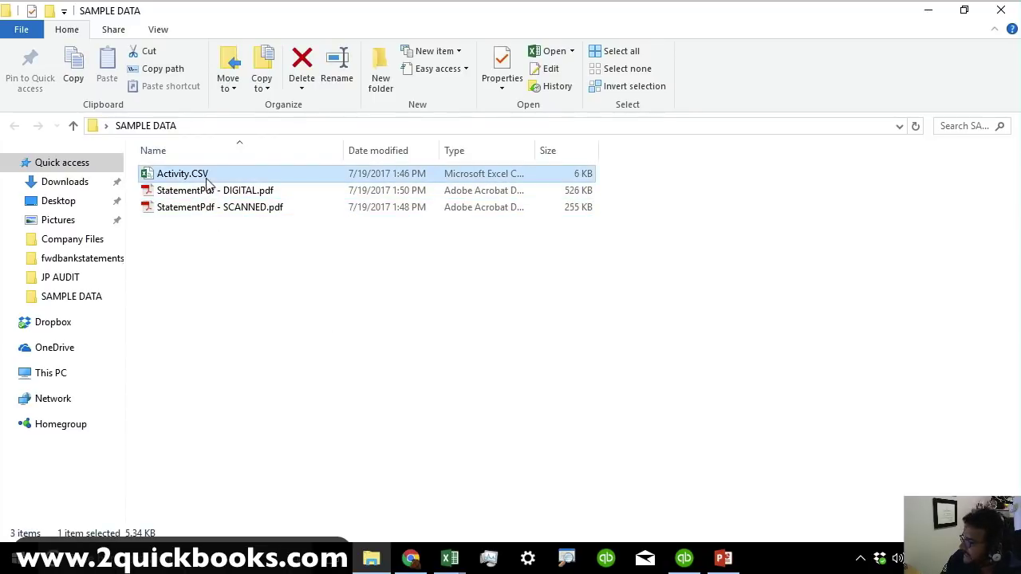
Open Activity.CSV in Excel, close it without saving, and select the DIGITAL statement PDF.
double_click(209, 179)
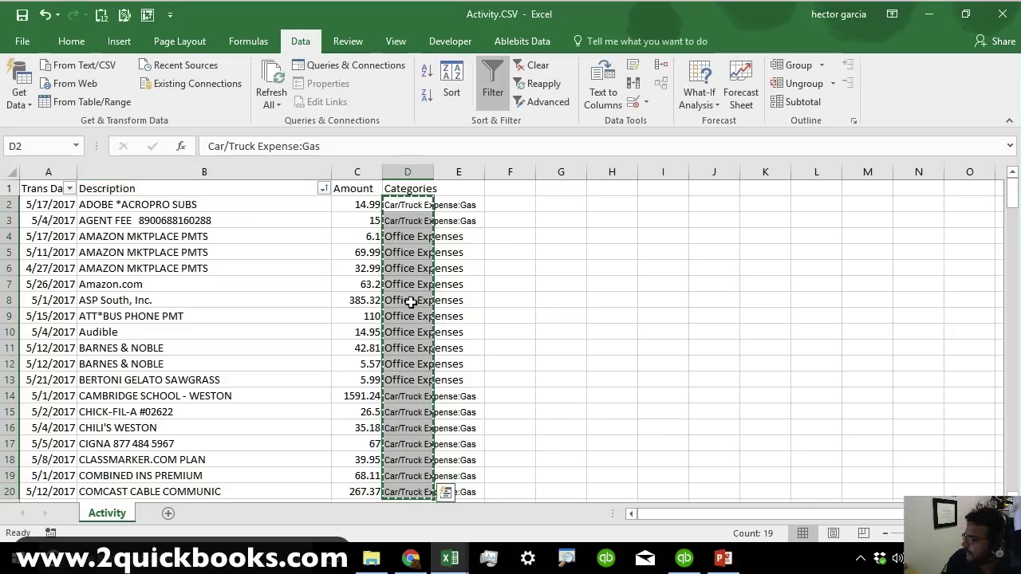
left_click(529, 312)
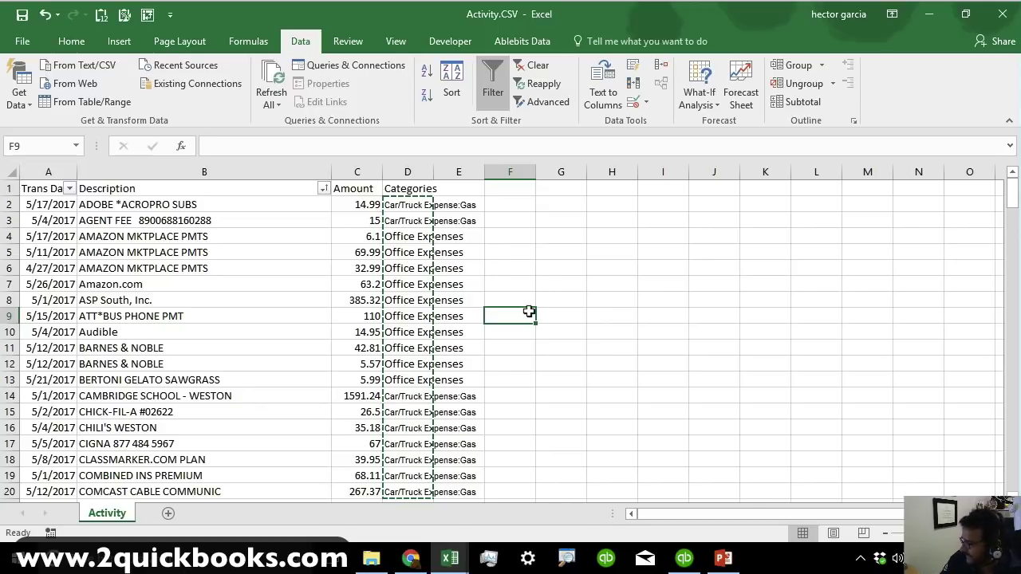
left_click(1002, 11)
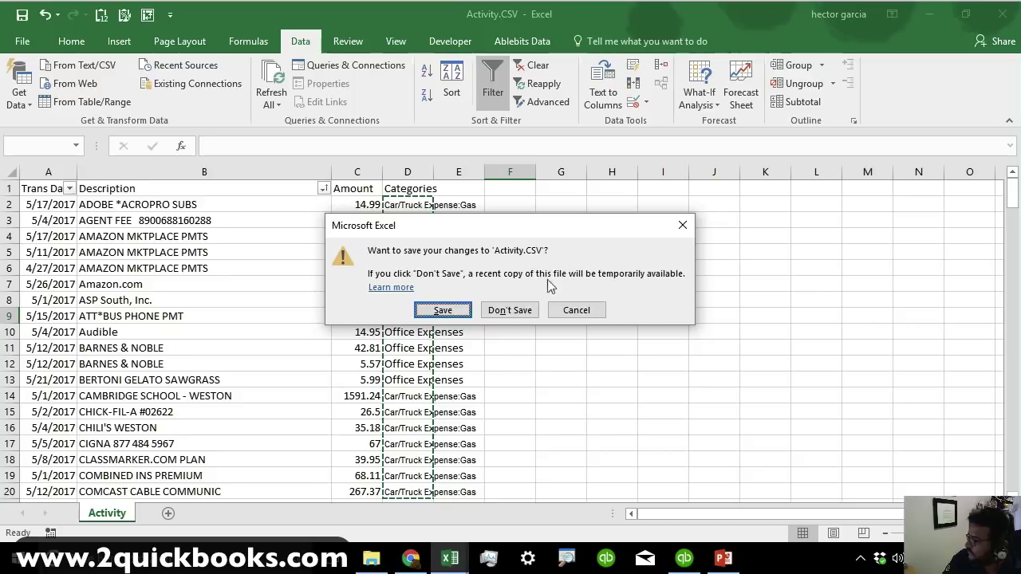
left_click(510, 309)
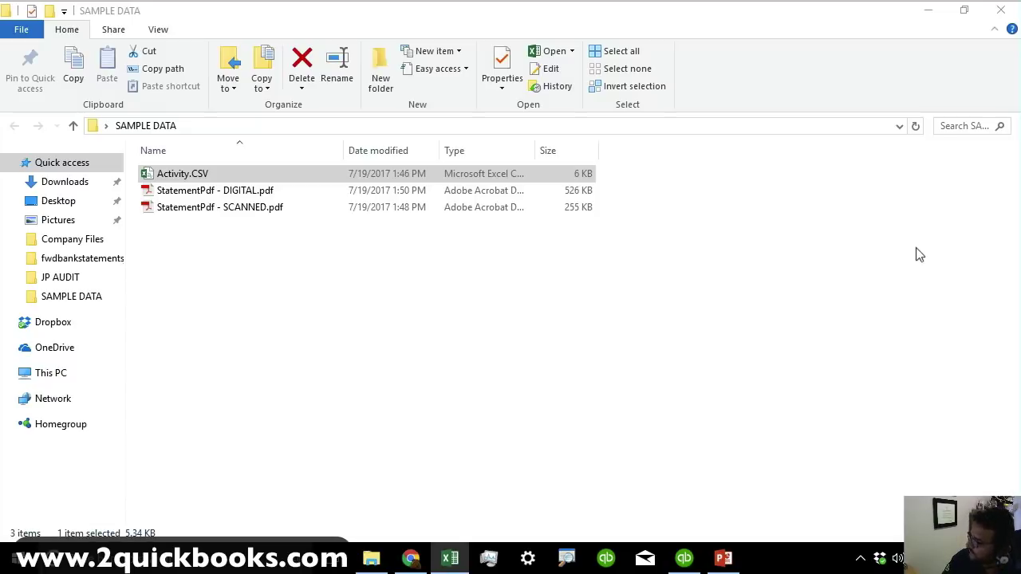
left_click(779, 297)
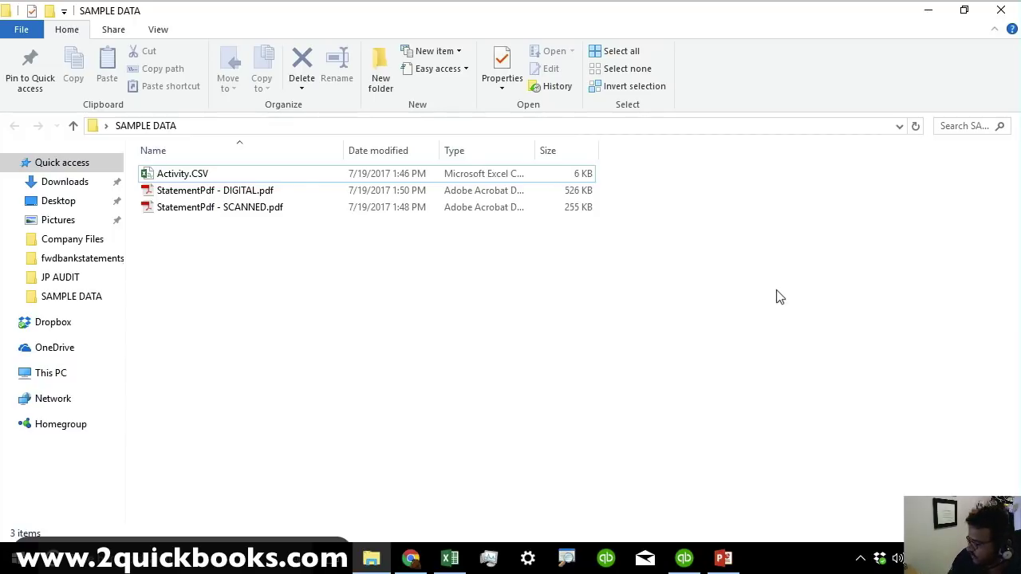
left_click(239, 196)
Open StatementPdf - DIGITAL.pdf and select the card-member service mailing address text.
double_click(239, 197)
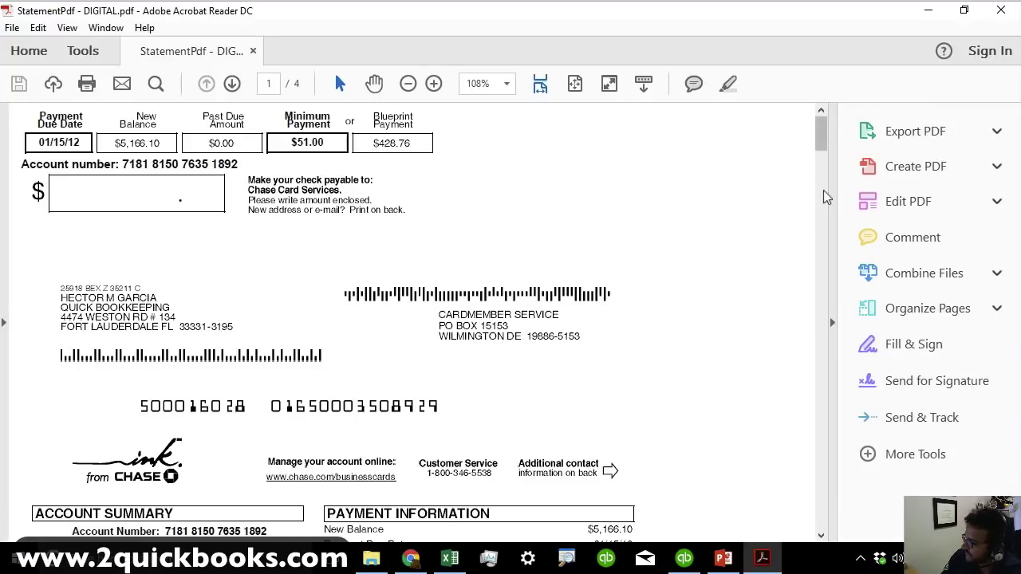
left_click_drag(823, 136, 818, 101)
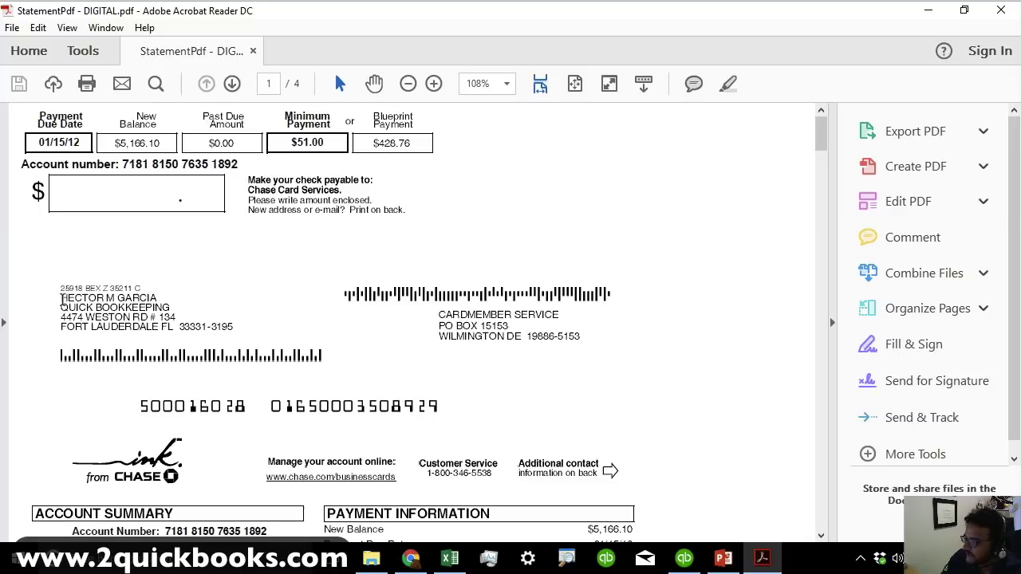
left_click_drag(61, 298, 278, 337)
left_click_drag(439, 311, 576, 339)
left_click(149, 409)
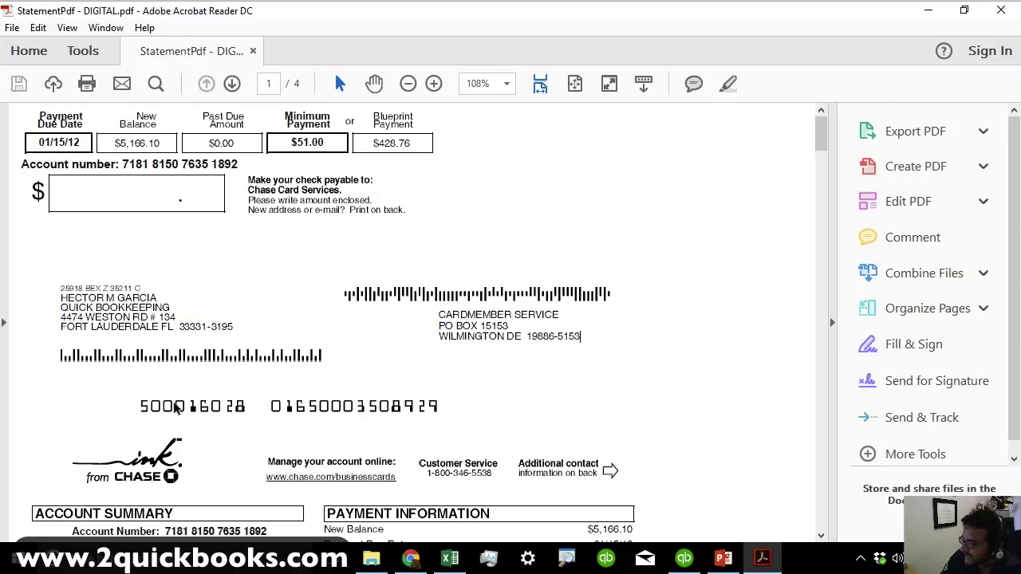
left_click_drag(296, 461, 140, 404)
Select account activity transactions from the 12/15 payment to LA RURAL STEAKHOUSE, then close the PDF.
scroll(567, 481, "down", 1)
scroll(566, 481, "down", 3)
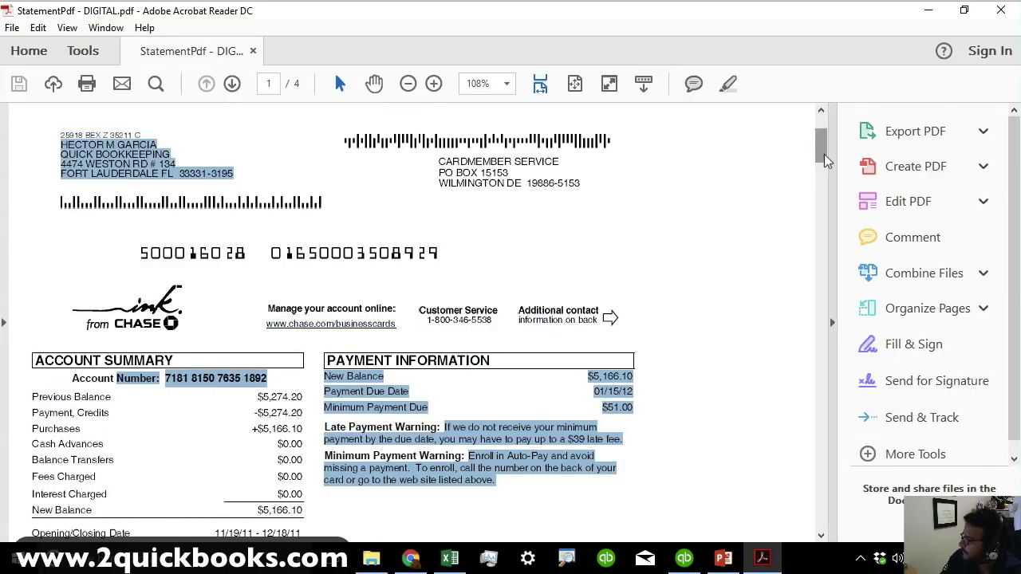
left_click_drag(823, 151, 823, 201)
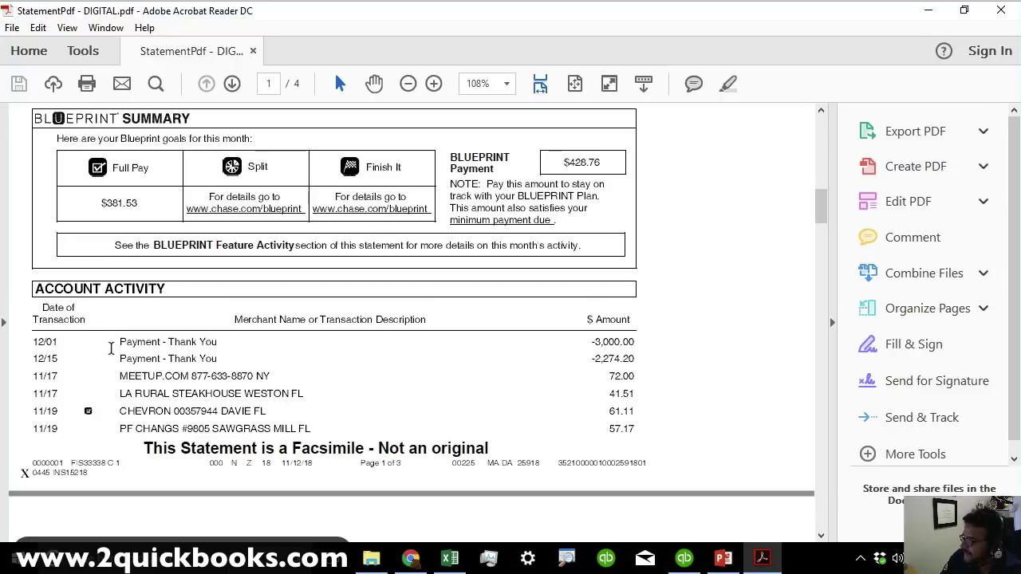
left_click_drag(119, 343, 323, 413)
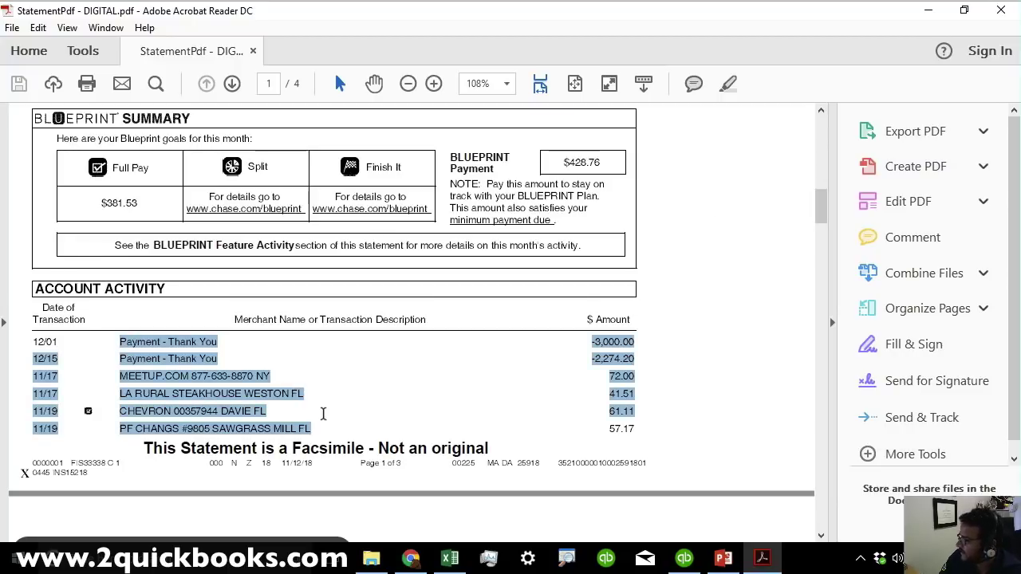
left_click(219, 402)
left_click_drag(169, 359, 289, 394)
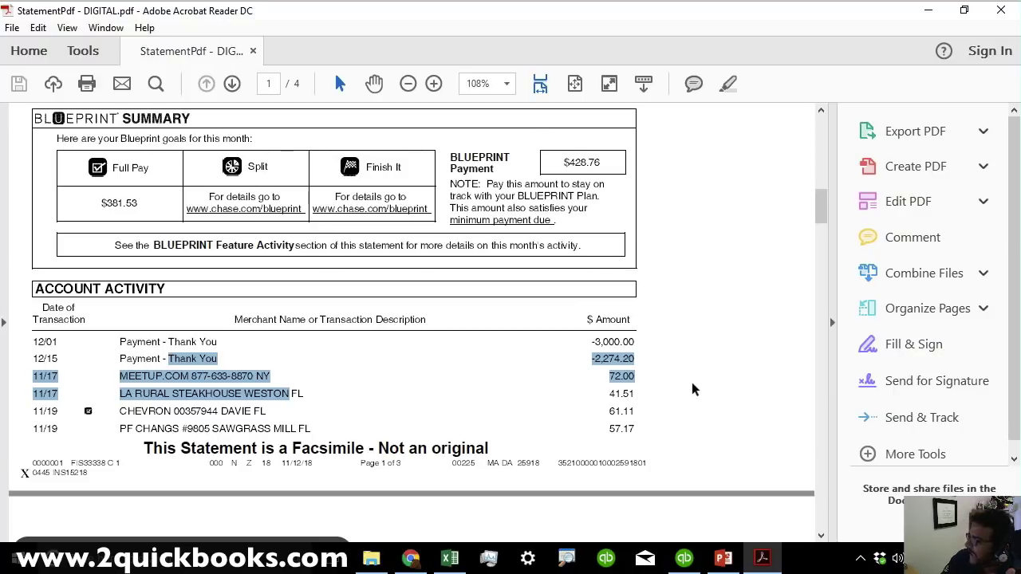
scroll(692, 390, "down", 1)
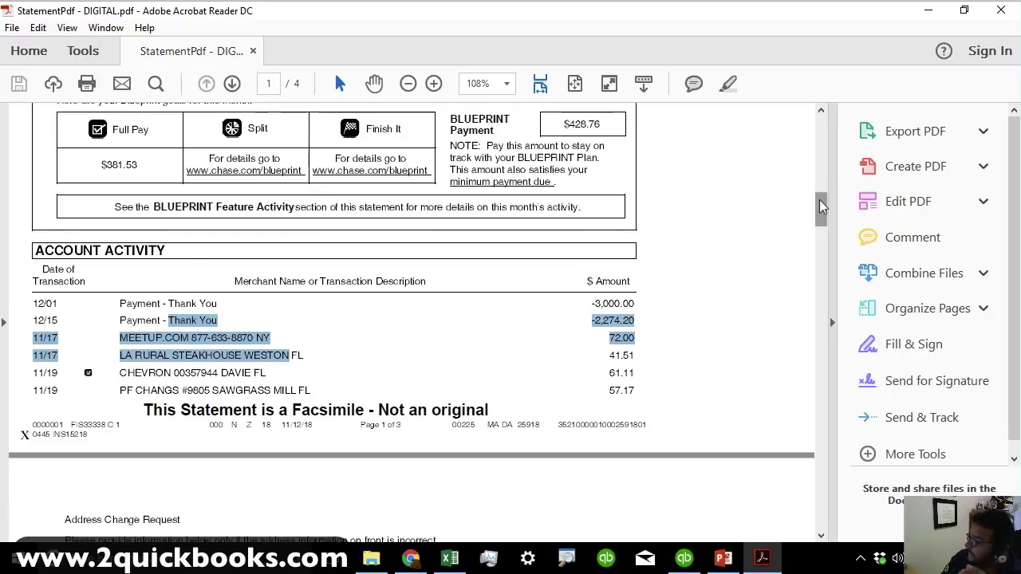
left_click_drag(820, 201, 822, 346)
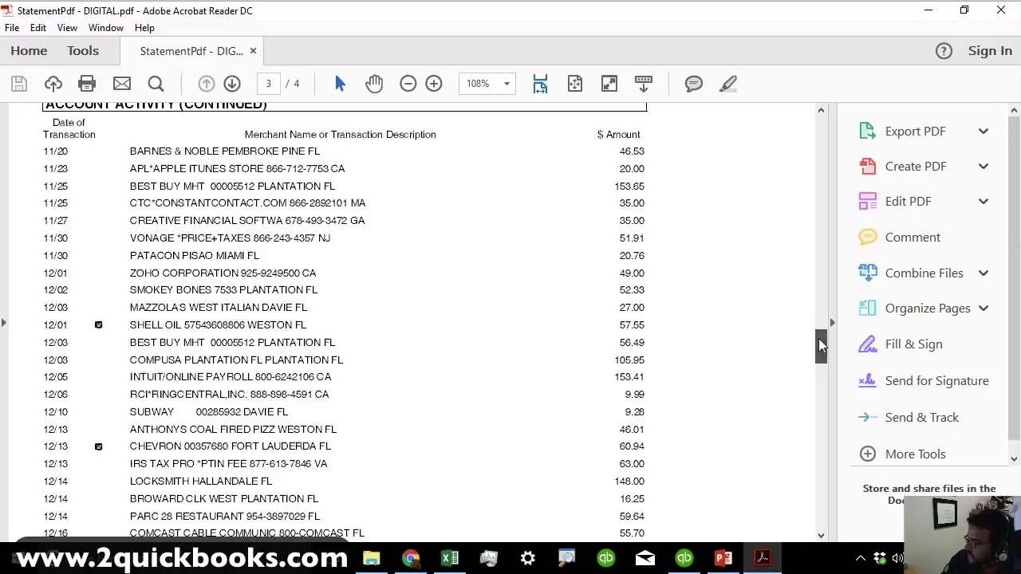
left_click_drag(154, 168, 231, 429)
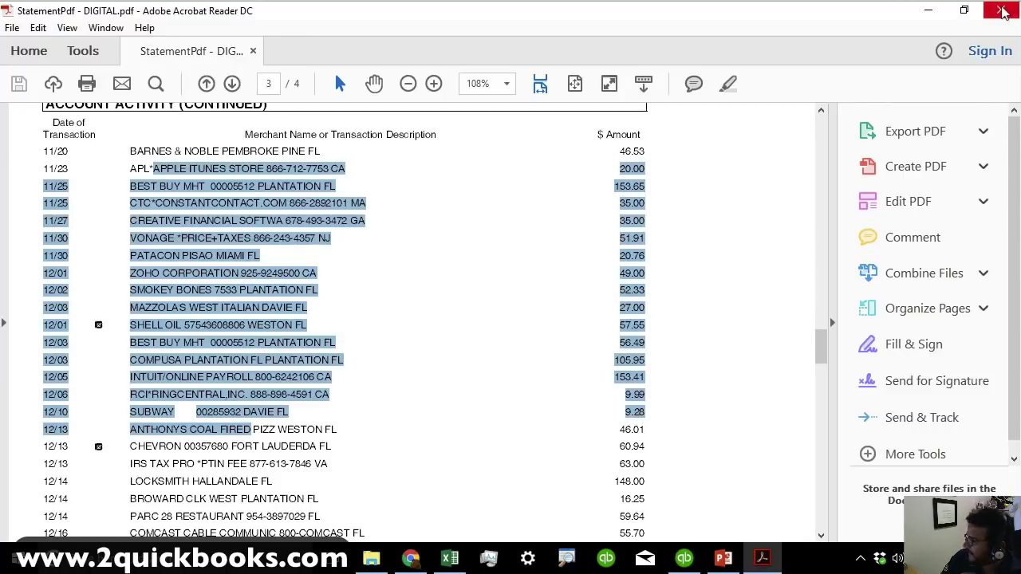
left_click(1001, 9)
Open StatementPdf - SCANNED.pdf in Acrobat Reader and zoom to 200%.
double_click(228, 206)
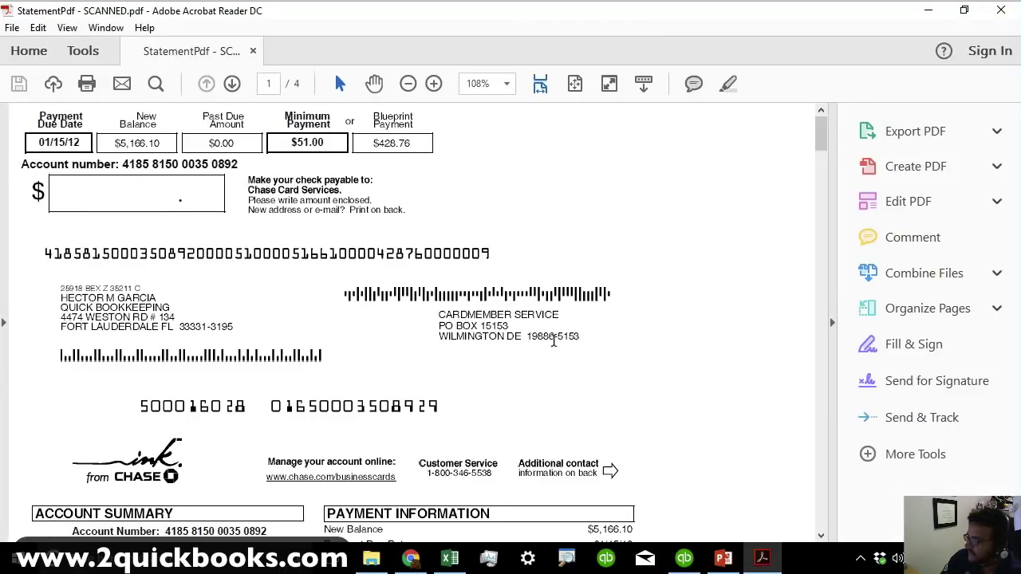
left_click(435, 84)
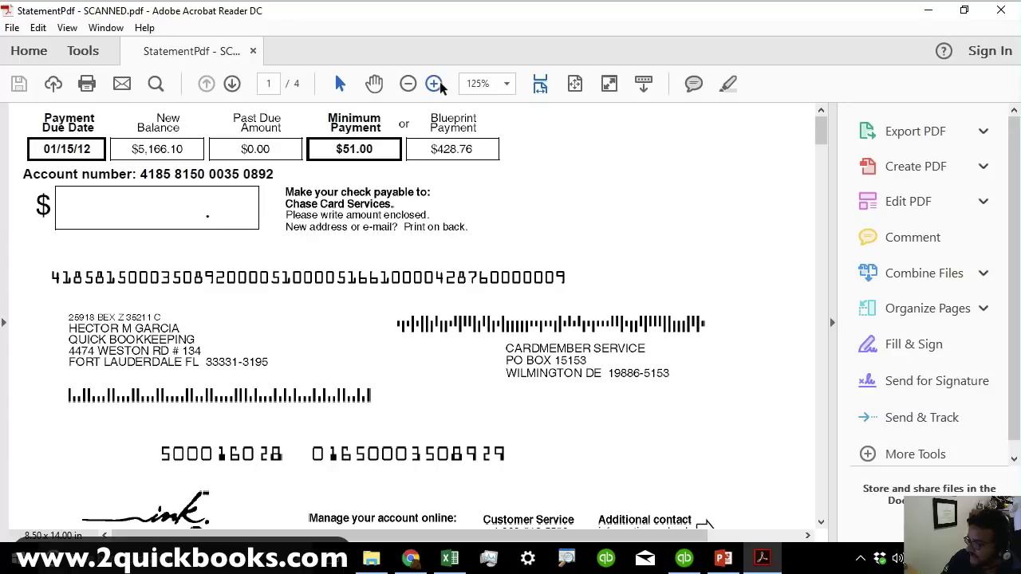
left_click(435, 83)
left_click(435, 84)
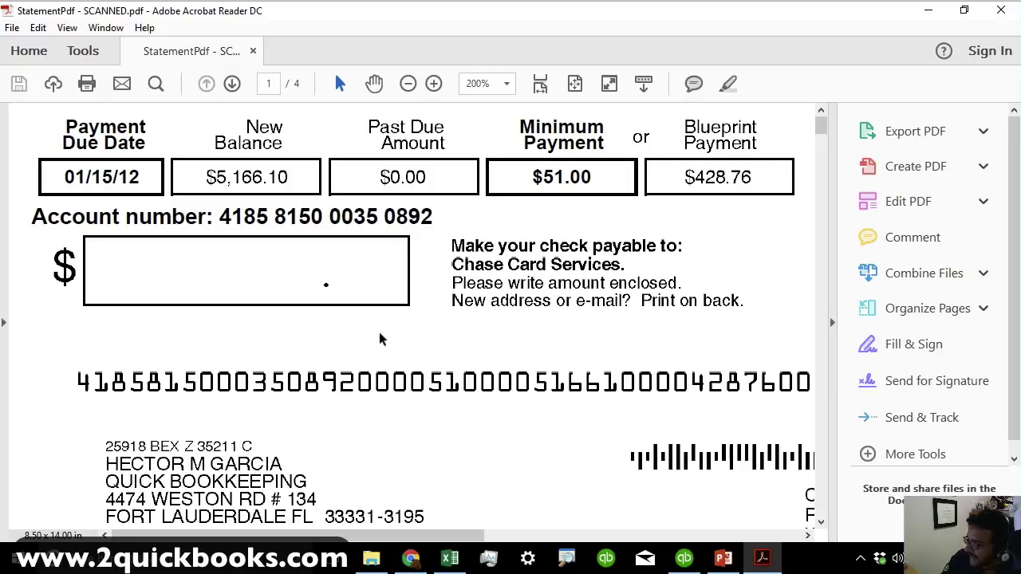
Inspect the payment instructions and lower page of the scanned statement, then close it.
left_click_drag(503, 316, 513, 257)
left_click(505, 396)
scroll(516, 398, "down", 2)
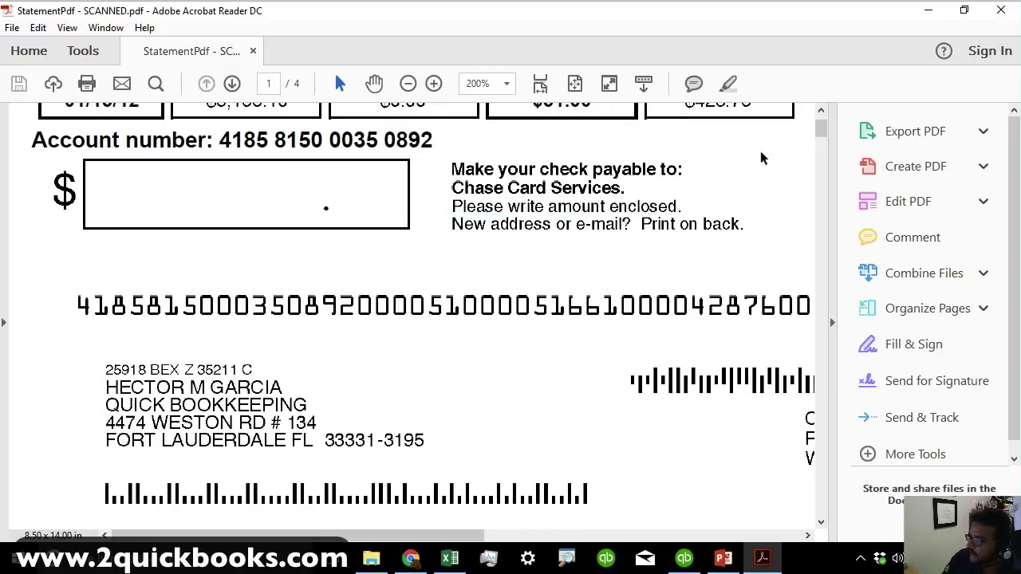
left_click_drag(821, 128, 820, 160)
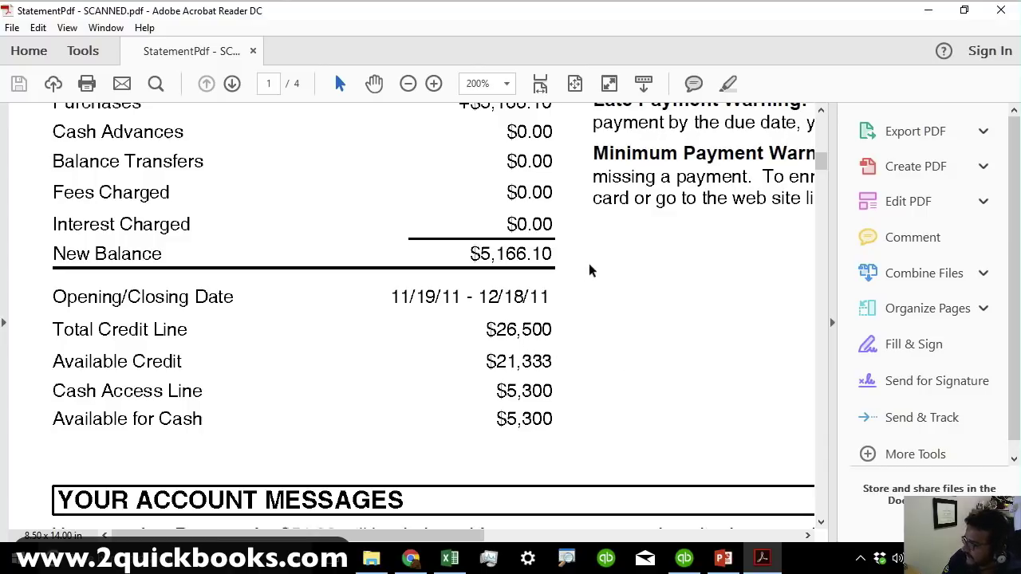
left_click(1001, 10)
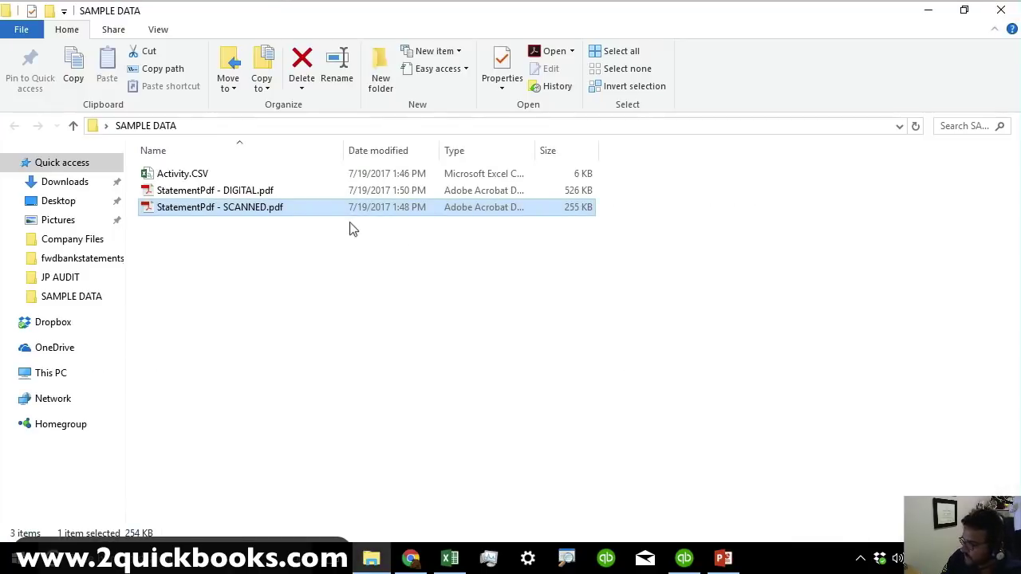
Reopen the DIGITAL statement PDF, check the mailing address lines, and close it.
left_click(330, 269)
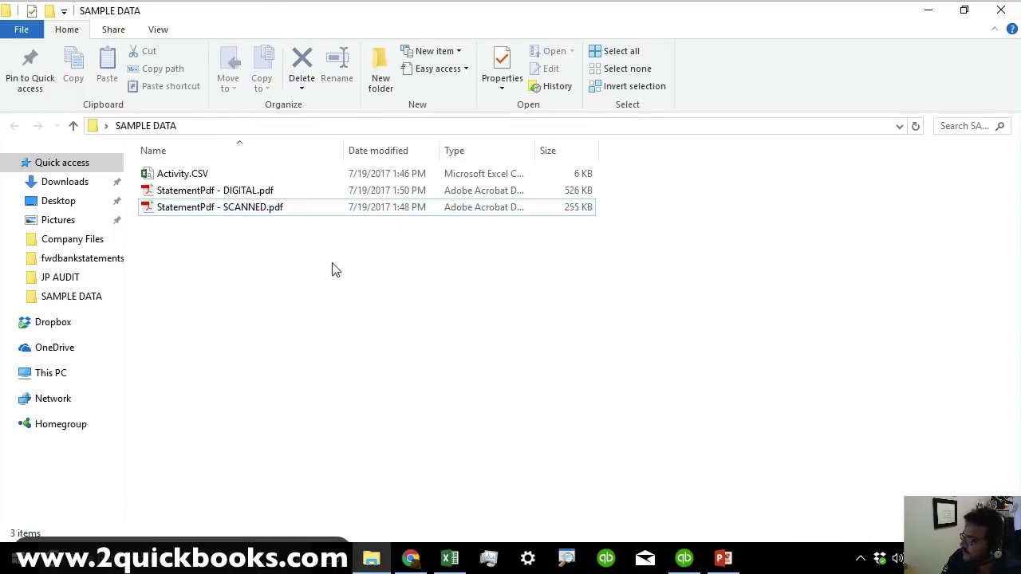
double_click(257, 191)
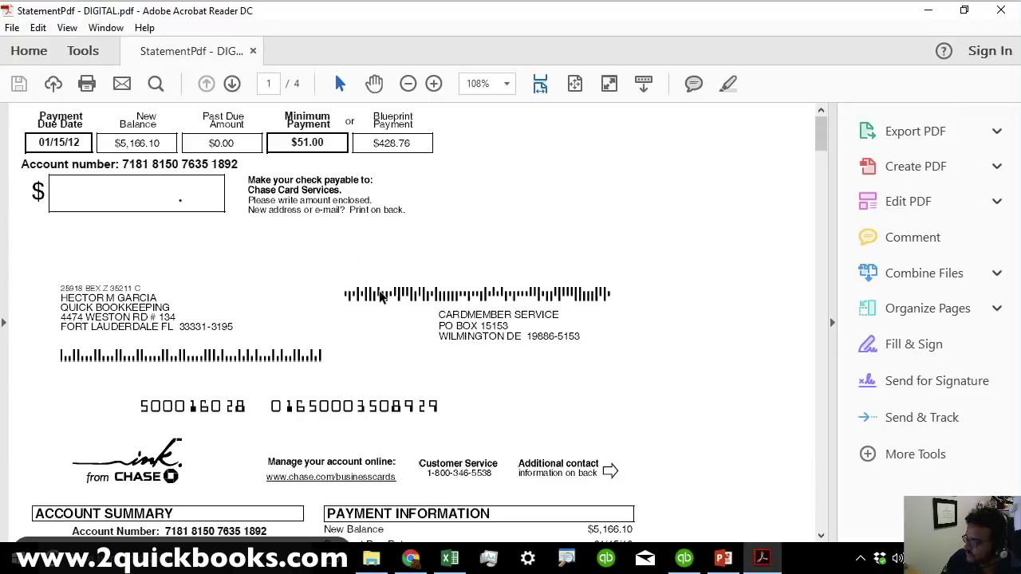
left_click_drag(61, 303, 223, 317)
left_click(223, 316)
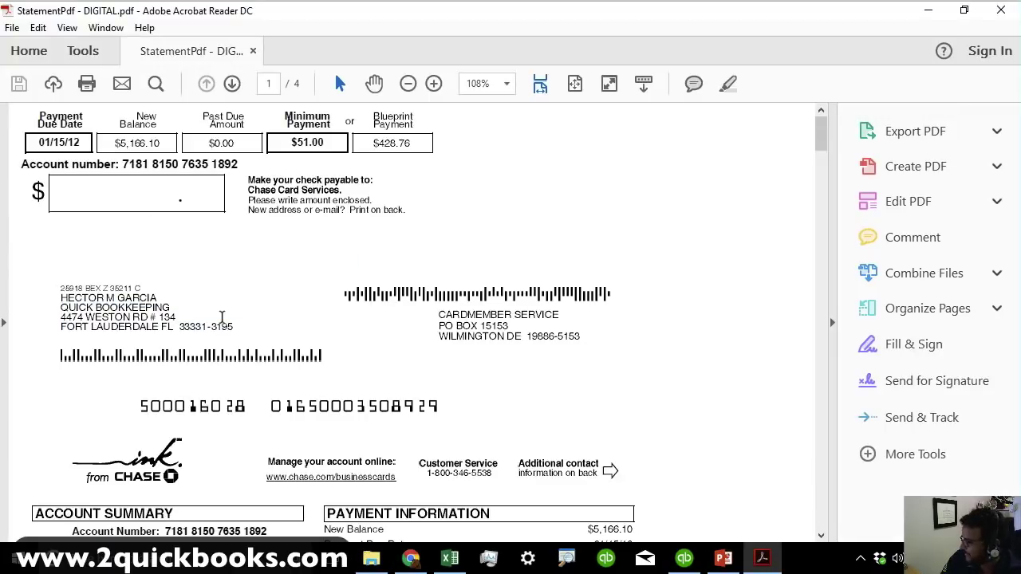
left_click(1003, 16)
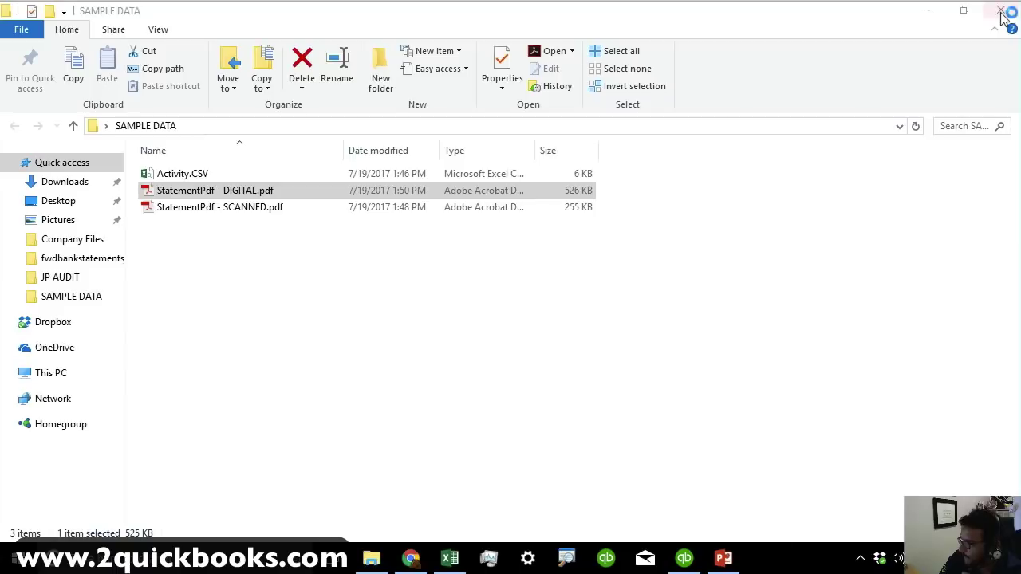
Minimize the SAMPLE DATA folder and select the 2qbo Convert Pro desktop shortcut.
left_click(249, 197)
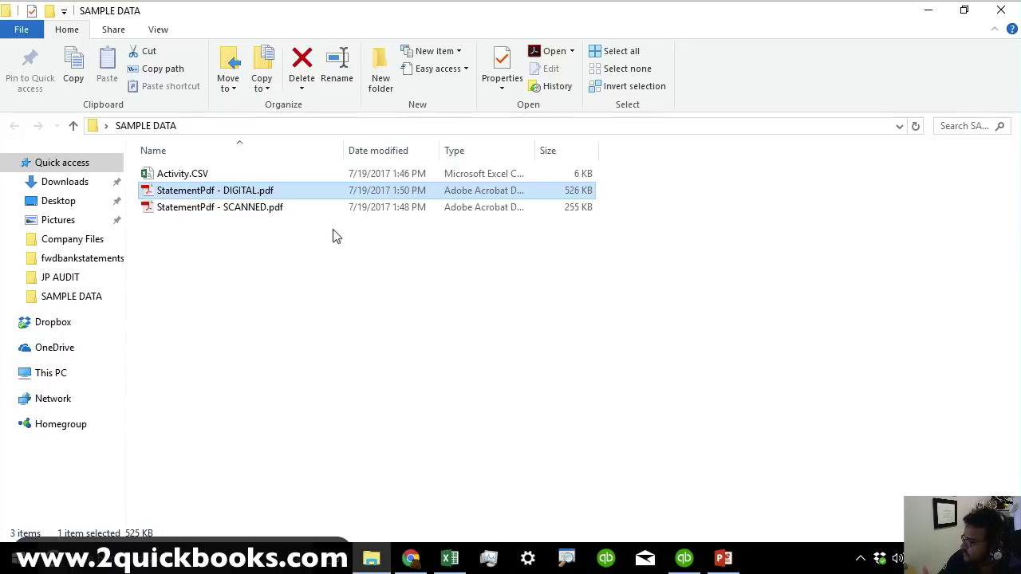
left_click(927, 11)
left_click(87, 295)
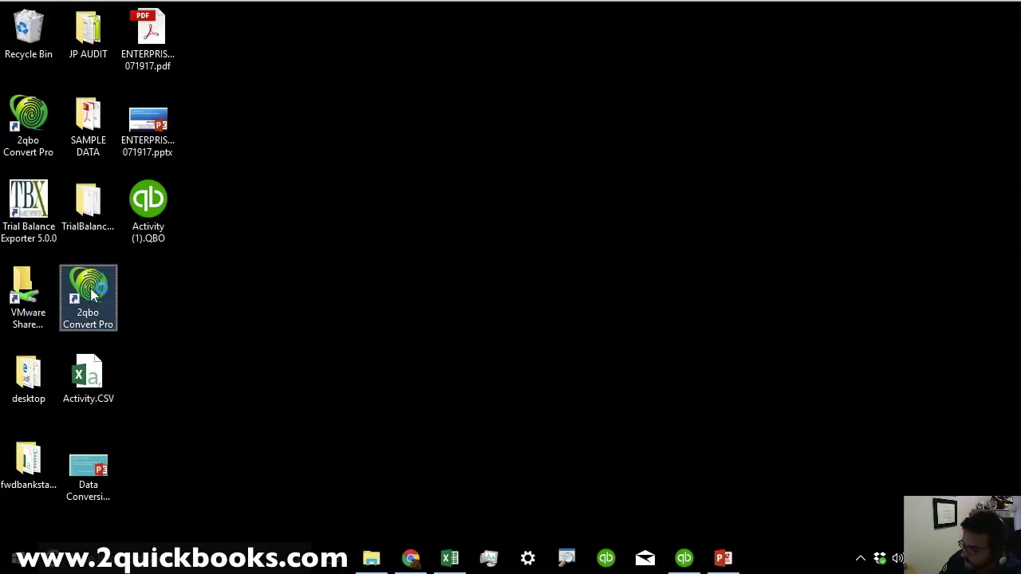
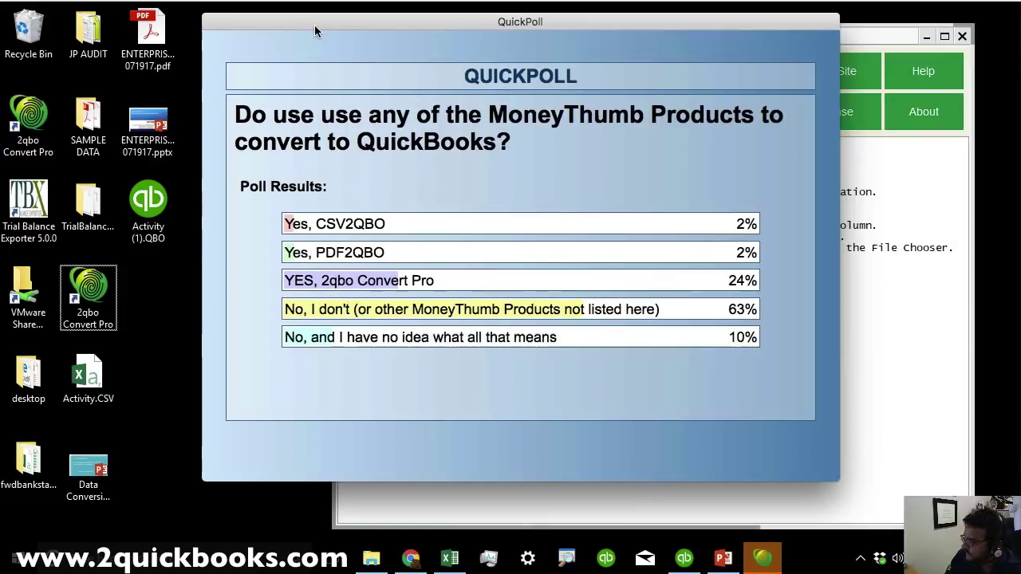
Move the QuickPoll results window aside to uncover the 2qbo Convert Pro start screen.
mouse_move(314, 25)
left_mouse_down()
mouse_move(365, 35)
mouse_move(304, 34)
left_mouse_up()
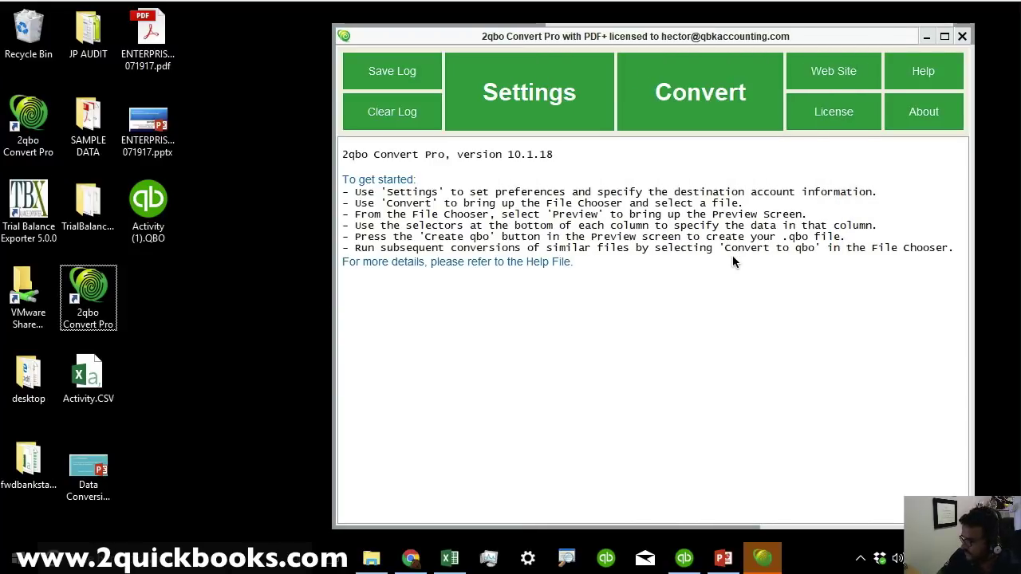
Preview StatementPdf - DIGITAL.pdf from SAMPLE DATA in Acrobat, then close it and return to 2qbo.
left_click_drag(571, 36, 495, 21)
double_click(88, 131)
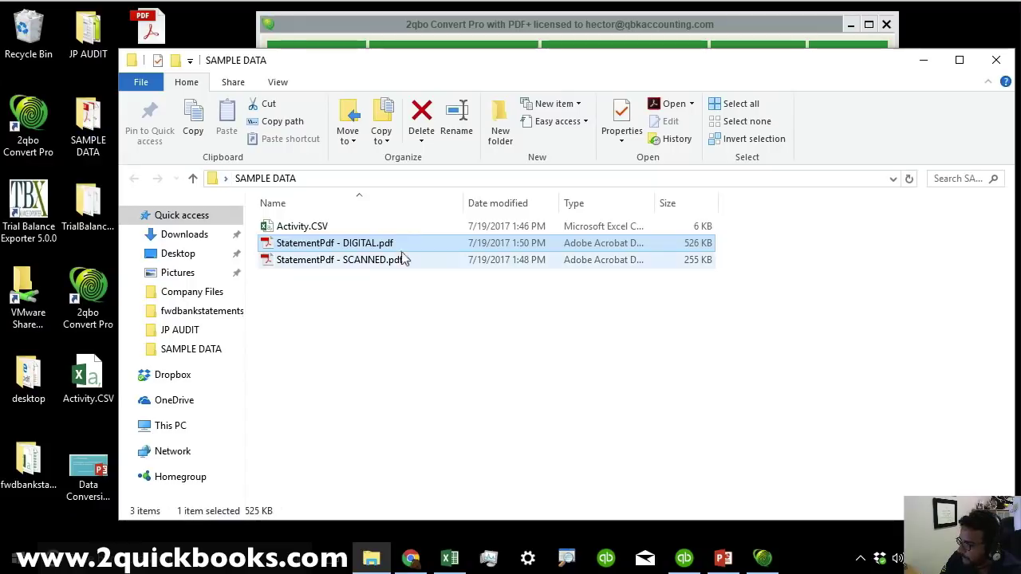
double_click(343, 239)
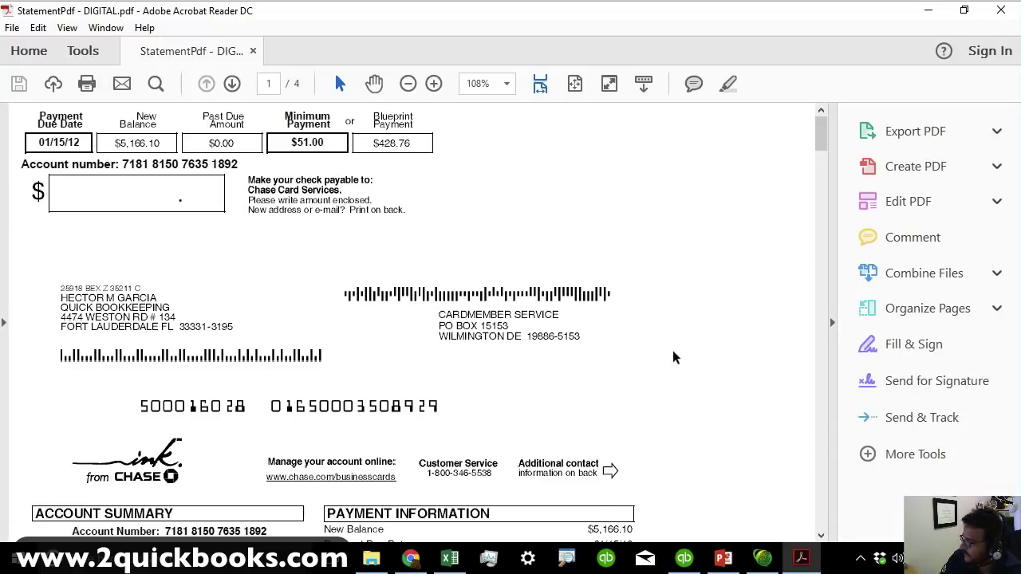
scroll(672, 353, "down", 10)
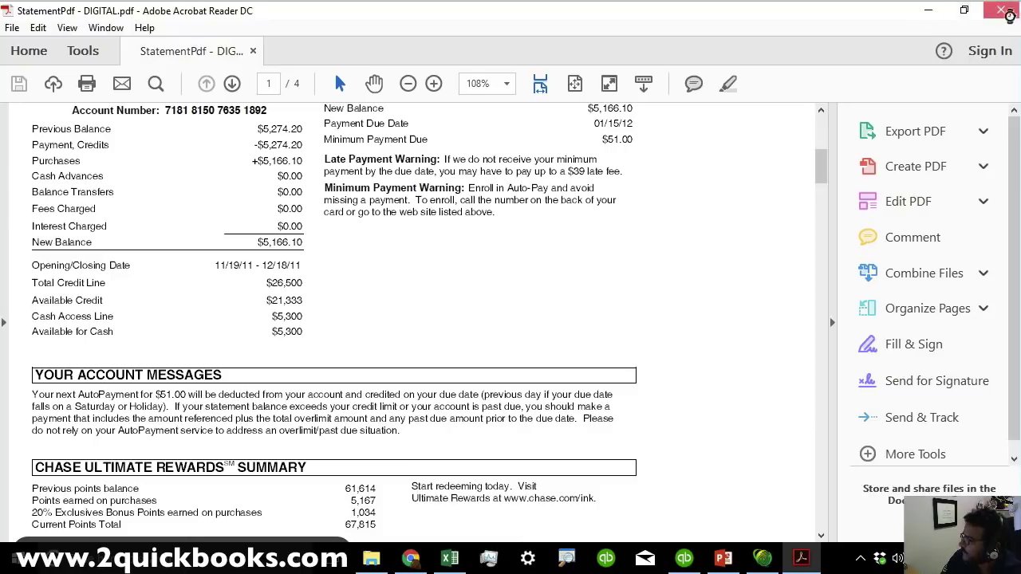
left_click(1000, 9)
key("alt+Tab")
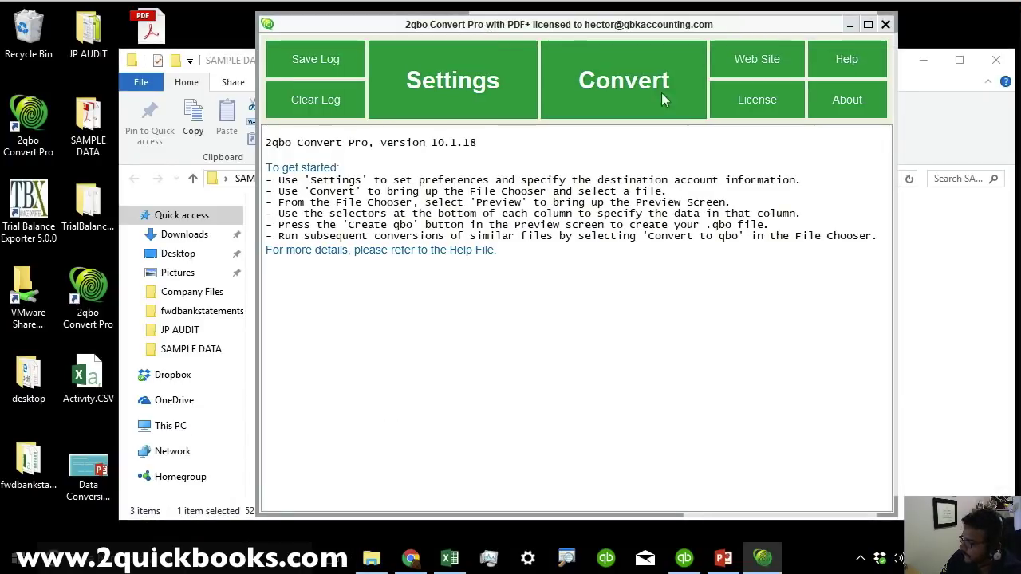
Choose StatementPdf - DIGITAL.pdf from Desktop\SAMPLE DATA as the input file and preview it.
left_click(622, 80)
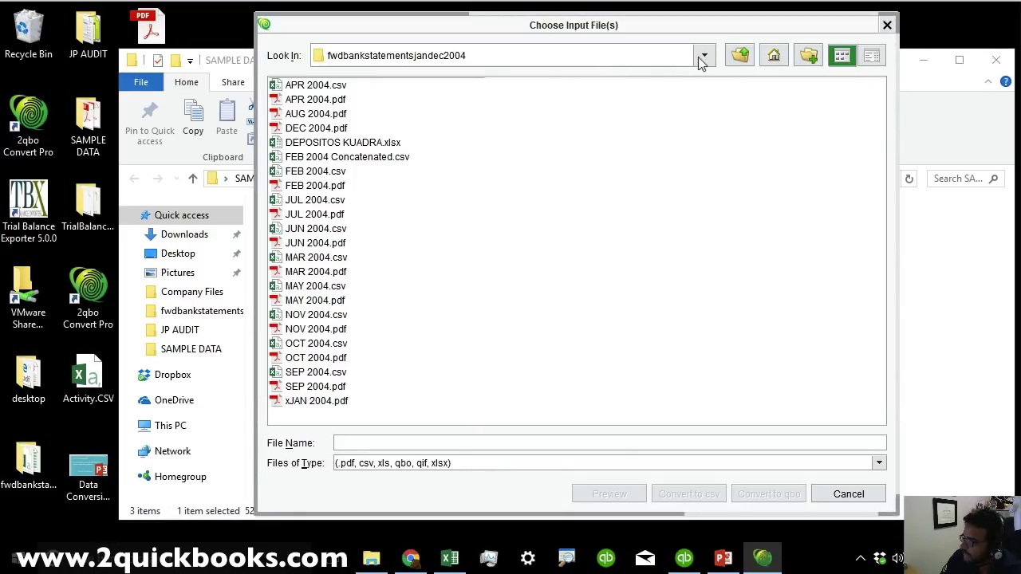
left_click(740, 54)
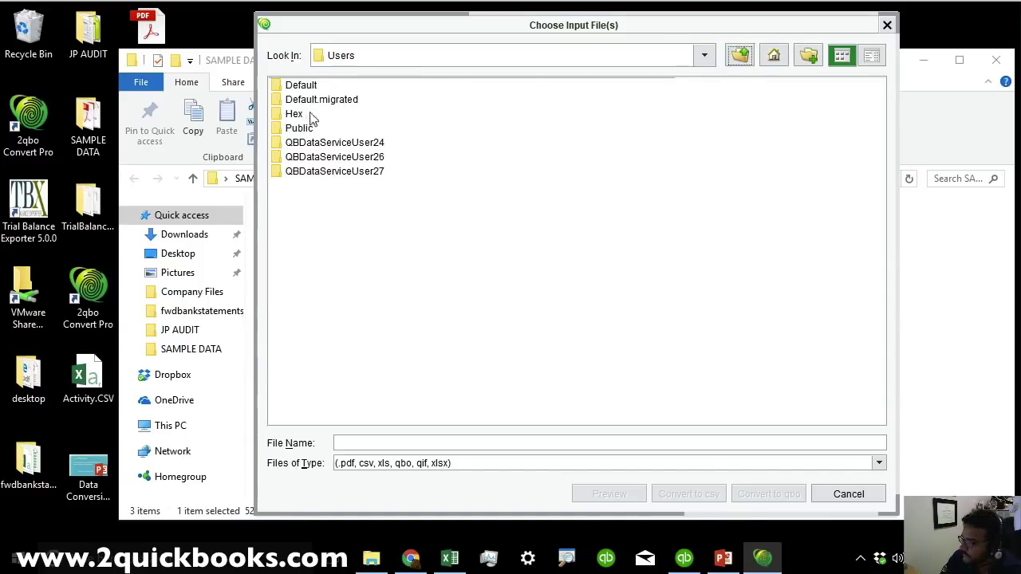
left_click(740, 56)
left_click(740, 60)
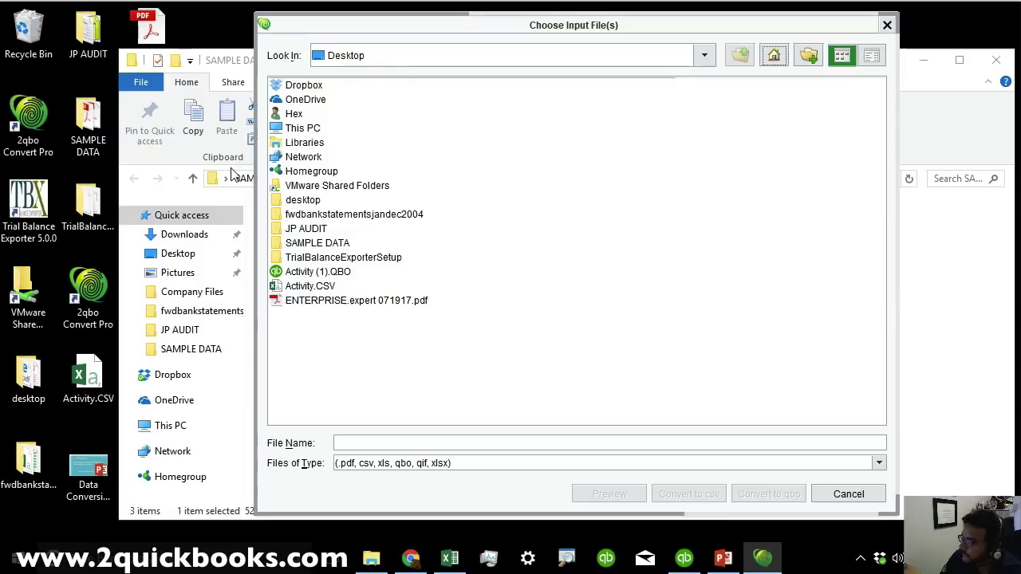
double_click(306, 244)
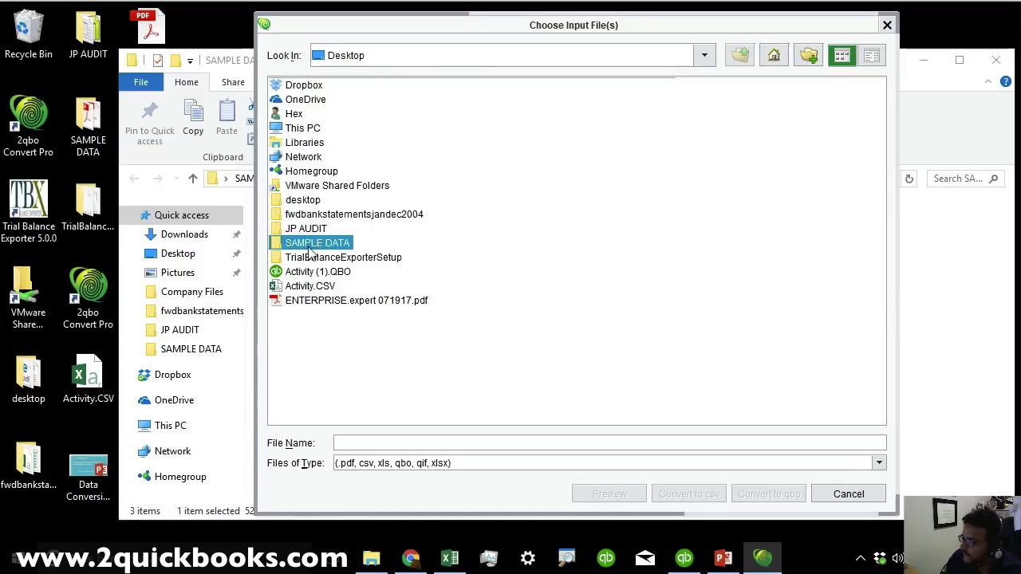
left_click(369, 101)
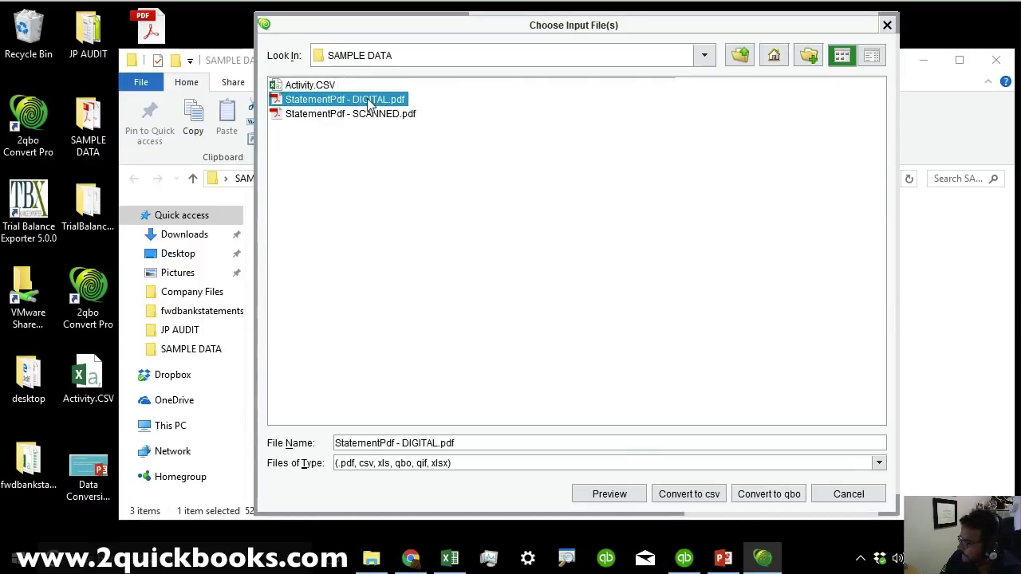
left_click(608, 494)
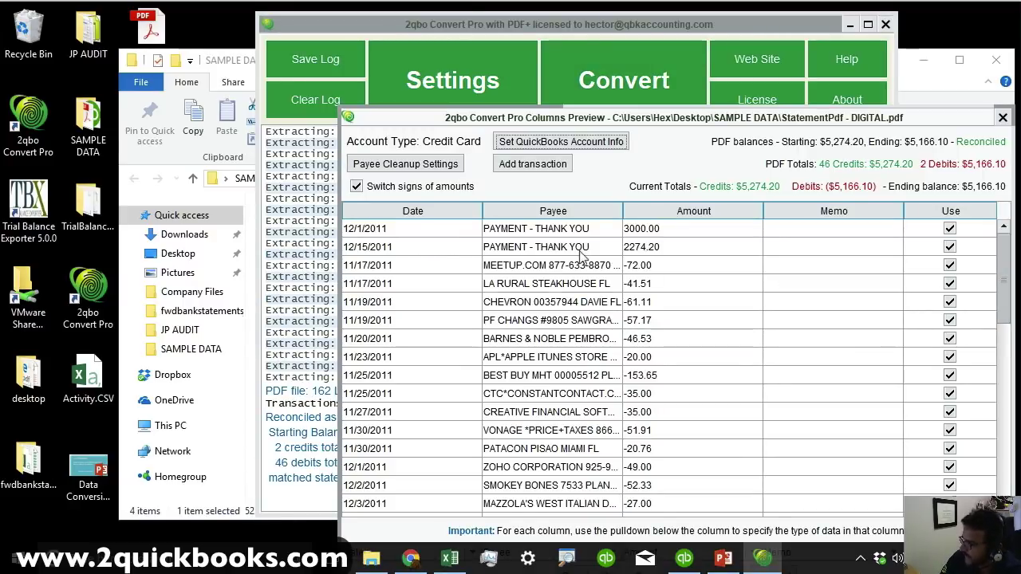
Reposition and widen the Columns Preview so full payee names show.
left_click_drag(457, 121, 181, 36)
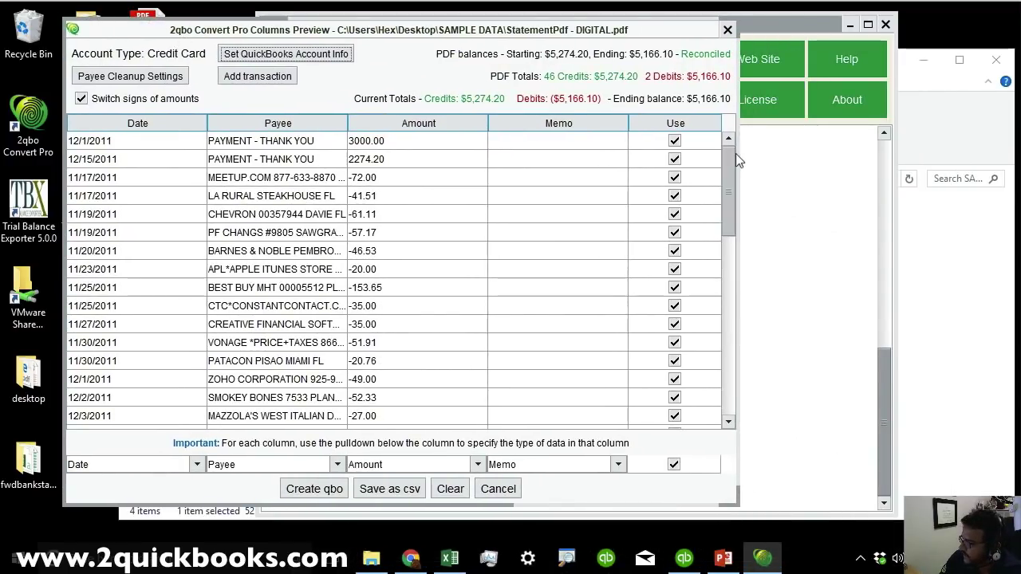
left_click_drag(737, 153, 812, 153)
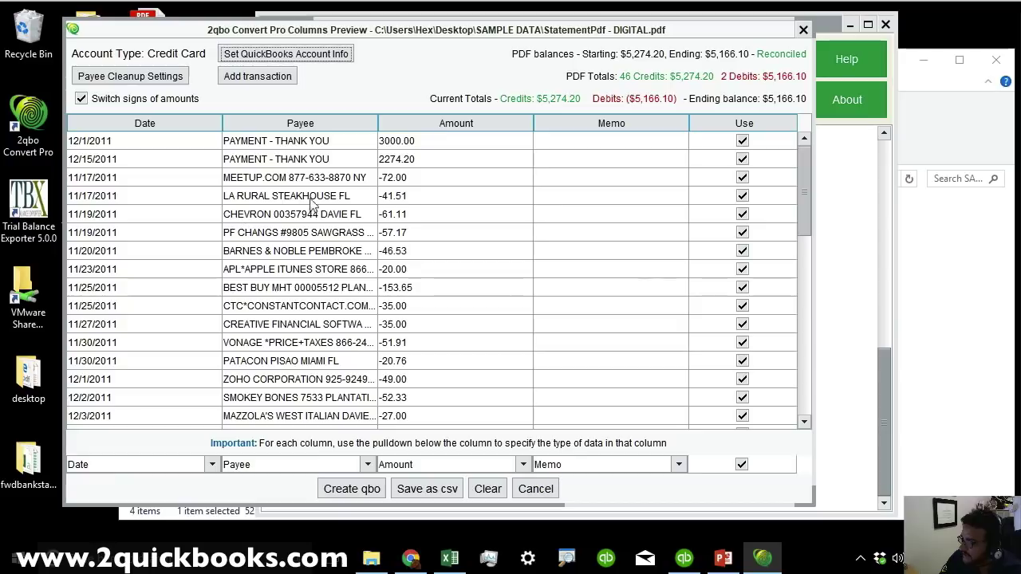
left_click(312, 159)
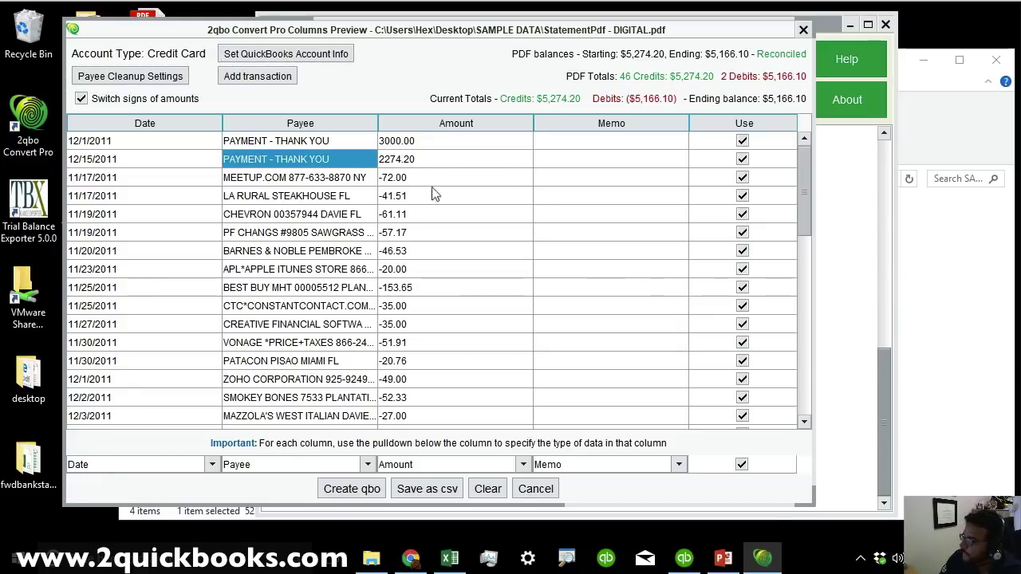
left_click(437, 145)
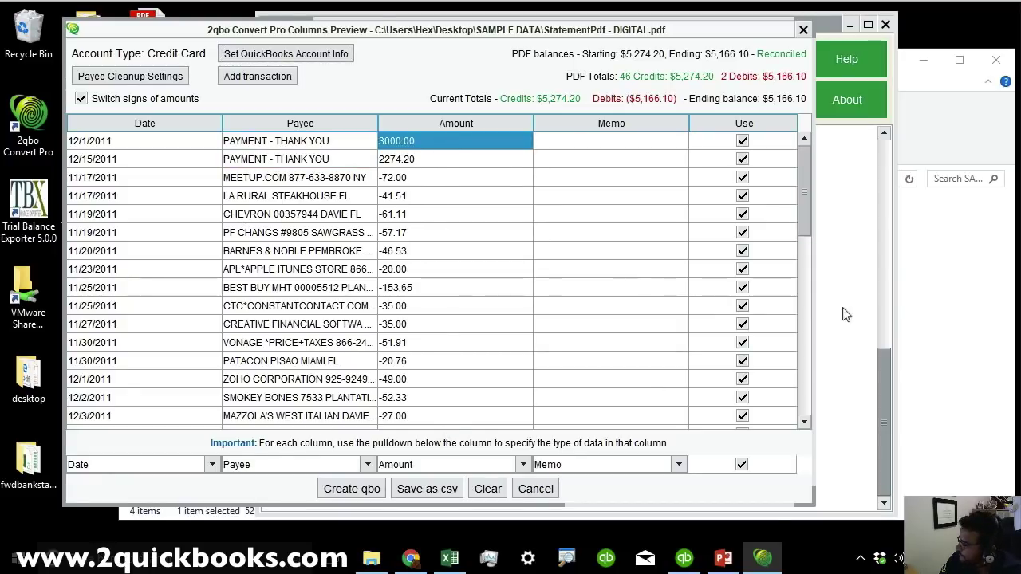
left_click_drag(804, 195, 804, 408)
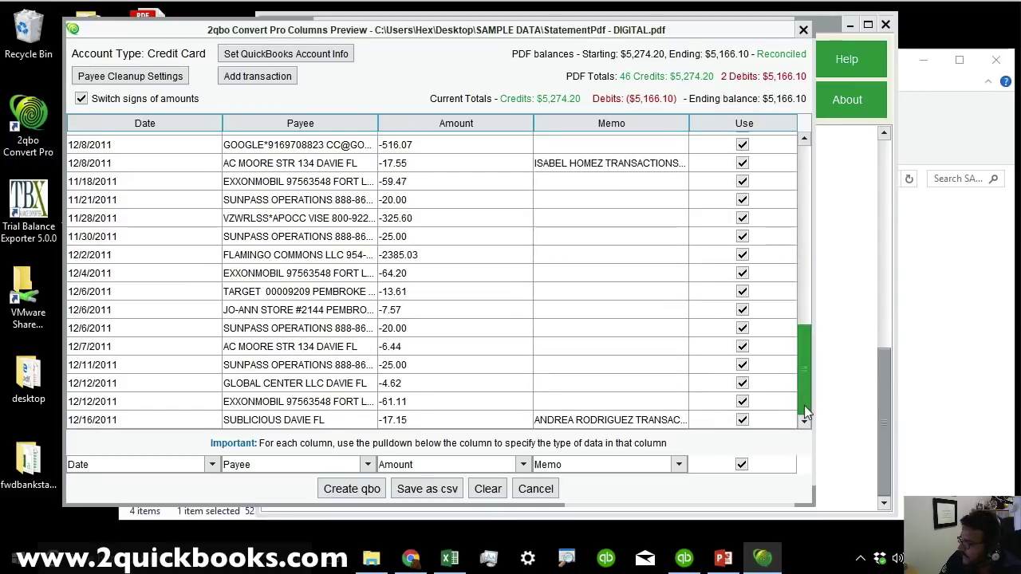
Correct the 11/28/2011 amount to -325.80 and the 12/2/2011 amount to -2385.90.
double_click(408, 220)
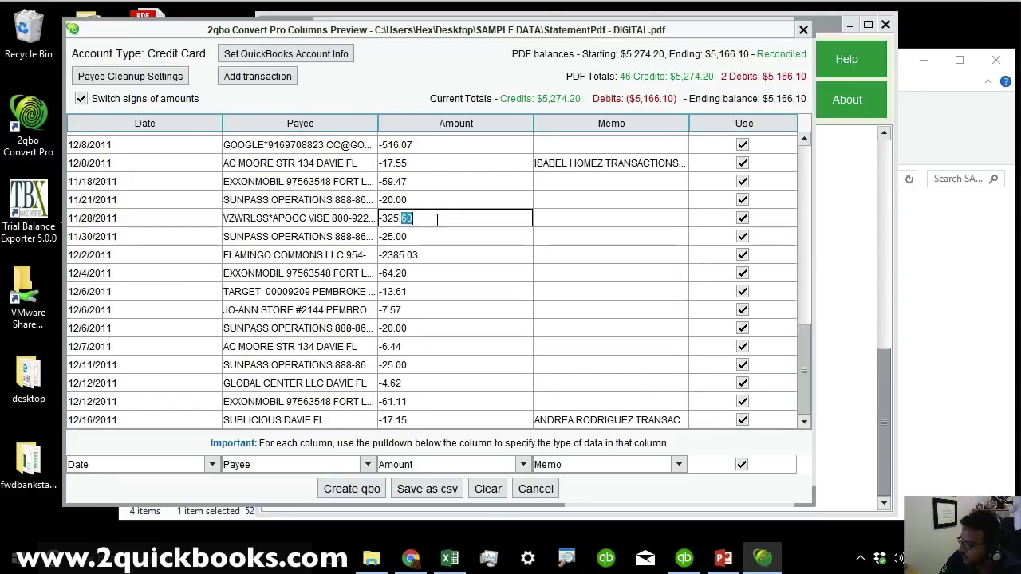
key("BackSpace")
key("BackSpace")
type("85.")
type("0")
left_click(433, 254)
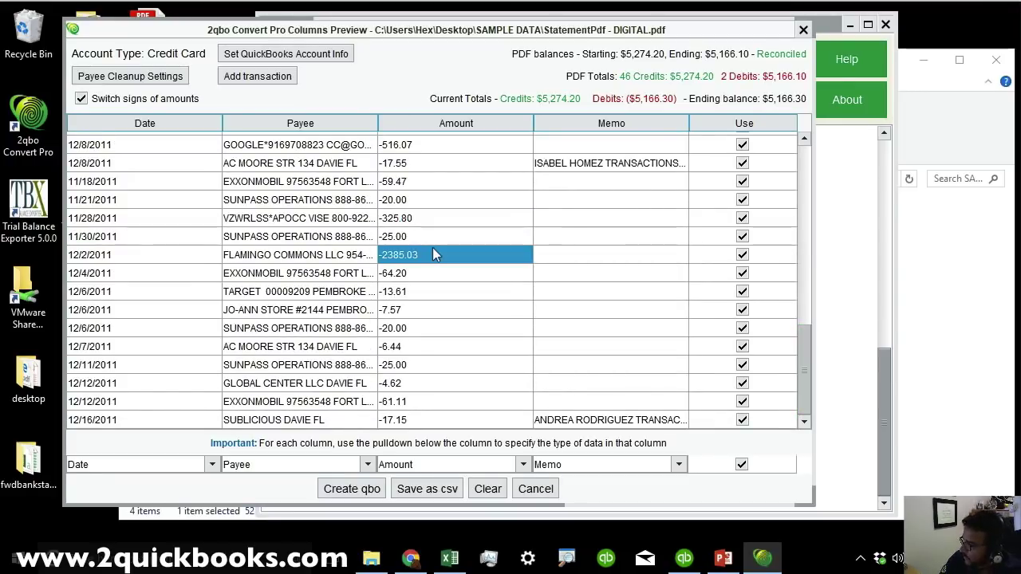
double_click(433, 254)
key("BackSpace")
key("BackSpace")
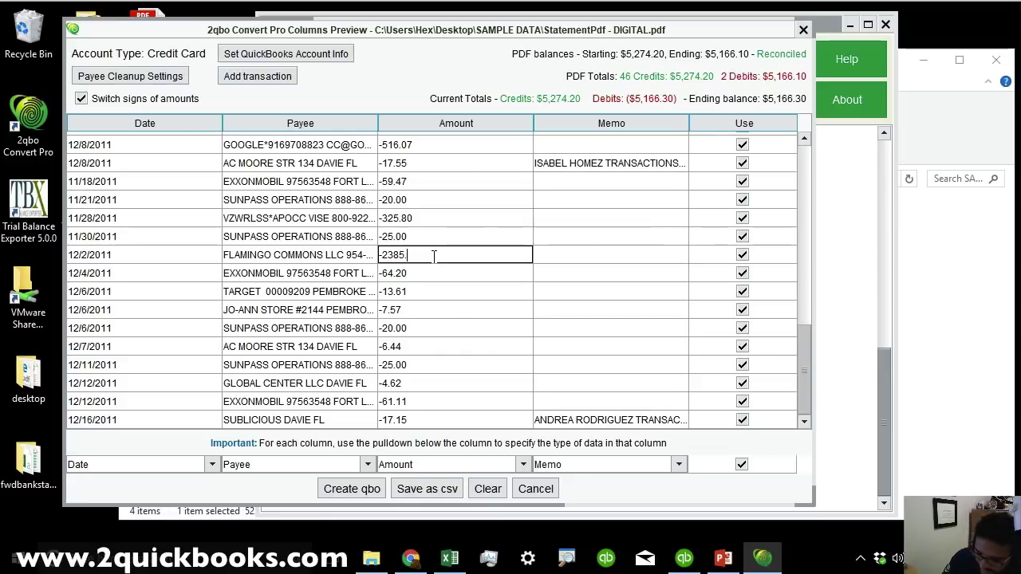
type("90")
left_click(439, 315)
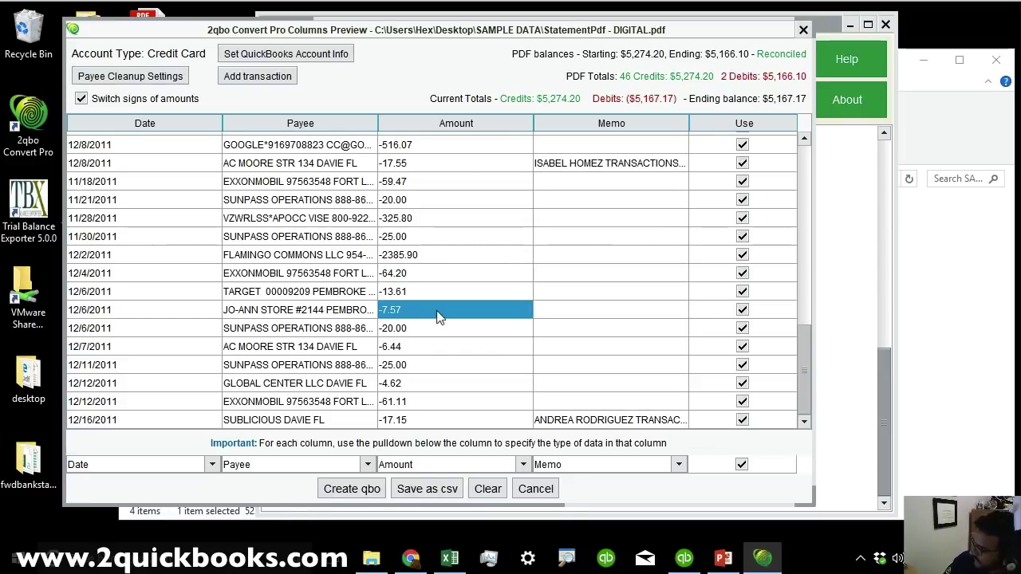
left_click(436, 383)
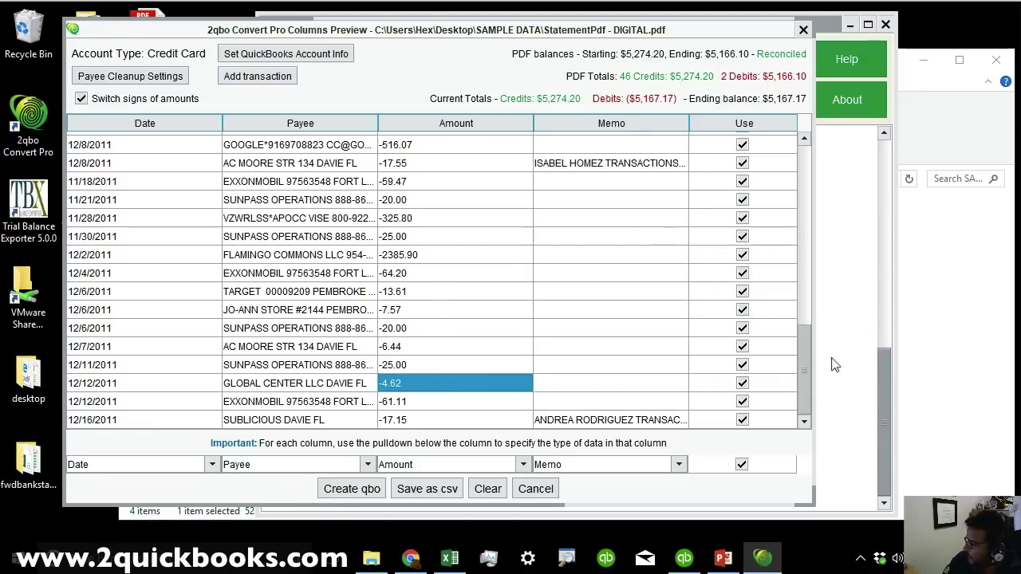
mouse_move(805, 373)
left_mouse_down()
mouse_move(807, 217)
mouse_move(812, 355)
left_mouse_up()
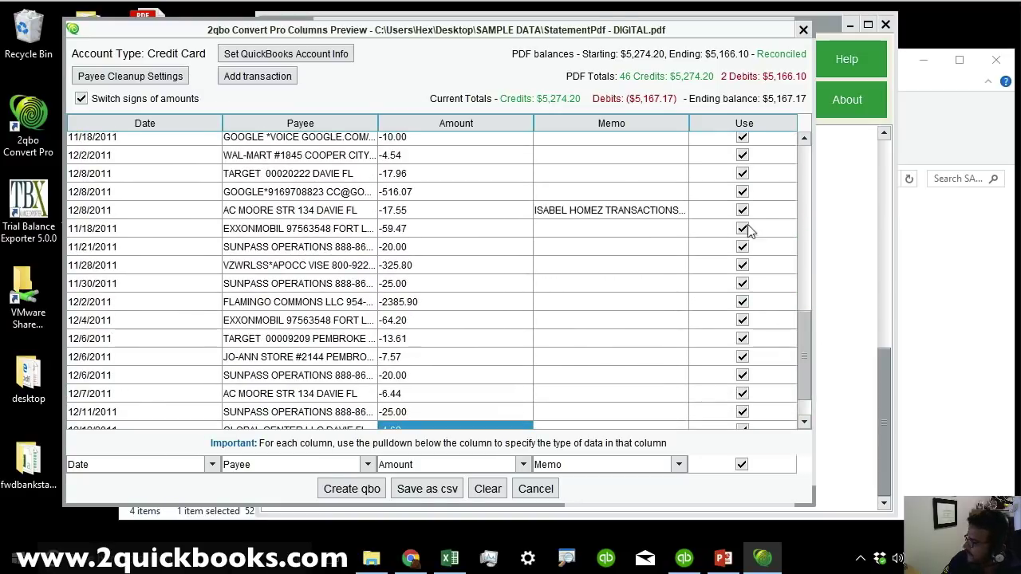
left_click(743, 301)
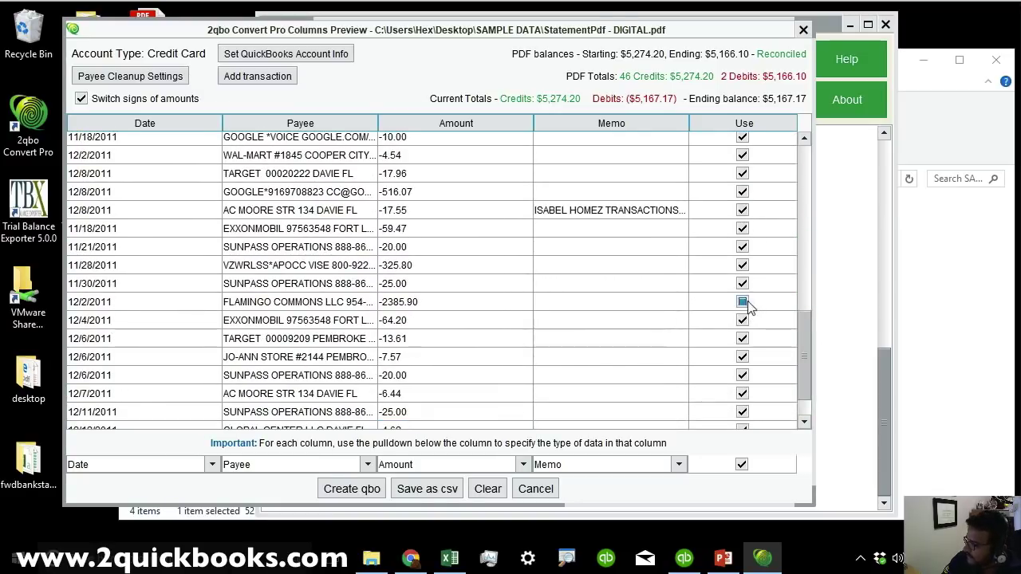
left_click(742, 246)
left_click(742, 191)
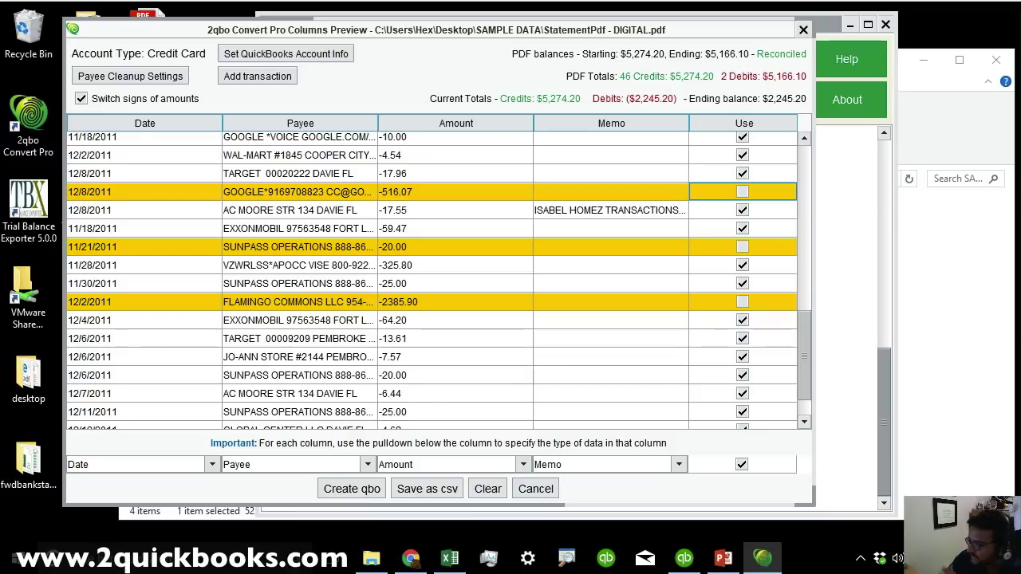
Map the three columns as Date, Payee and Amount.
left_click(140, 472)
left_click(125, 466)
left_click(251, 467)
left_click(250, 468)
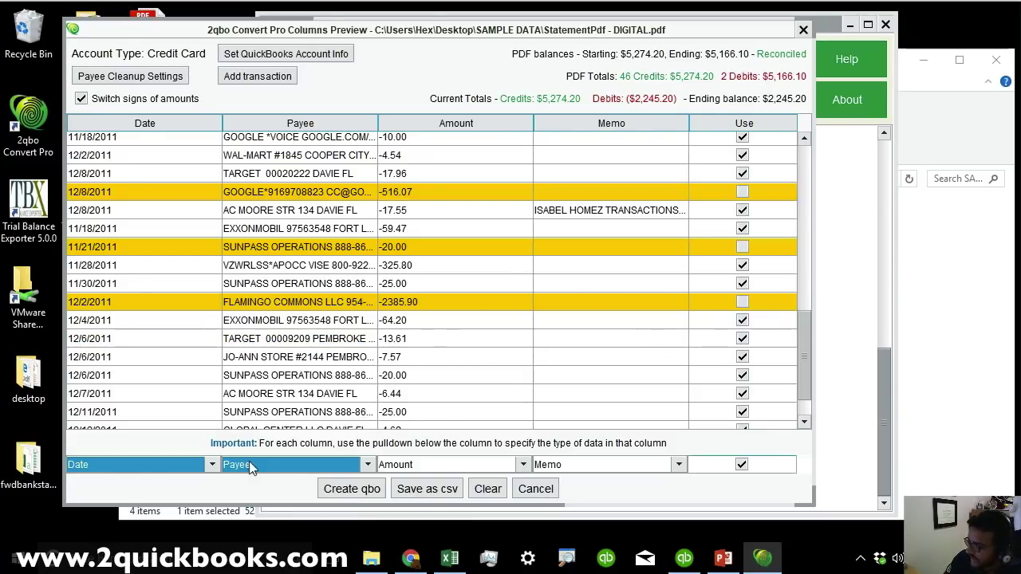
left_click(430, 464)
left_click(446, 449)
left_click(476, 467)
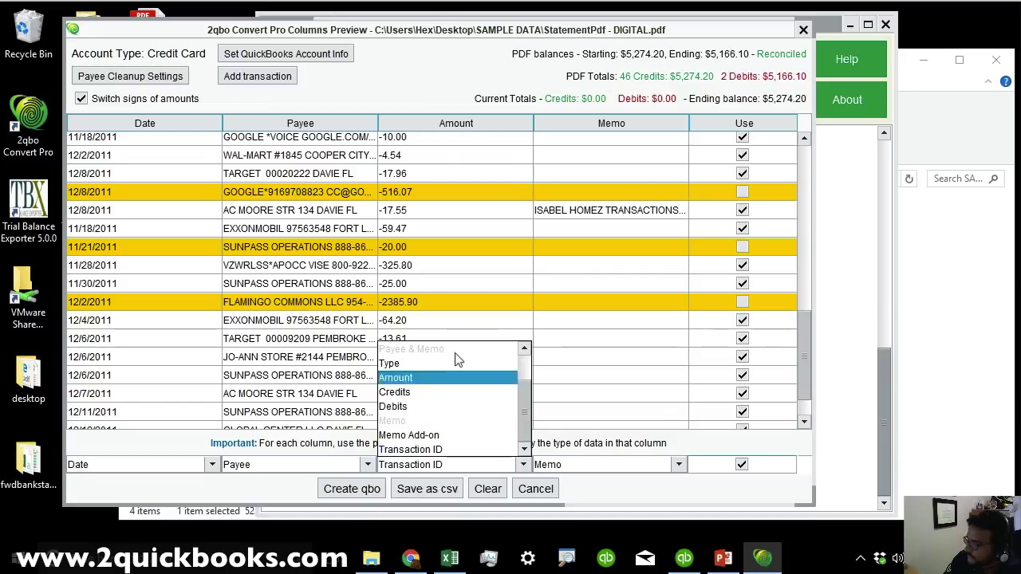
left_click(417, 378)
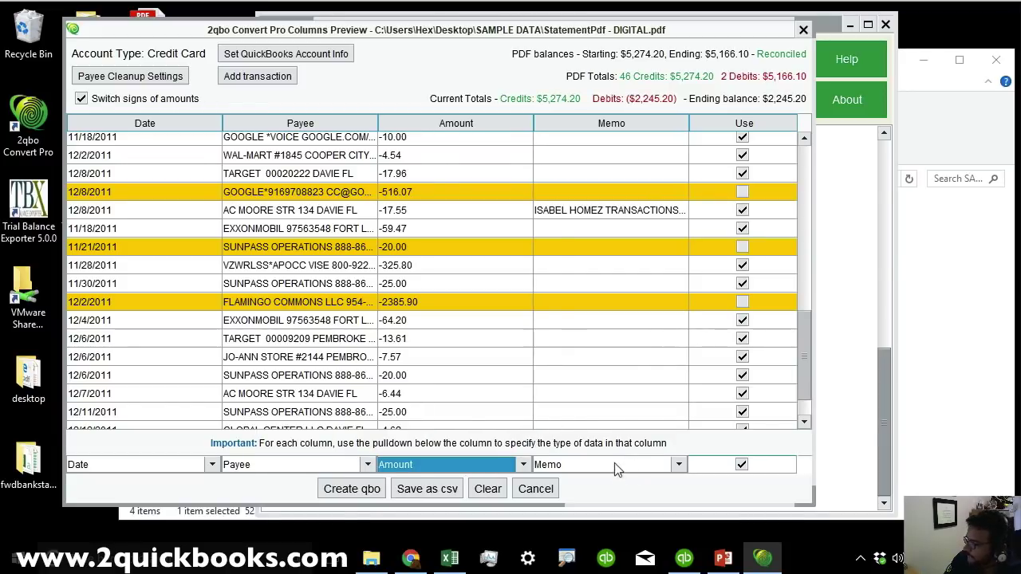
left_click_drag(806, 359, 815, 120)
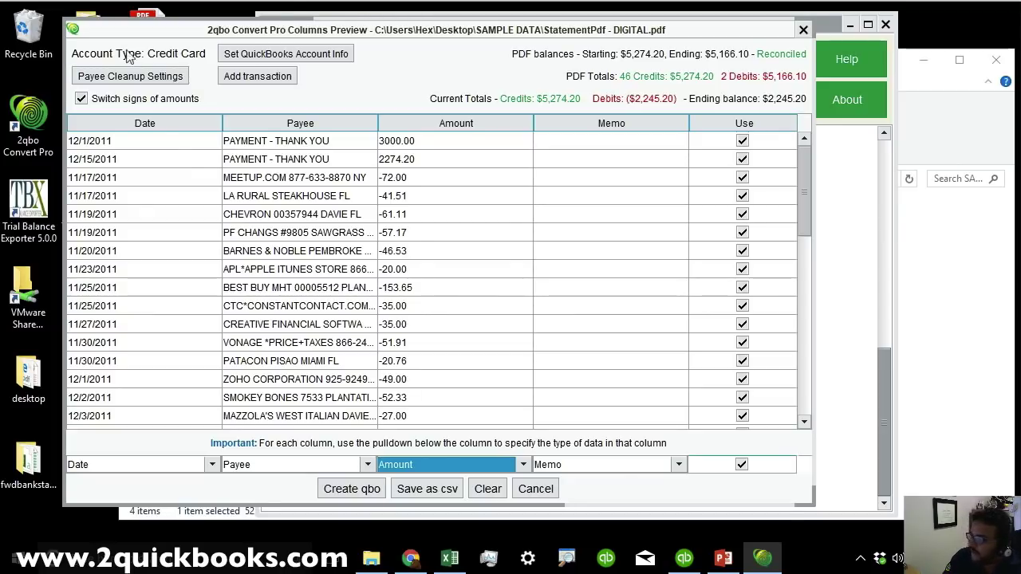
Compare results with Switch signs of amounts toggled, ending with charges as negative amounts.
left_click(415, 184)
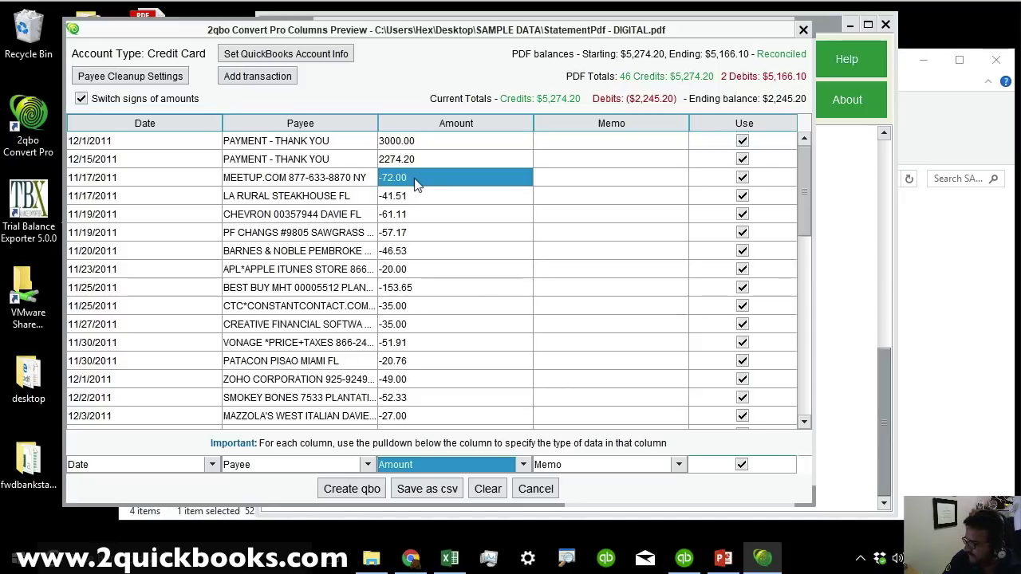
left_click(81, 99)
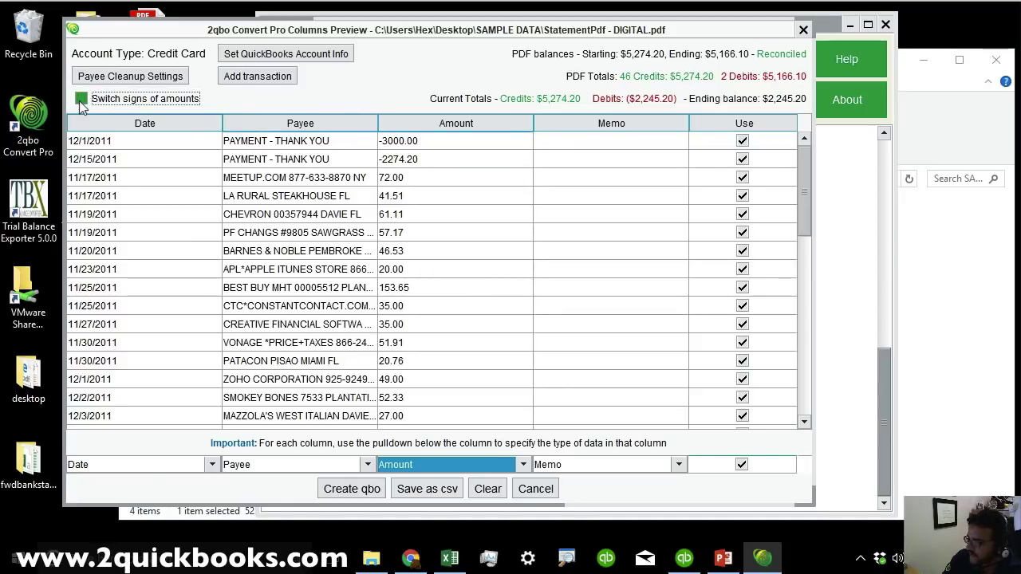
left_click(82, 99)
left_click(81, 98)
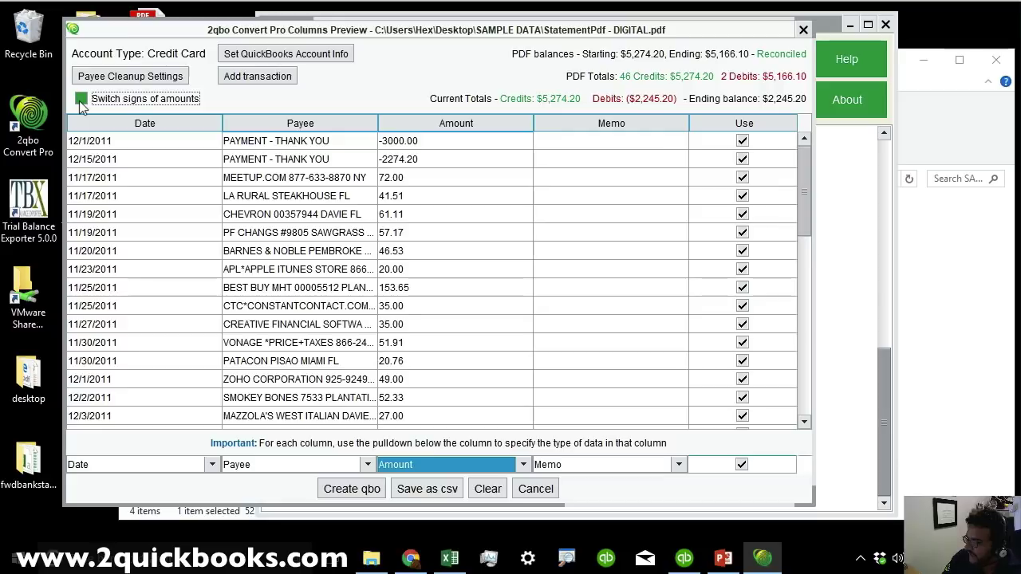
left_click(81, 99)
left_click(81, 99)
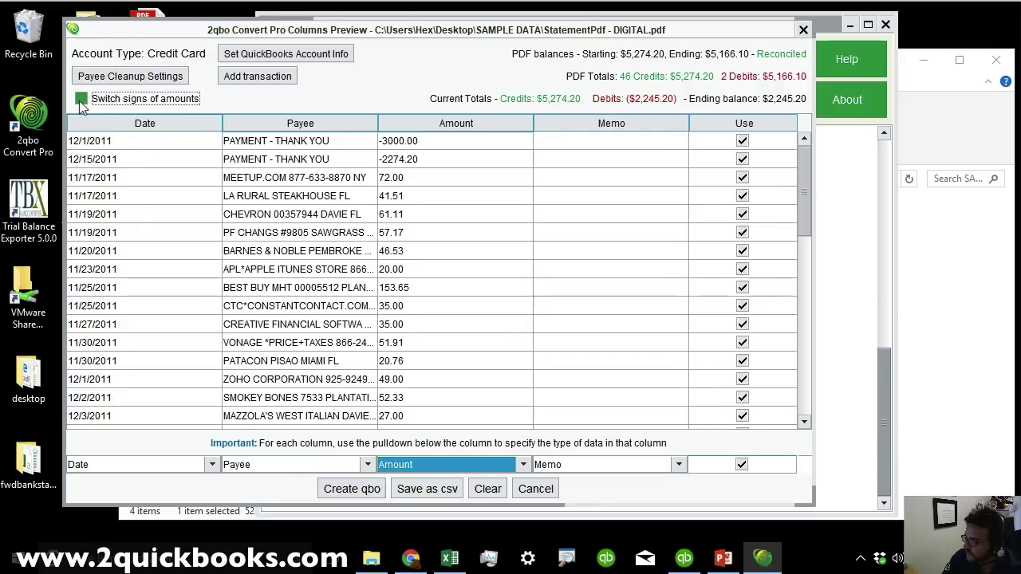
left_click(81, 98)
left_click(81, 100)
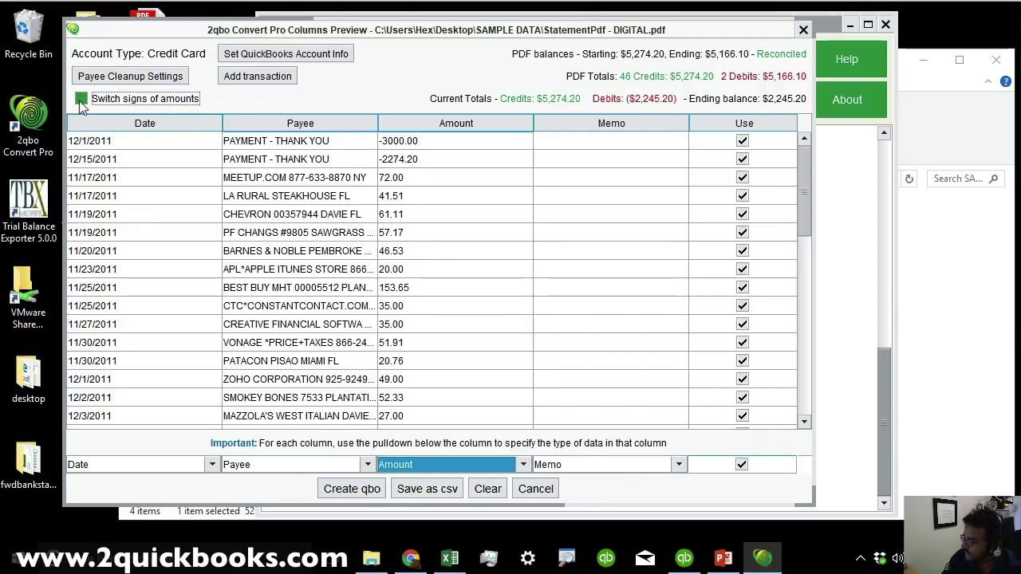
left_click(81, 101)
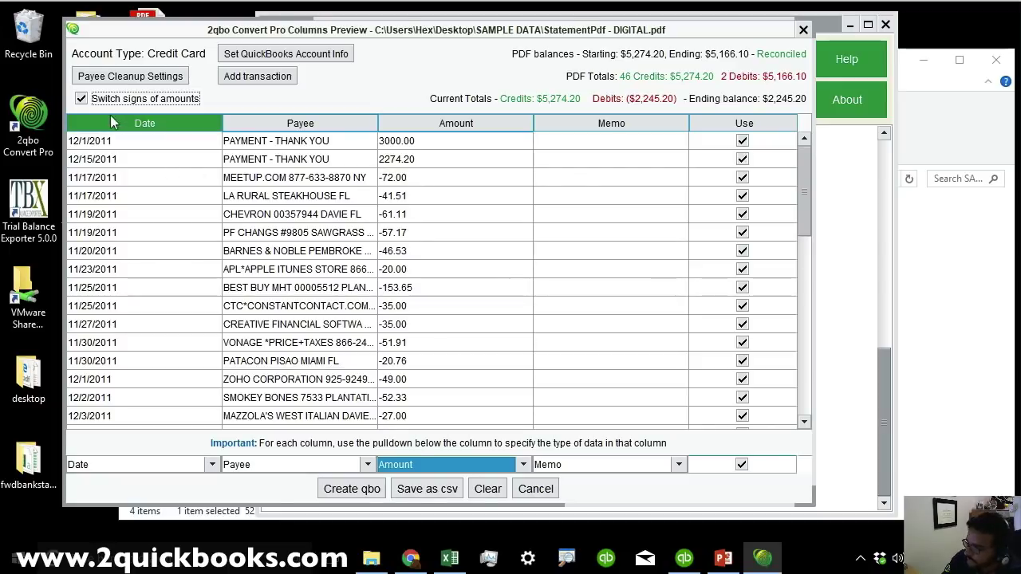
Close the Columns Preview, leaving the log reconciled to $5,166.10.
left_click(803, 29)
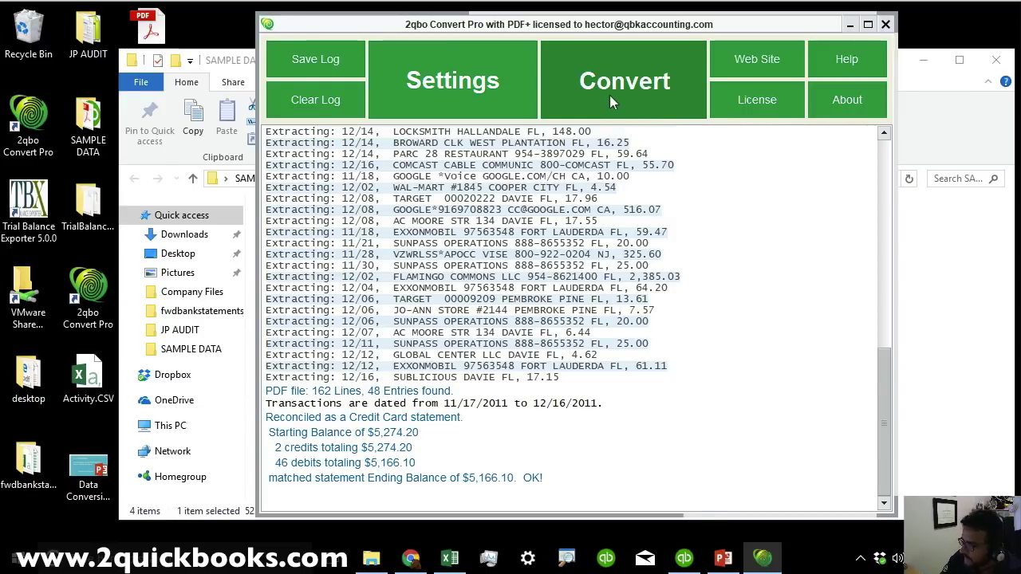
left_click(930, 271)
left_click(591, 31)
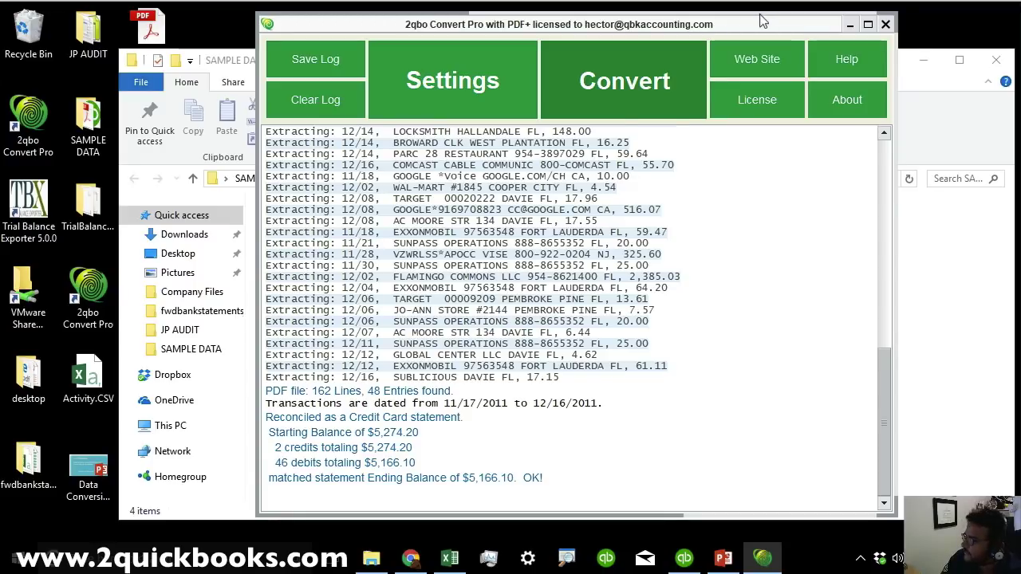
Reconvert StatementPdf - DIGITAL.pdf over the existing QBO file and open Payee Cleanup Settings.
left_click(666, 56)
left_click(273, 102)
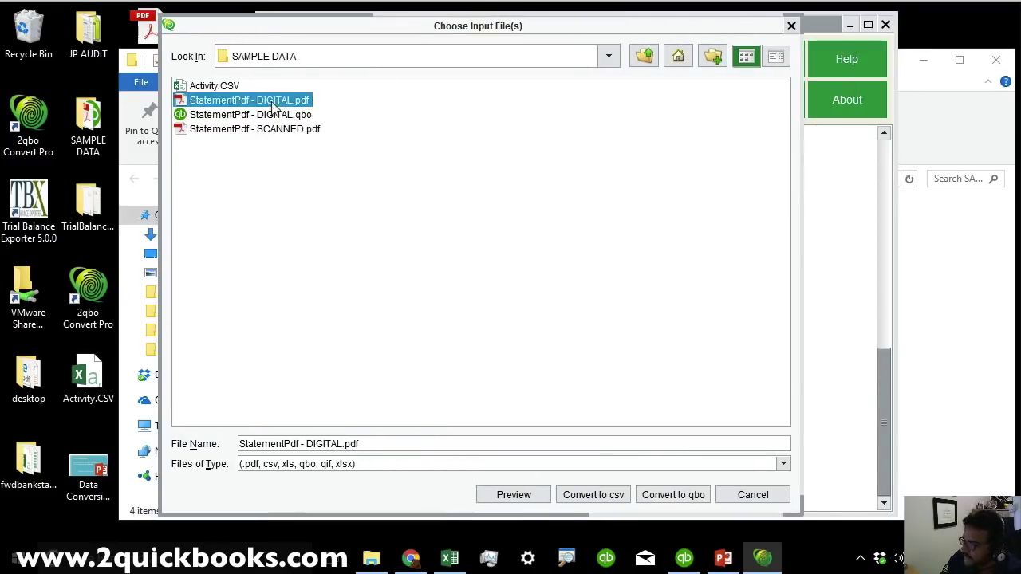
left_click(185, 104)
double_click(185, 104)
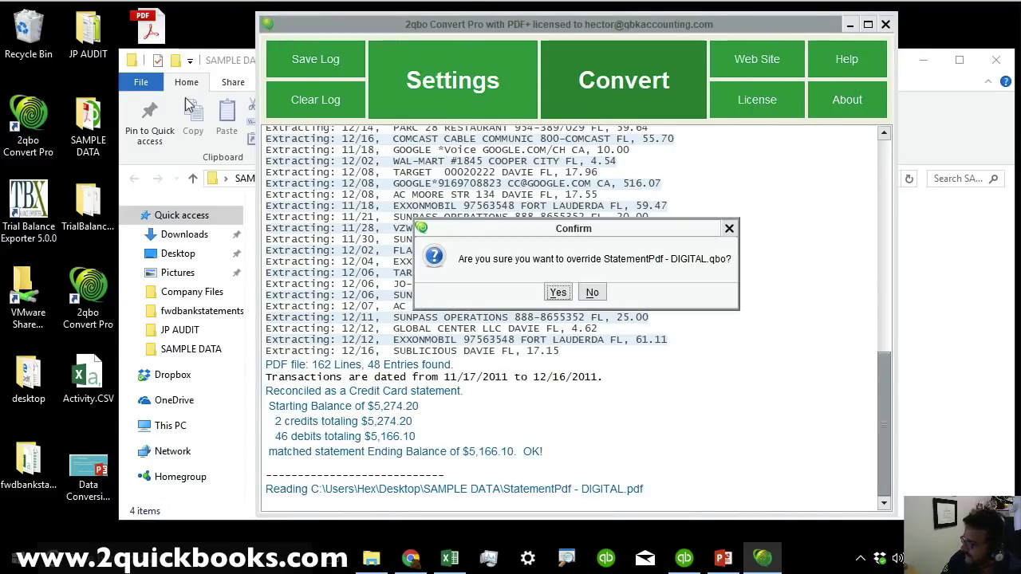
left_click(556, 293)
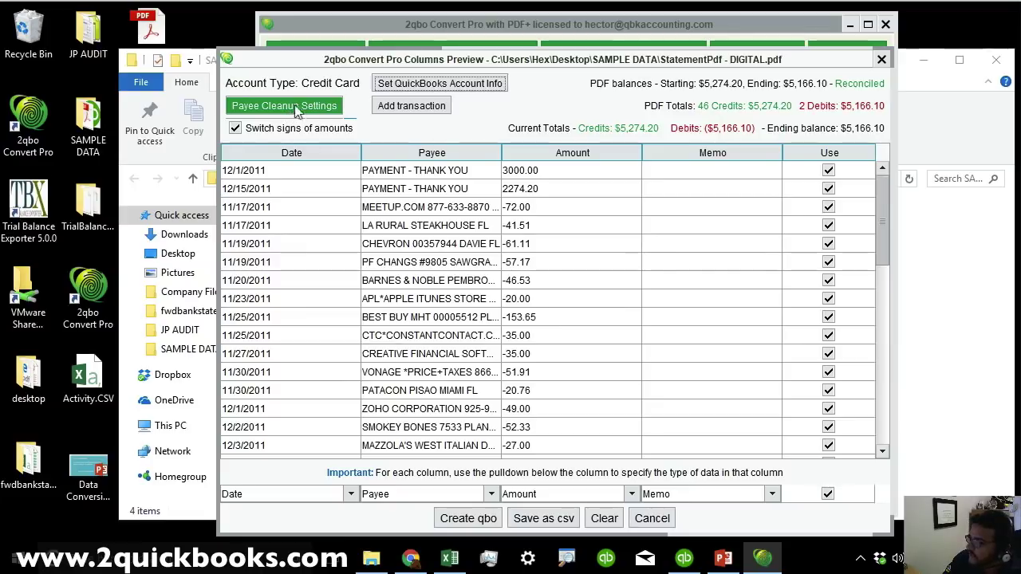
left_click(283, 108)
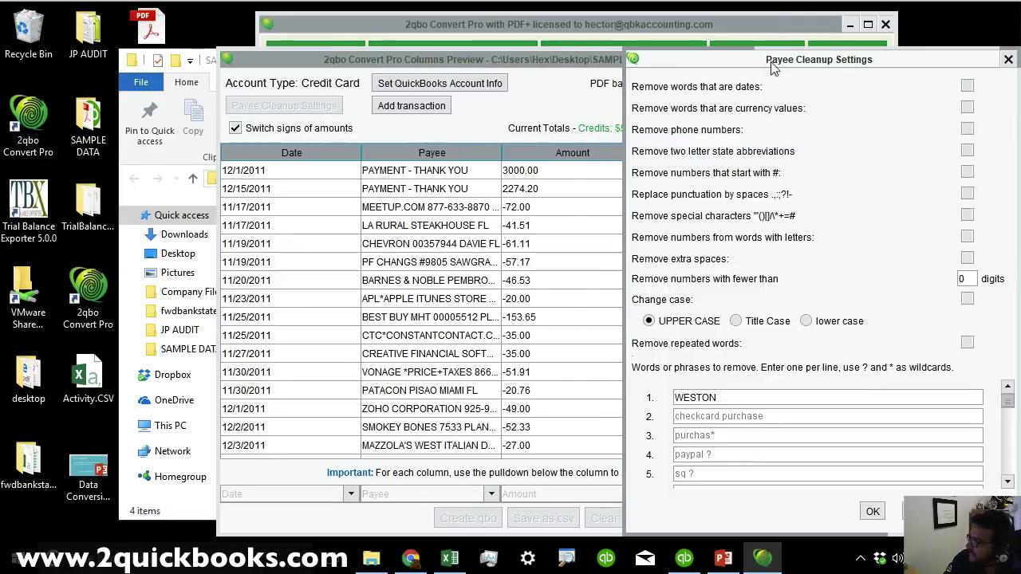
left_click_drag(772, 62, 729, 43)
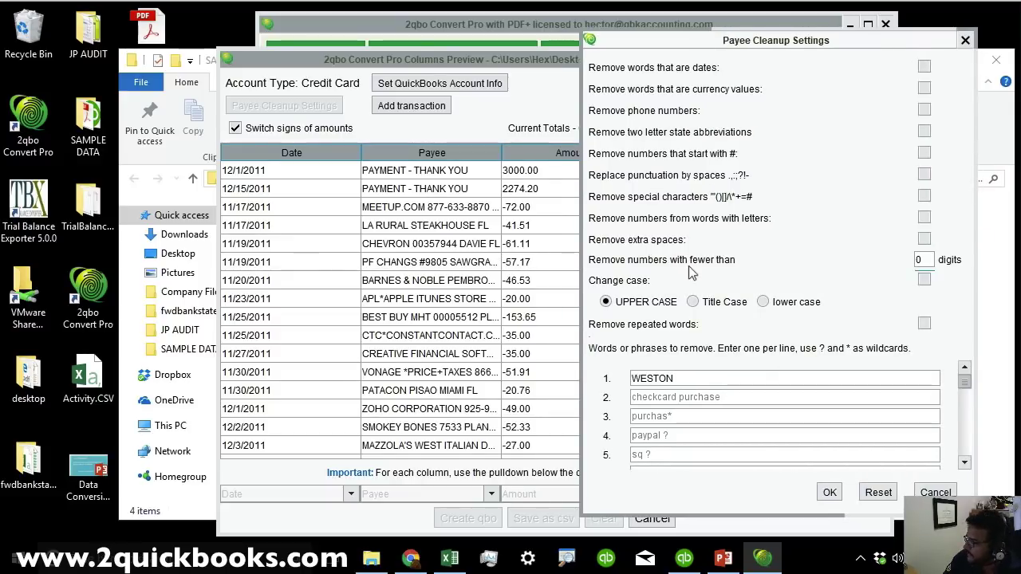
left_click(924, 111)
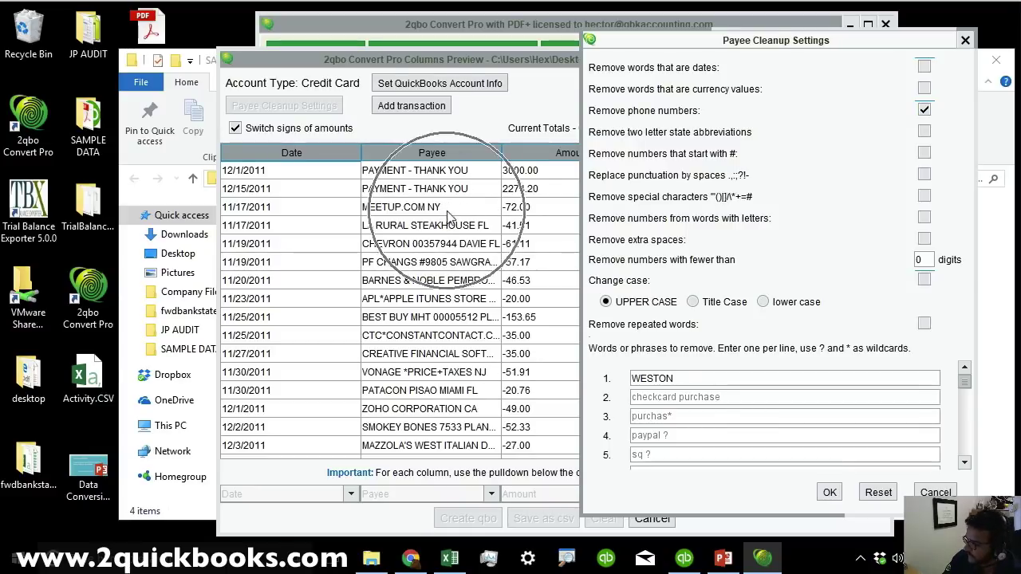
left_click(923, 111)
left_click(923, 111)
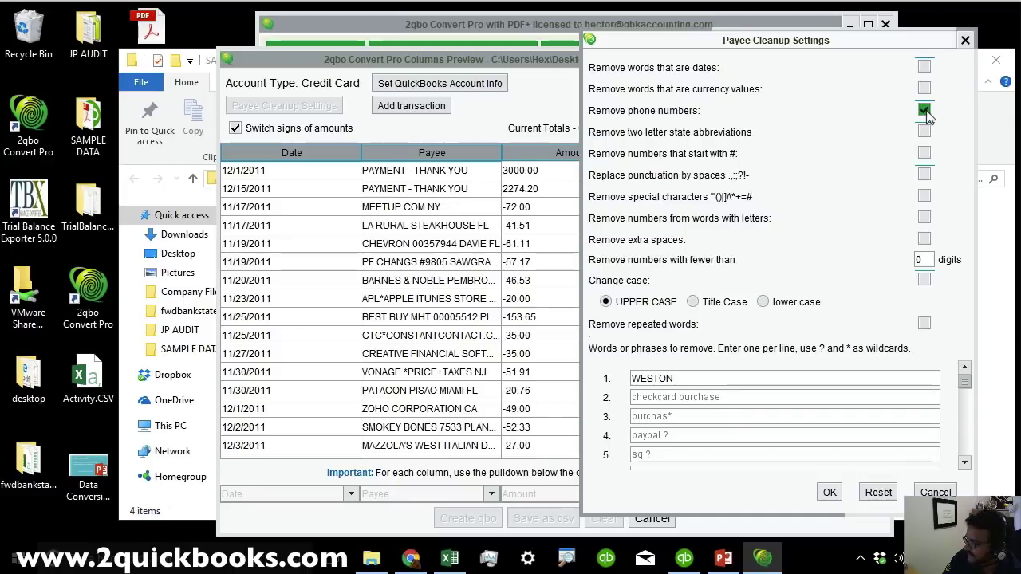
left_click(923, 111)
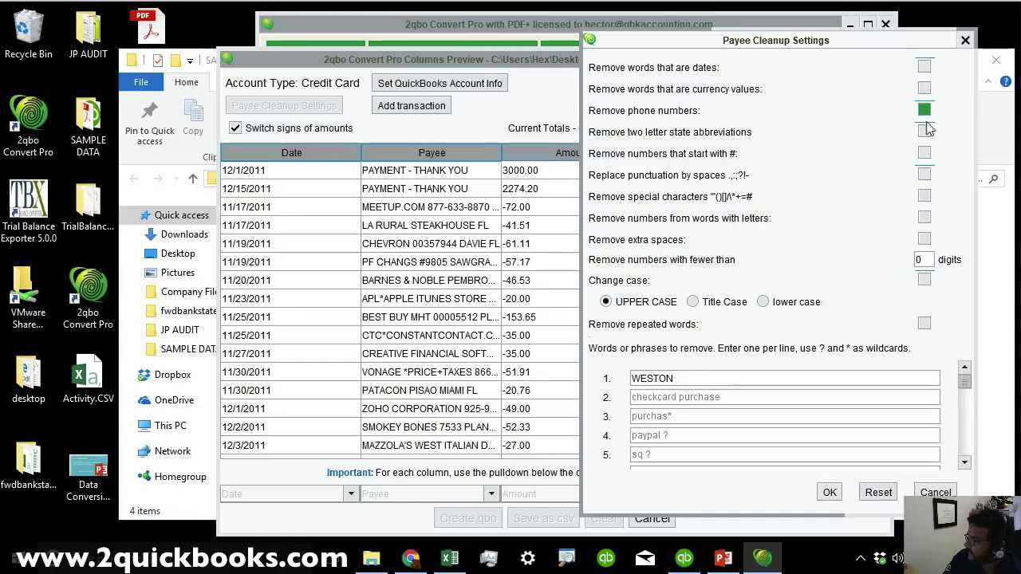
left_click(925, 132)
left_click(925, 132)
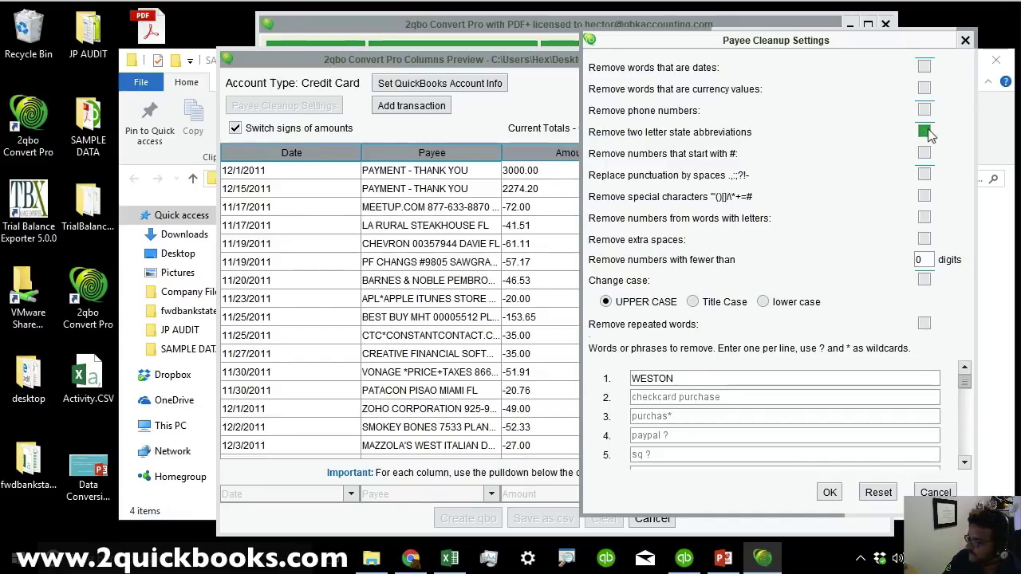
left_click(926, 132)
left_click(925, 133)
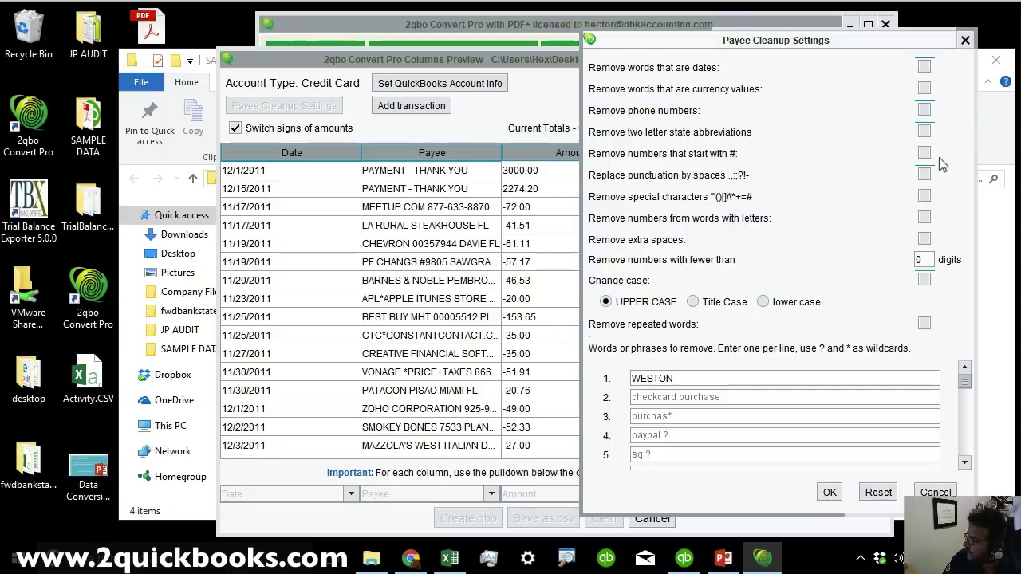
left_click(930, 134)
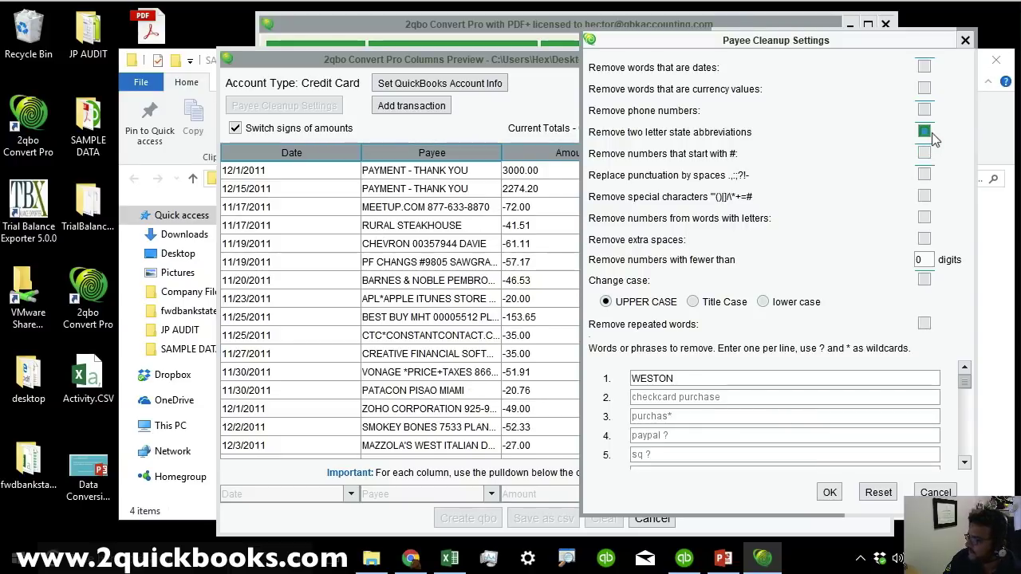
left_click(930, 134)
left_click(930, 134)
left_click(930, 134)
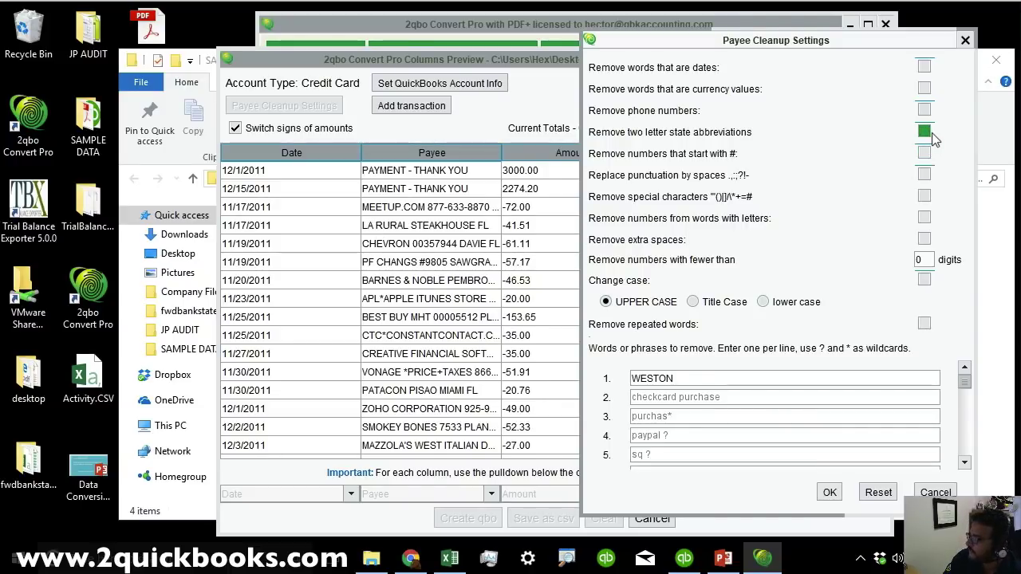
left_click_drag(677, 378, 586, 369)
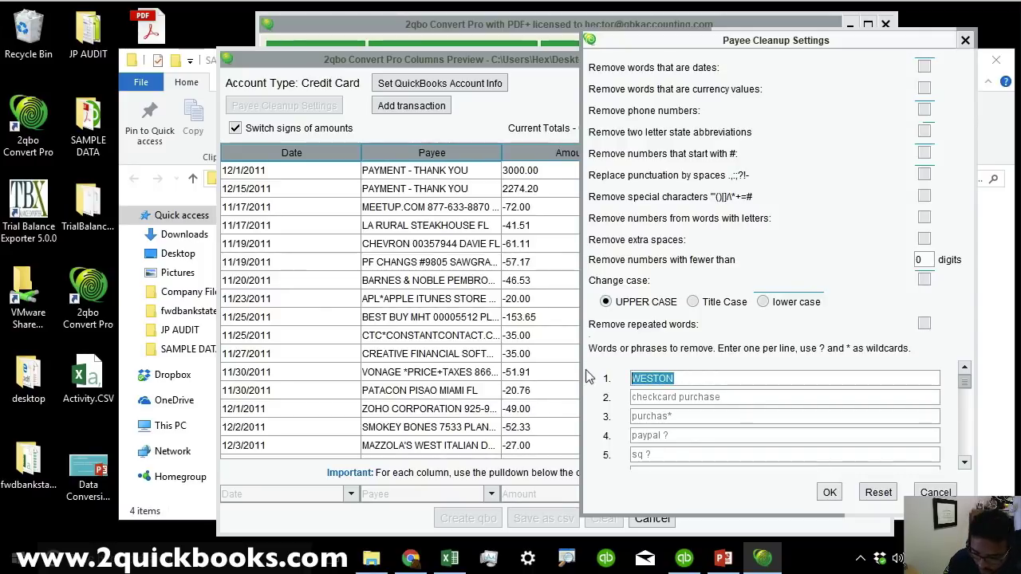
Enter CORPORATION and try title, lower, then upper case for payee names.
type("CORPORAT")
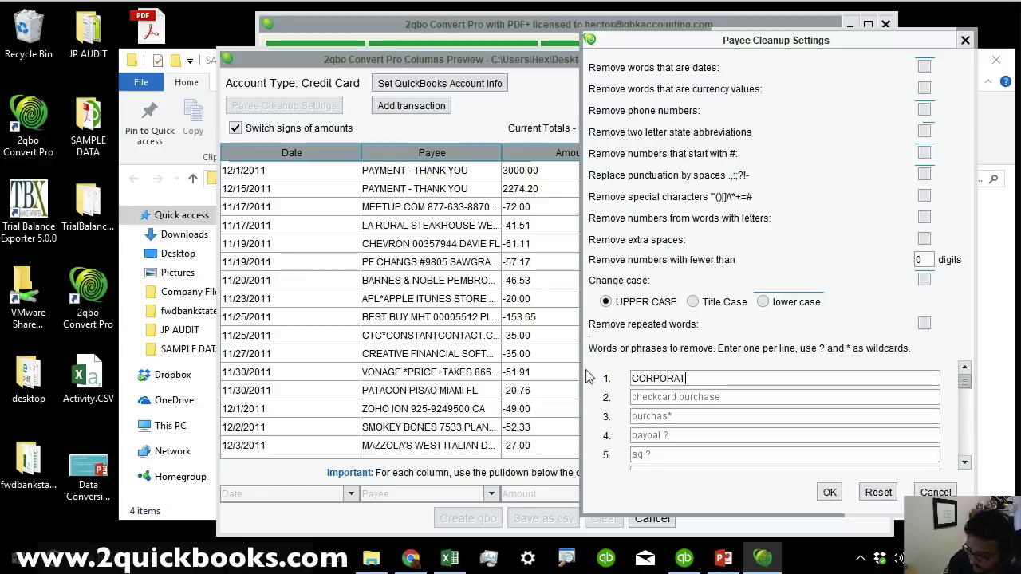
type("ION")
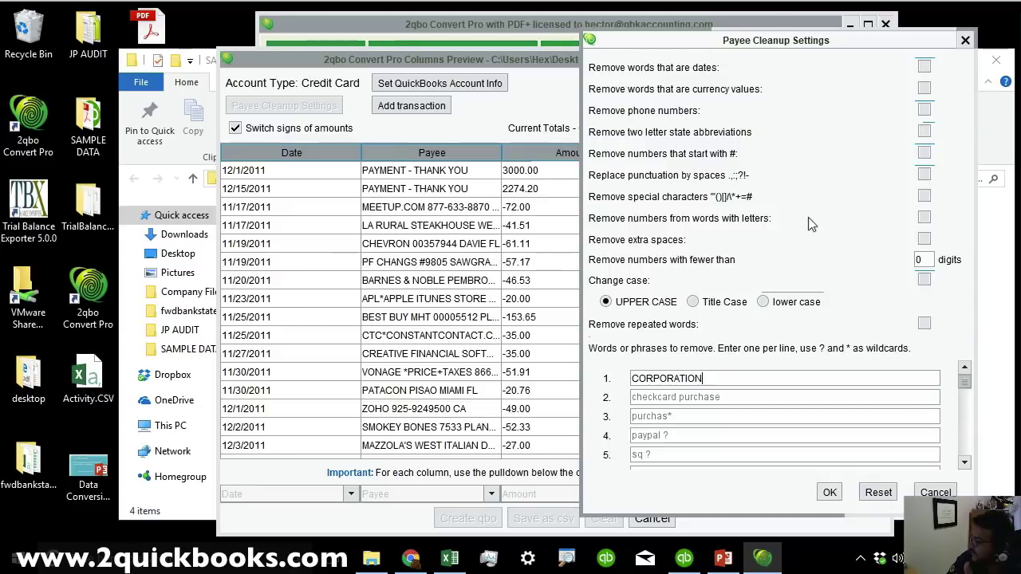
left_click(710, 306)
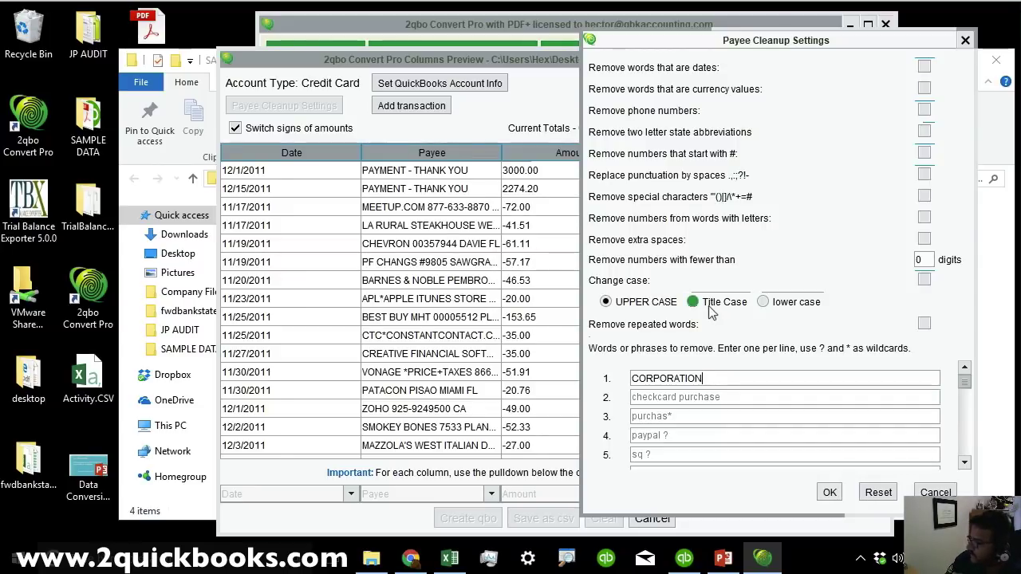
left_click(762, 302)
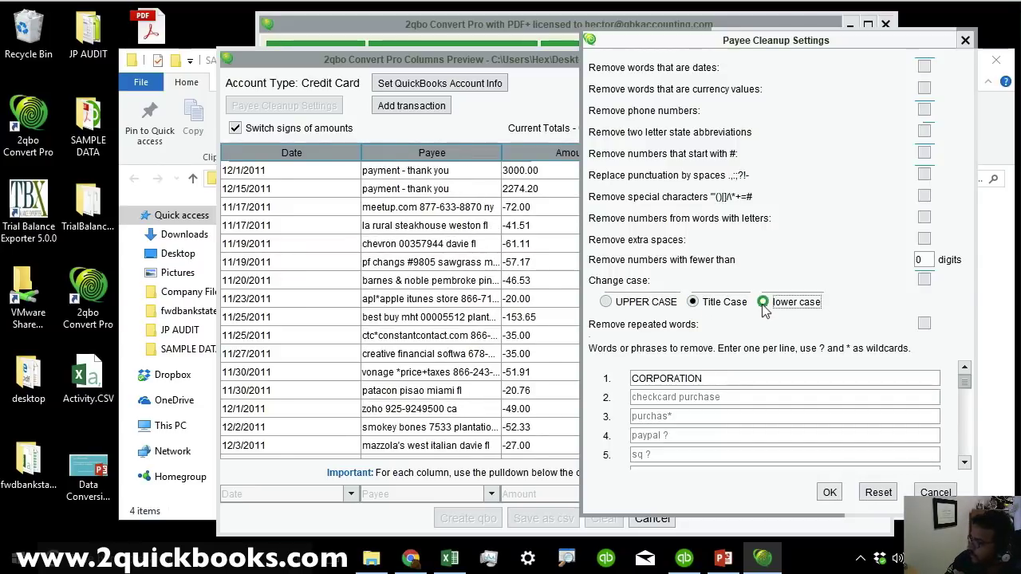
left_click(607, 306)
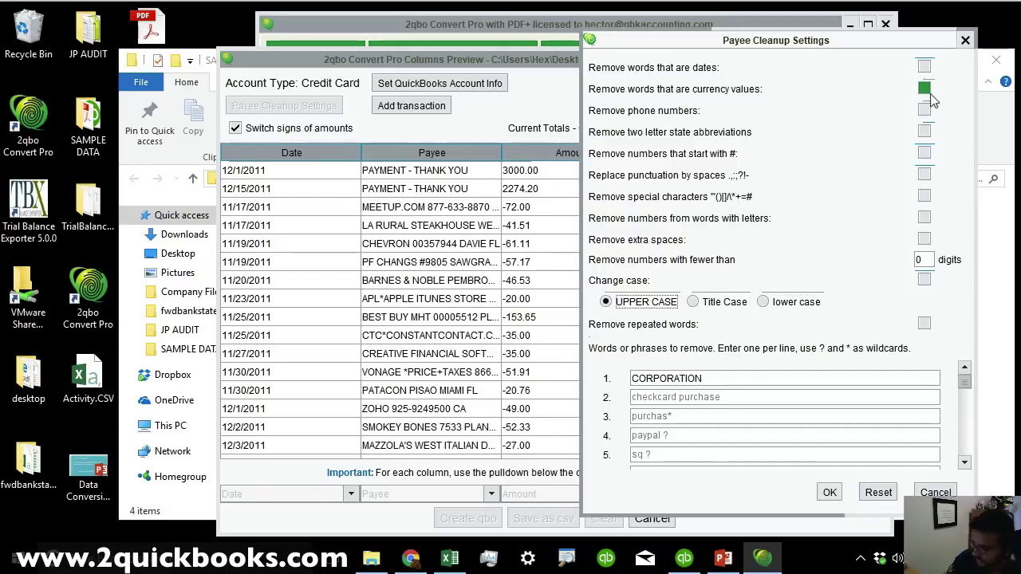
Leave 'Remove words that are dates' off and confirm the payee cleanup settings.
left_click(923, 68)
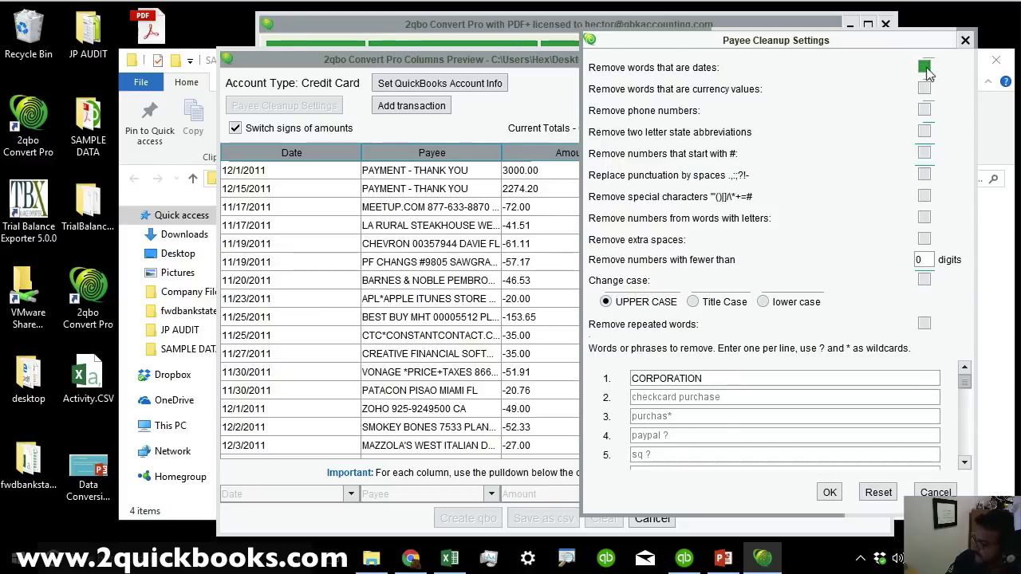
left_click(923, 67)
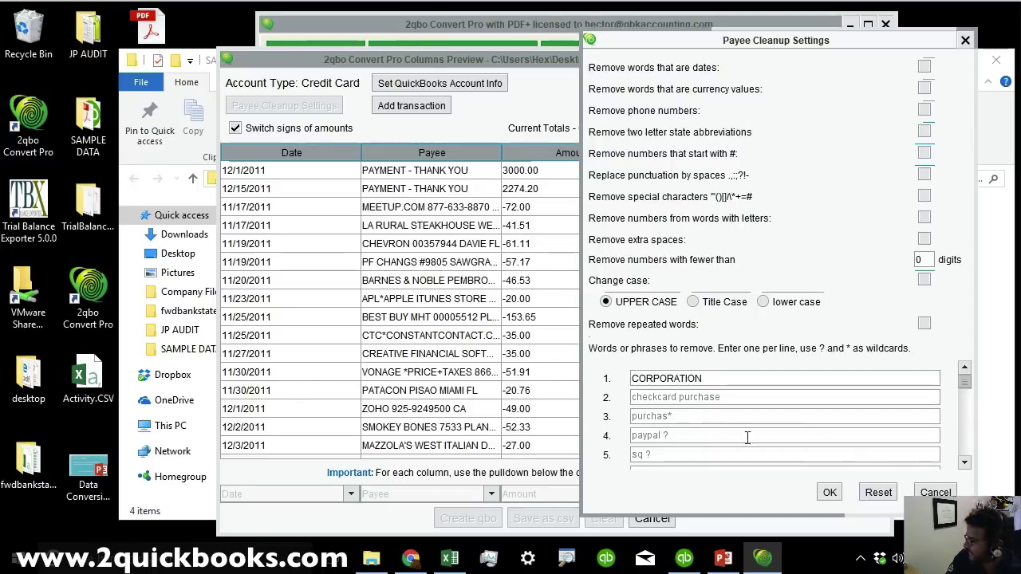
left_click(829, 492)
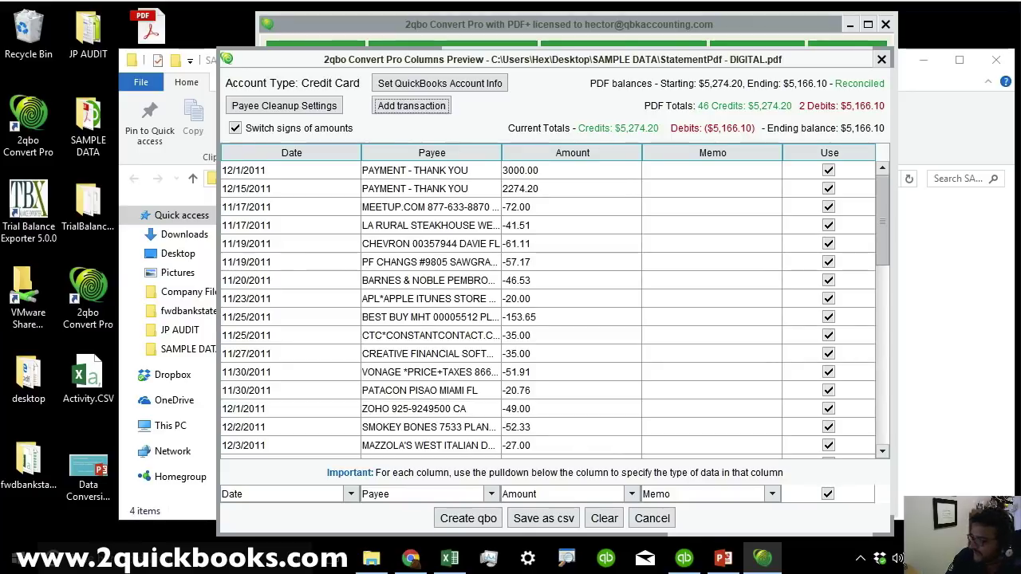
Replace the placeholder QuickBooks account number with the card's number and select FID 02430.
left_click(438, 84)
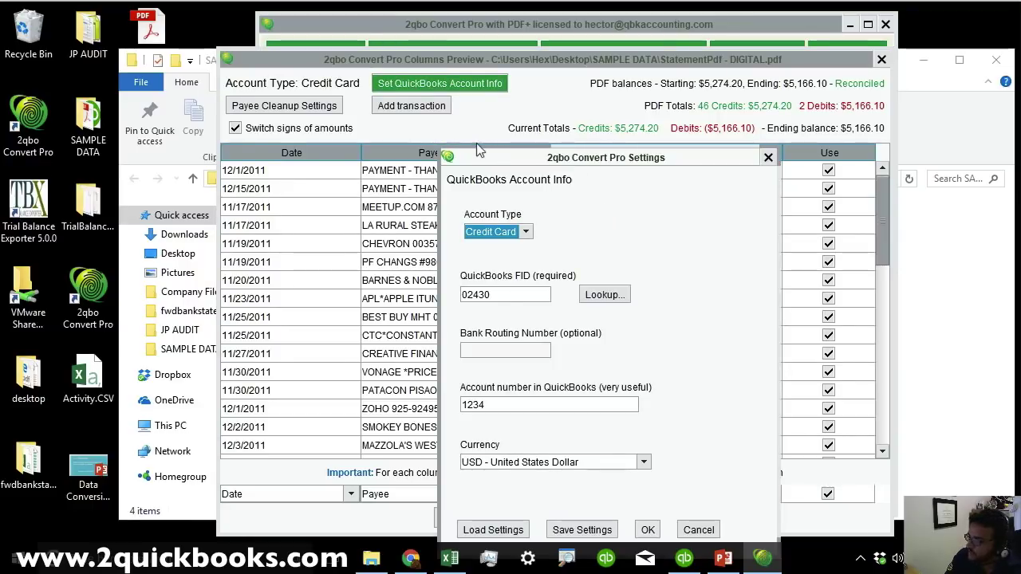
left_click_drag(500, 162, 406, 116)
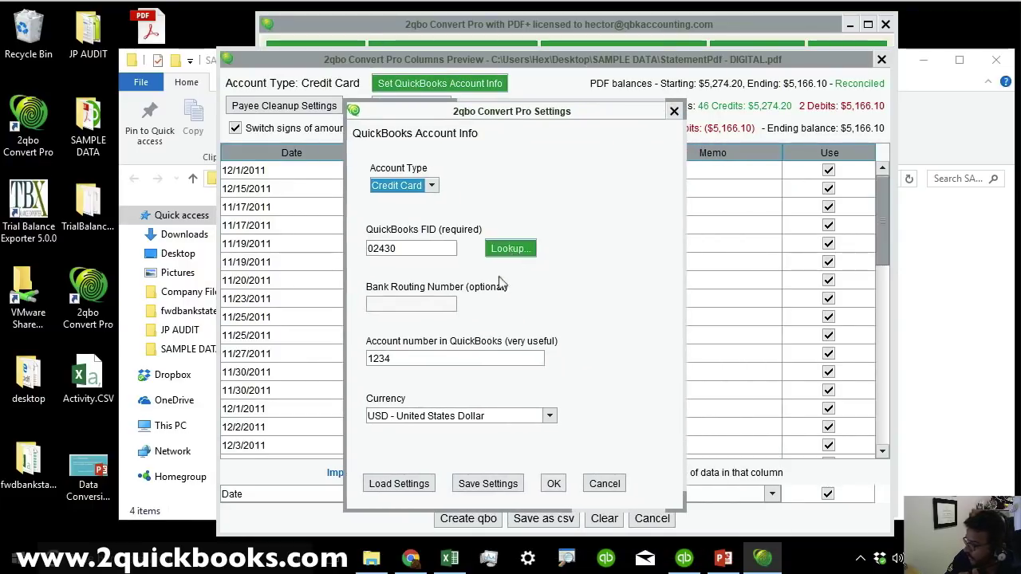
left_click_drag(444, 357, 239, 339)
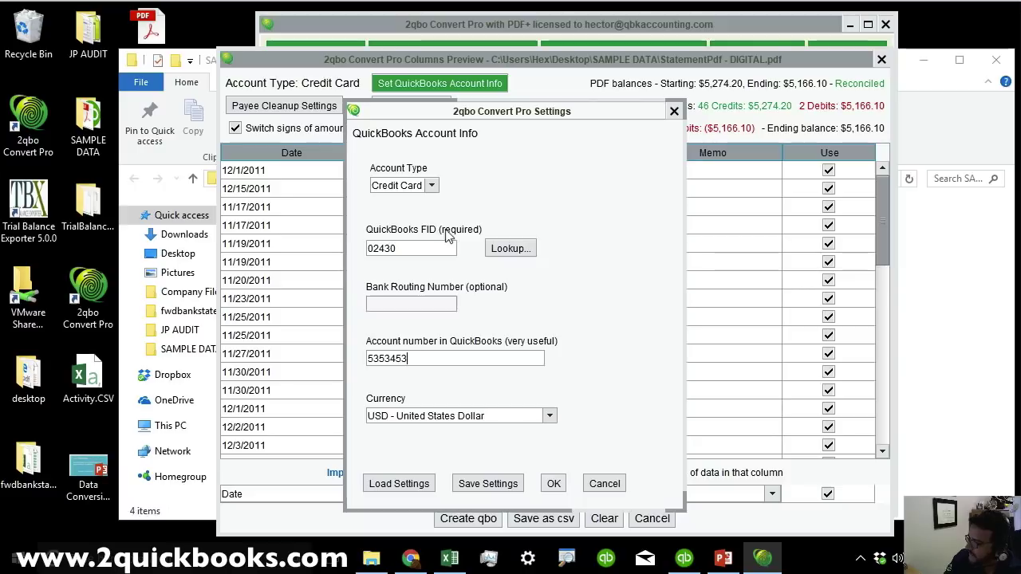
double_click(412, 248)
left_click(511, 248)
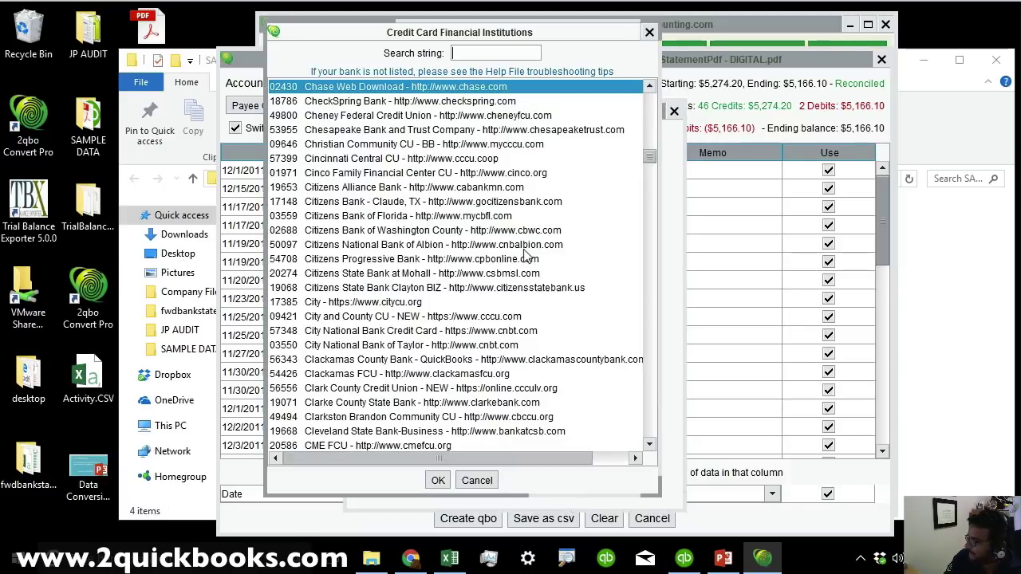
left_click_drag(649, 158, 650, 369)
left_click_drag(663, 291, 668, 89)
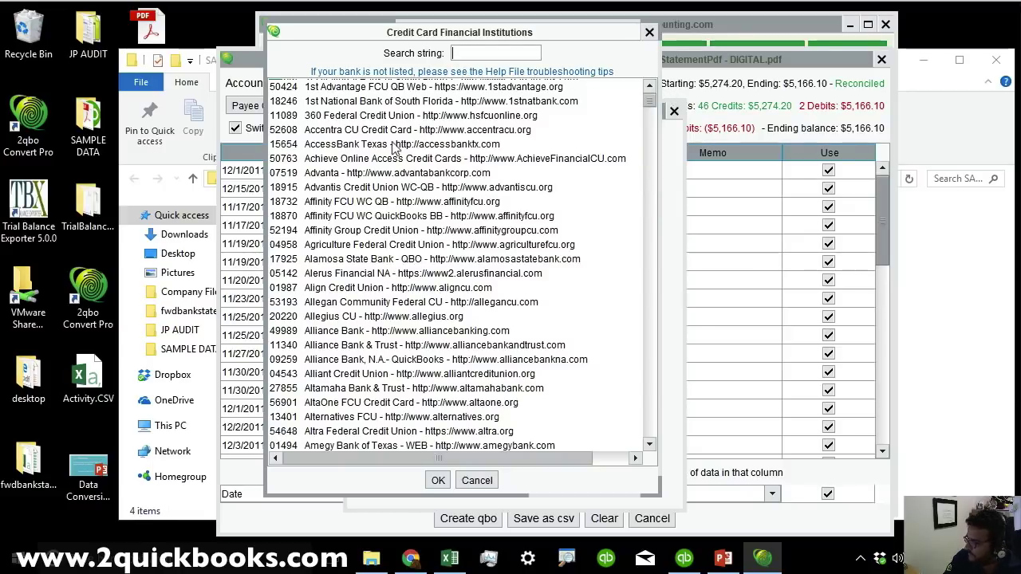
left_click(485, 288)
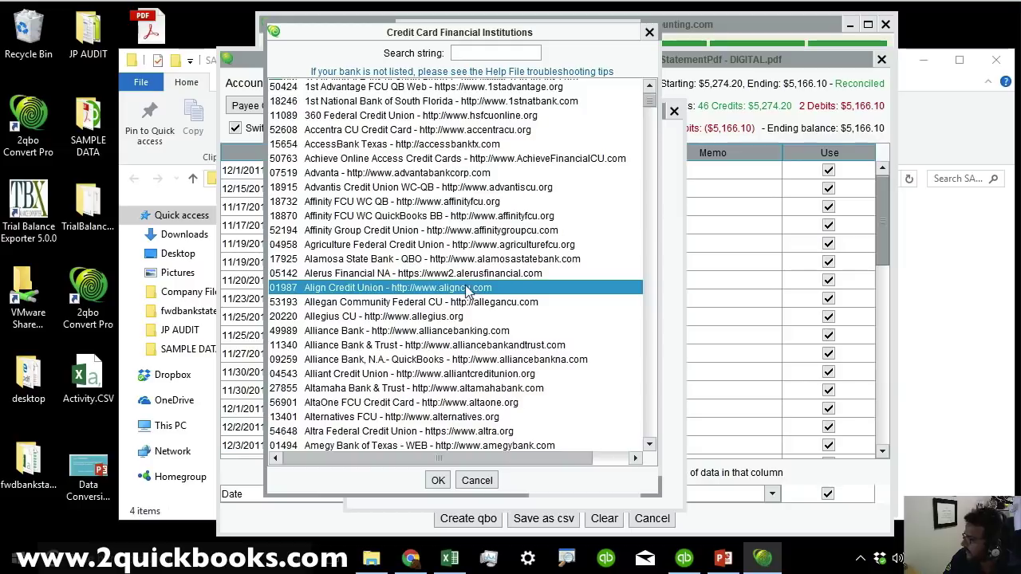
scroll(478, 291, "down", 1)
scroll(470, 292, "up", 1)
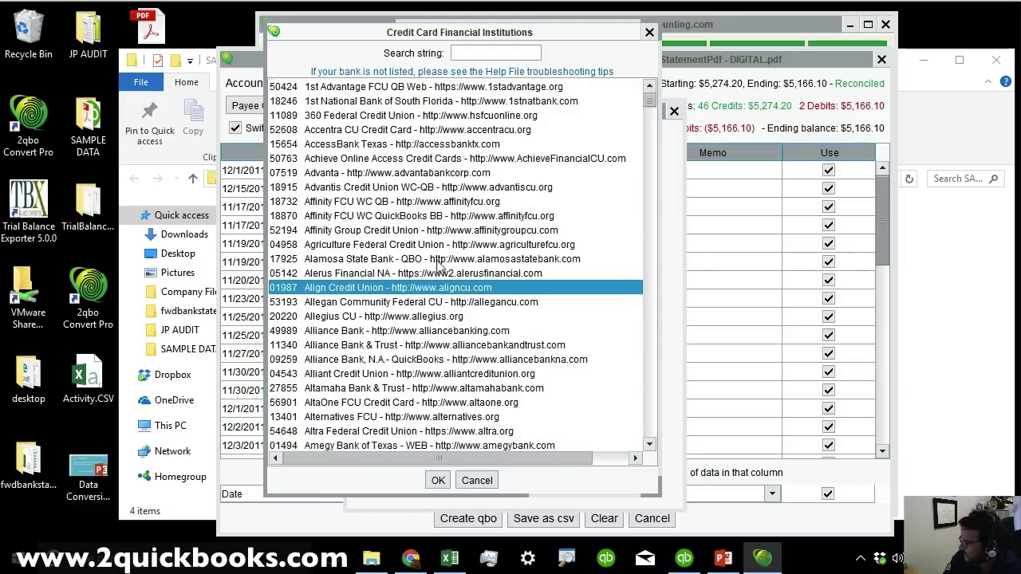
scroll(438, 391, "down", 3)
left_click(477, 480)
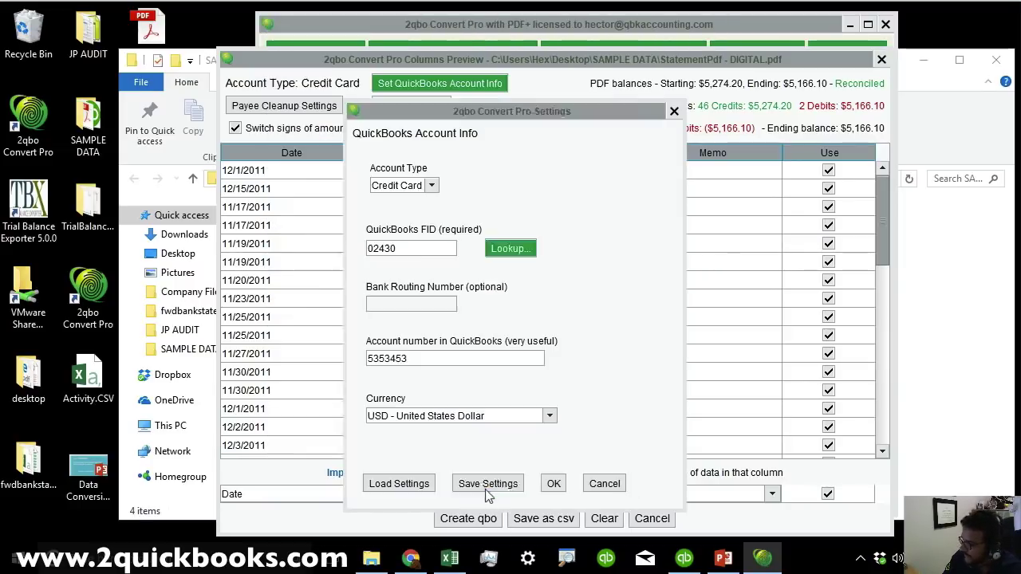
Confirm the account info and create the QBO file from the 48 previewed transactions.
left_click(554, 484)
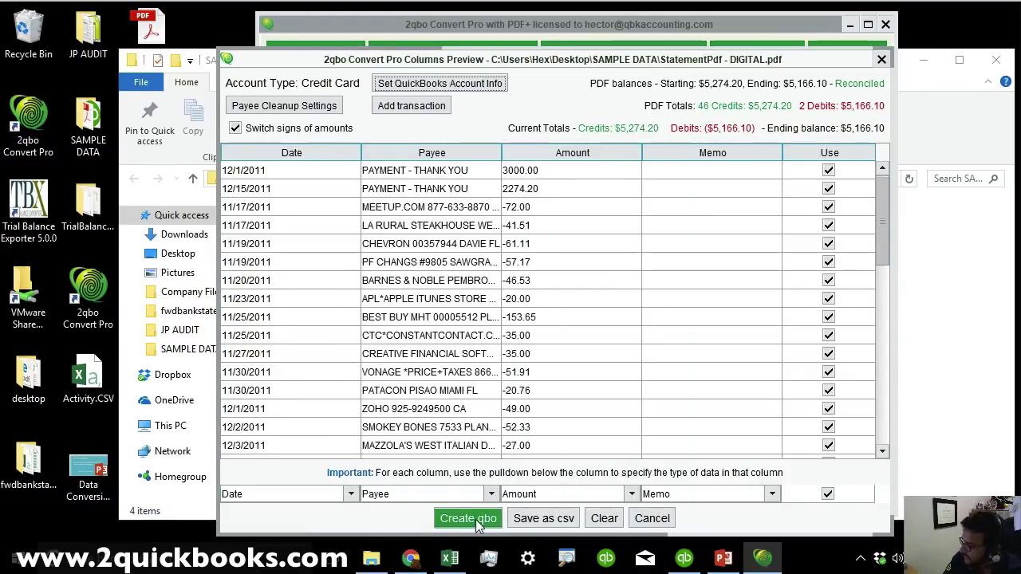
left_click(564, 525)
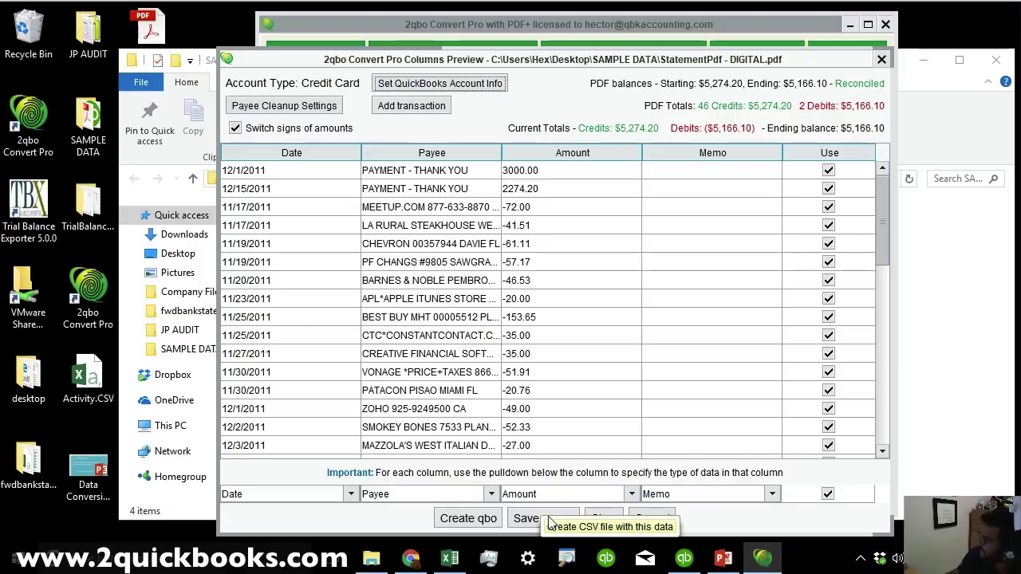
left_click(549, 520)
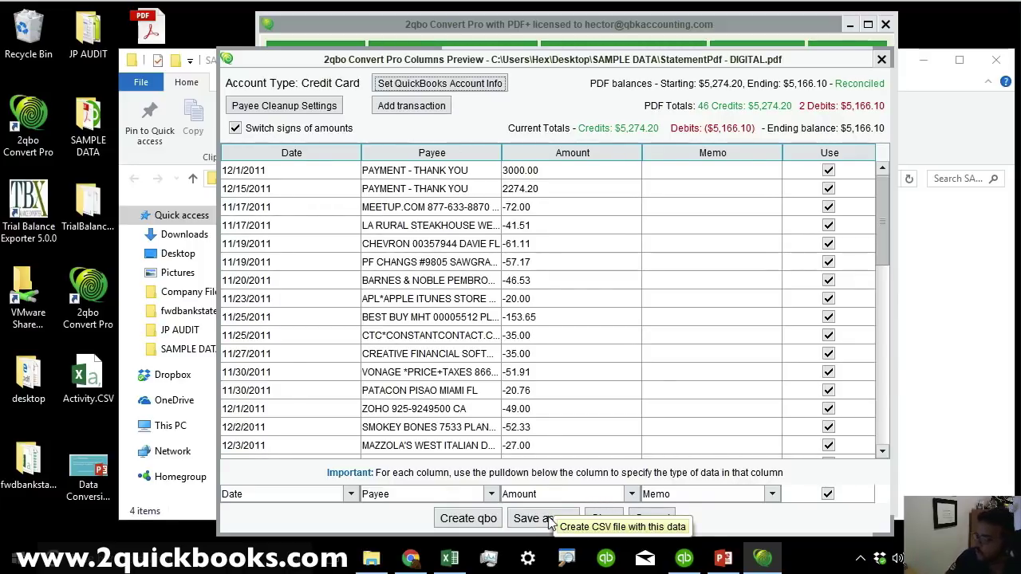
left_click(451, 520)
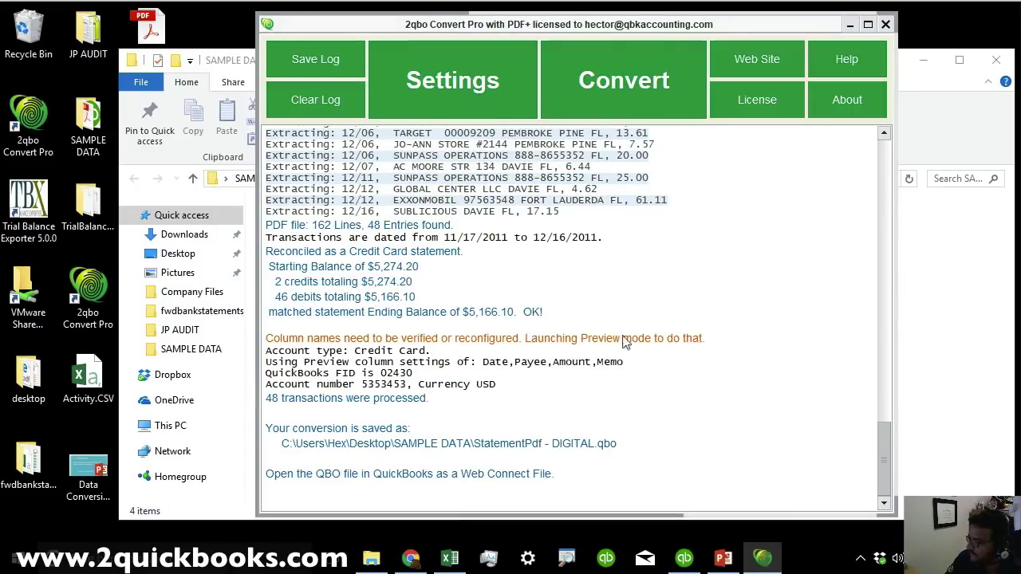
Open StatementPdf - DIGITAL.qbo from the SAMPLE DATA folder in QuickBooks.
left_click(913, 328)
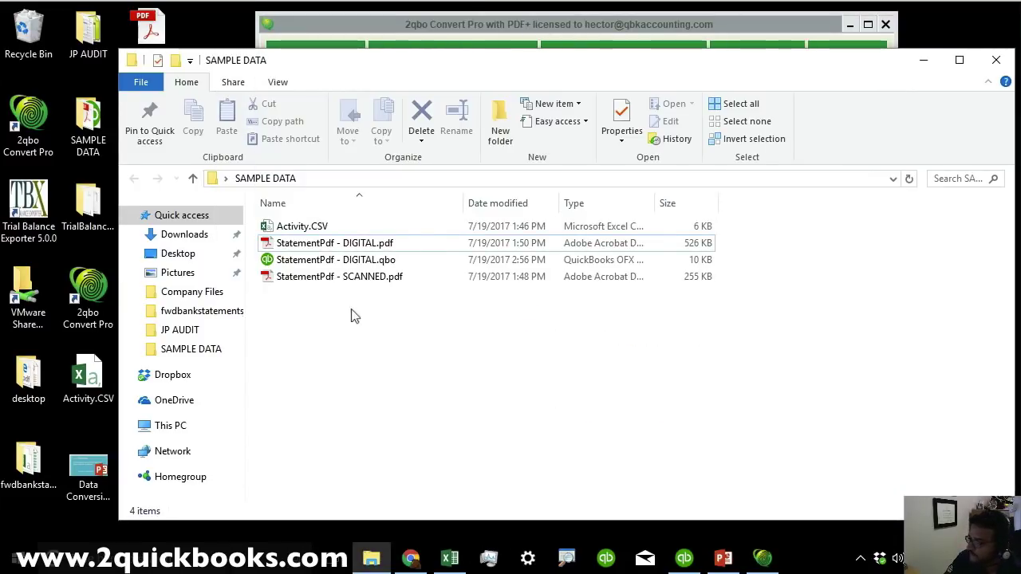
left_click(343, 259)
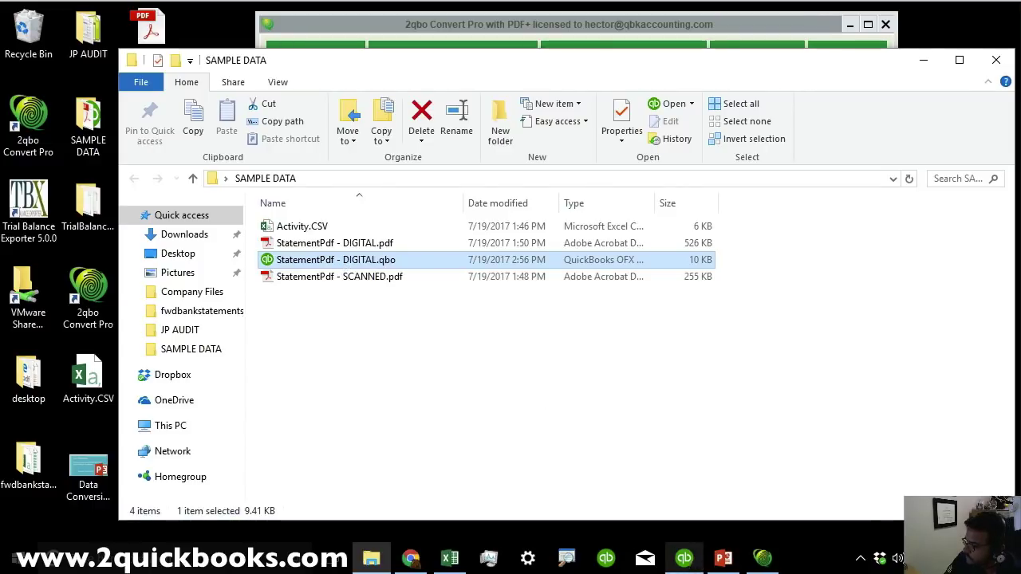
double_click(343, 259)
Import StatementPdf - DIGITAL.qbo from Desktop > SAMPLE DATA as a Web Connect file.
left_click(28, 33)
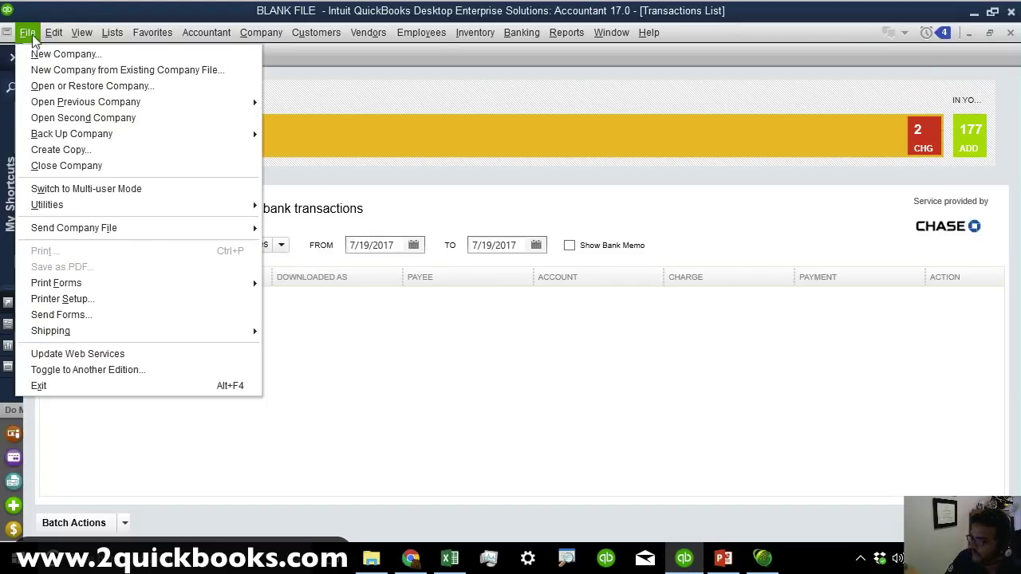
mouse_move(103, 209)
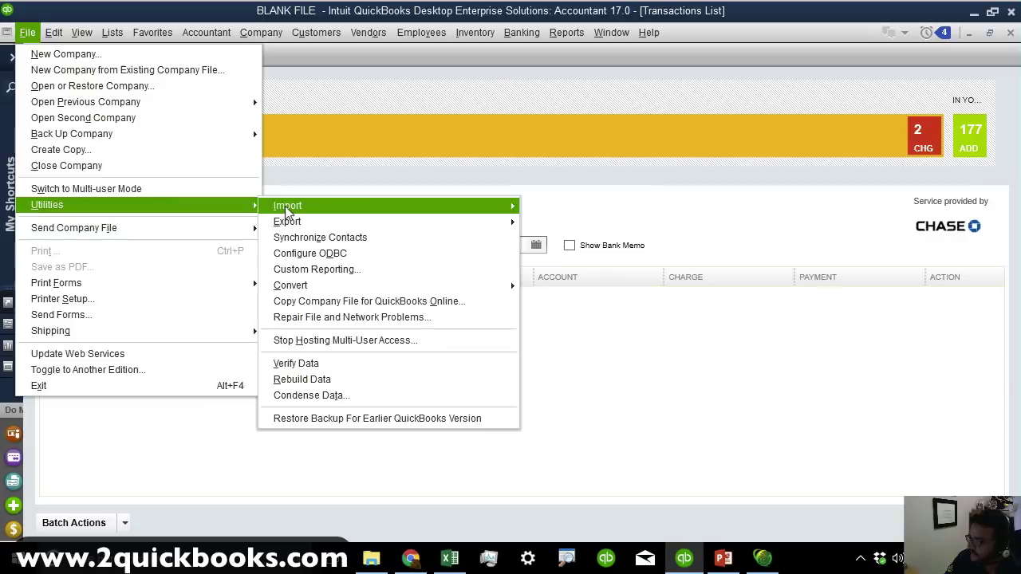
mouse_move(366, 209)
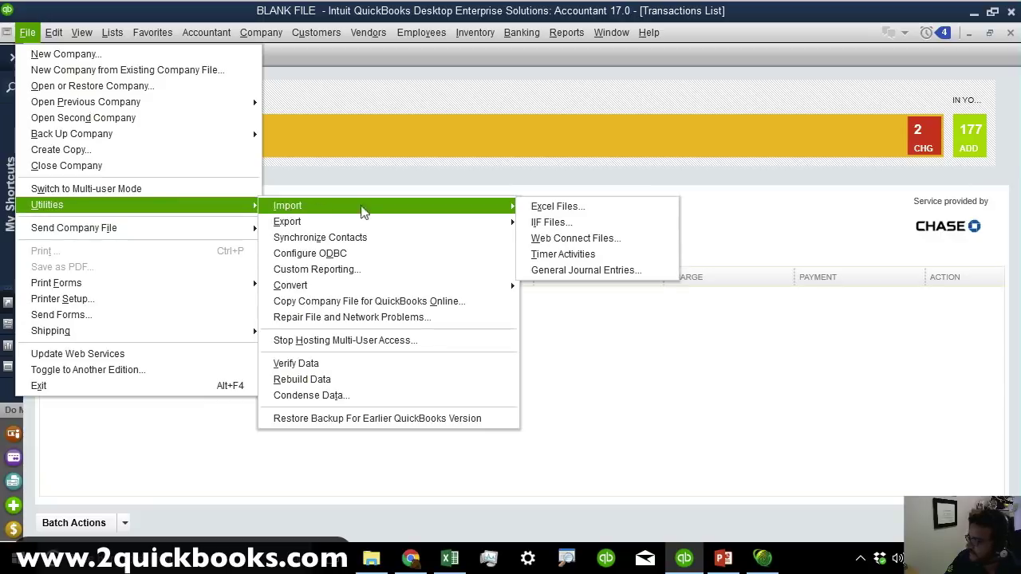
left_click(597, 242)
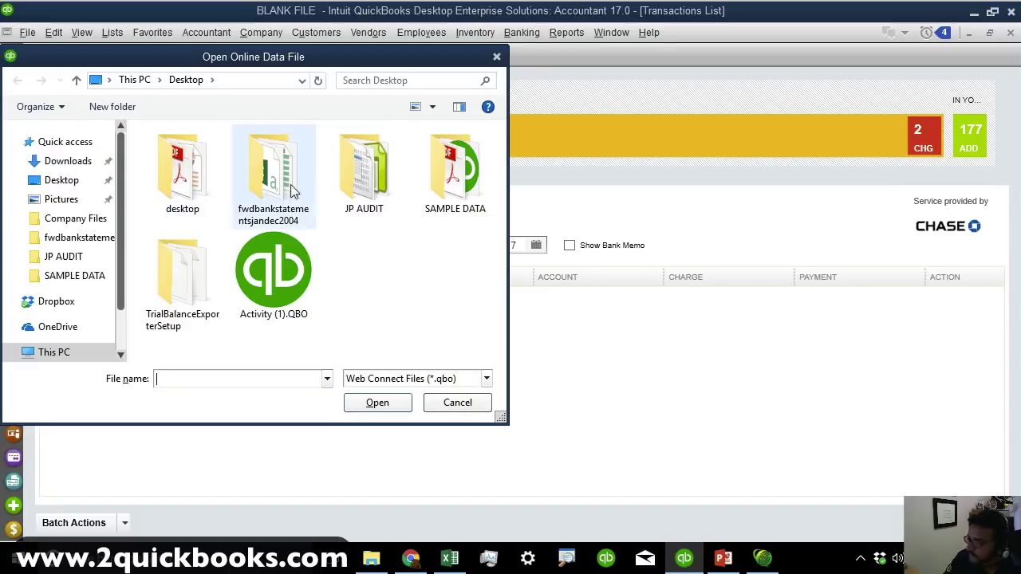
left_click(62, 182)
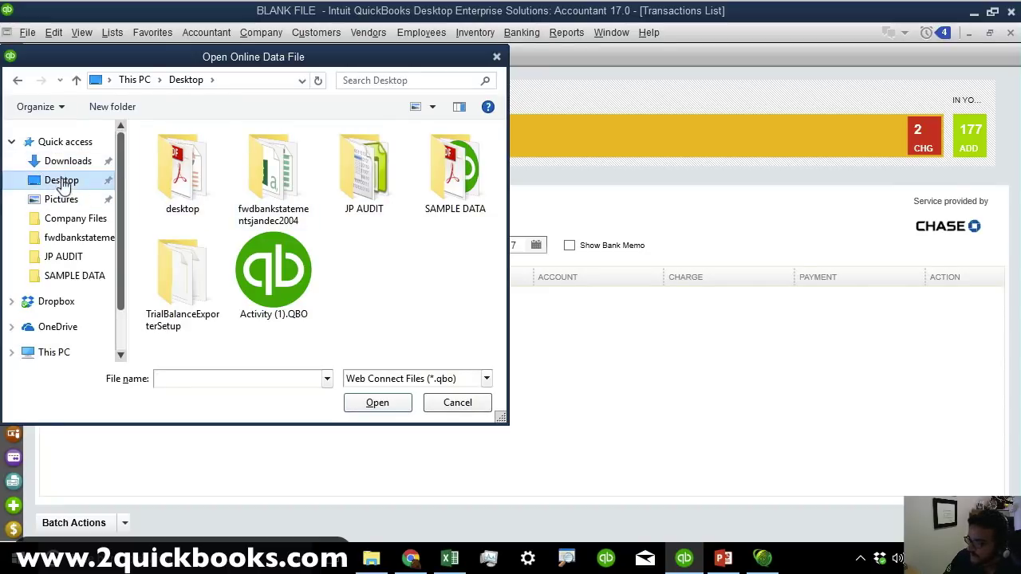
double_click(448, 170)
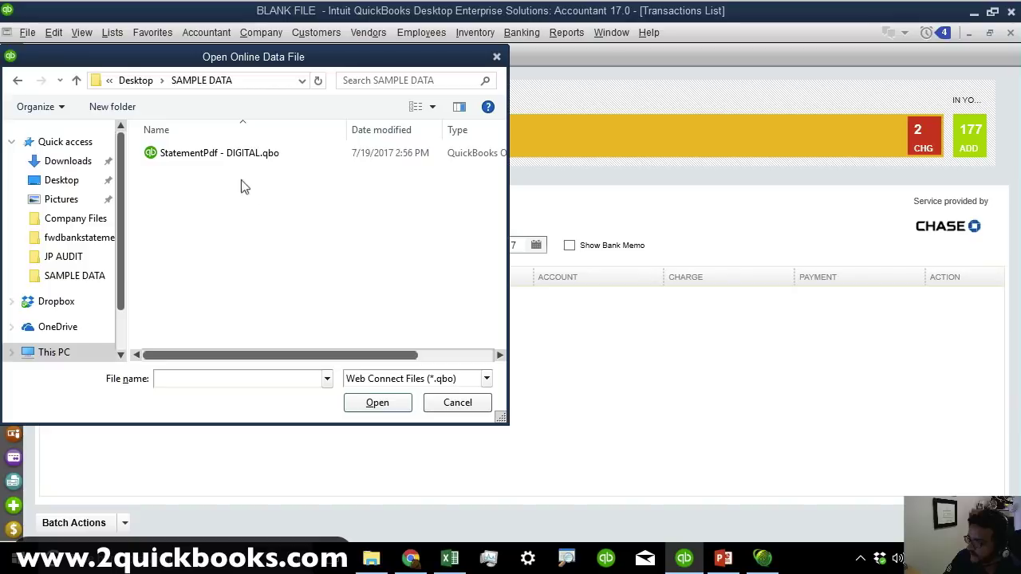
left_click(229, 156)
left_click(397, 403)
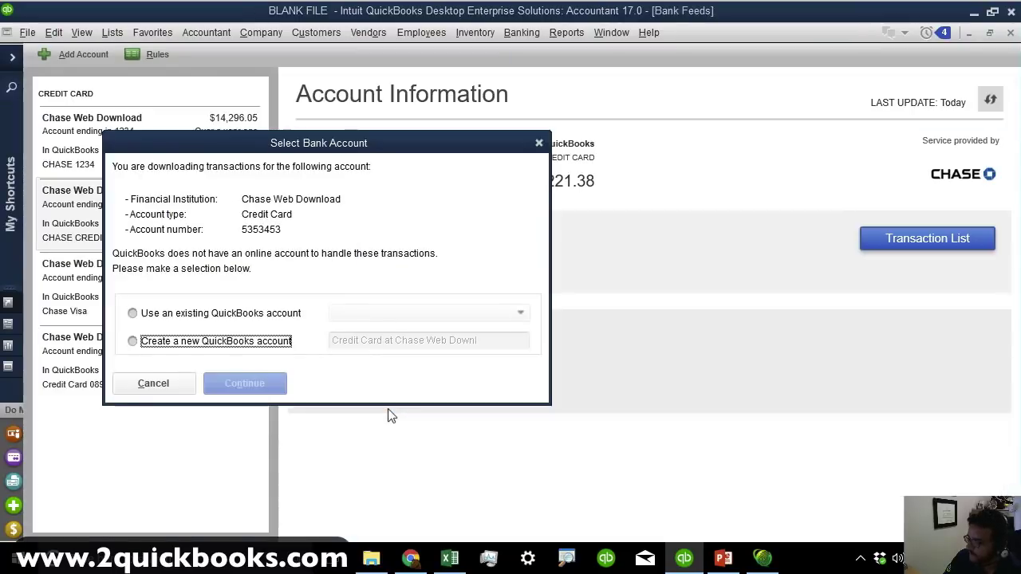
Create a new QuickBooks credit card account named CC CHASE2 for the downloaded transactions.
left_click(224, 343)
left_click(489, 338)
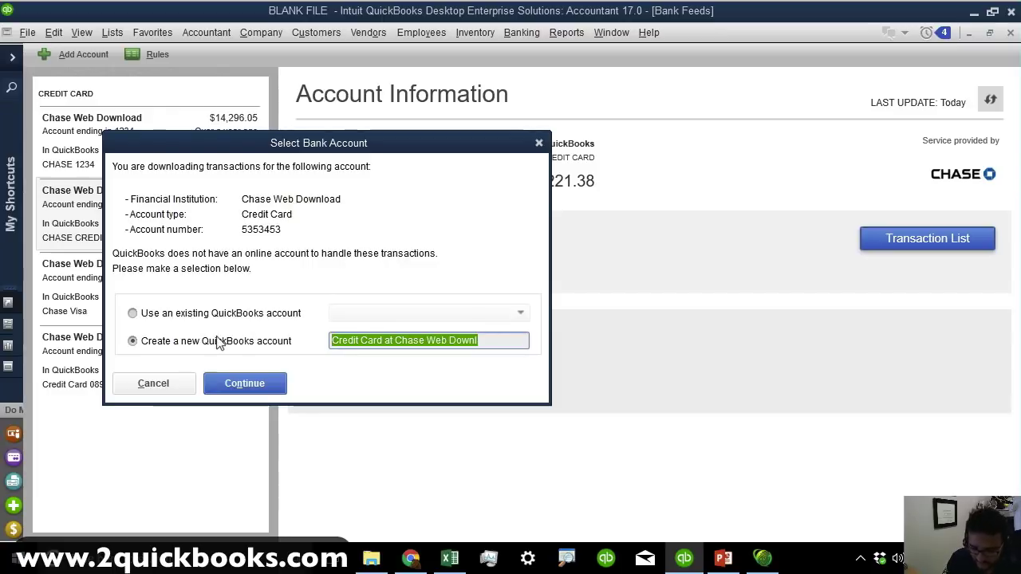
type("CC CHASE2")
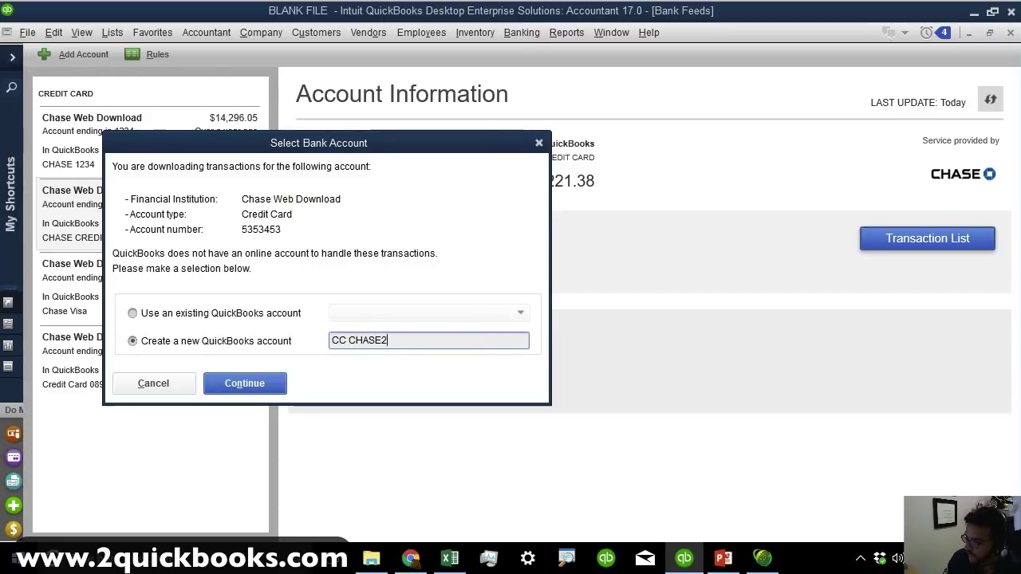
key("Return")
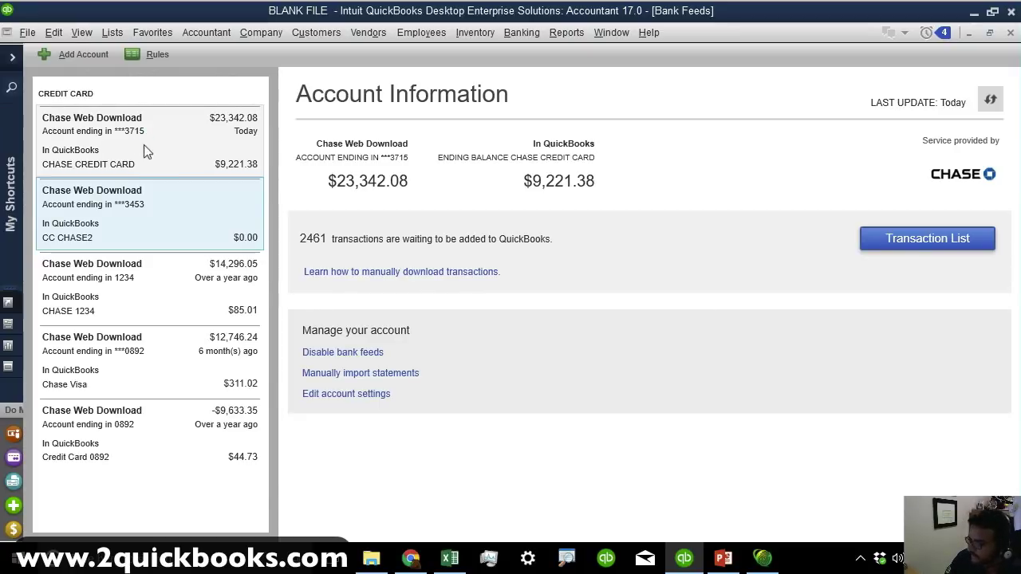
left_click(661, 347)
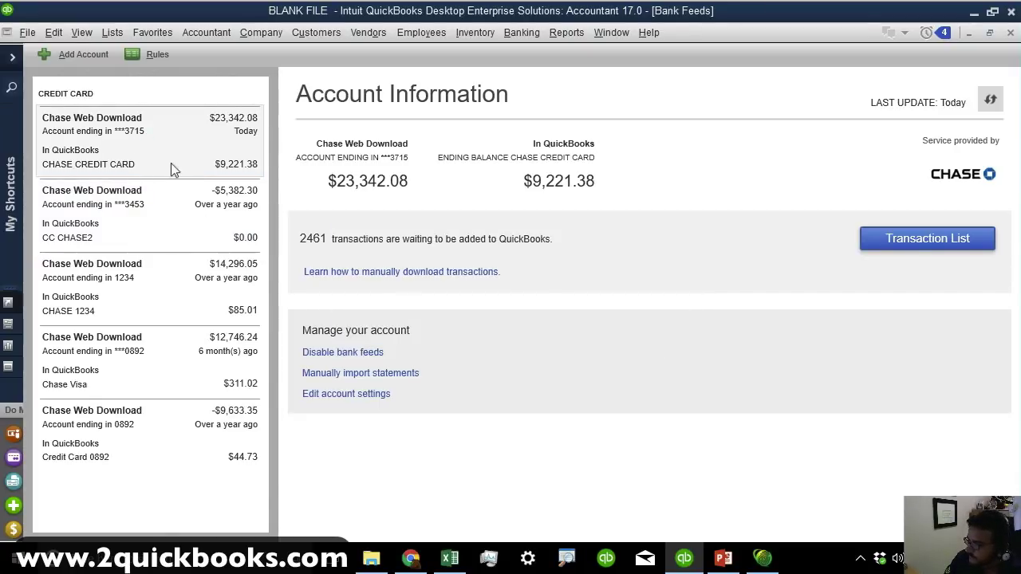
Show the 48 CC CHASE2 transactions maximized and sorted by date, then open StatementPdf - DIGITAL.pdf.
left_click(151, 148)
left_click(154, 217)
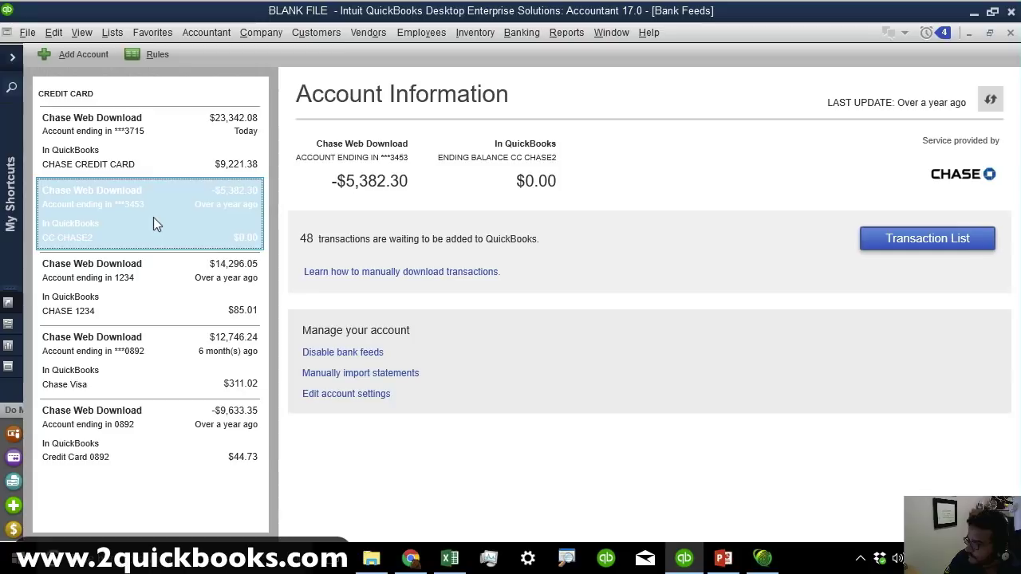
left_click(903, 249)
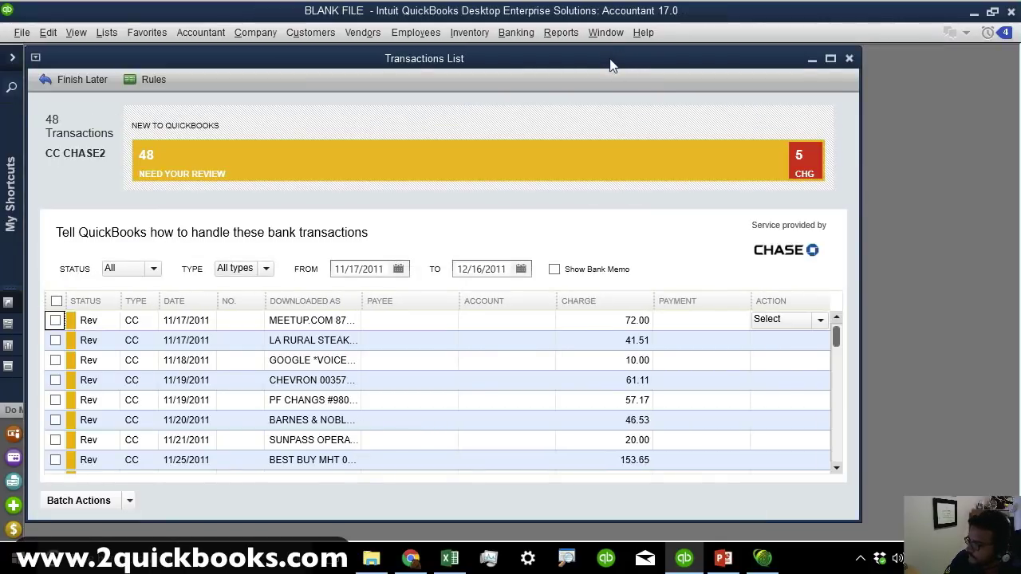
double_click(609, 58)
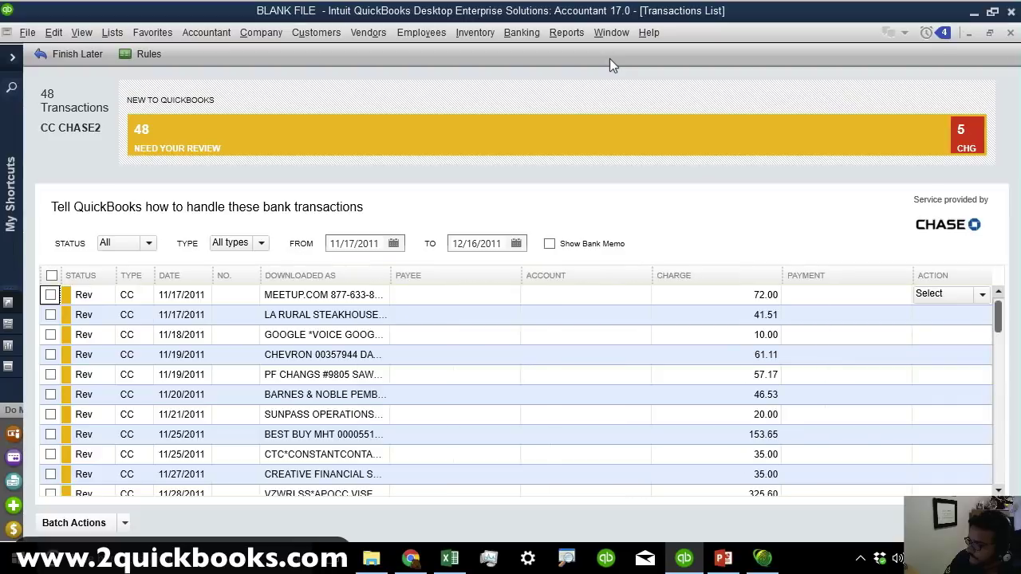
left_click(192, 284)
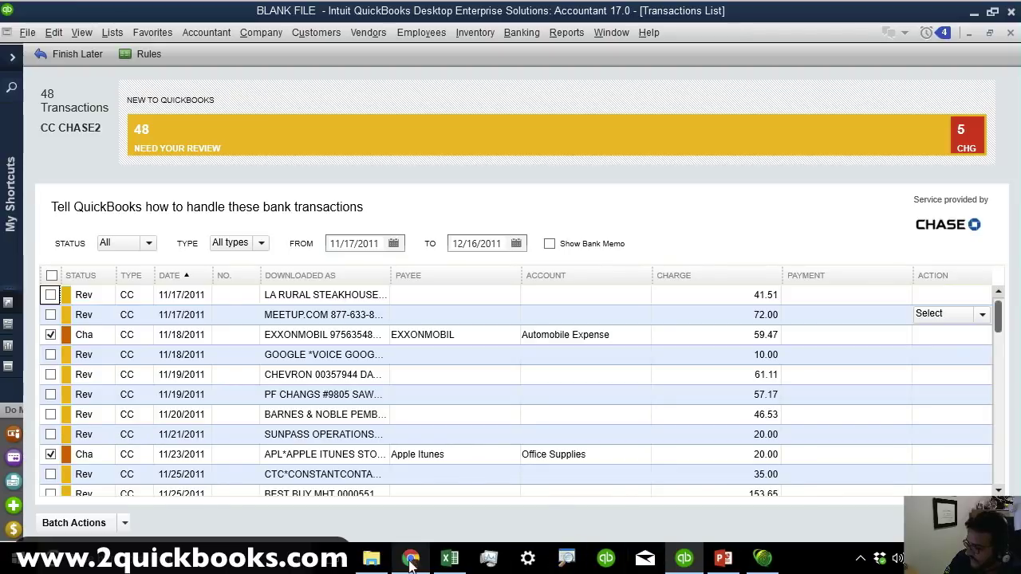
left_click(371, 558)
double_click(359, 244)
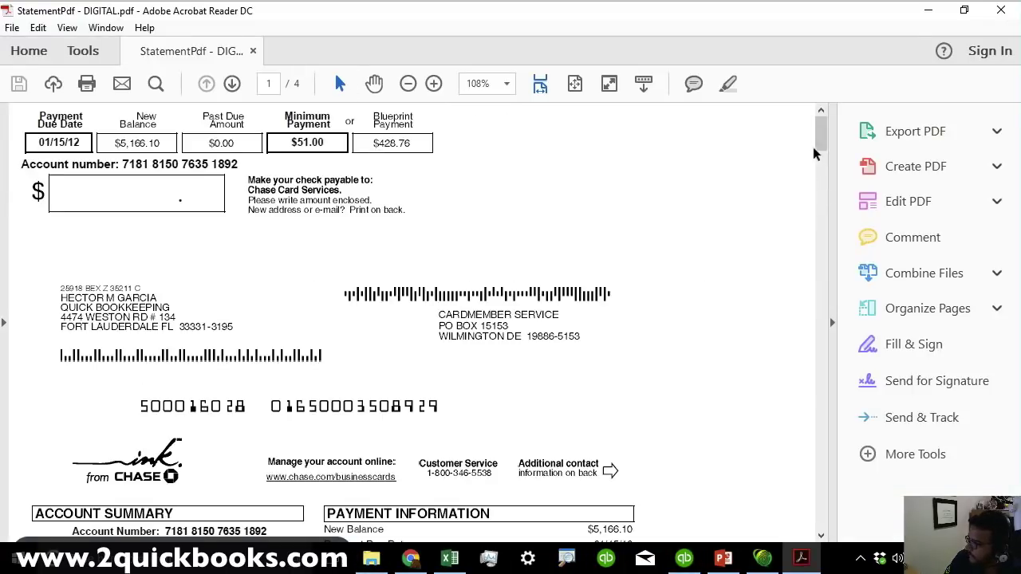
Mark the 72.00 MEETUP charge in the statement's Account Activity and select its QuickBooks row.
left_click_drag(822, 134, 823, 216)
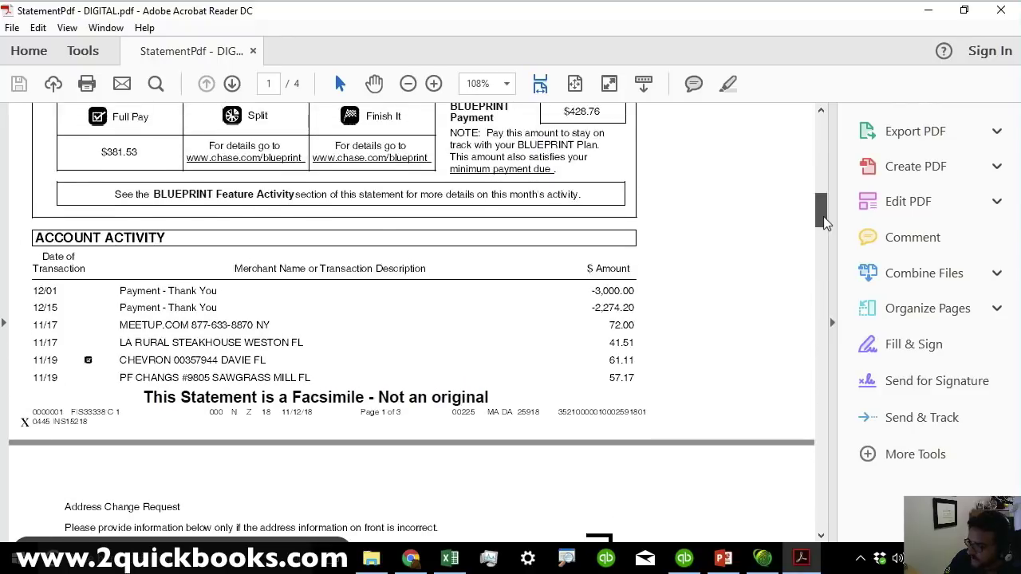
left_click_drag(141, 323, 346, 336)
left_click_drag(610, 324, 643, 324)
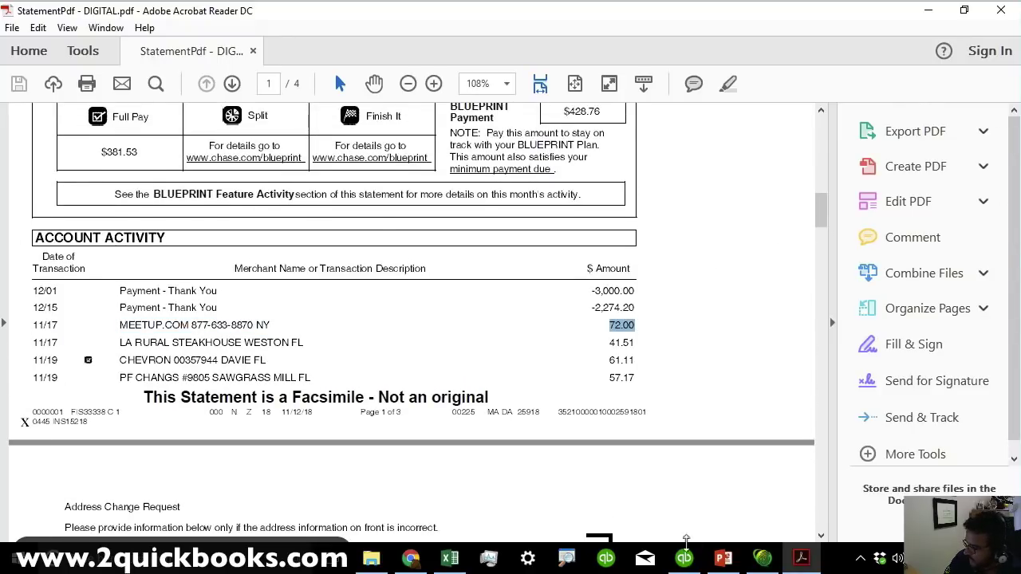
left_click(684, 557)
left_click(335, 319)
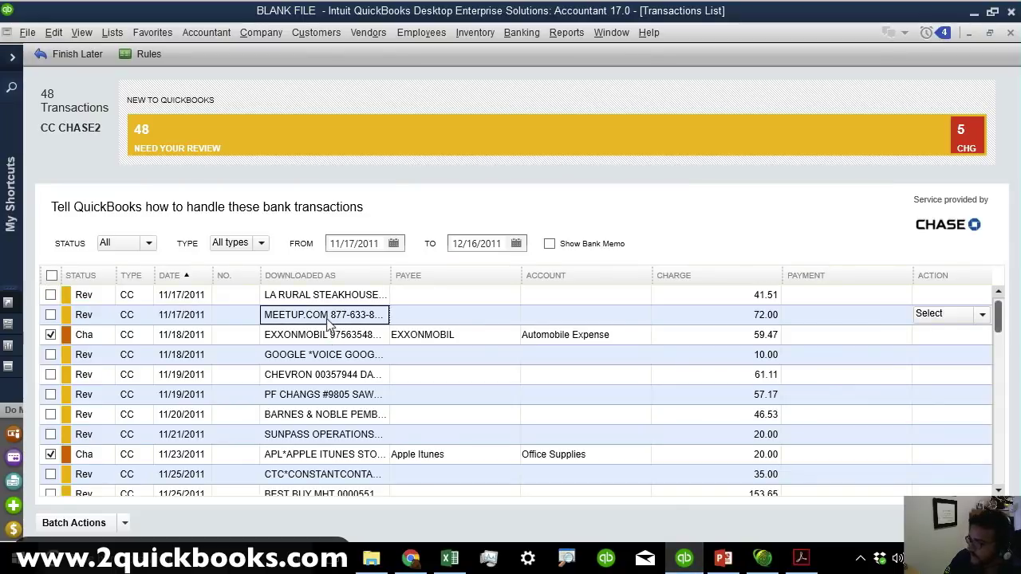
Give the 72.00 charge new vendor payee MEETUP and account Advertising and Promotion.
left_click(452, 313)
type("Meet")
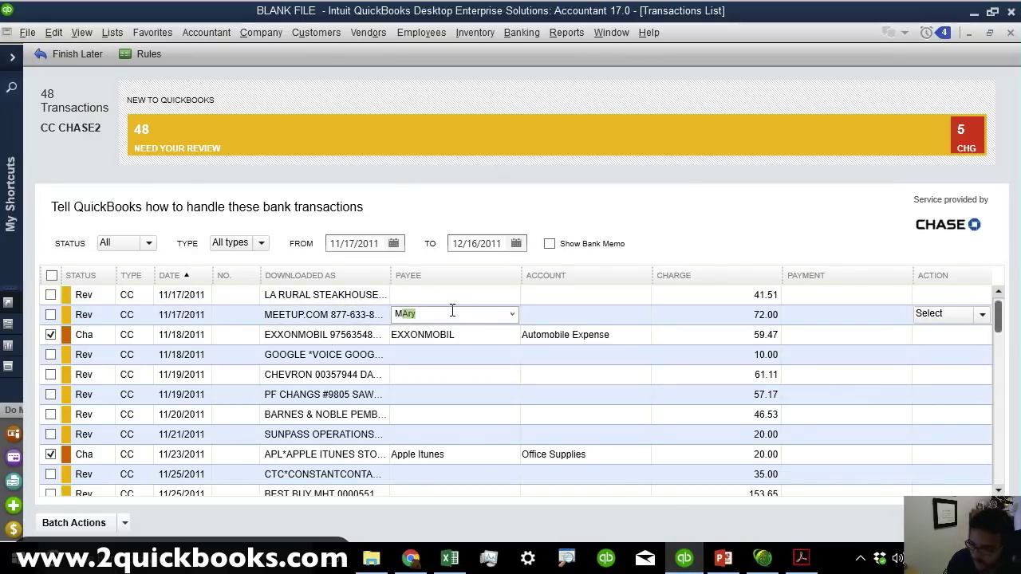
key("BackSpace")
key("BackSpace")
key("BackSpace")
key("BackSpace")
key("BackSpace")
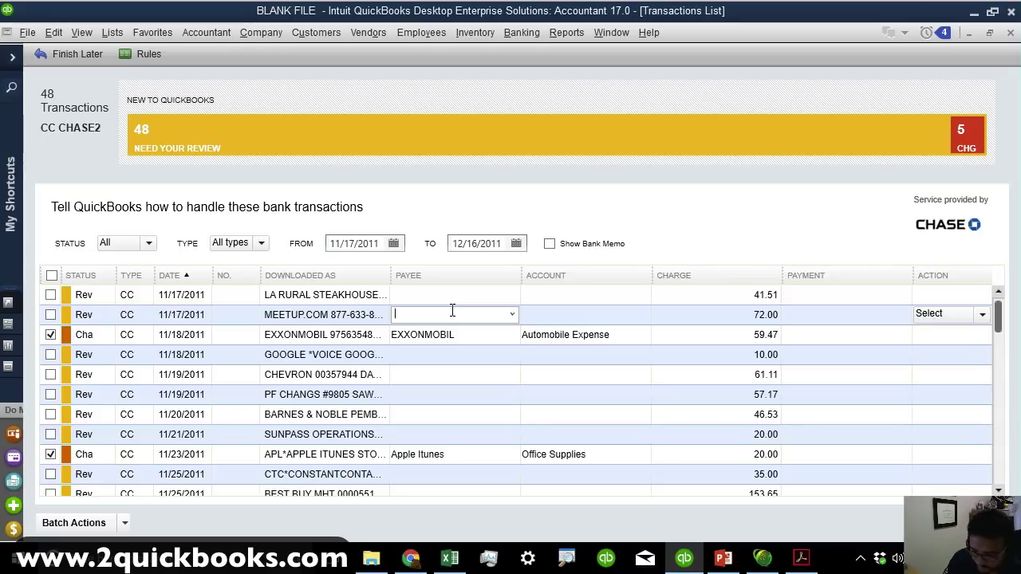
type("MEETUP")
key("Tab")
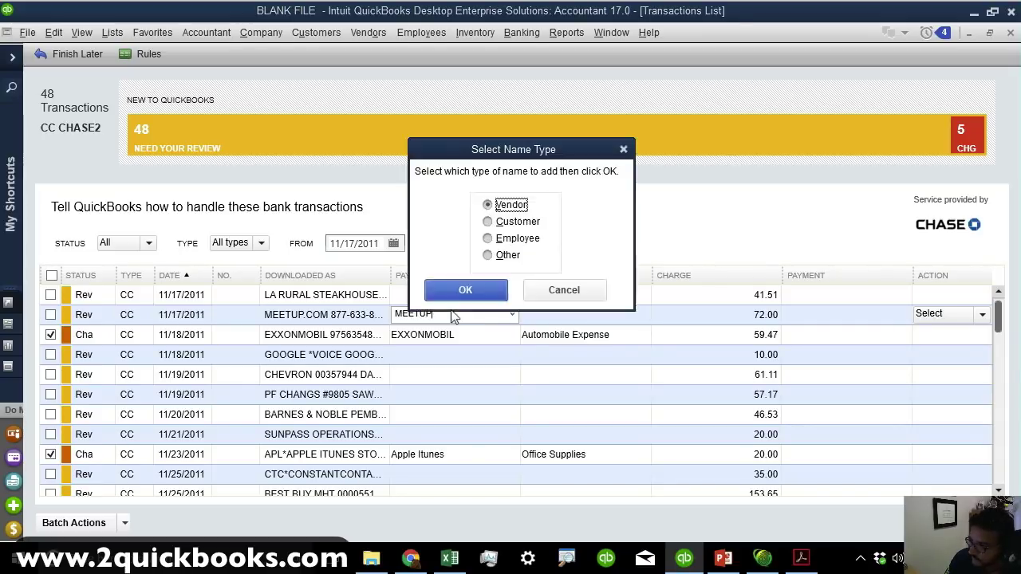
key("Return")
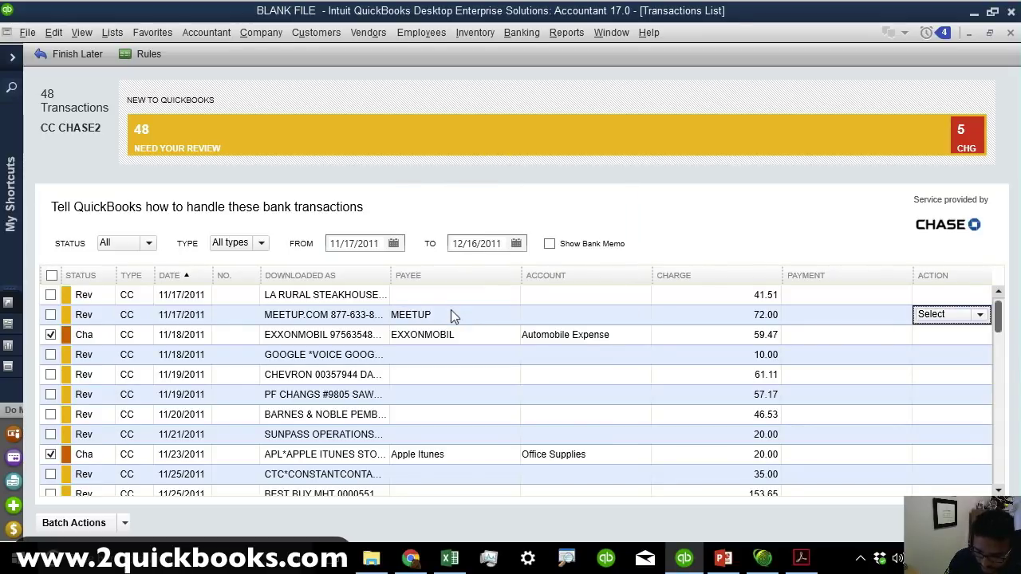
left_click(573, 313)
type("advertising and Promotion")
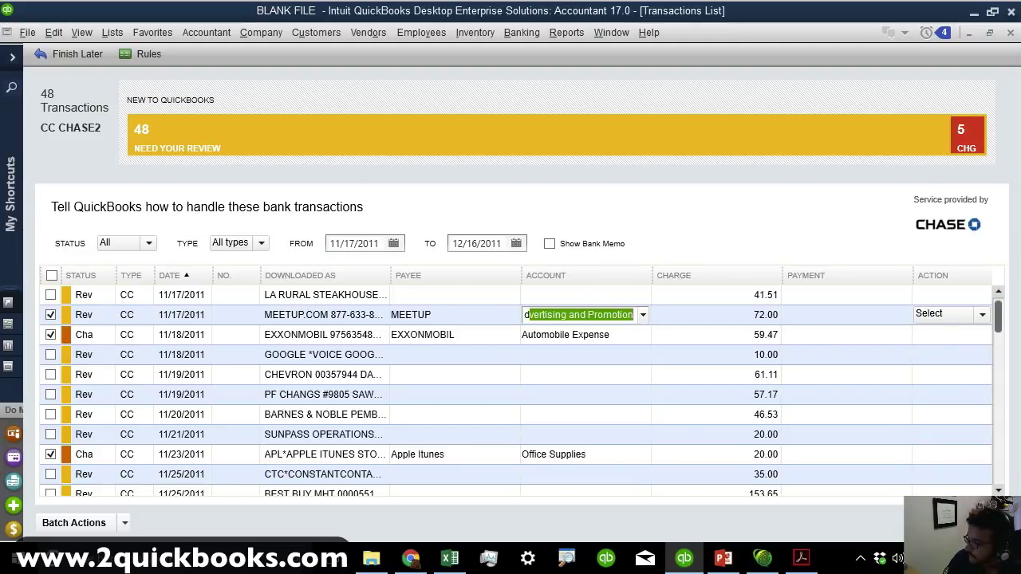
key("Tab")
Quick Add the MEETUP transaction, confirming the past-transactions warning and the proposed rule.
left_click(980, 315)
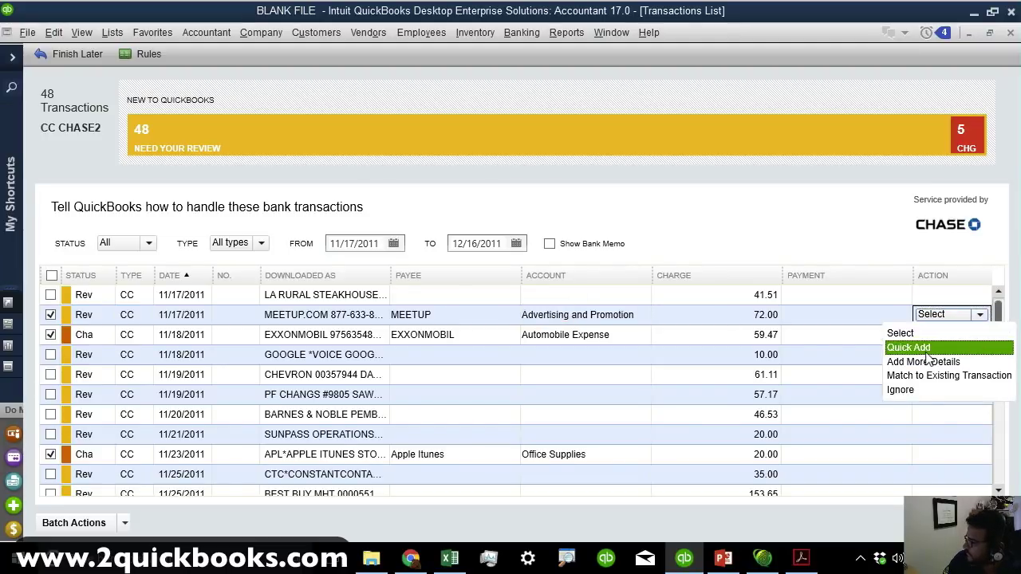
left_click(927, 352)
left_click(476, 285)
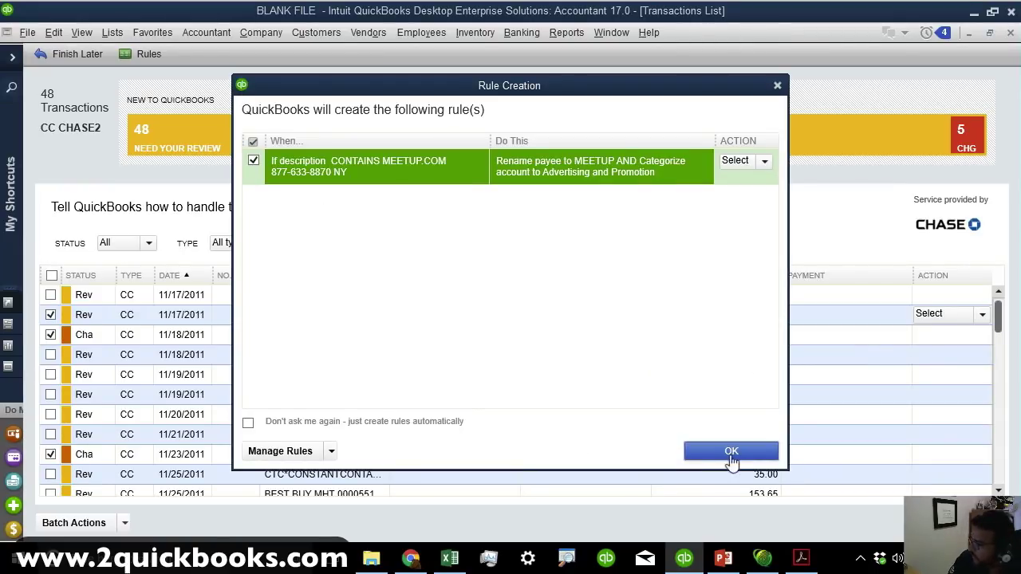
left_click(731, 451)
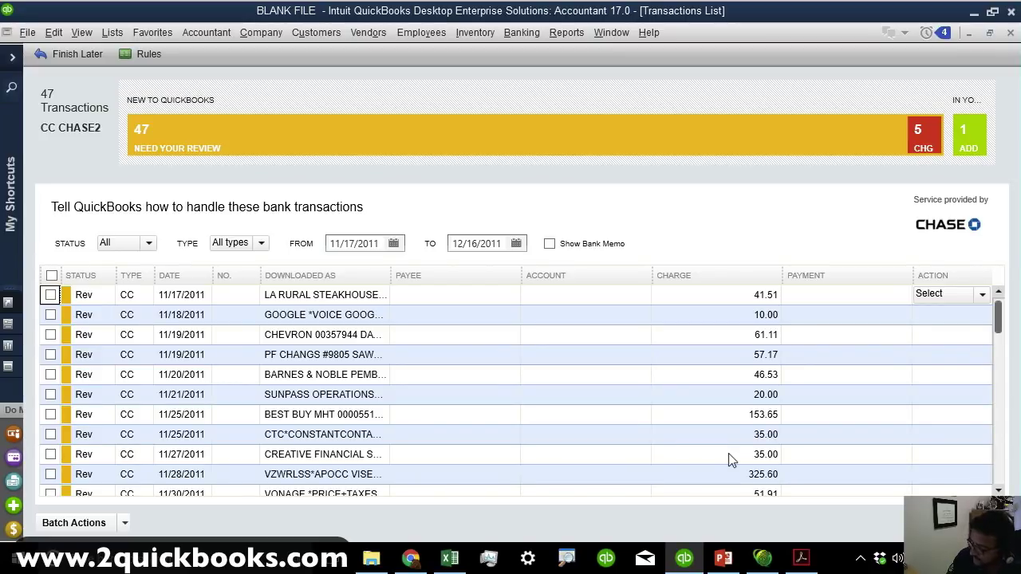
left_click(762, 557)
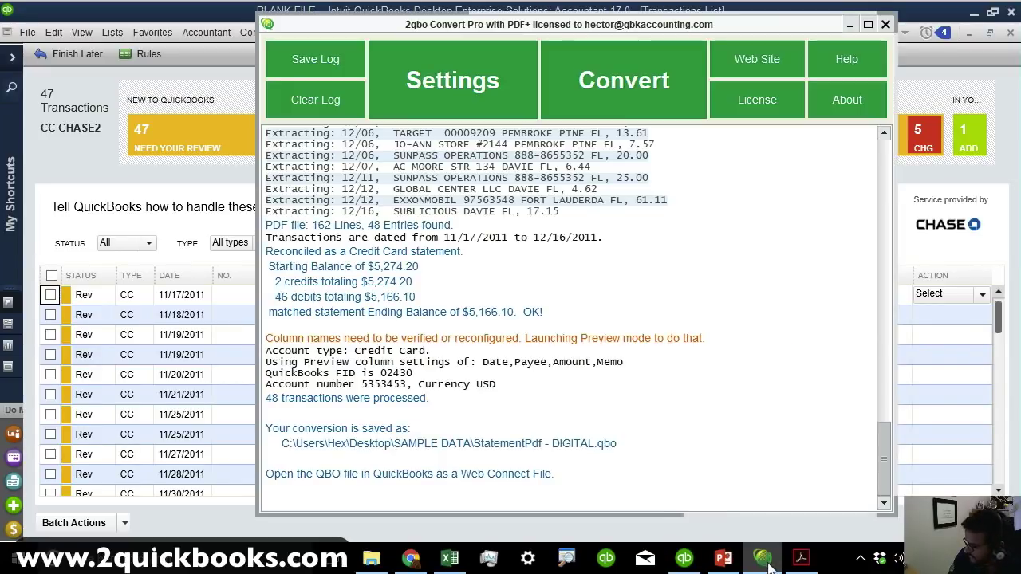
scroll(523, 342, "up", 10)
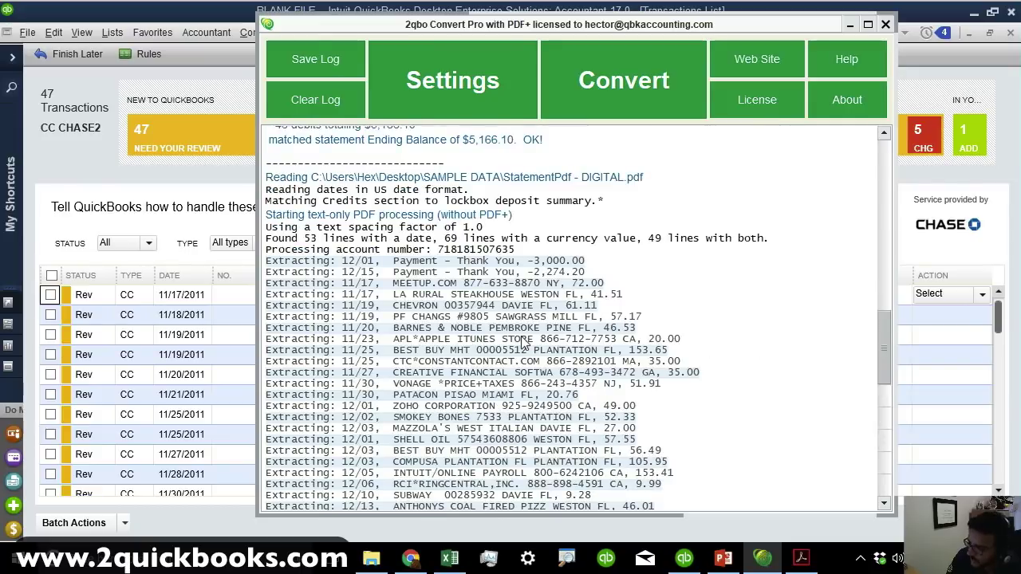
scroll(523, 341, "down", 10)
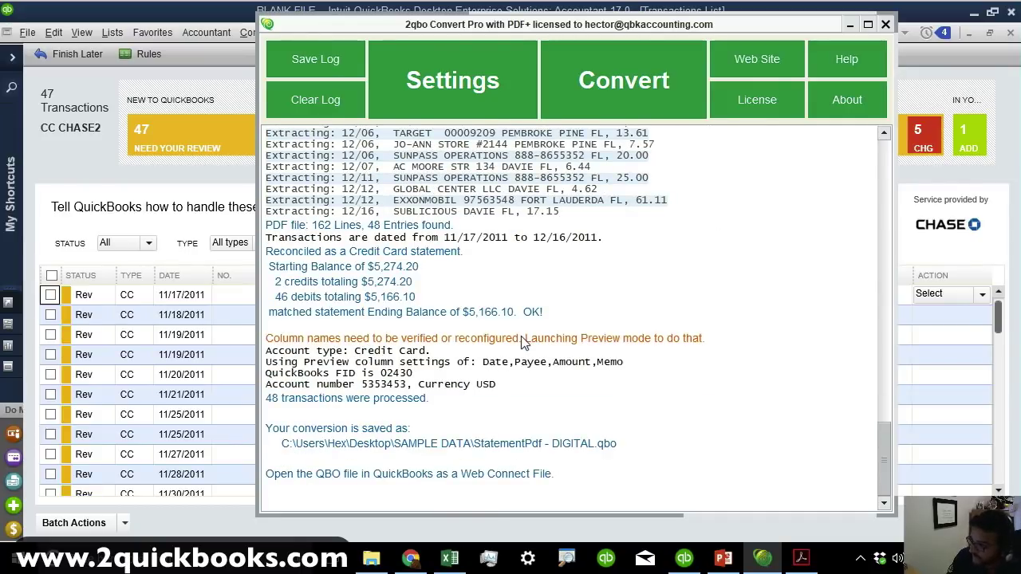
scroll(523, 342, "up", 3)
left_click_drag(469, 236, 537, 295)
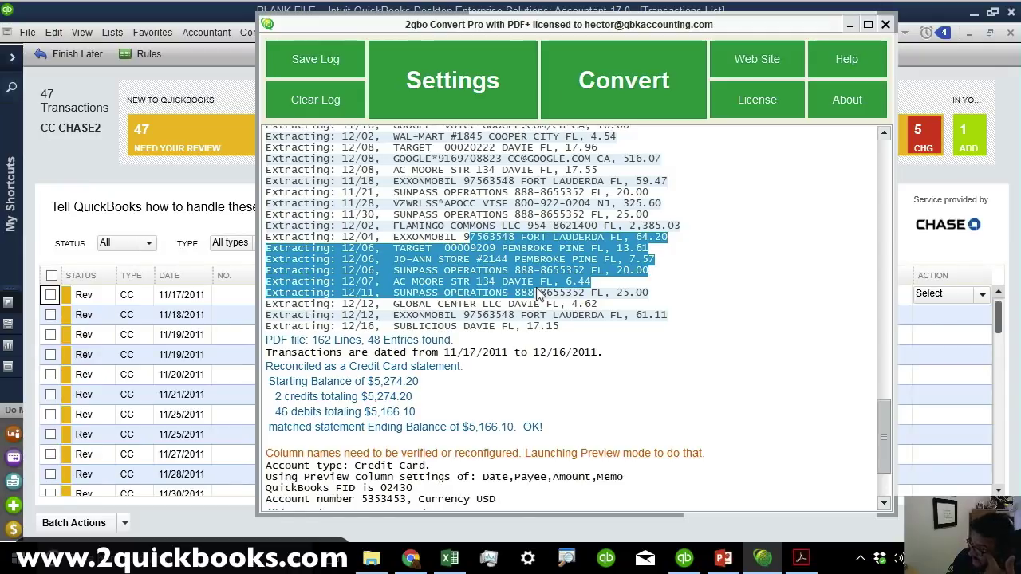
scroll(536, 299, "down", 3)
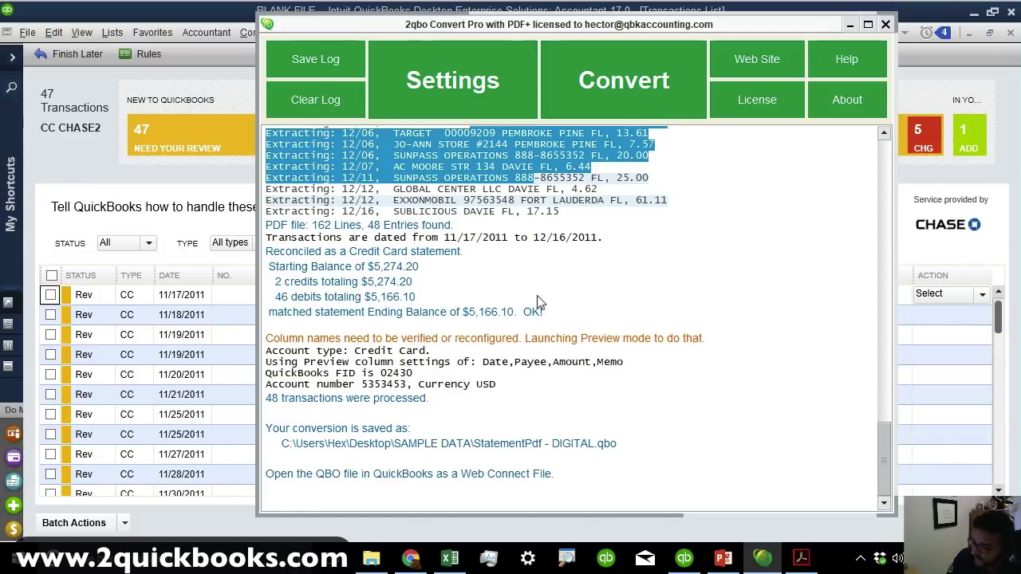
left_click(630, 367)
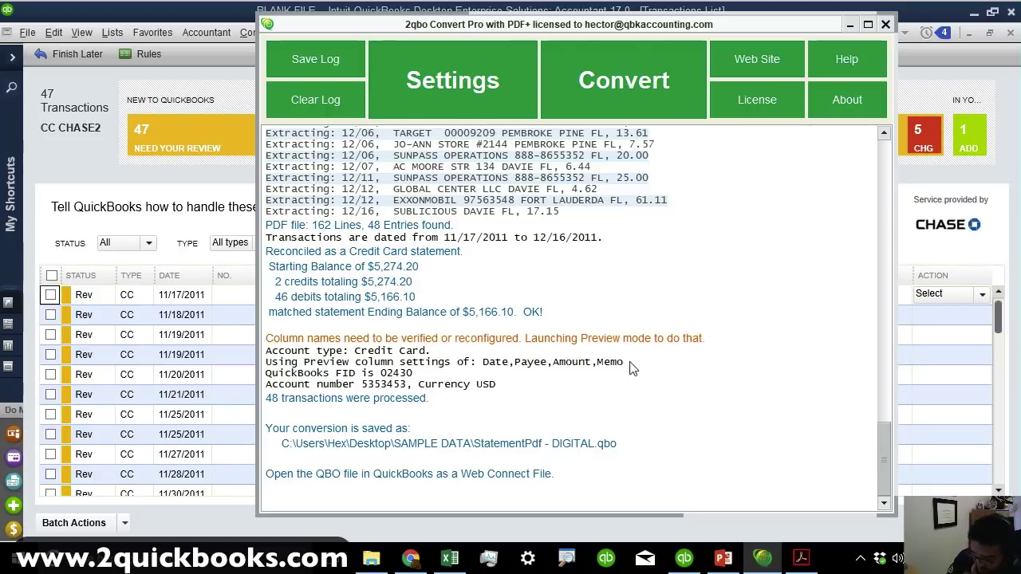
left_click(886, 24)
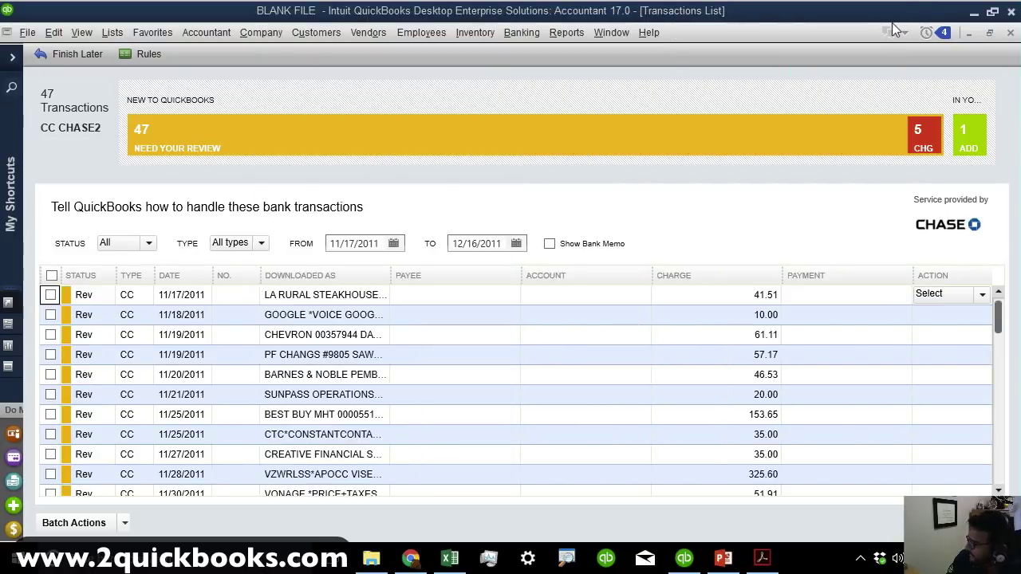